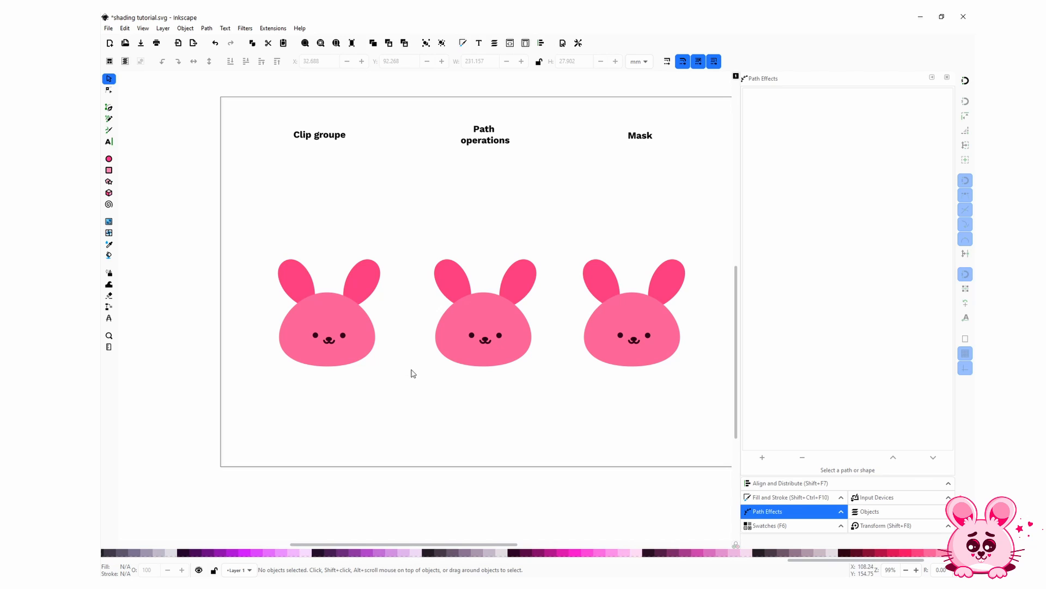
scroll(334, 353, up, 2)
click(343, 401)
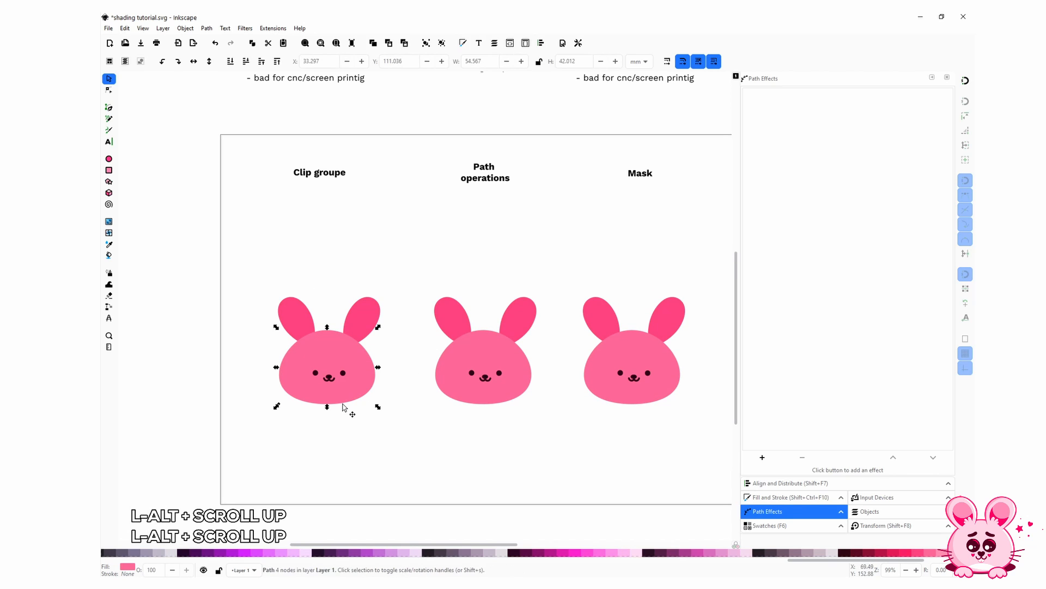
scroll(273, 428, up, 1)
scroll(285, 438, left, 3)
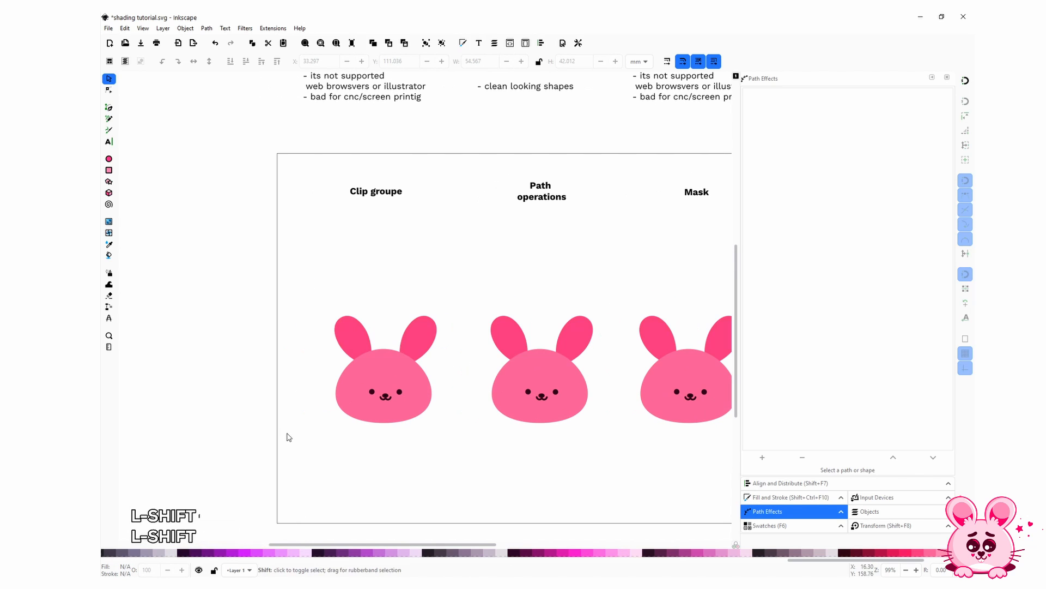
Draw a closed four-cornered Pen path over the first bunny's left ear, with its curved lower edge crossing the ear diagonally
click(368, 419)
scroll(370, 441, up, 1)
click(368, 441)
scroll(385, 415, up, 1)
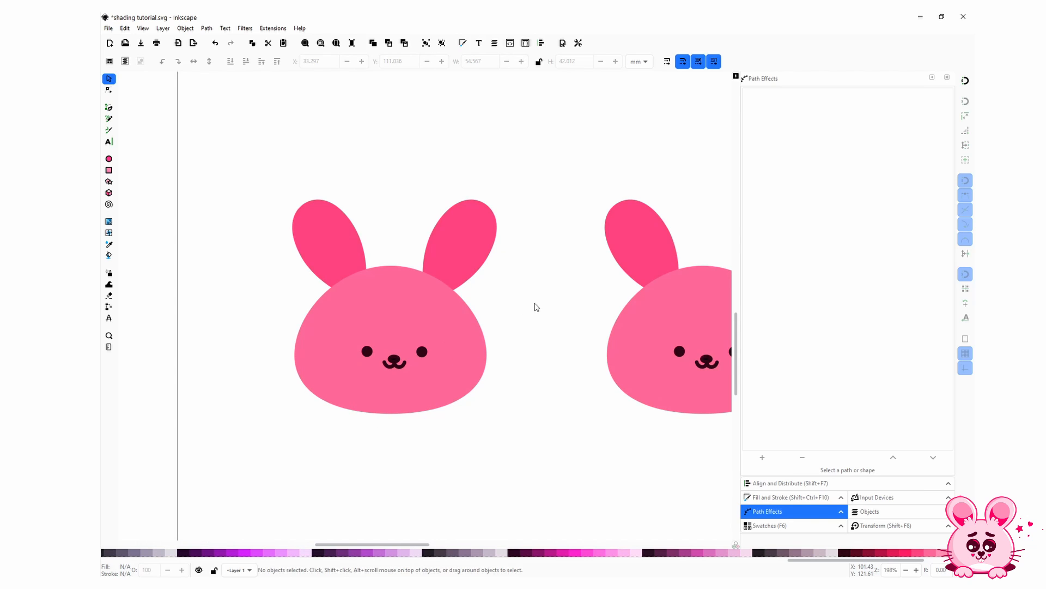
key(p)
key(p)
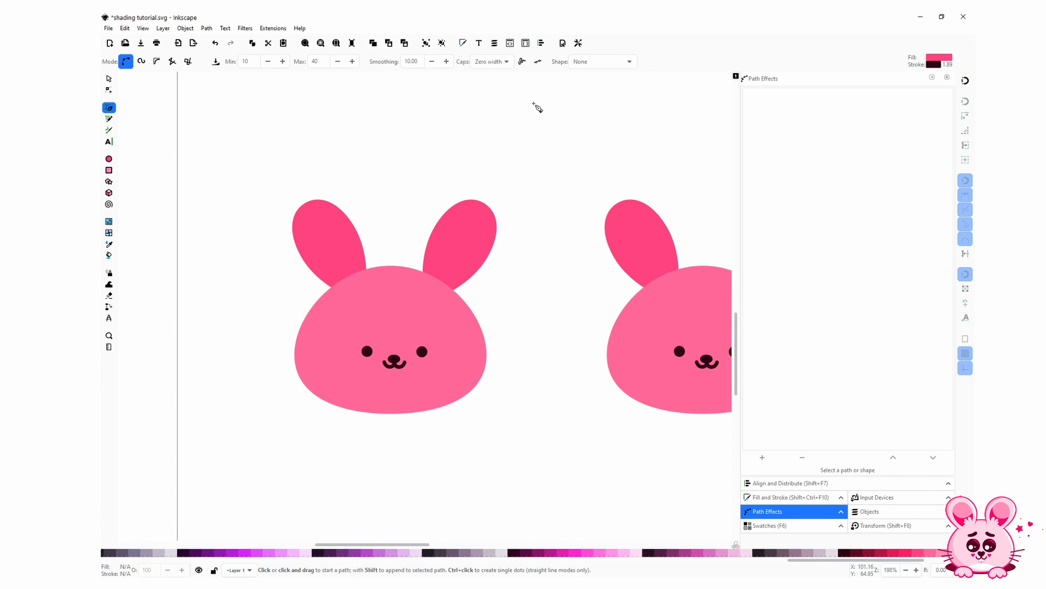
click(299, 208)
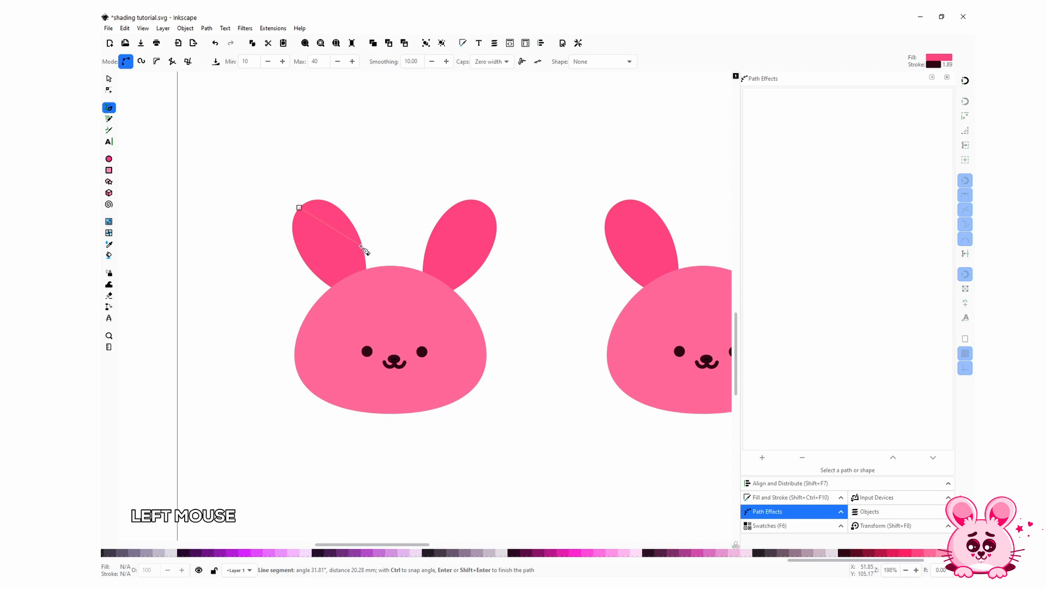
drag(354, 228, 390, 286)
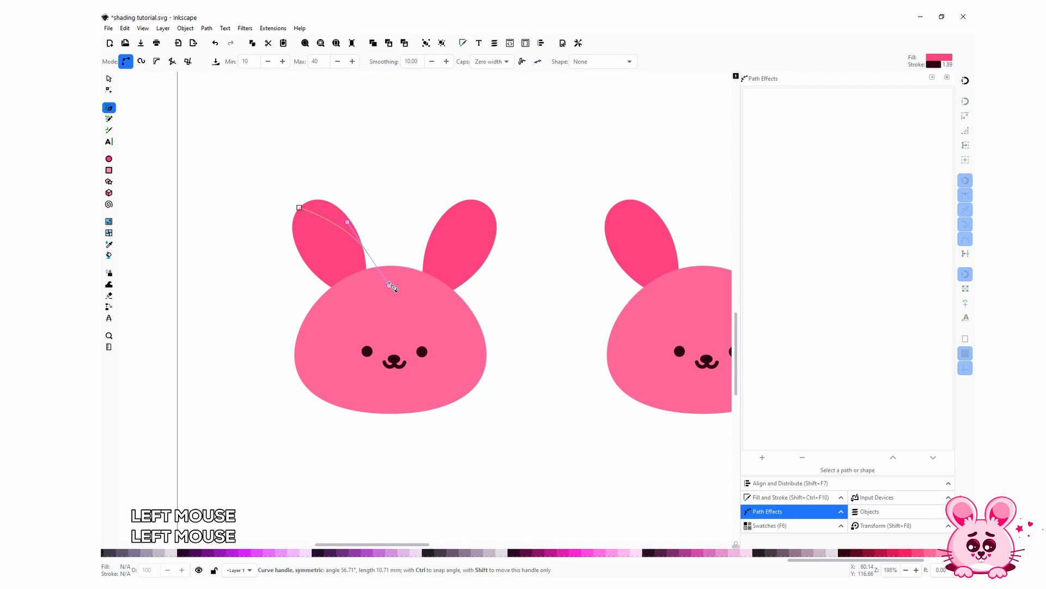
key(shift+l)
click(387, 175)
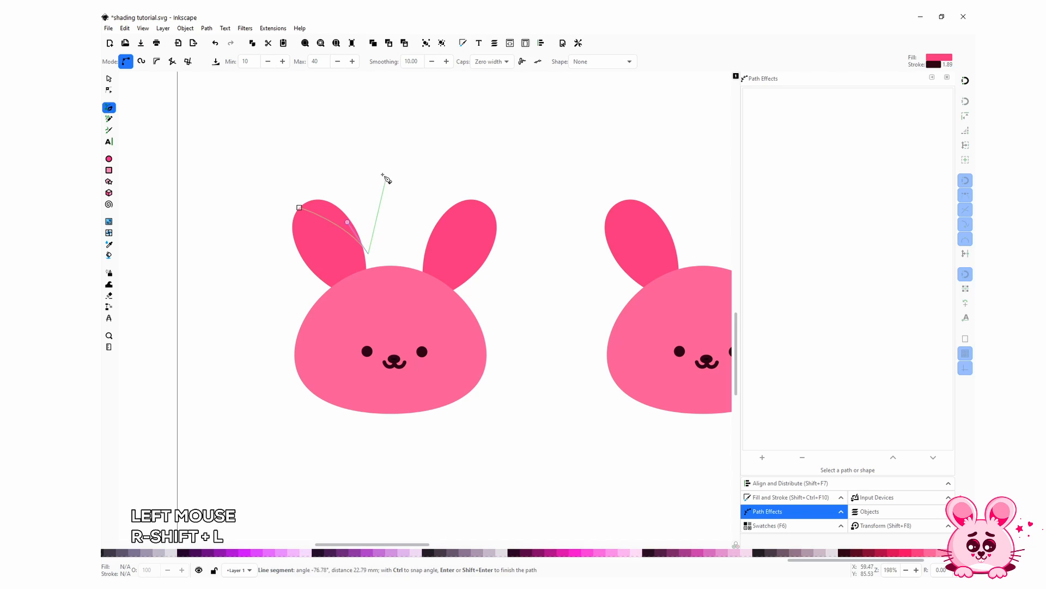
click(284, 147)
click(300, 208)
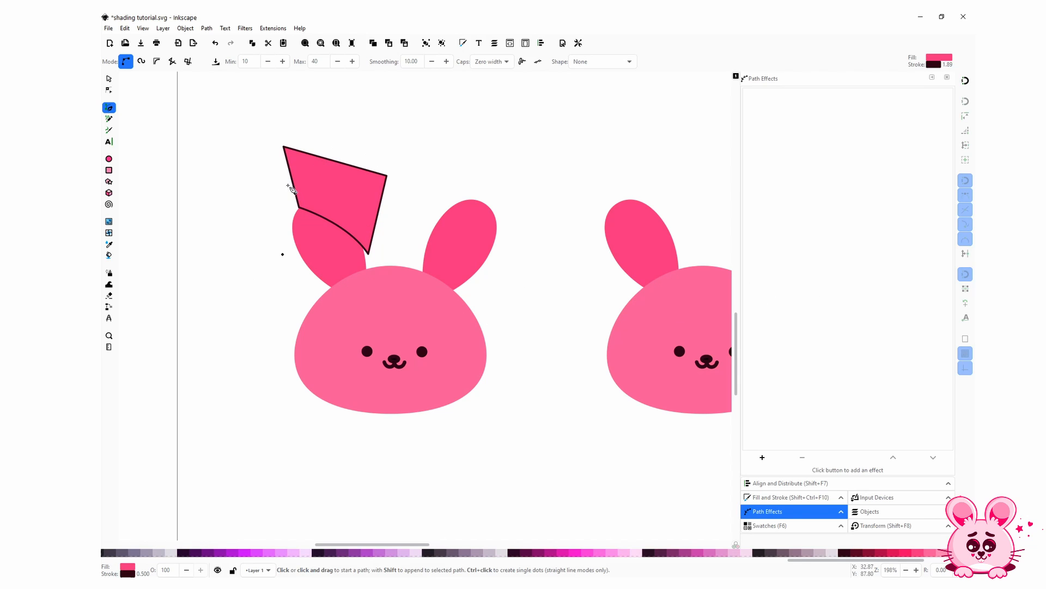
Draw a closed path over the first bunny's right ear, with an arched lower edge running just inside the ear's upper outer rim
click(444, 210)
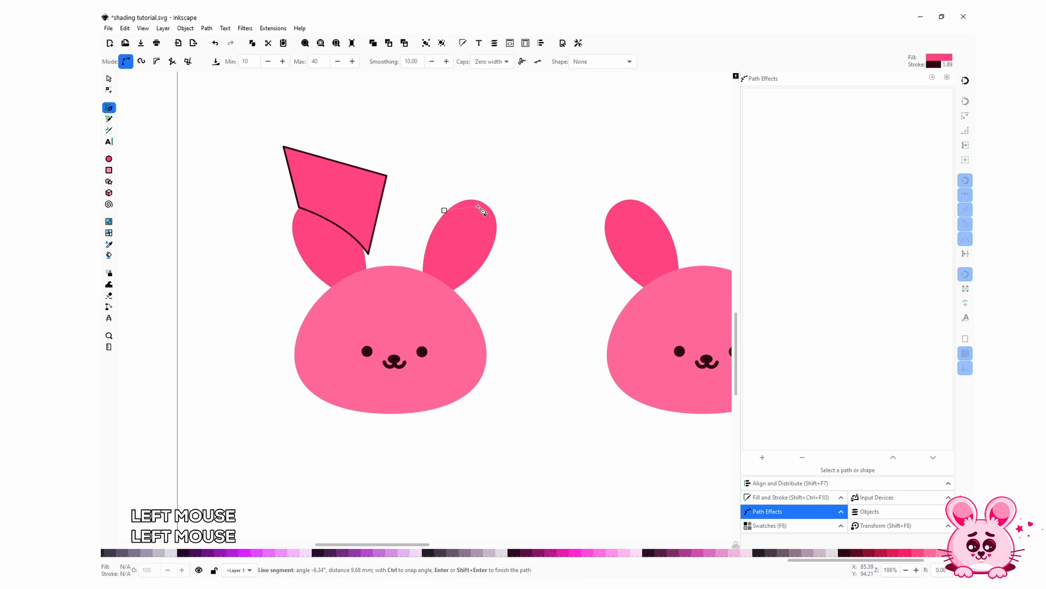
drag(479, 206, 492, 213)
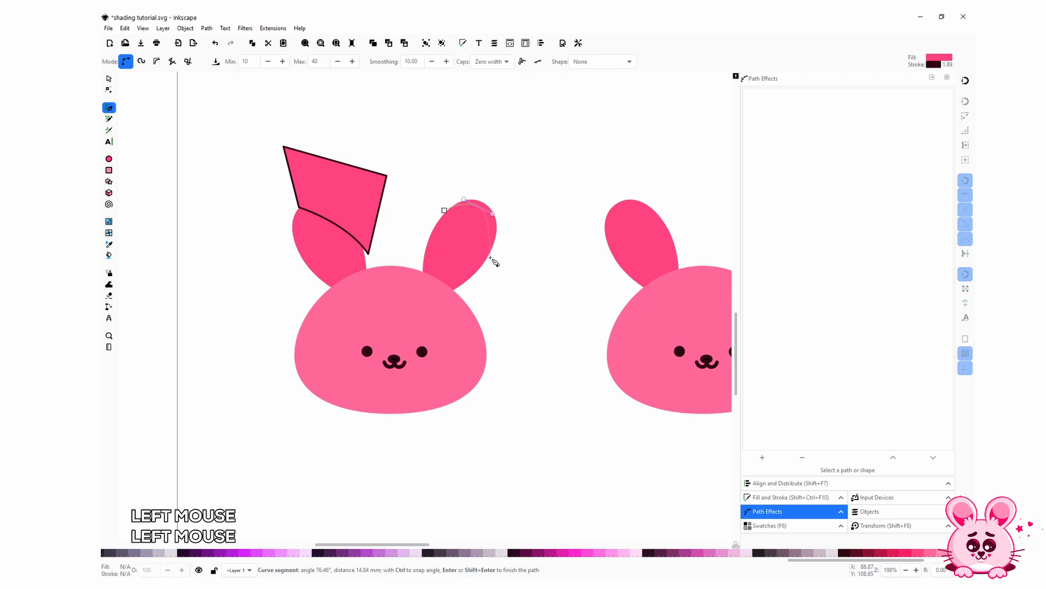
drag(491, 259, 486, 290)
key(shift+l)
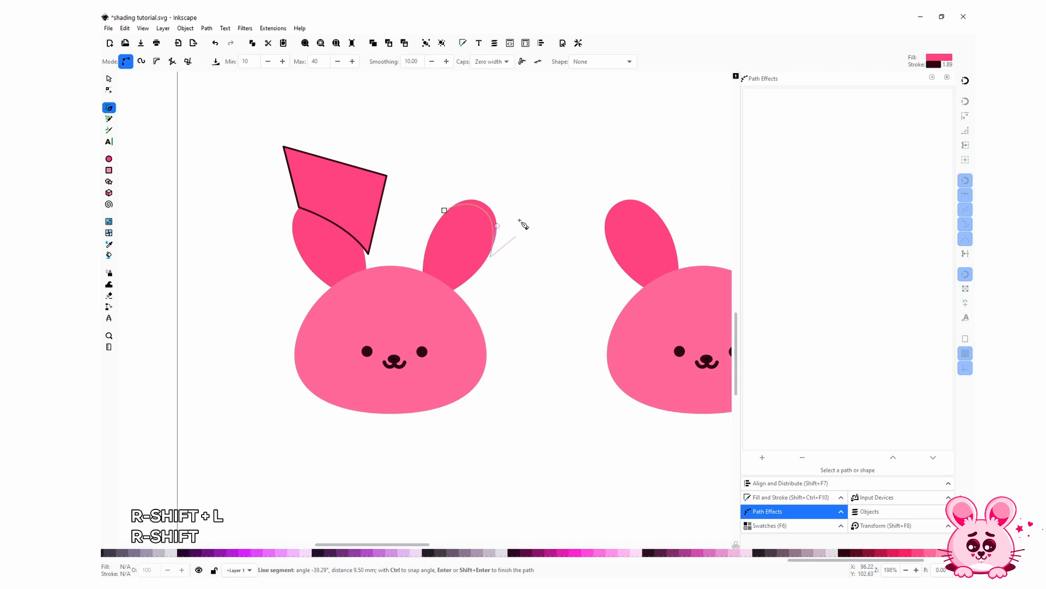
click(539, 188)
click(449, 144)
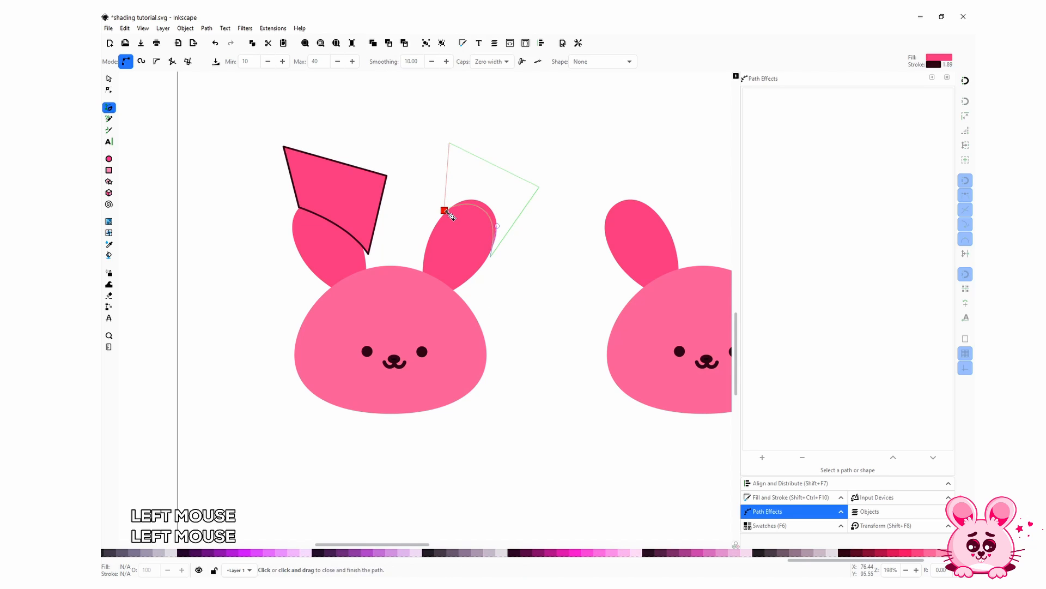
click(445, 211)
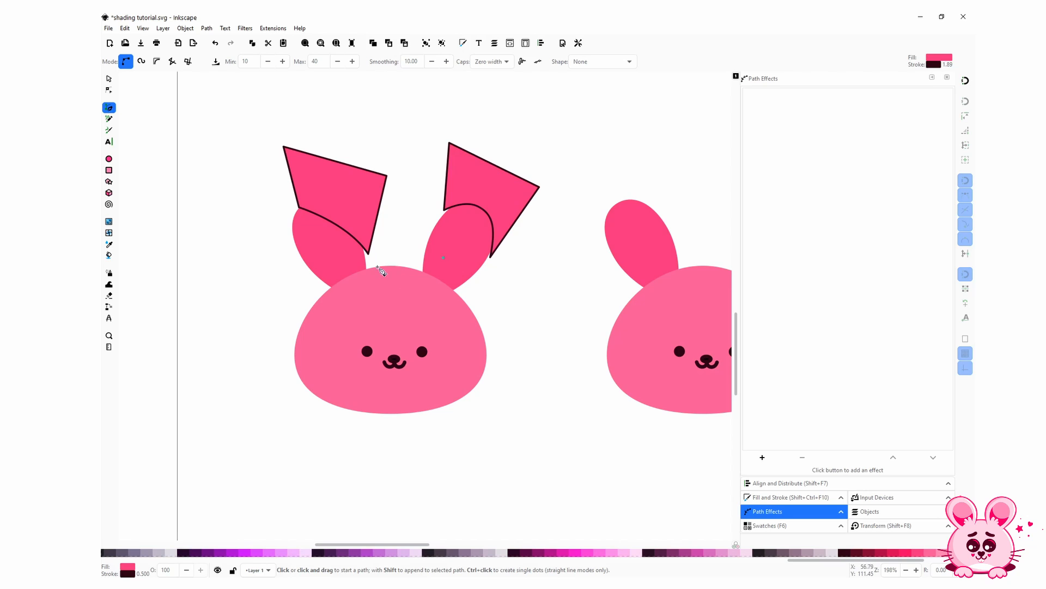
Draw a small closed four-cornered path on top of the head between the ears, with a slightly curved lower edge overlapping the head
scroll(382, 270, up, 2)
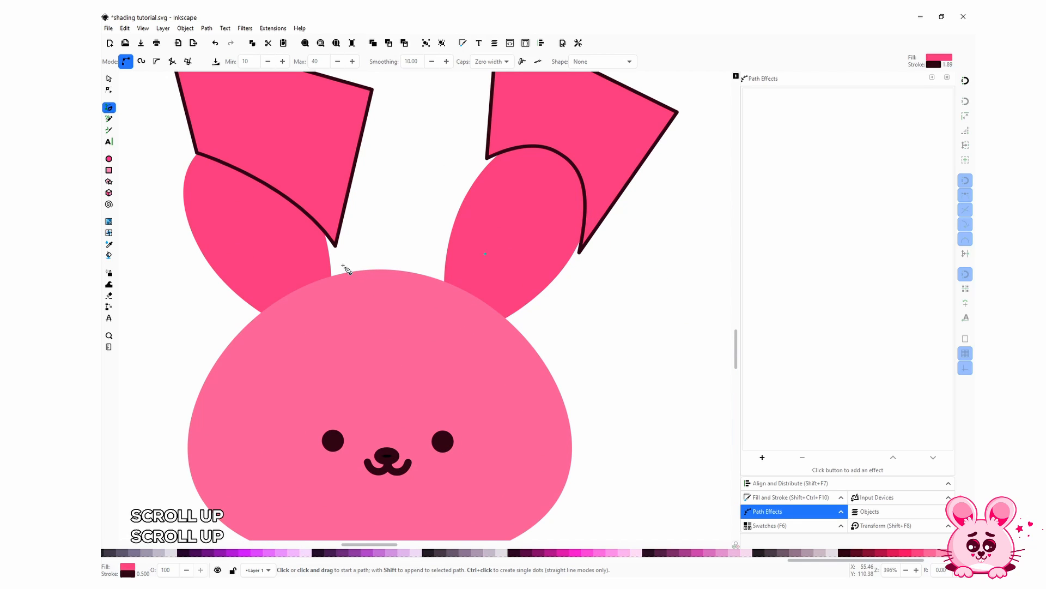
click(339, 272)
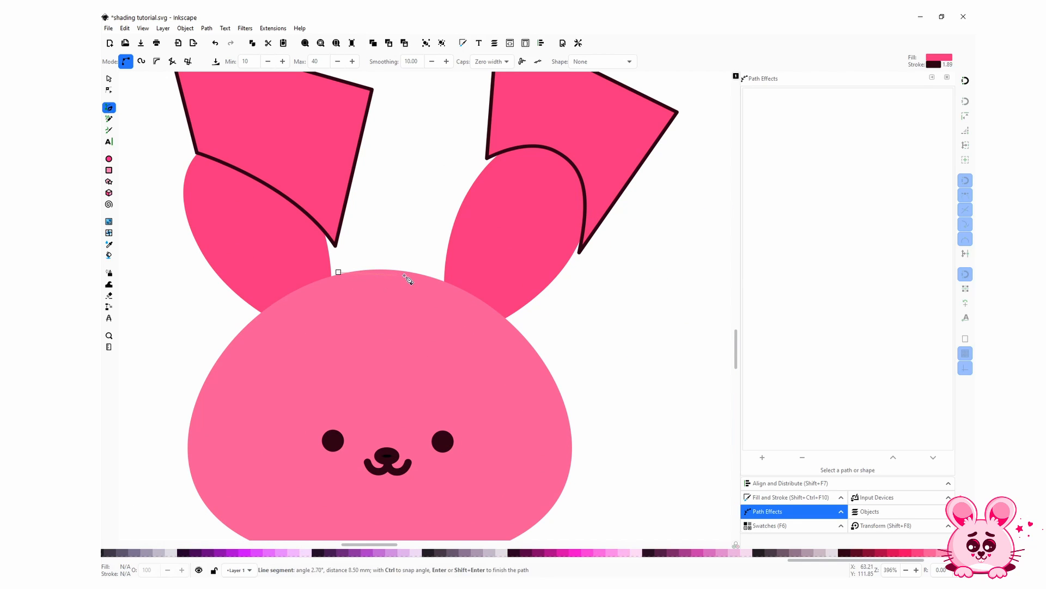
drag(410, 271, 464, 281)
key(shift+l)
click(413, 227)
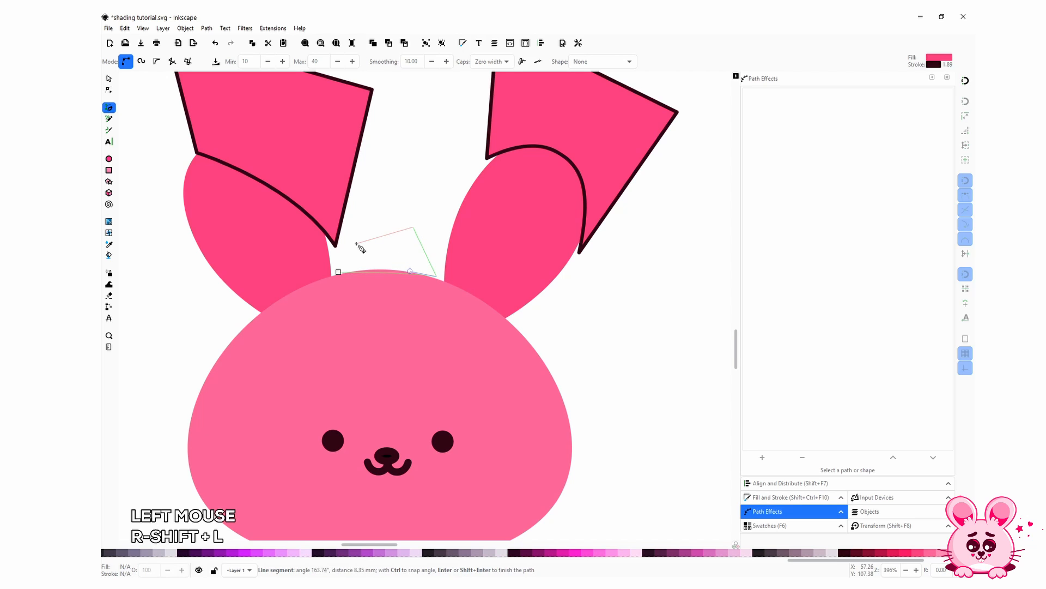
click(350, 242)
click(338, 272)
Give the three drawn highlight shapes a light pink fill and remove their strokes
scroll(346, 276, down, 3)
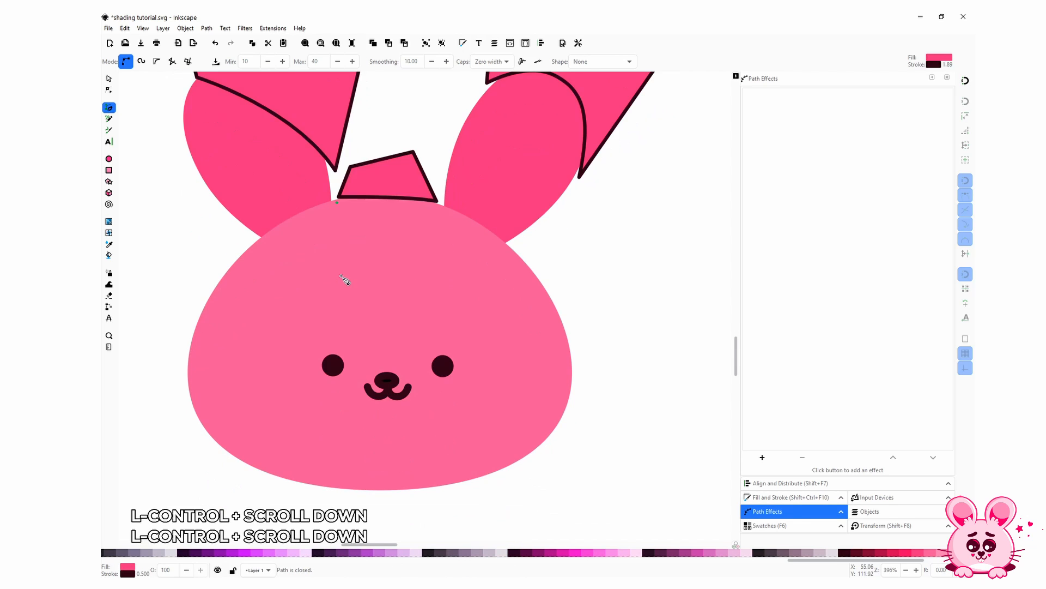
ctrl+scroll(338, 275, down, 2)
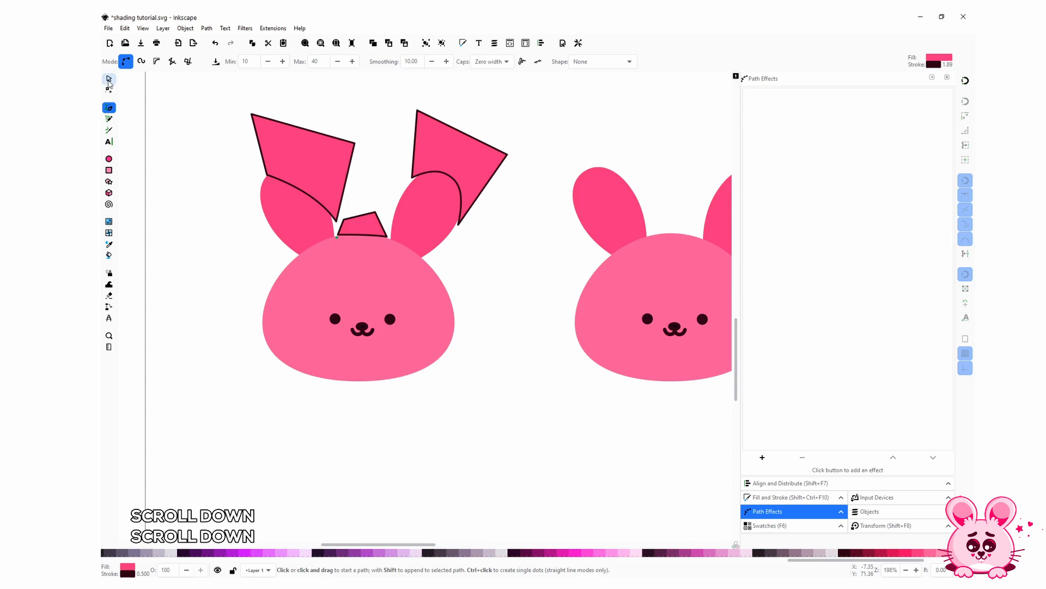
click(109, 78)
shift+click(302, 145)
shift+click(464, 164)
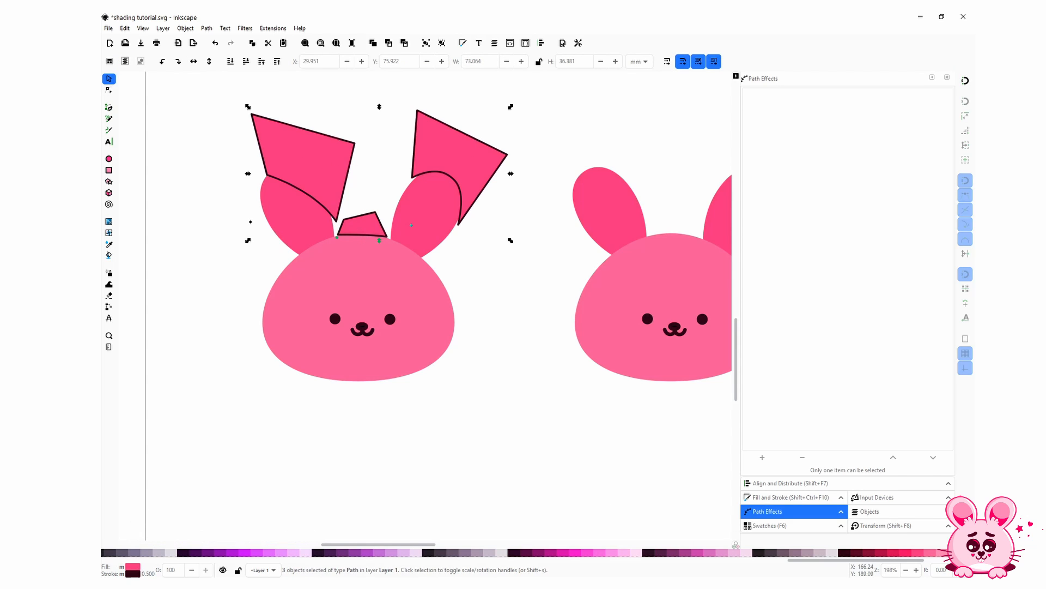
click(915, 553)
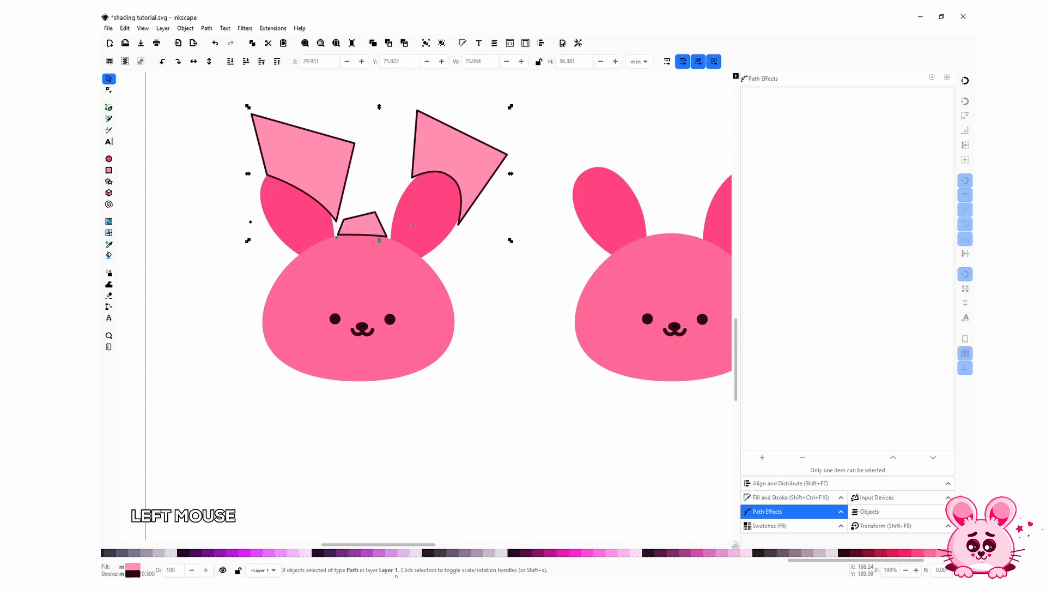
middle_click(133, 573)
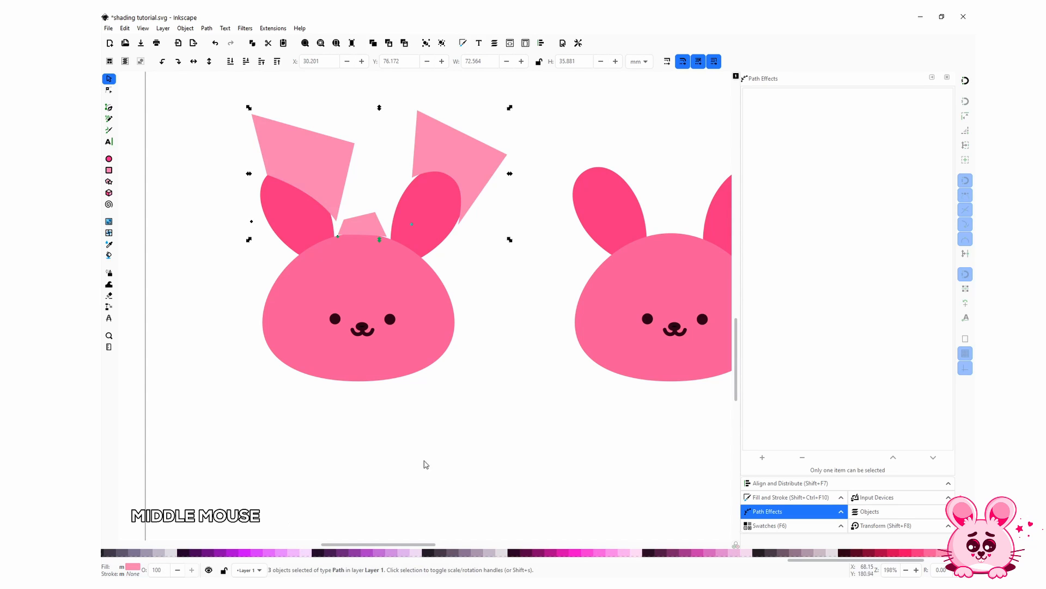
click(494, 297)
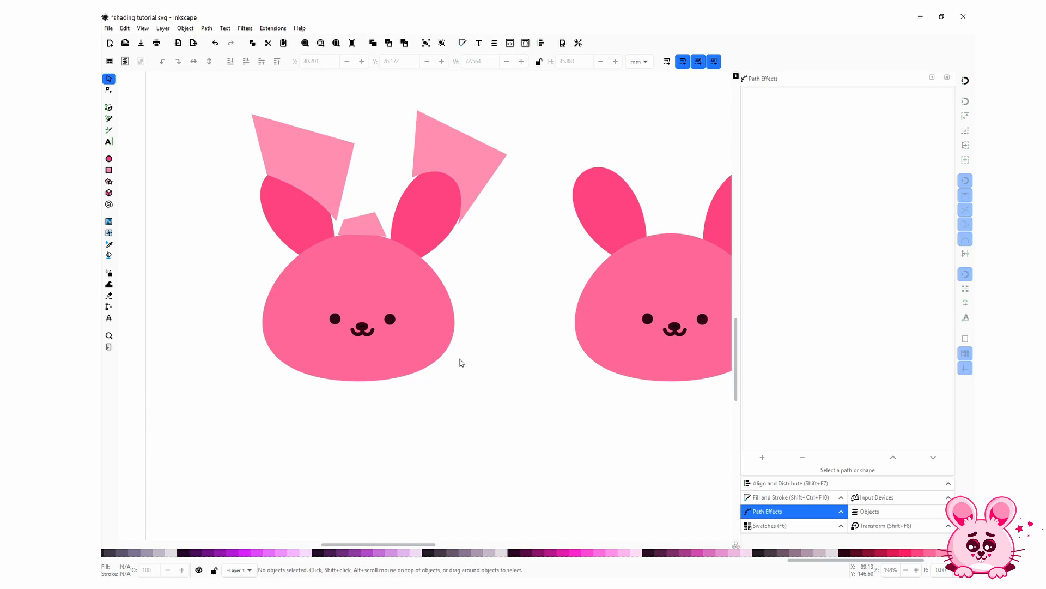
click(394, 310)
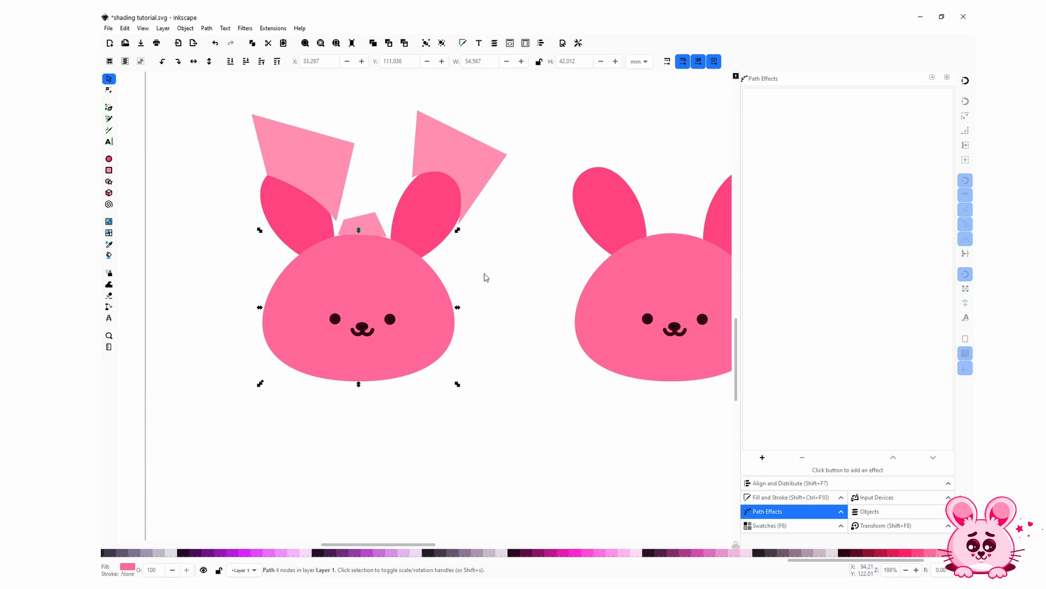
click(489, 278)
scroll(469, 277, down, 2)
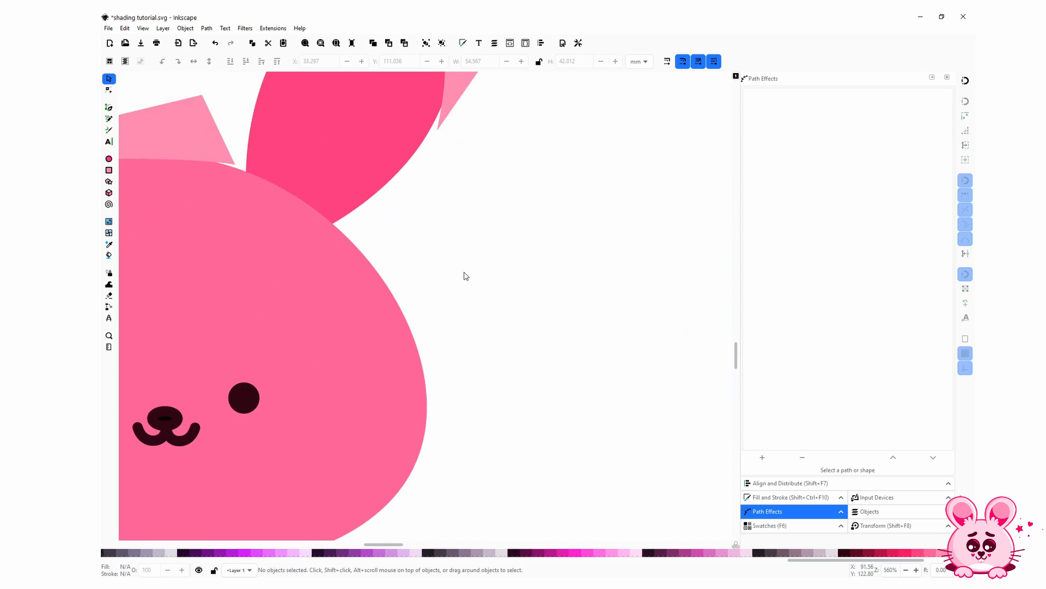
key(space)
scroll(420, 261, up, 3)
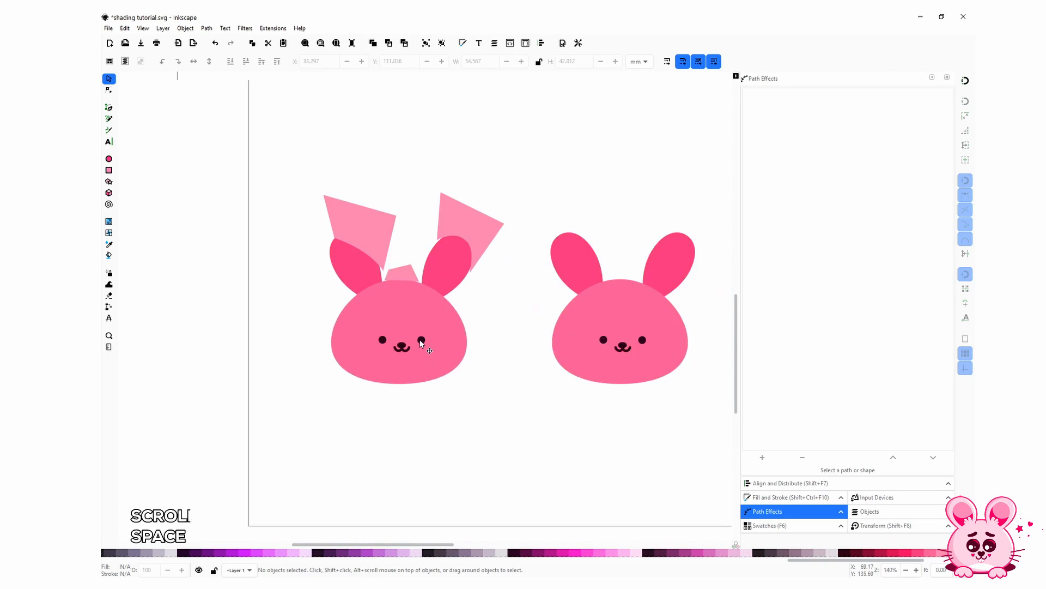
click(532, 269)
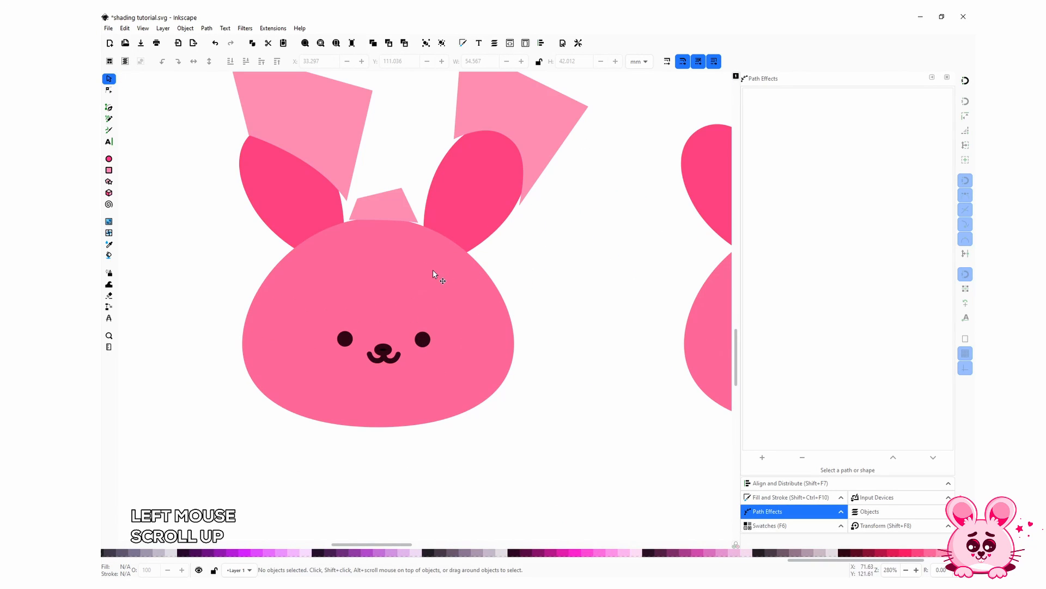
Create a clip group from the first bunny's head and both ears
click(434, 275)
shift+click(469, 221)
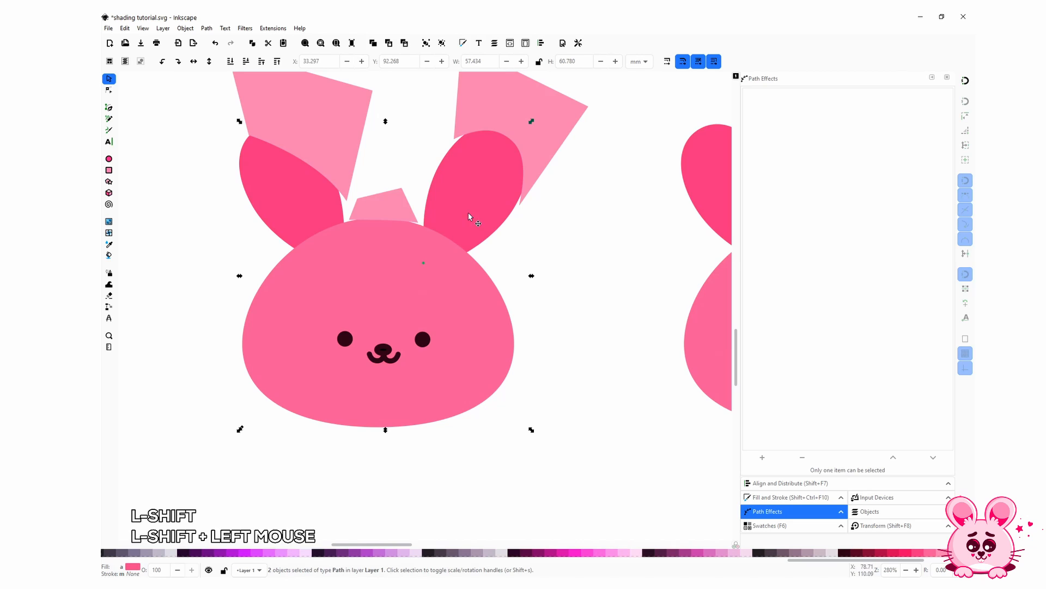
shift+click(322, 214)
right_click(358, 287)
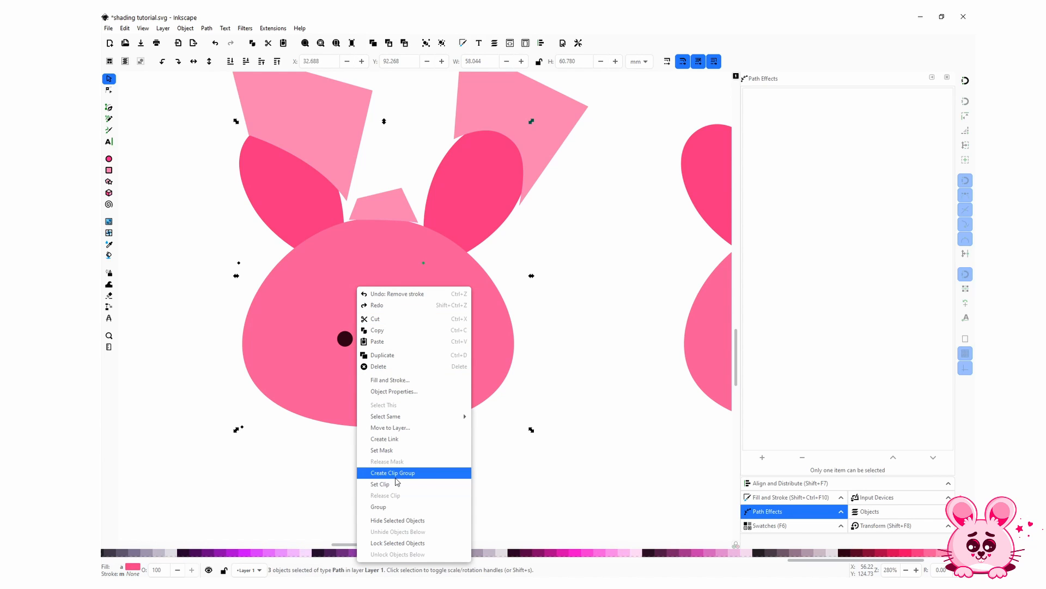
click(396, 474)
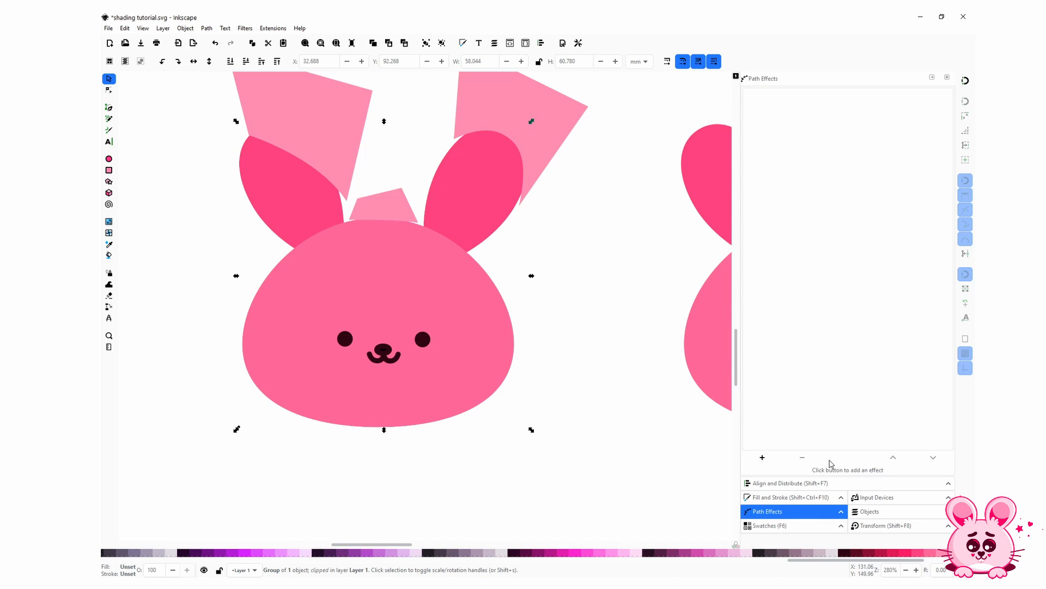
Expand the new clip group and its Clip entry in the object list to examine the paths inside
click(867, 512)
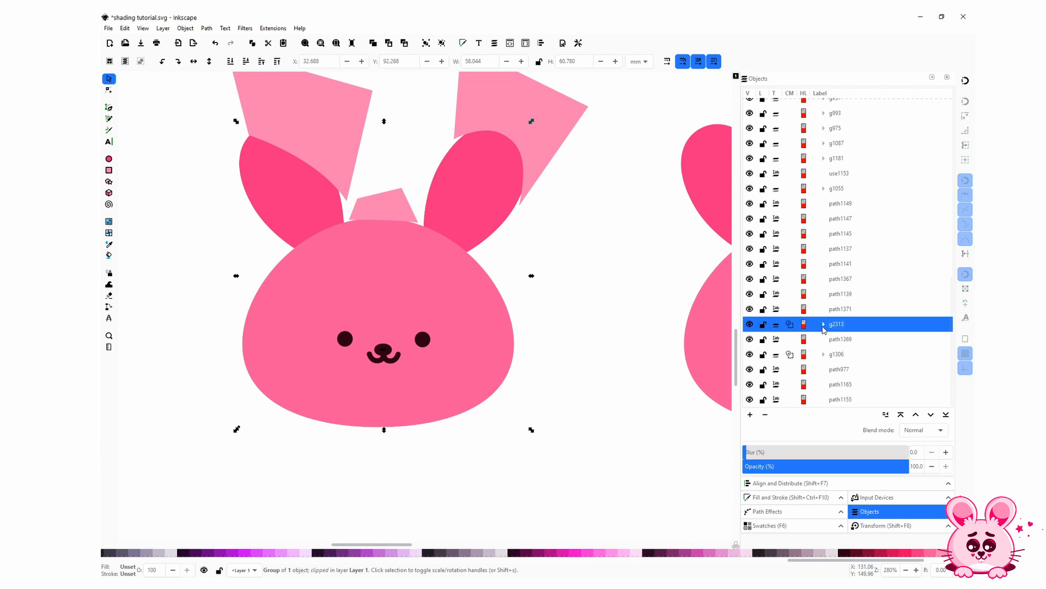
click(823, 326)
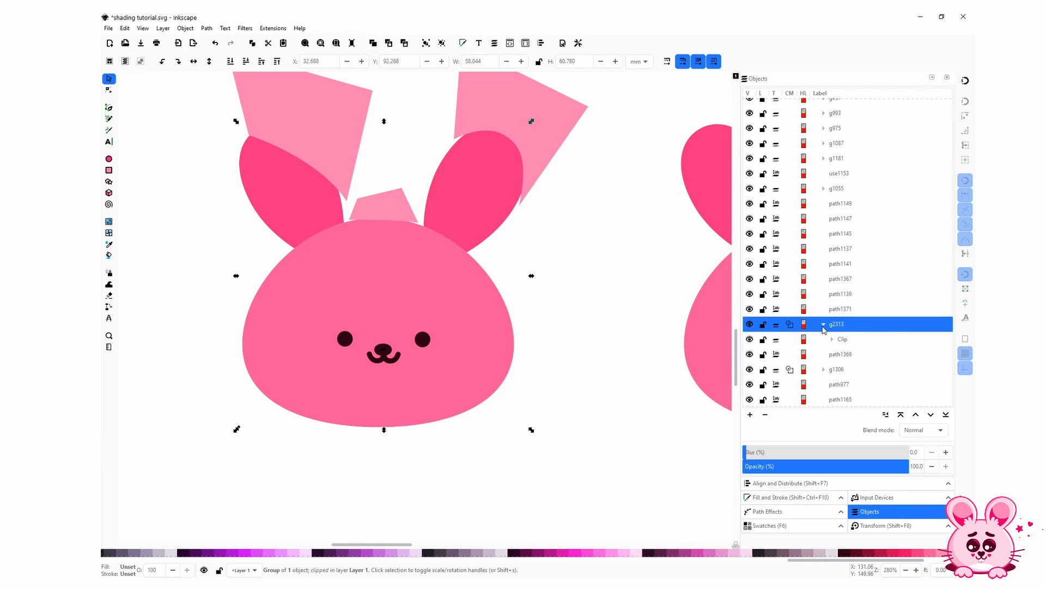
click(848, 341)
click(837, 339)
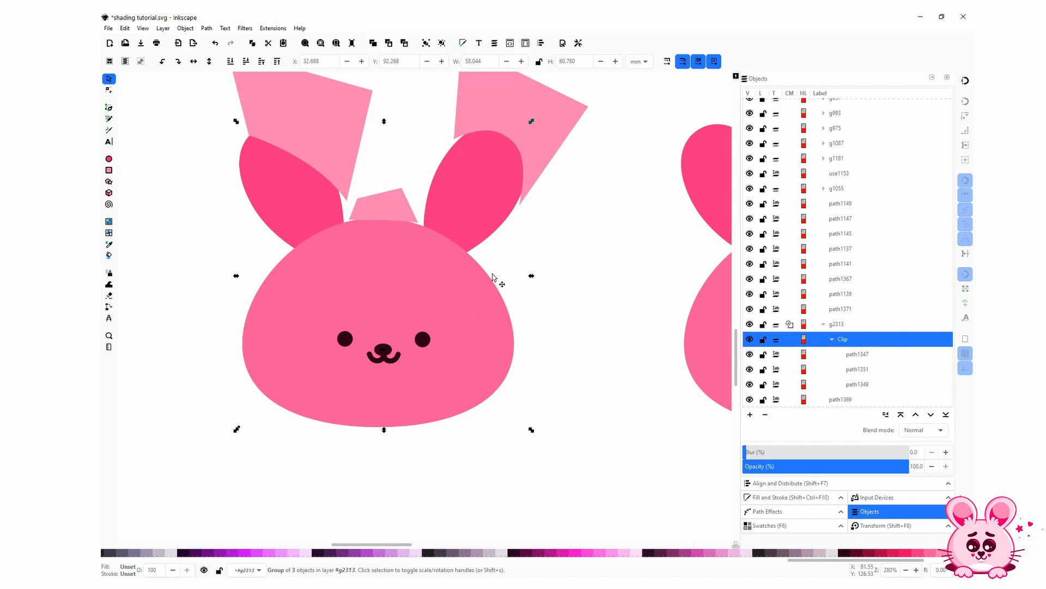
click(603, 264)
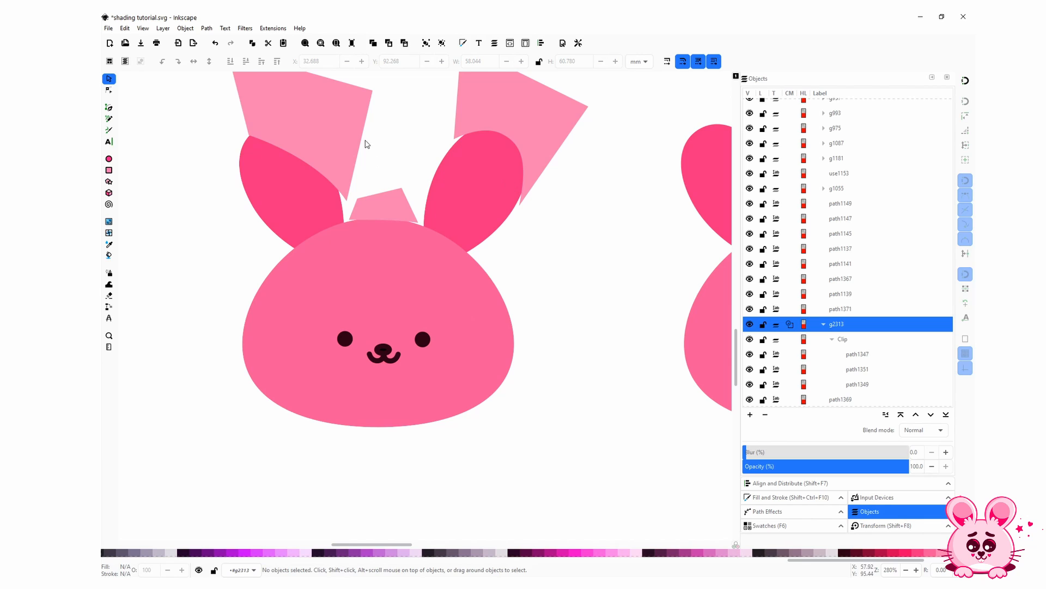
Cut the three light pink highlight shapes and enter the bunny's clip group
click(380, 199)
shift+click(524, 133)
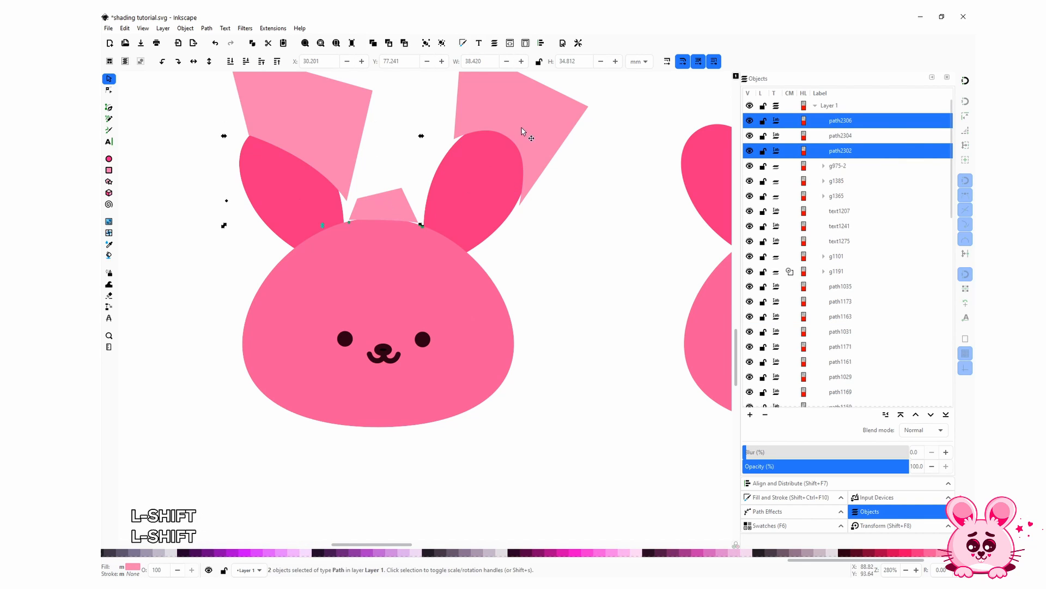
shift+click(528, 139)
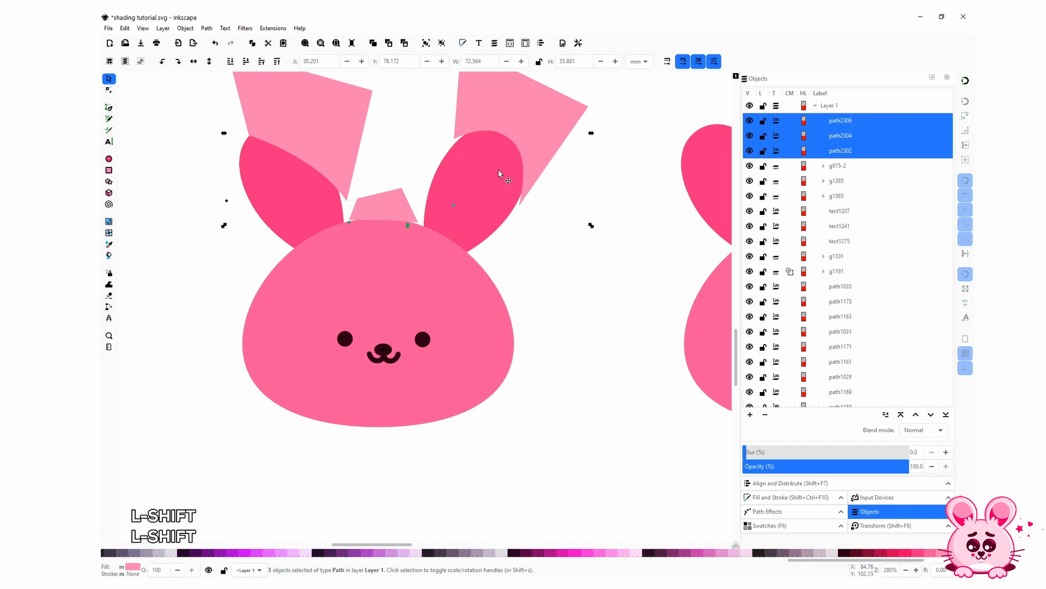
key(ctrl+x)
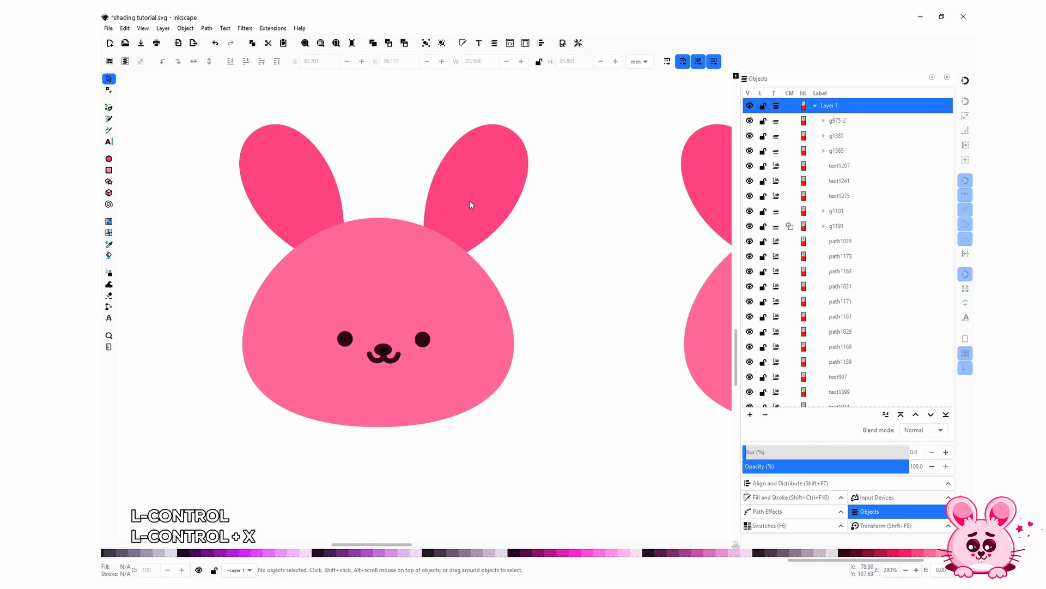
ctrl+click(470, 204)
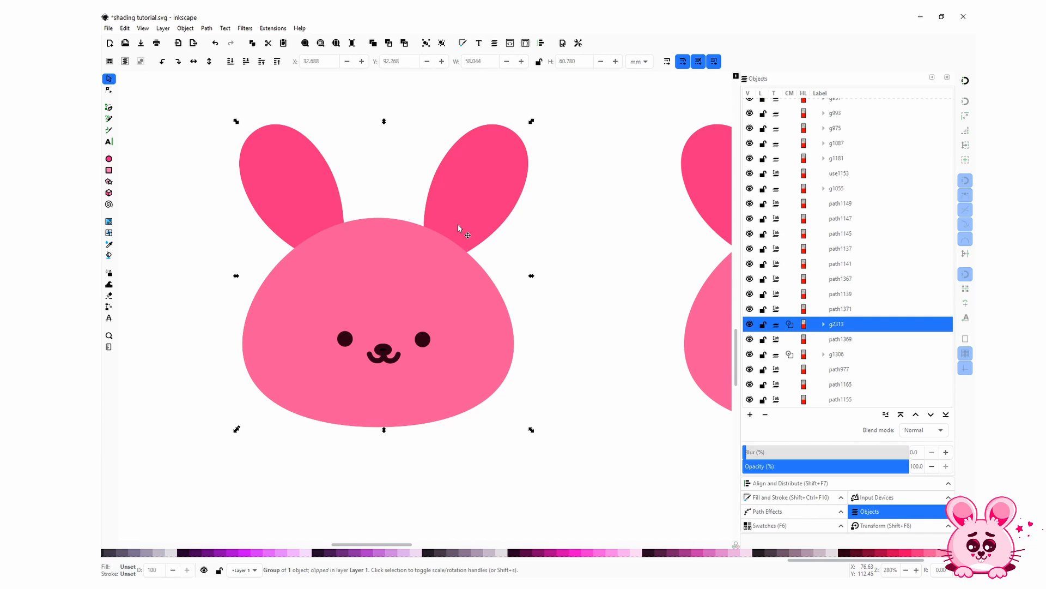
double_click(458, 224)
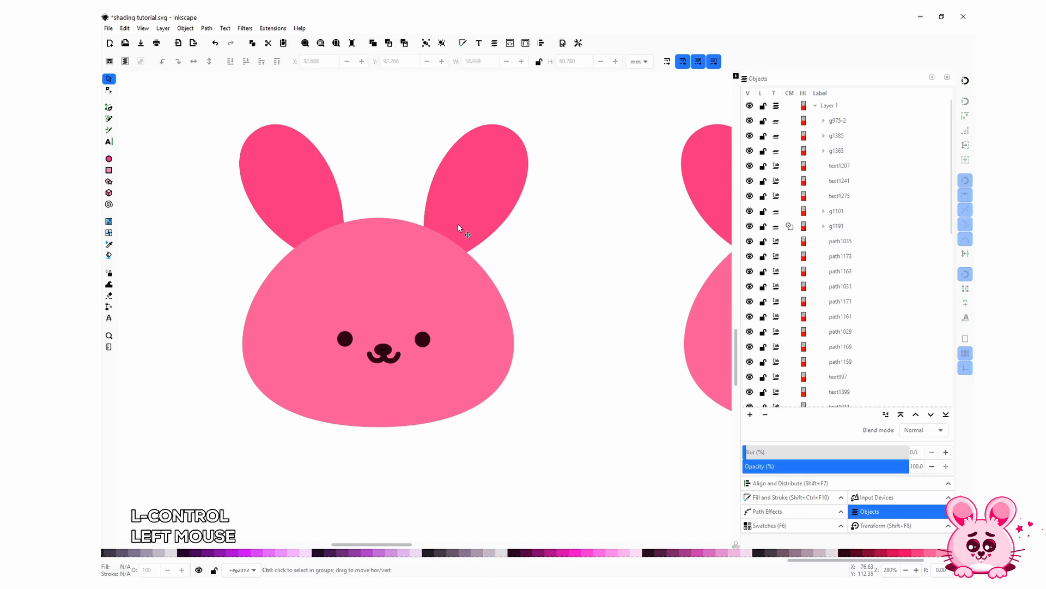
key(ctrl+v)
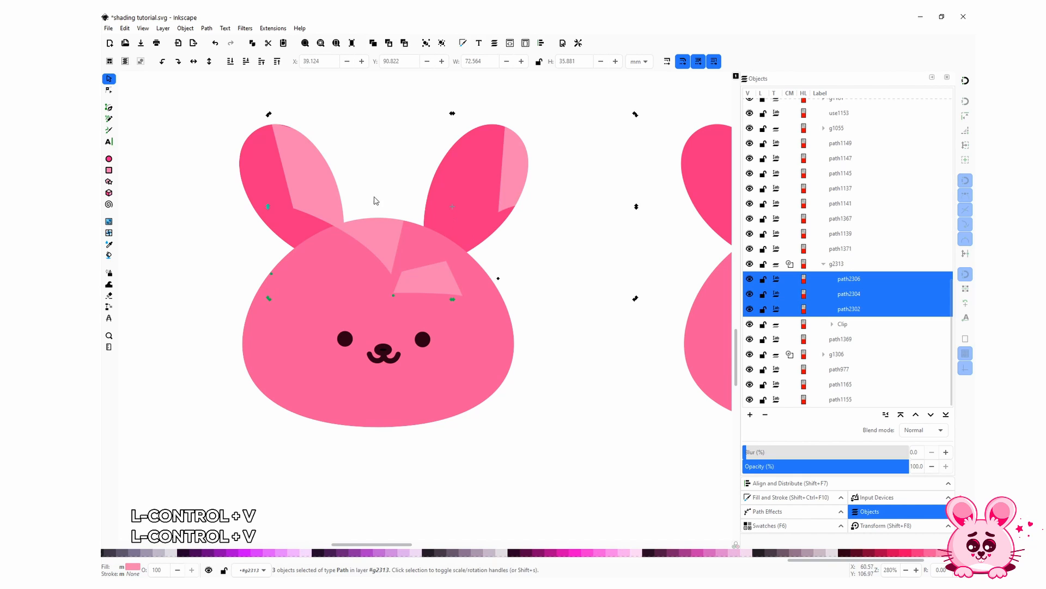
mouse_move(310, 192)
mouse_down()
mouse_move(299, 226)
mouse_move(311, 158)
mouse_move(270, 158)
mouse_move(264, 122)
mouse_up()
key(ctrl+z)
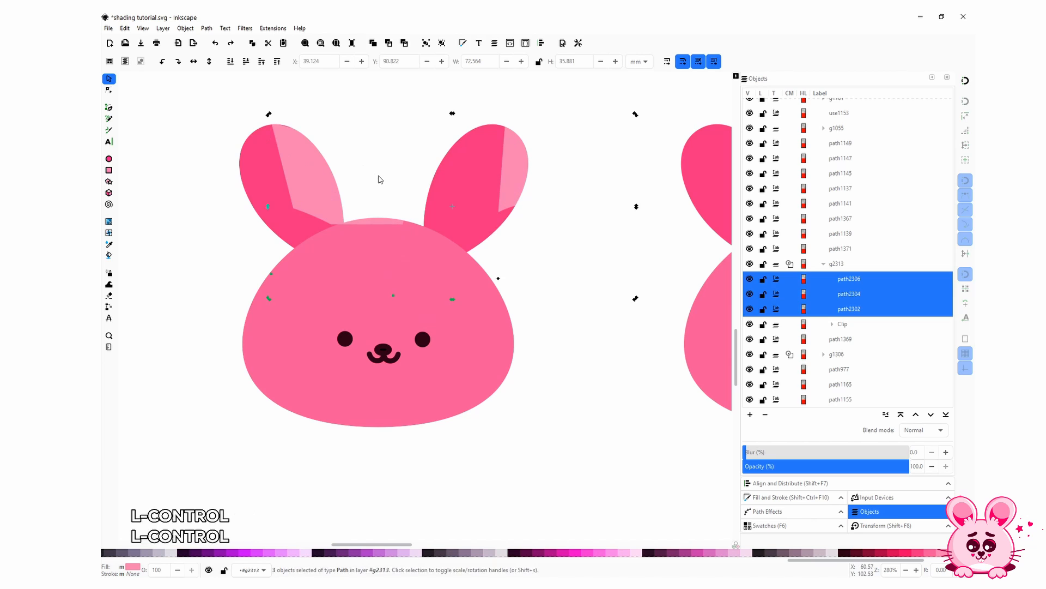
key(ctrl+z)
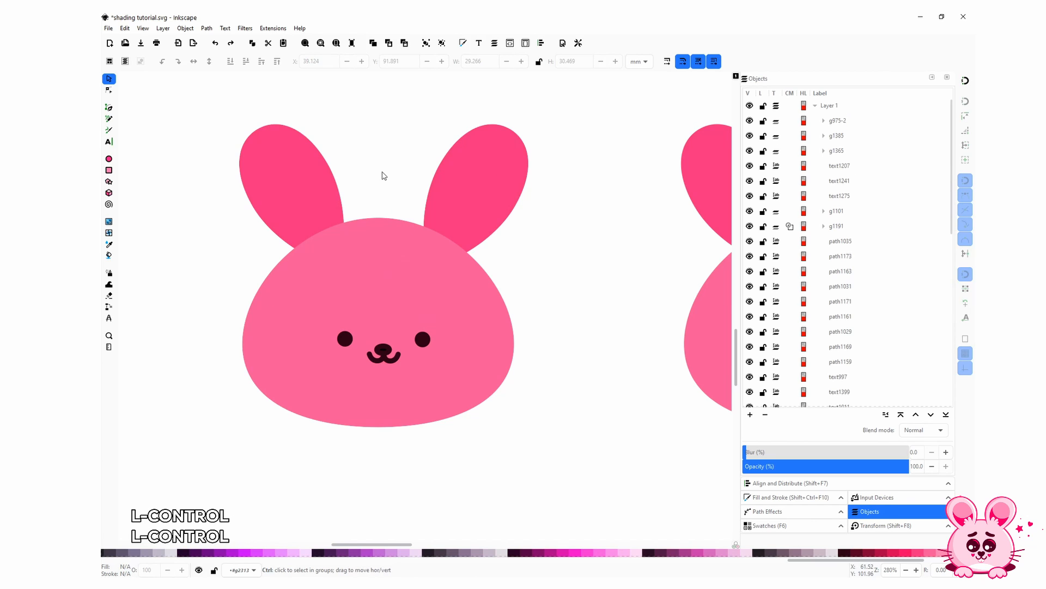
Paste the three cut highlight shapes inside the clip group at their original location
click(125, 28)
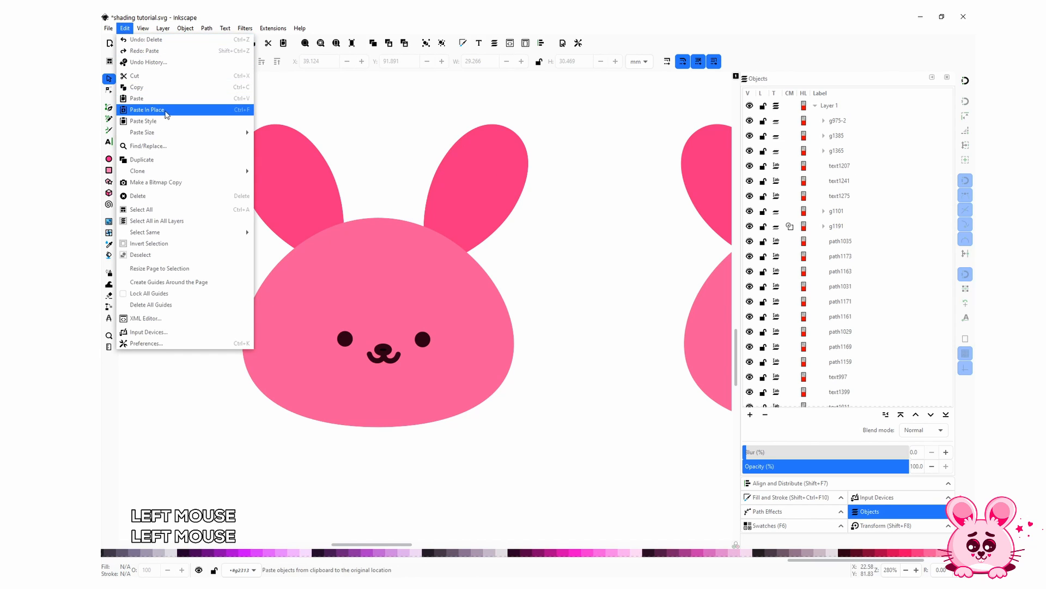
click(166, 110)
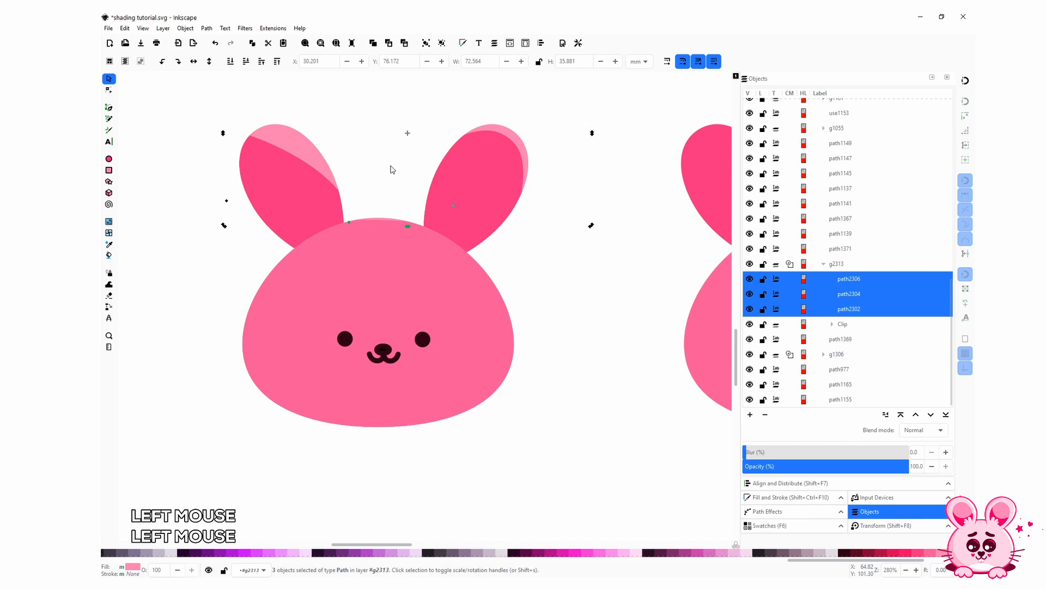
Bend the lower edge of the left ear's highlight outward into a thin crescent that follows the ear's outline
click(376, 176)
key(n)
click(334, 177)
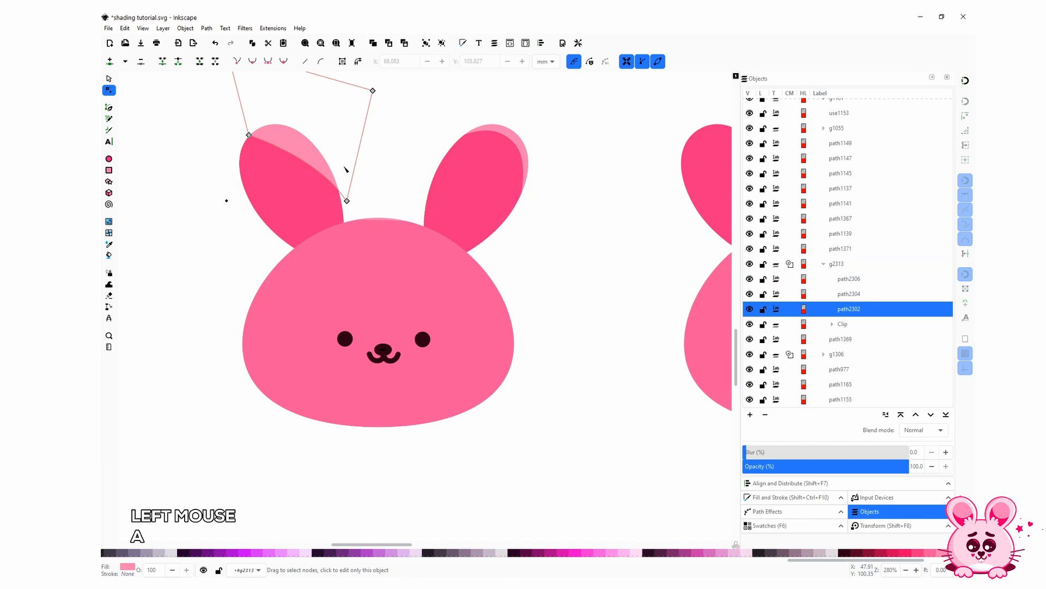
scroll(357, 170, up, 2)
scroll(360, 174, down, 2)
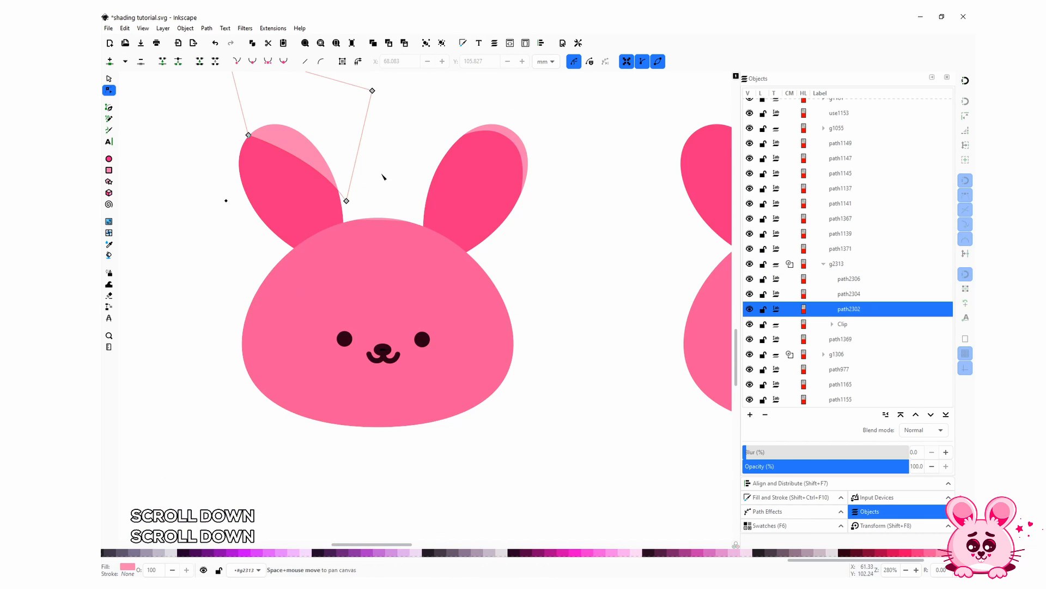
drag(357, 175, 420, 252)
click(381, 286)
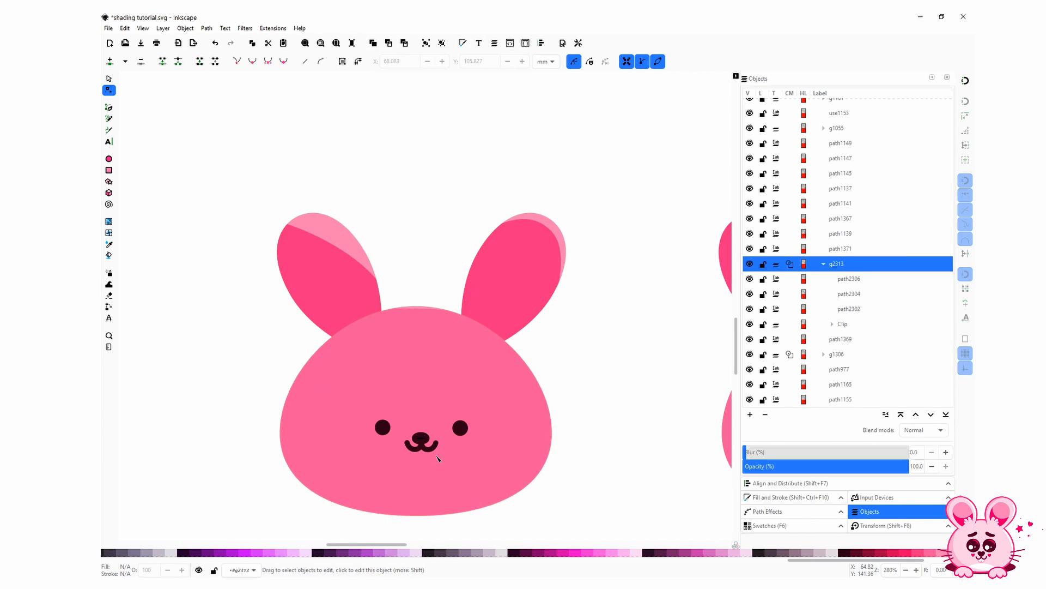
drag(327, 332, 330, 277)
drag(366, 188, 376, 232)
click(325, 224)
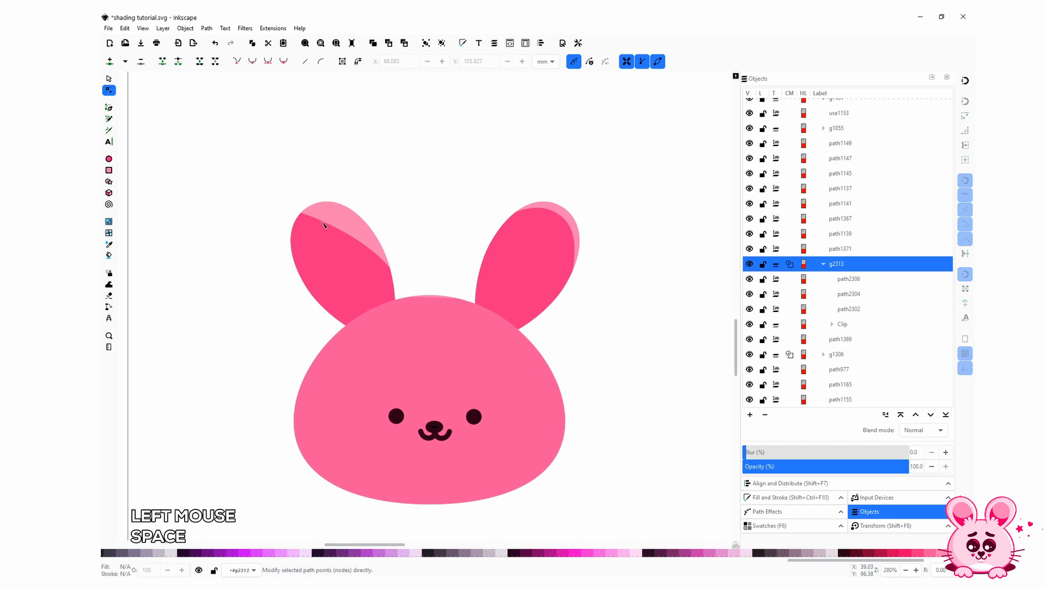
click(300, 212)
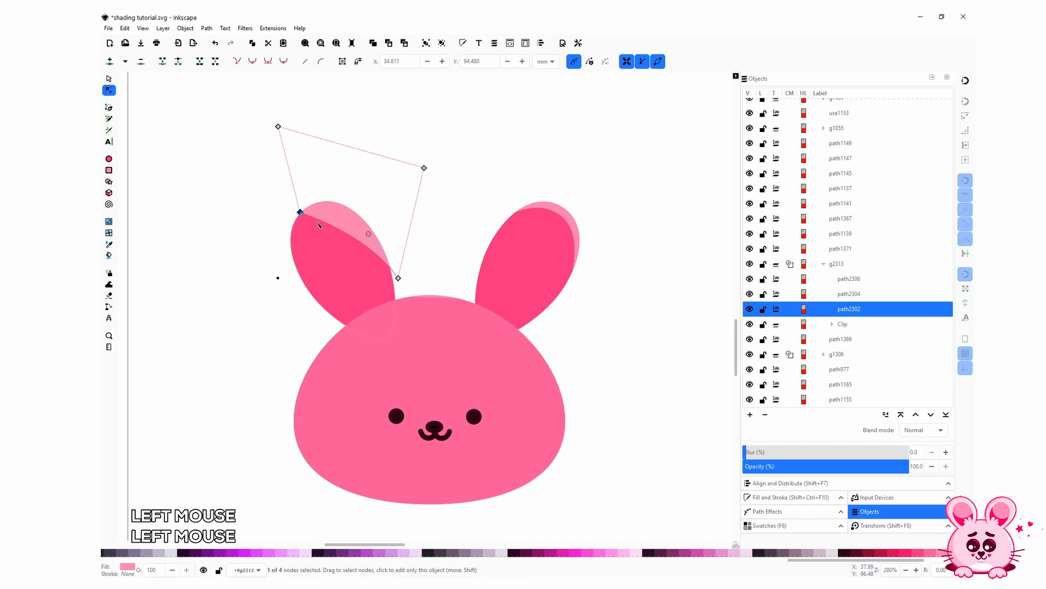
drag(323, 224, 336, 212)
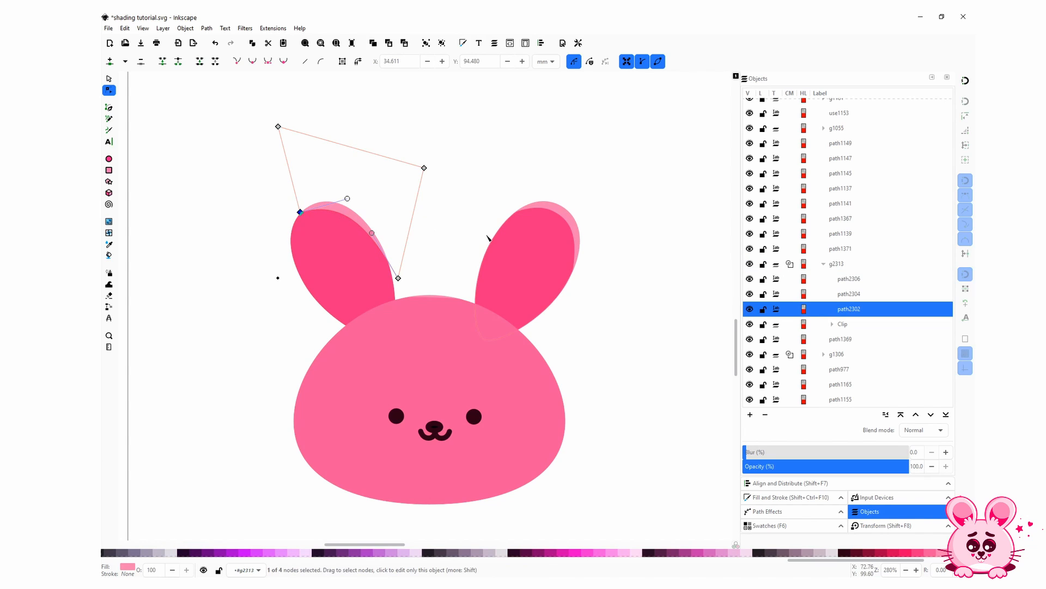
Move the two lower corner nodes of the head highlight slightly down so its curved edge meets the head outline near both ears
ctrl+scroll(429, 330, up, 2)
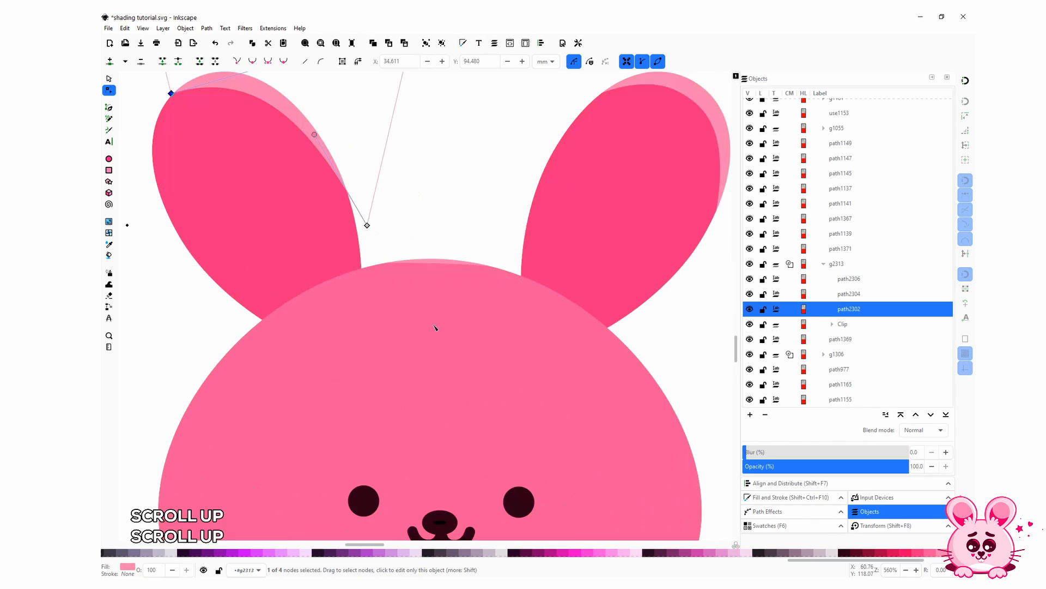
click(441, 265)
drag(372, 262, 369, 269)
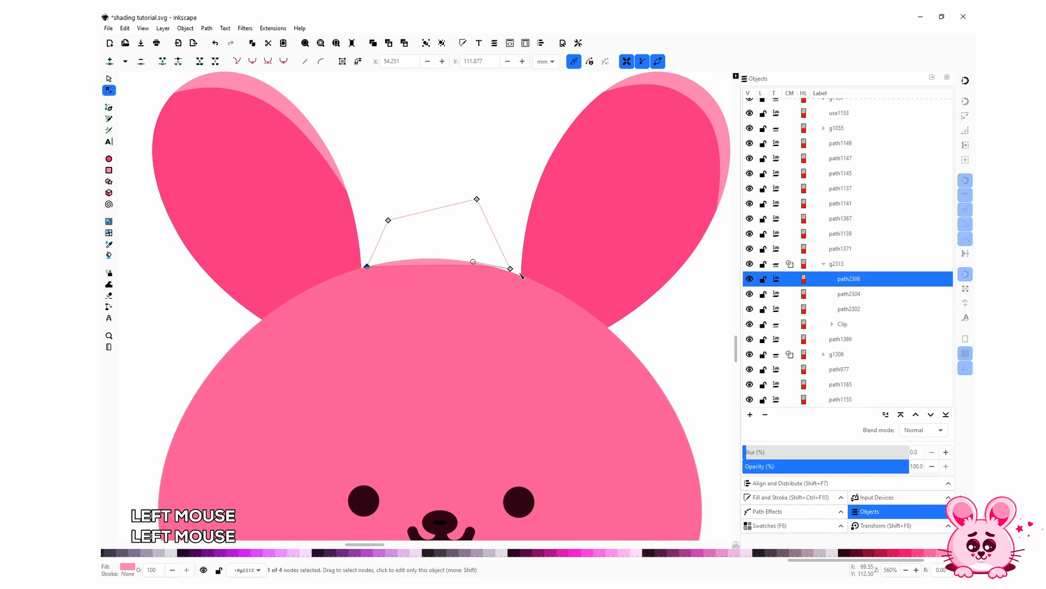
drag(512, 271, 517, 280)
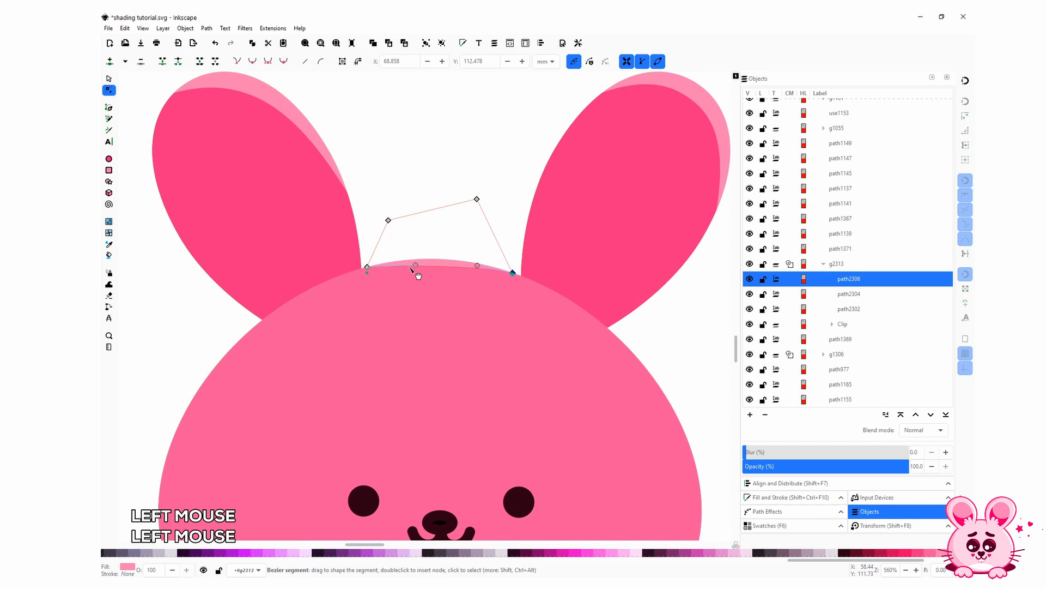
click(445, 180)
scroll(436, 184, down, 2)
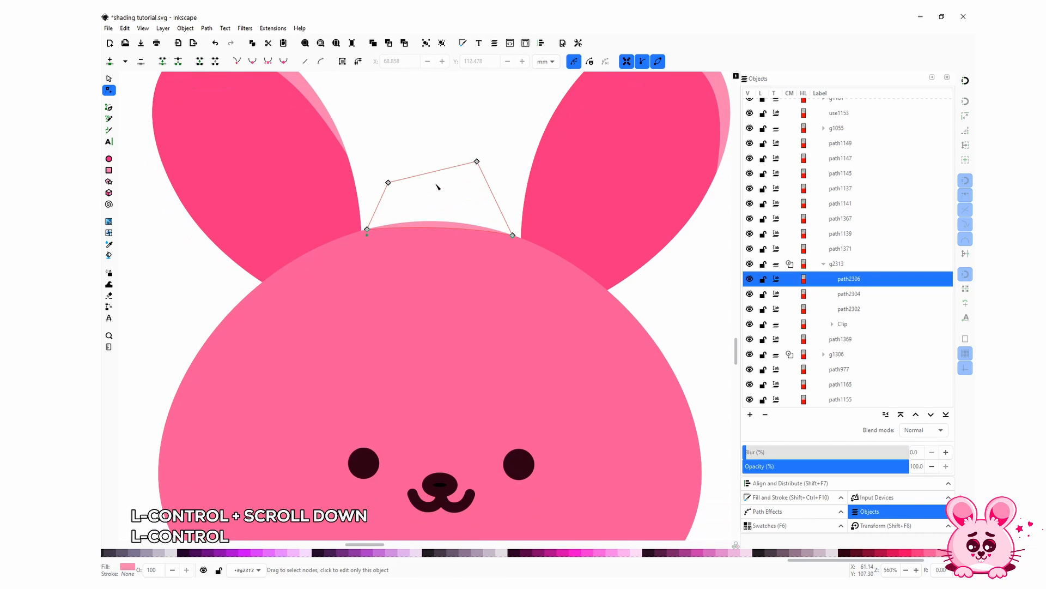
scroll(436, 184, down, 2)
key(Escape)
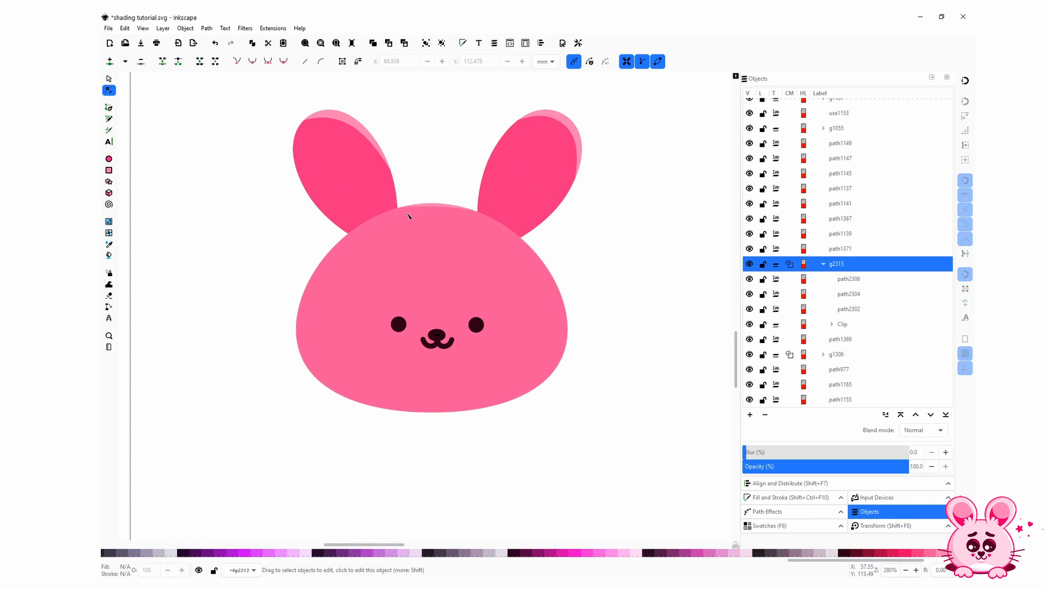
Draw a closed path inside the clip group with a curved inner edge, covering the head's left side and bottom
click(330, 120)
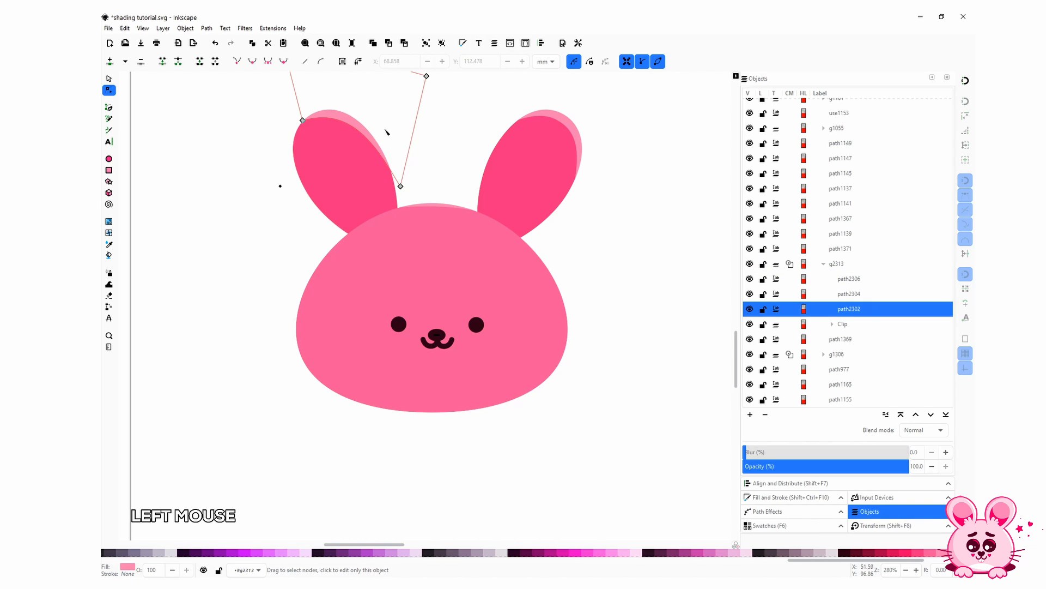
double_click(109, 79)
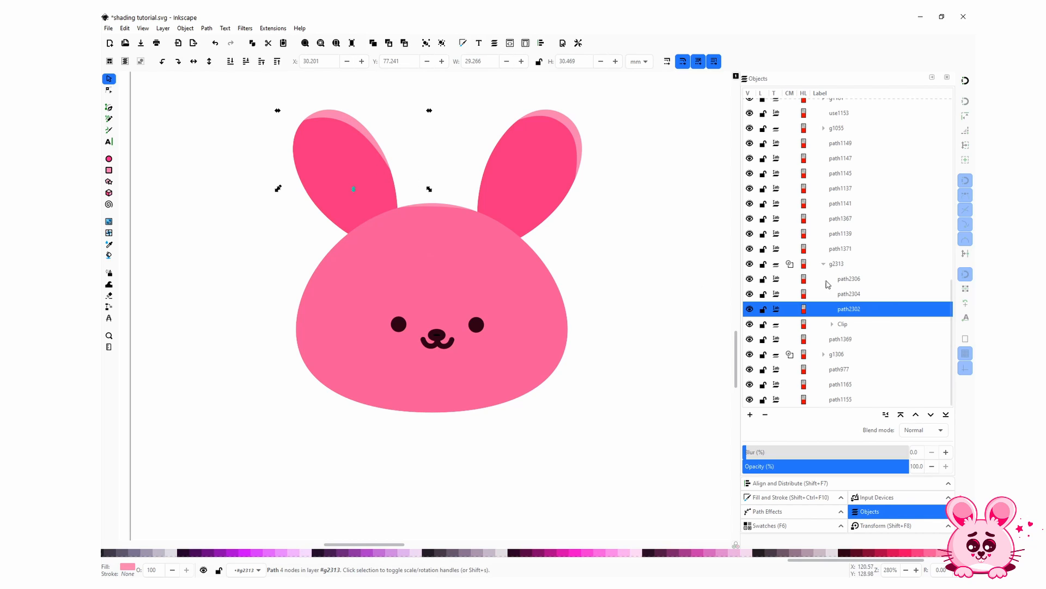
click(109, 108)
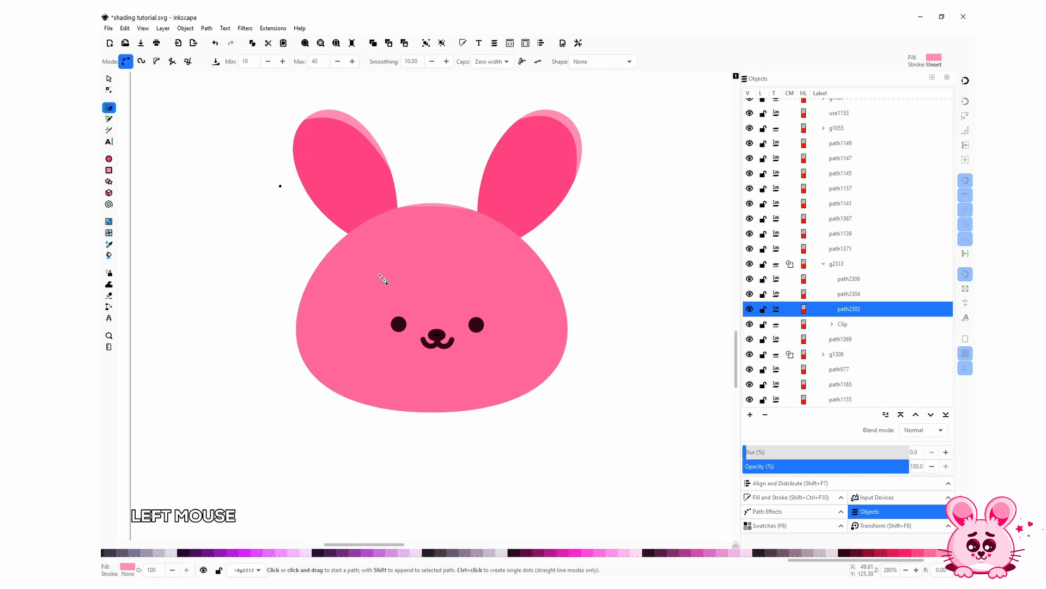
click(337, 241)
drag(342, 362, 383, 395)
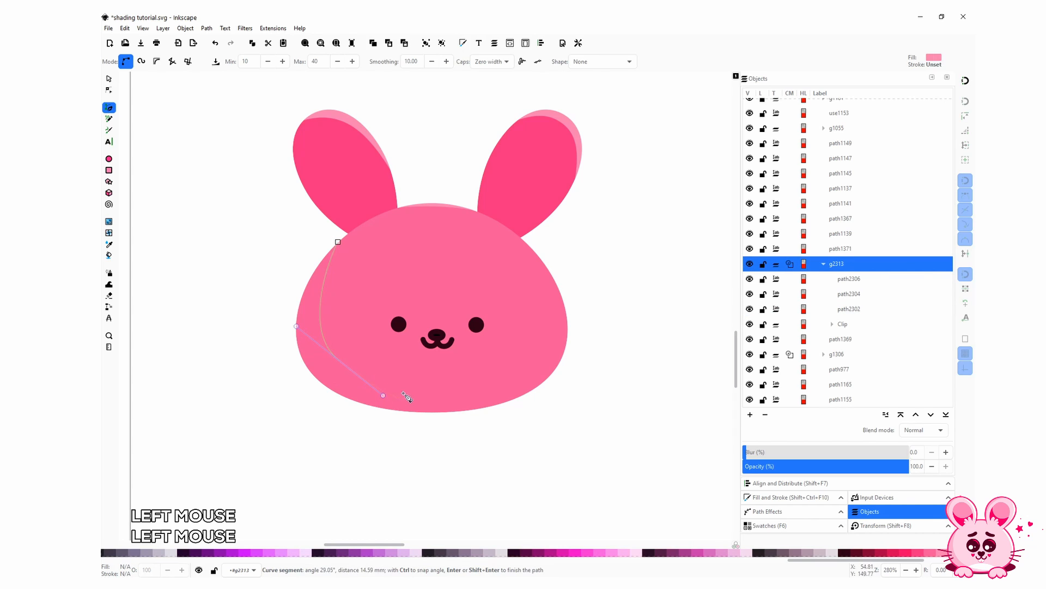
click(539, 385)
click(531, 435)
click(270, 420)
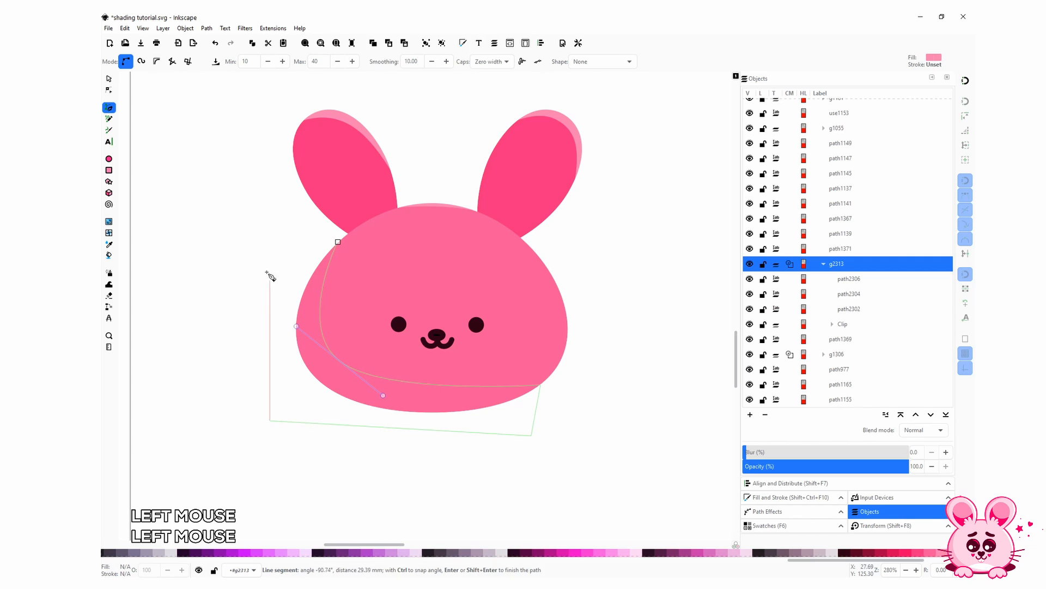
click(338, 241)
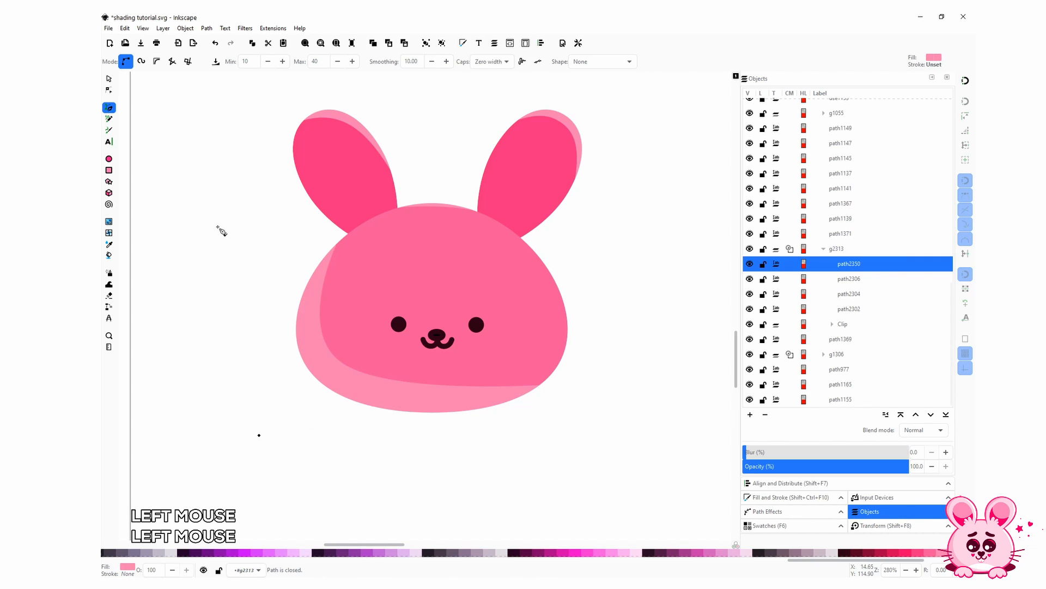
Fill the new head shadow with crimson and adjust its curve handles so the band along the bottom becomes thinner
key(s)
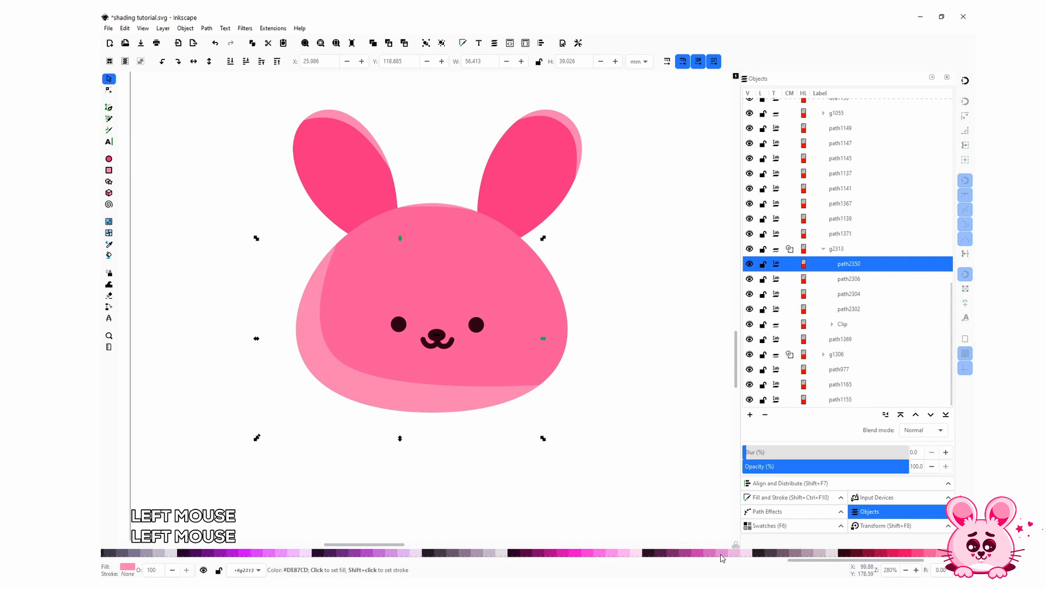
click(896, 554)
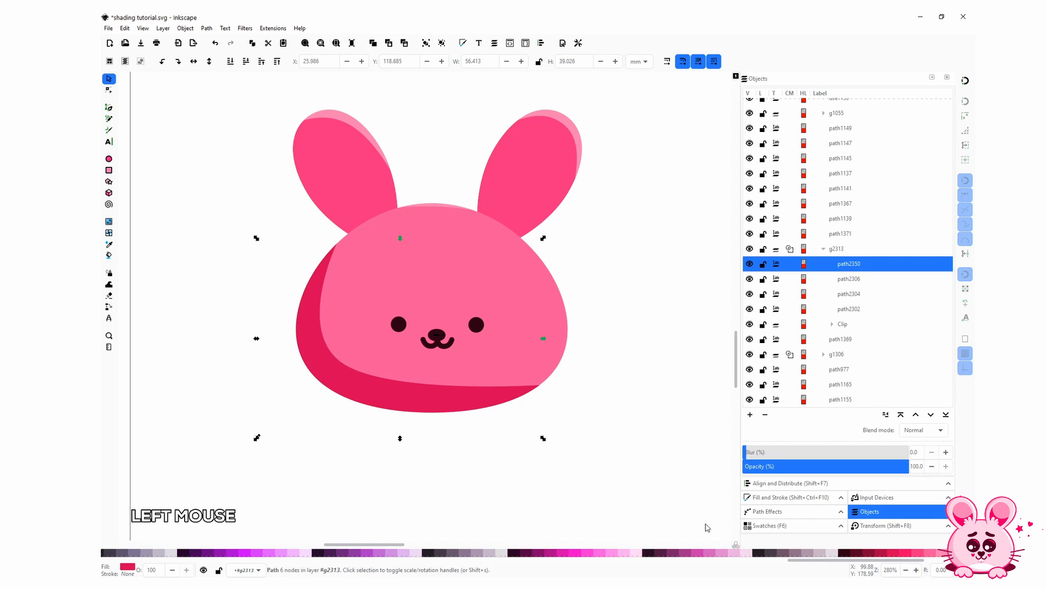
key(a)
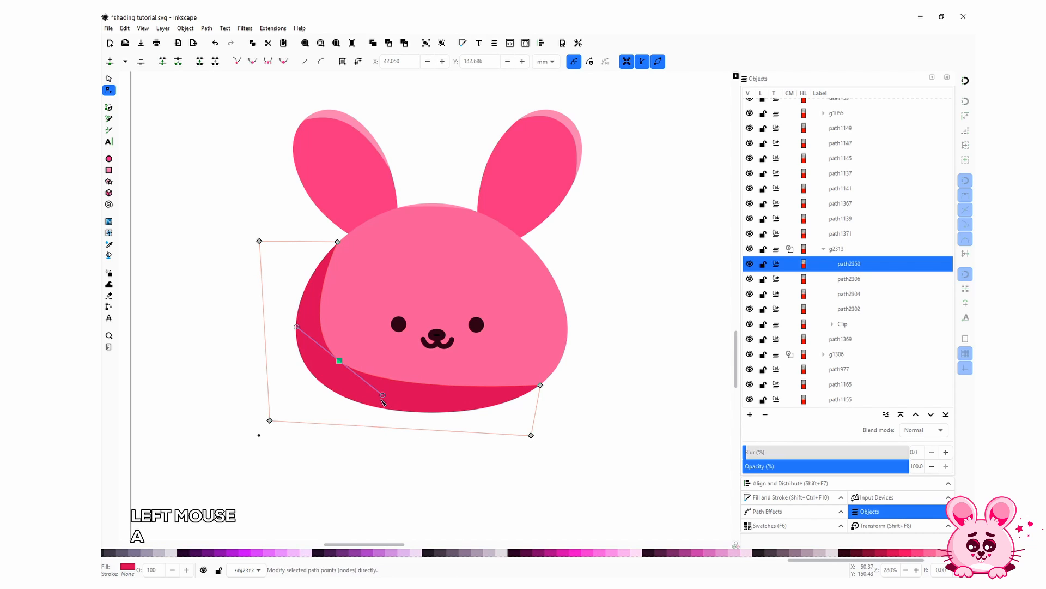
drag(383, 396, 399, 421)
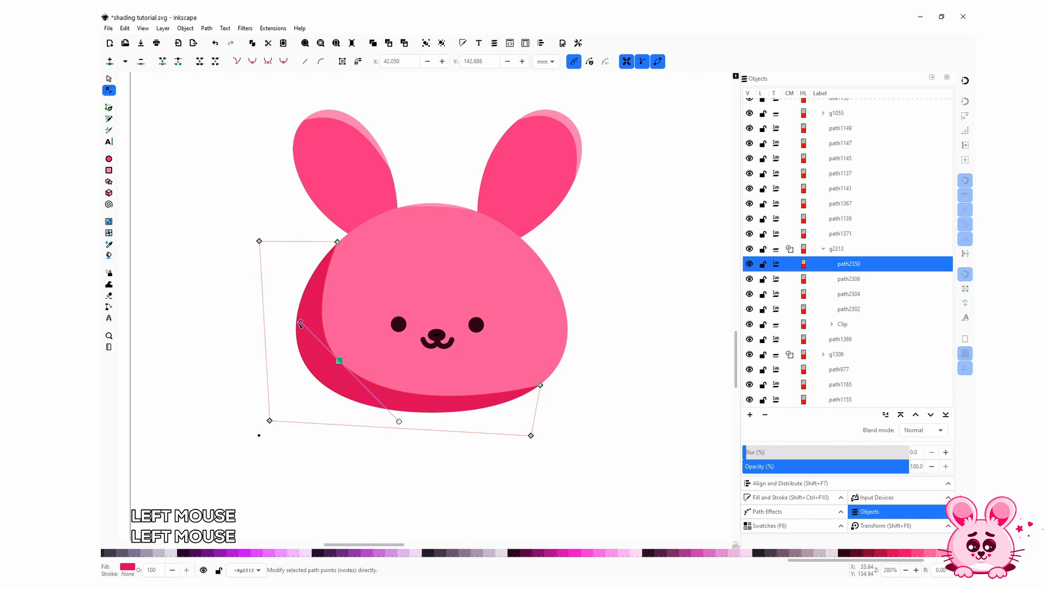
drag(300, 323, 292, 312)
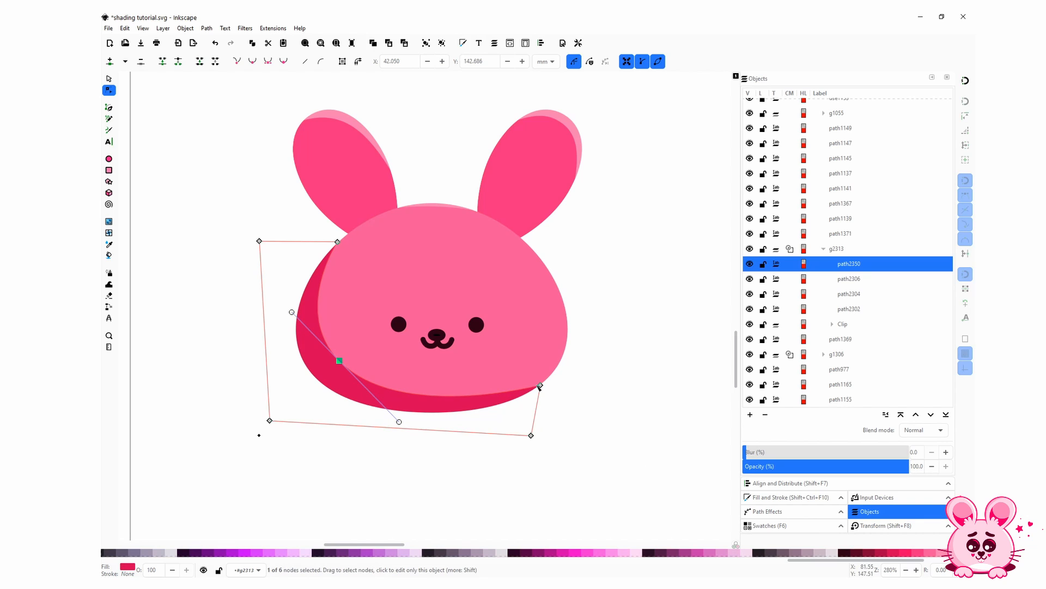
click(588, 378)
Draw a crimson circle of about 7.35 mm radius inside the clip group, centred on the right edge of the head as a cheek
ctrl+scroll(567, 370, down, 2)
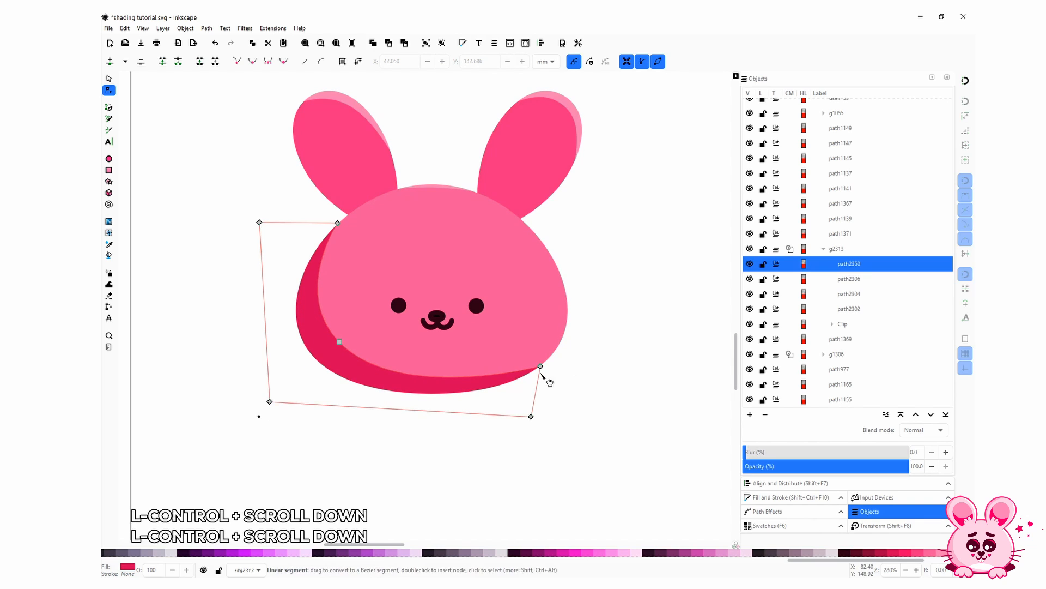
scroll(546, 378, up, 2)
click(109, 159)
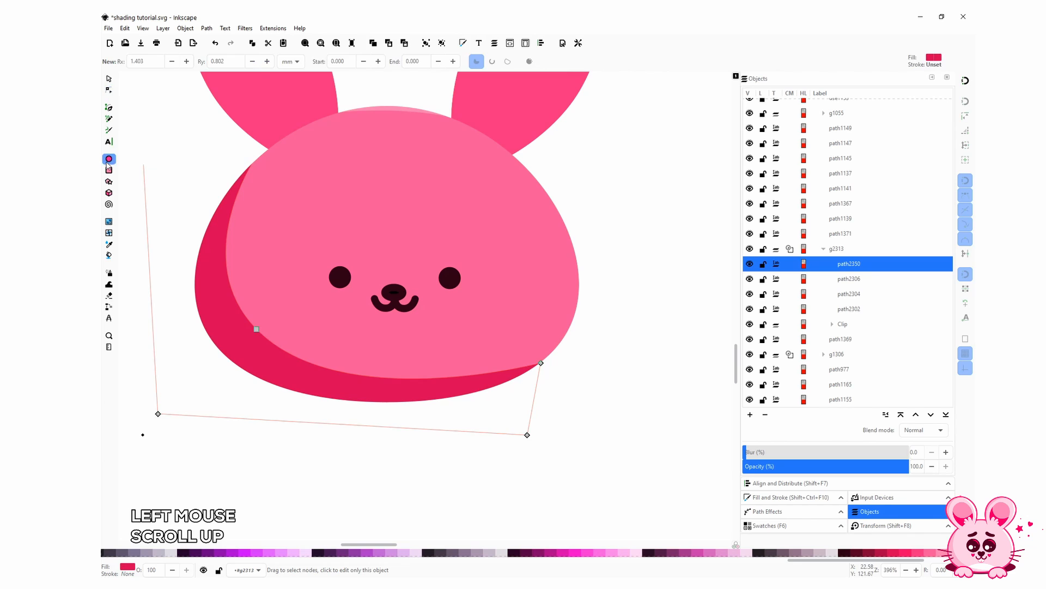
drag(574, 303, 629, 354)
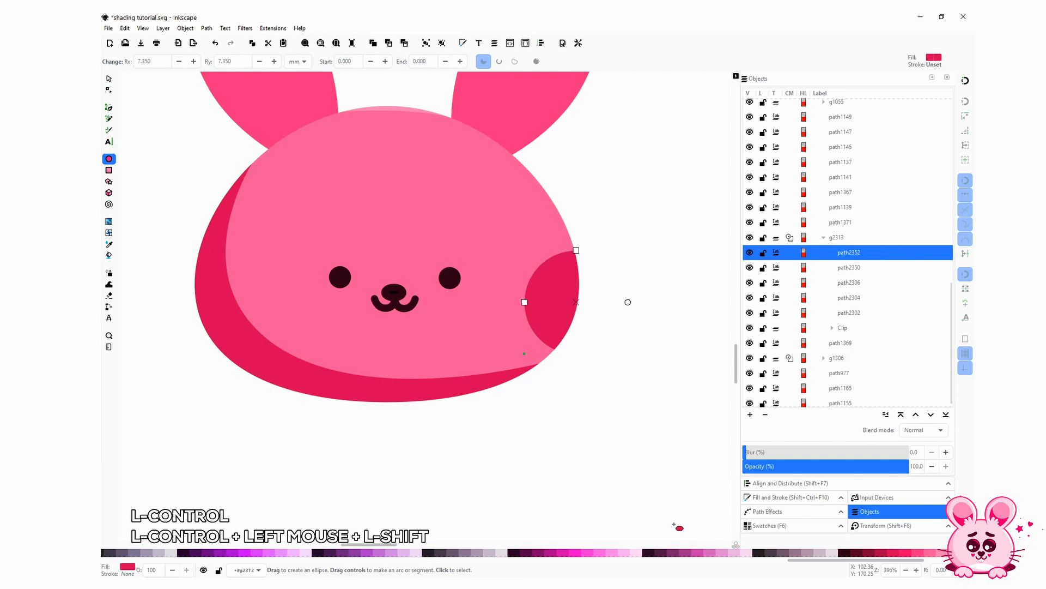
Change the fill of the cheek circle on the head's right edge to a bright pinkish red
click(581, 553)
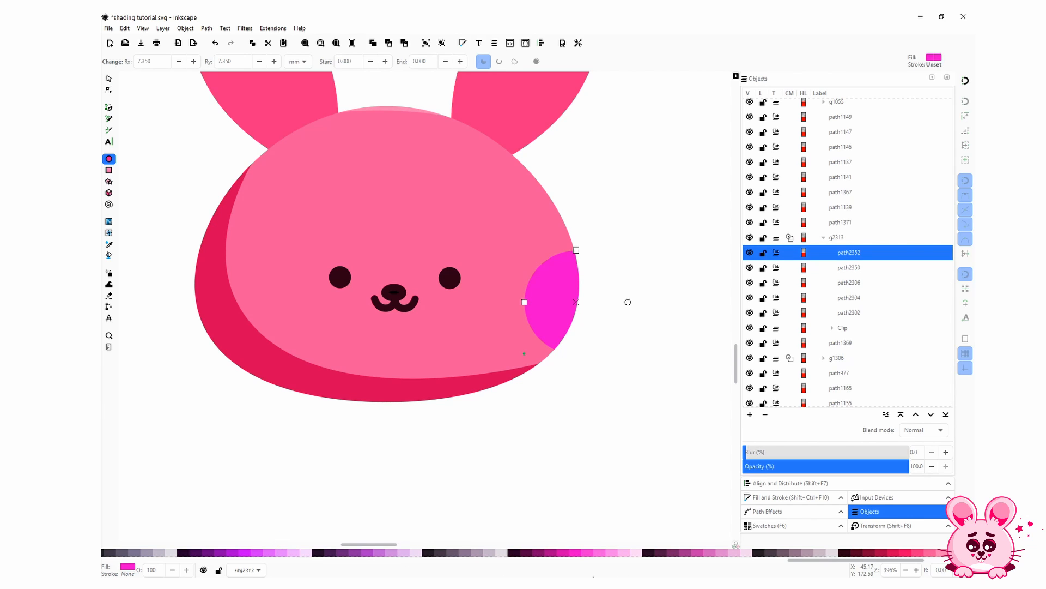
click(935, 560)
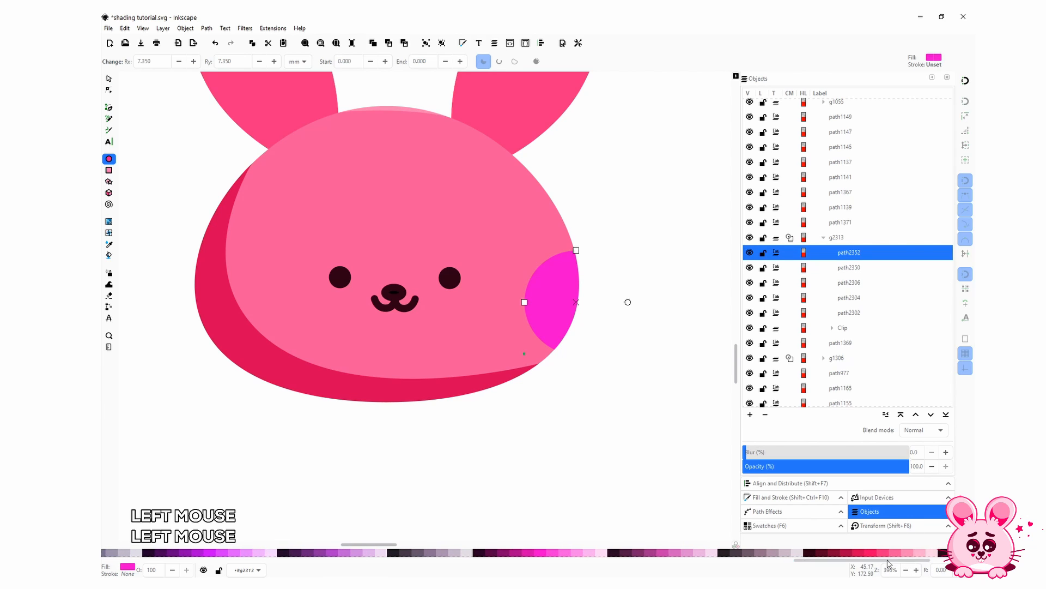
click(870, 554)
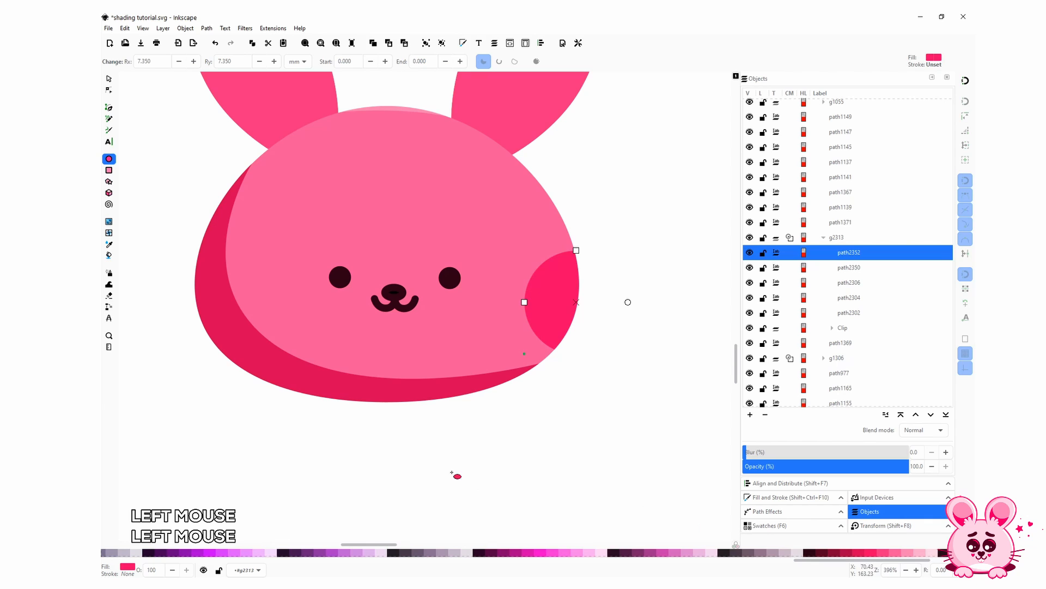
Draw a bright pinkish-red circle of about 7.62 mm radius inside the clip group, centred near the head's left edge as the second cheek
drag(226, 295, 275, 345)
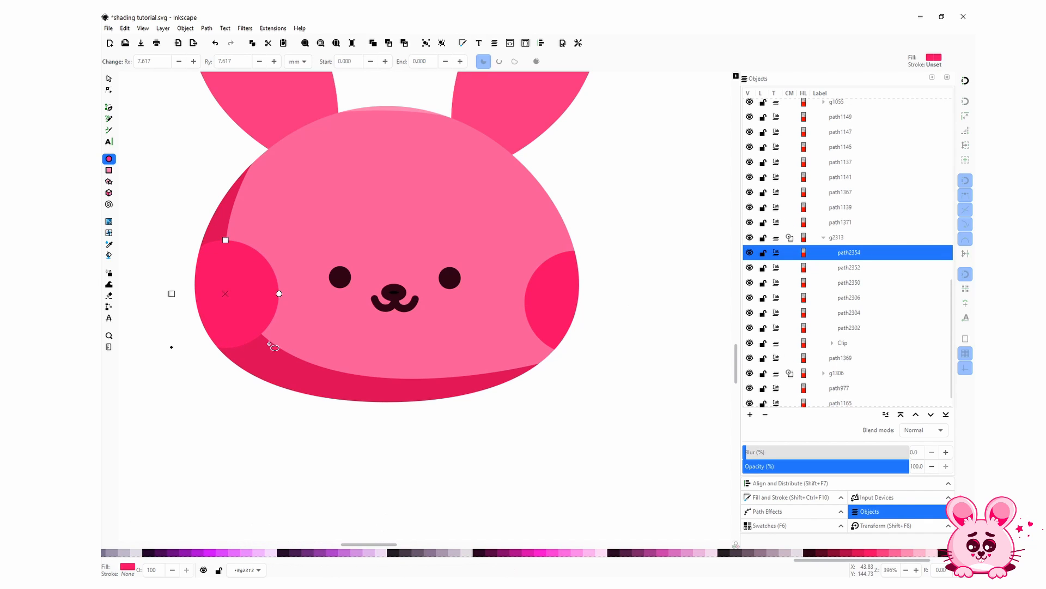
click(107, 79)
click(217, 195)
key(space)
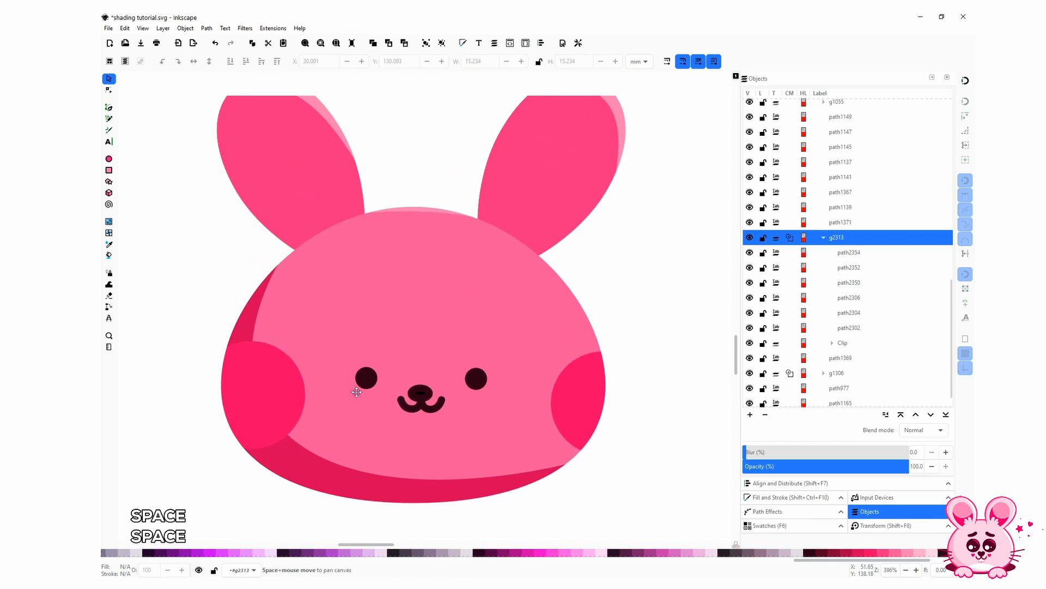
Switch the canvas to Outline display mode and examine how the shading shapes extend beyond the bunny's clip outlines
scroll(365, 361, down, 2)
scroll(367, 361, down, 1)
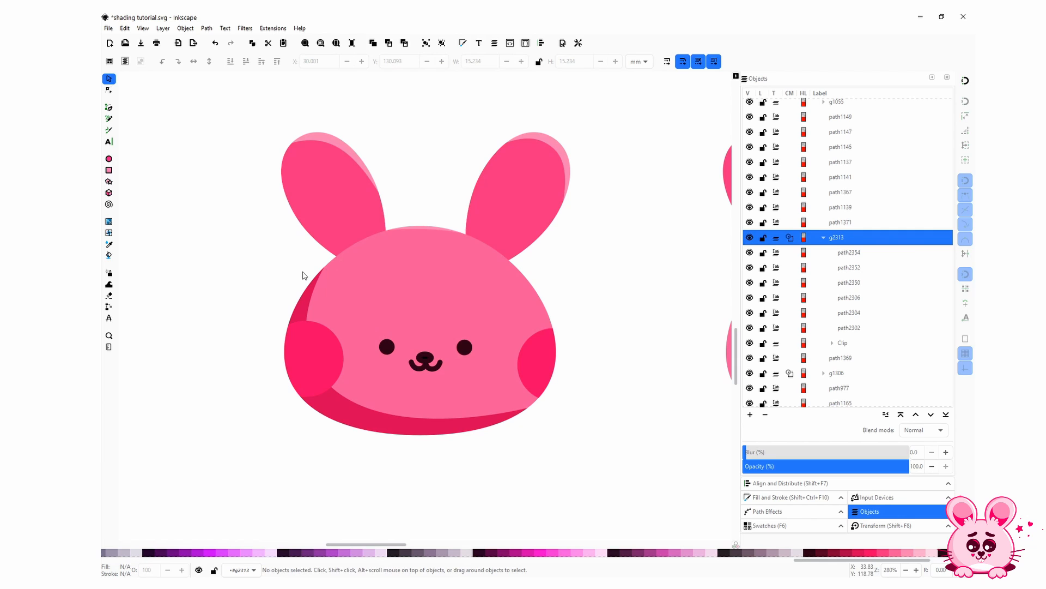
click(125, 29)
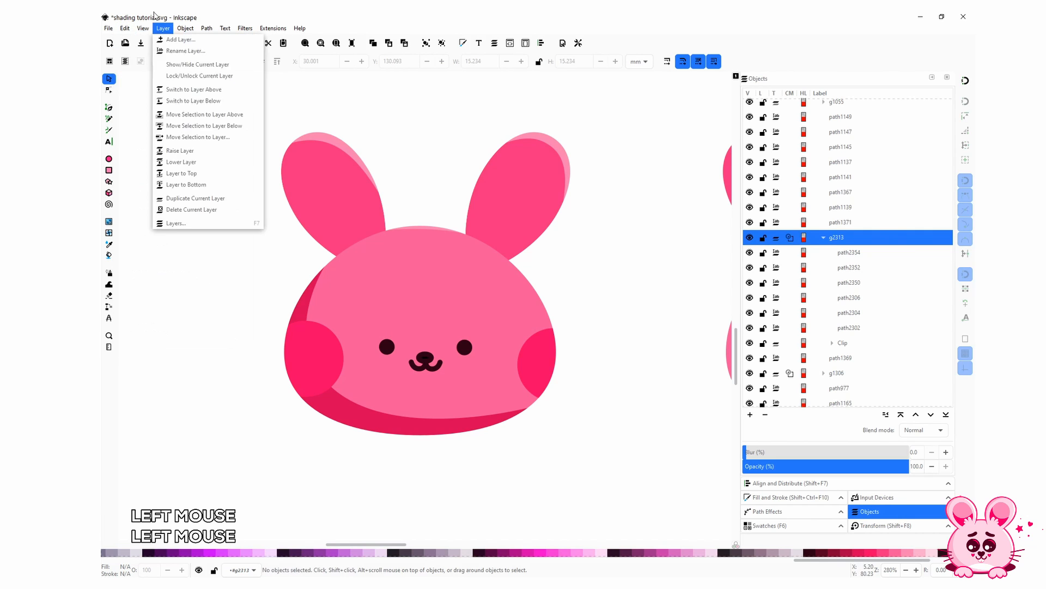
click(184, 52)
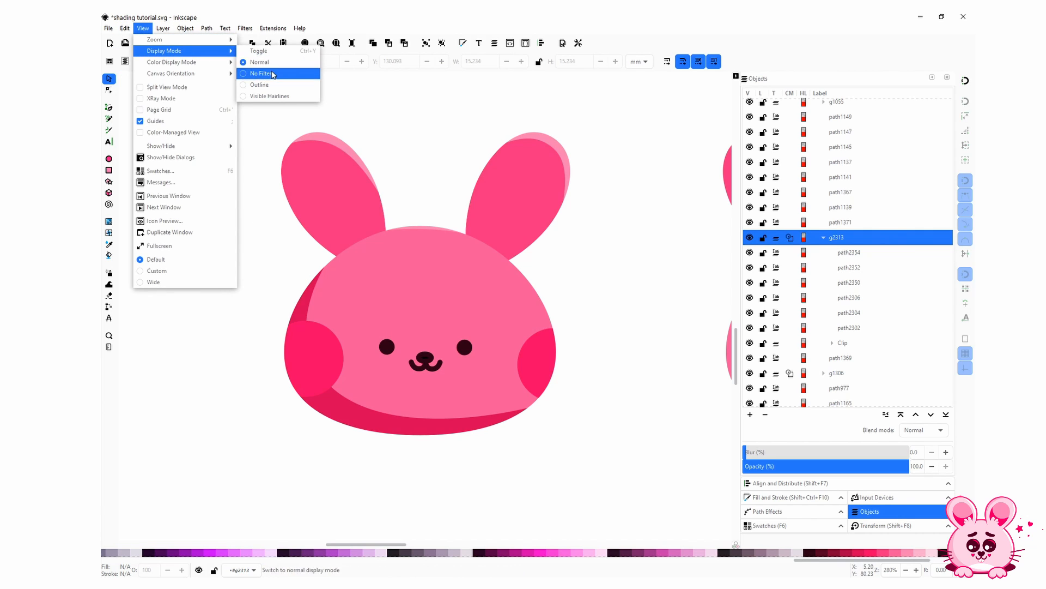
click(262, 84)
scroll(402, 263, down, 2)
scroll(399, 262, up, 1)
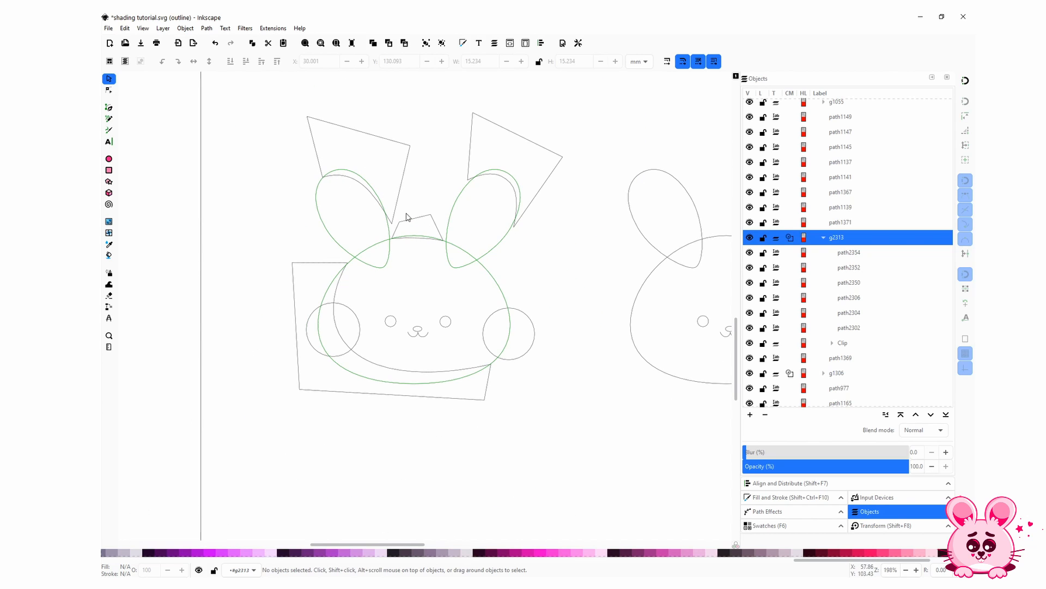
ctrl+scroll(483, 292, up, 1)
scroll(481, 297, up, 2)
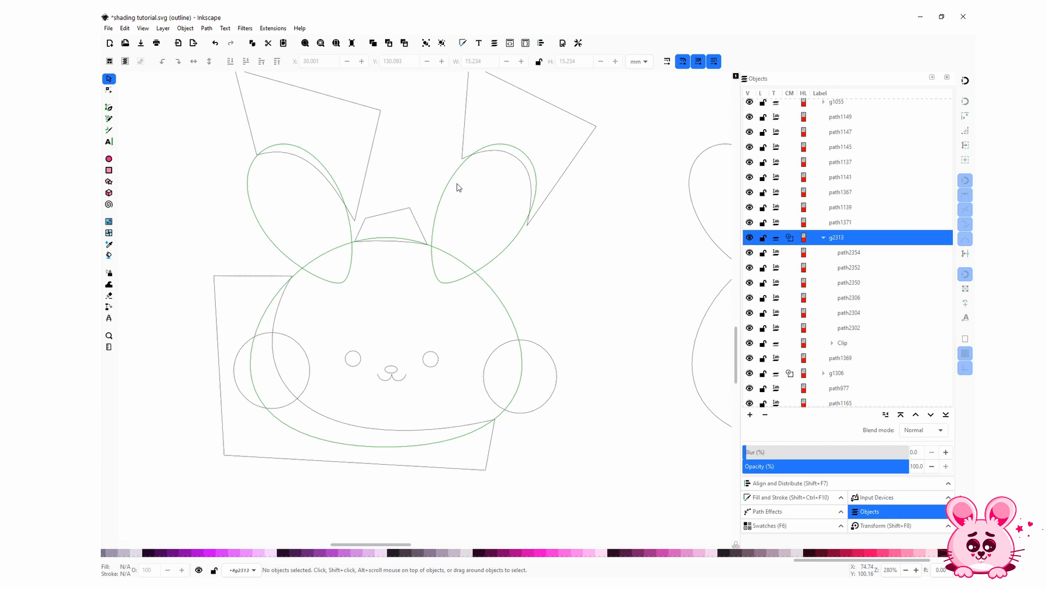
key(ctrl)
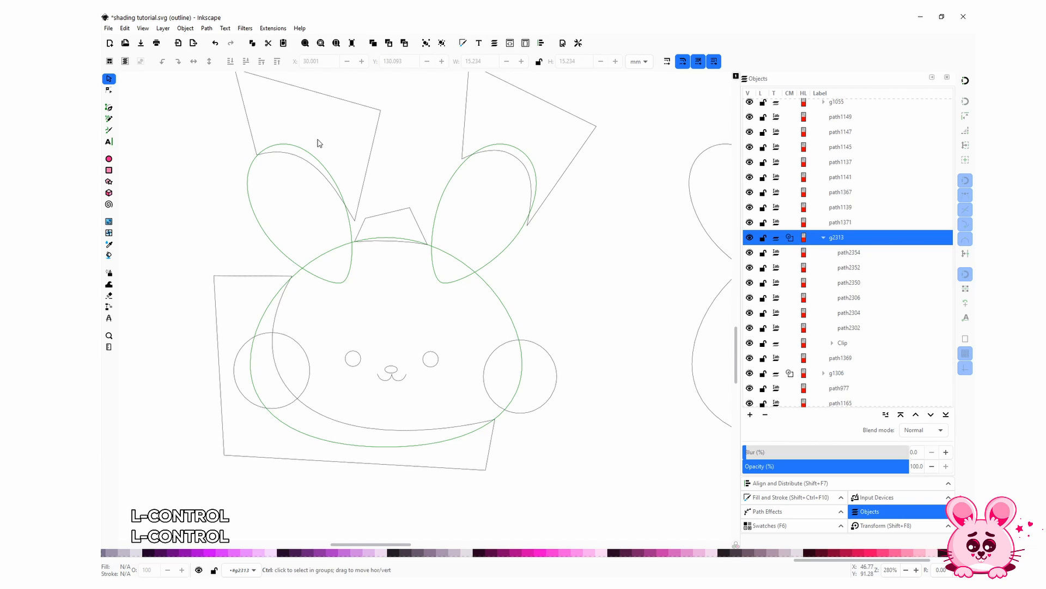
Switch the display mode from outline to visible hairlines and restore the undone left cheek
key(ctrl+z)
key(ctrl+y)
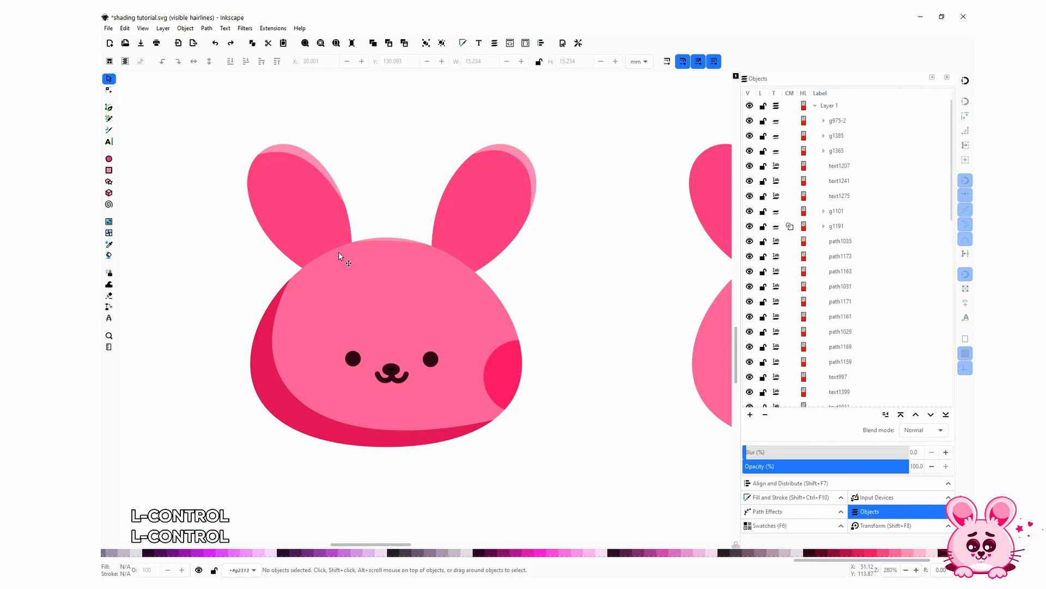
key(ctrl+shift+z)
Try moving the top node of the right ear's clip shape down into the ear, and undo the change
click(491, 180)
key(a)
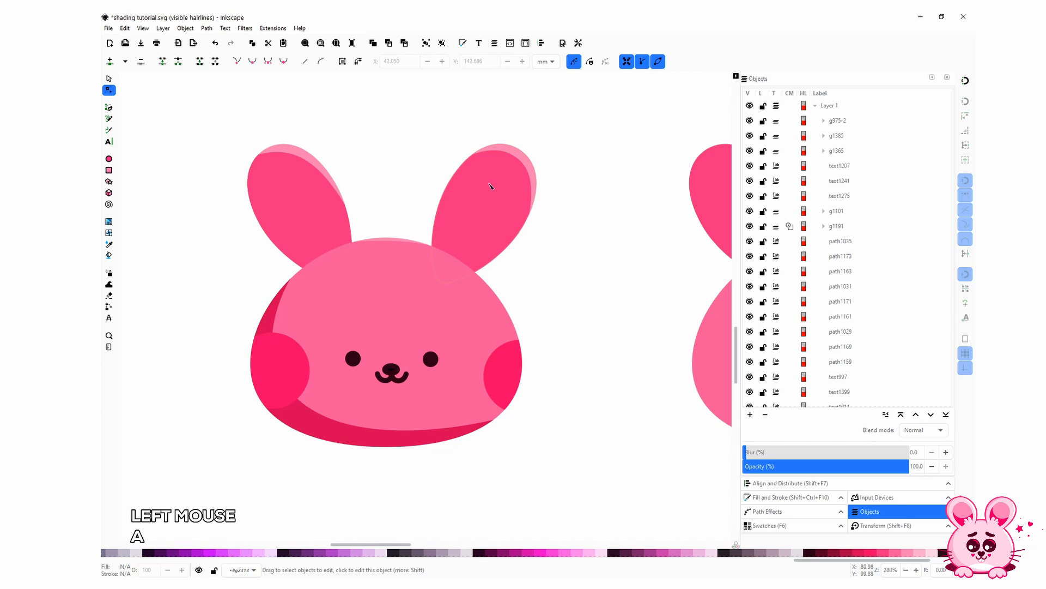
drag(519, 146, 504, 188)
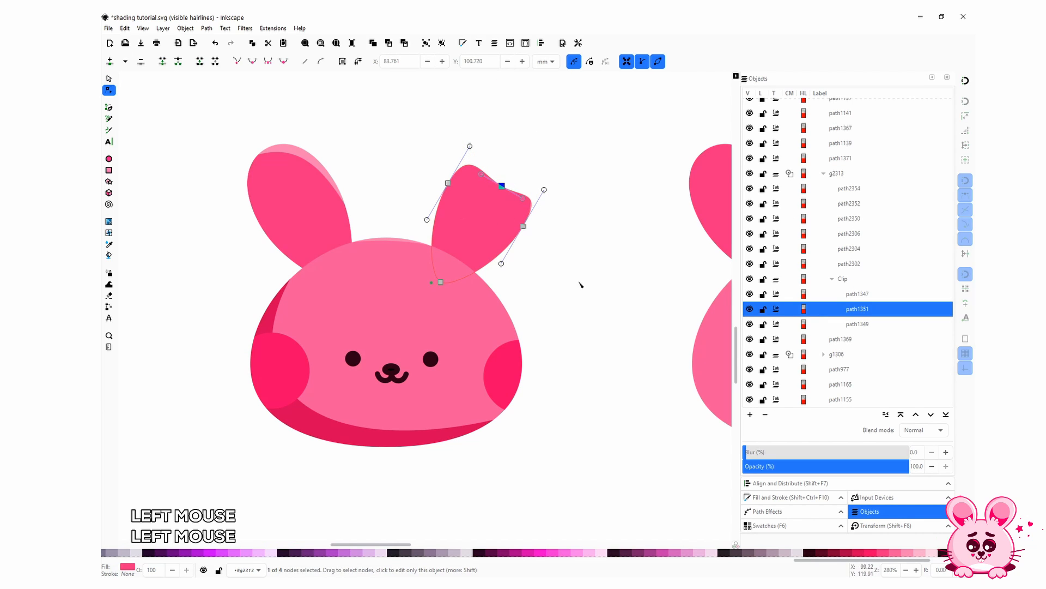
key(ctrl+z)
key(ctrl+z)
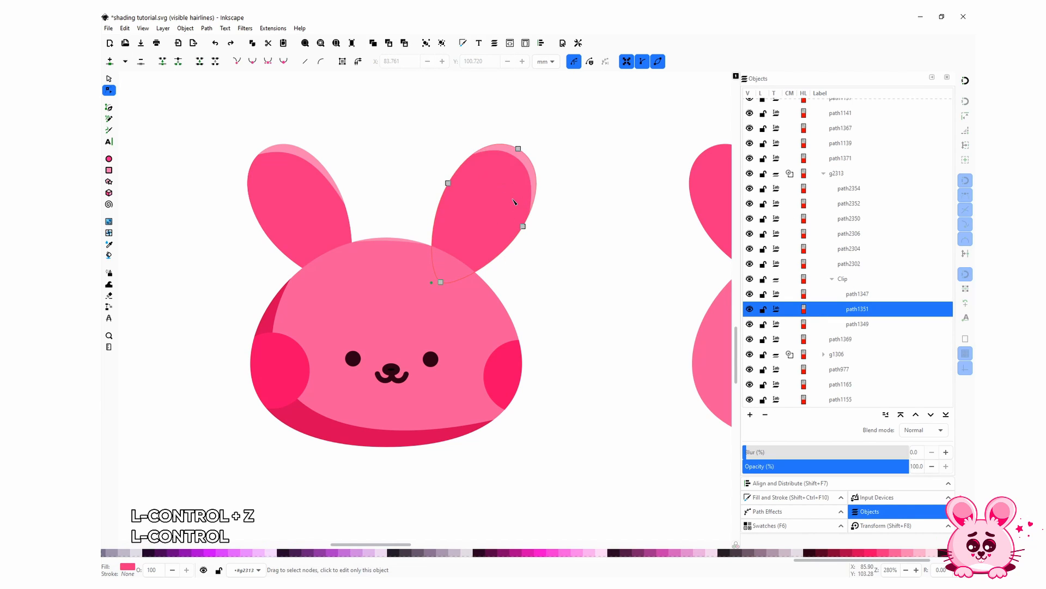
Try stretching the tip of the right ear's clip shape upward with its top node and handle, and undo the change
click(518, 148)
drag(518, 148, 488, 135)
click(513, 161)
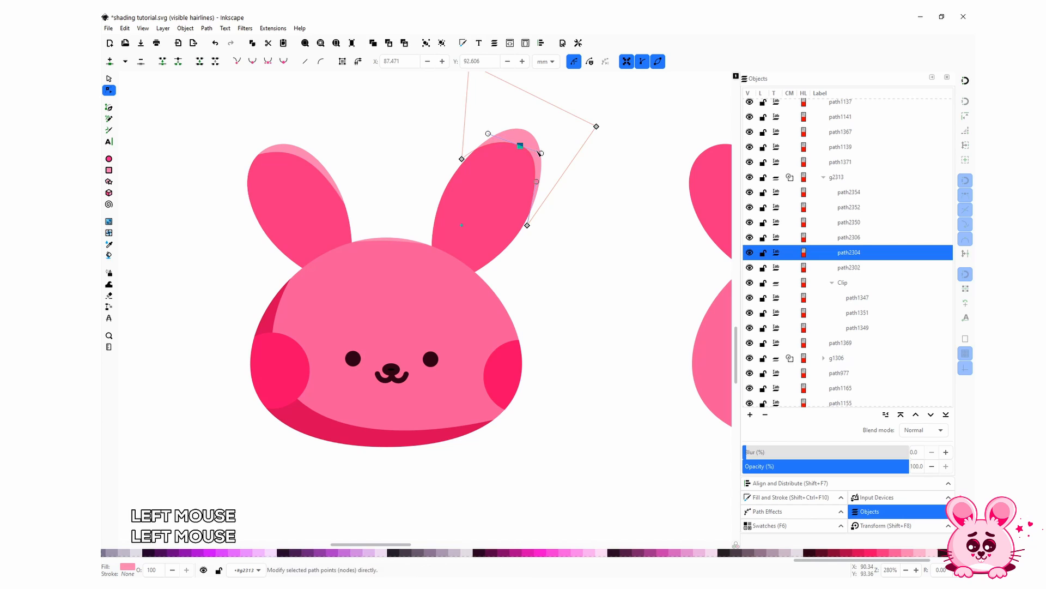
click(539, 280)
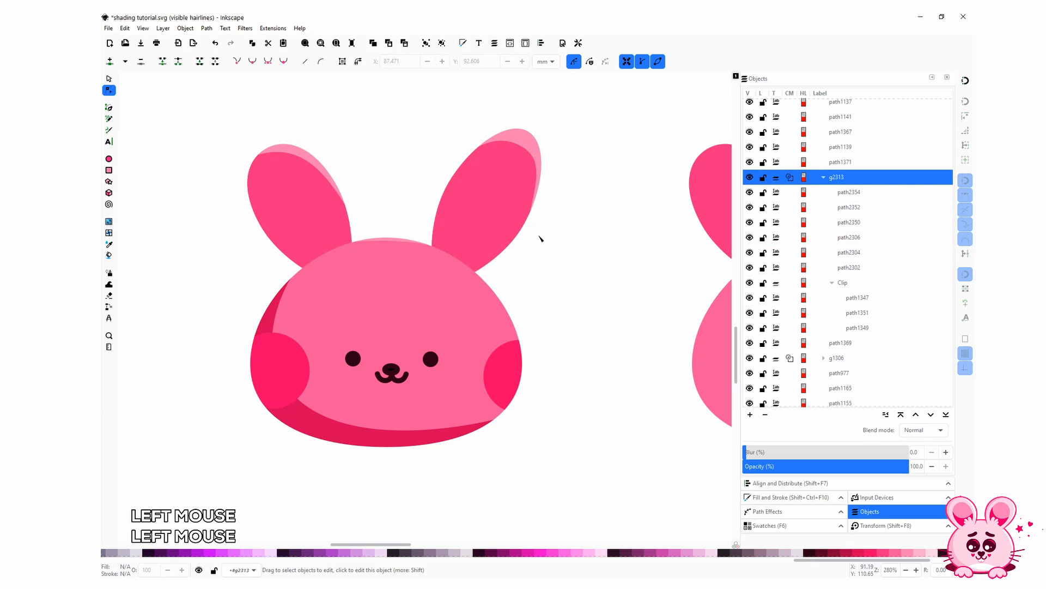
key(ctrl+z)
key(ctrl+z)
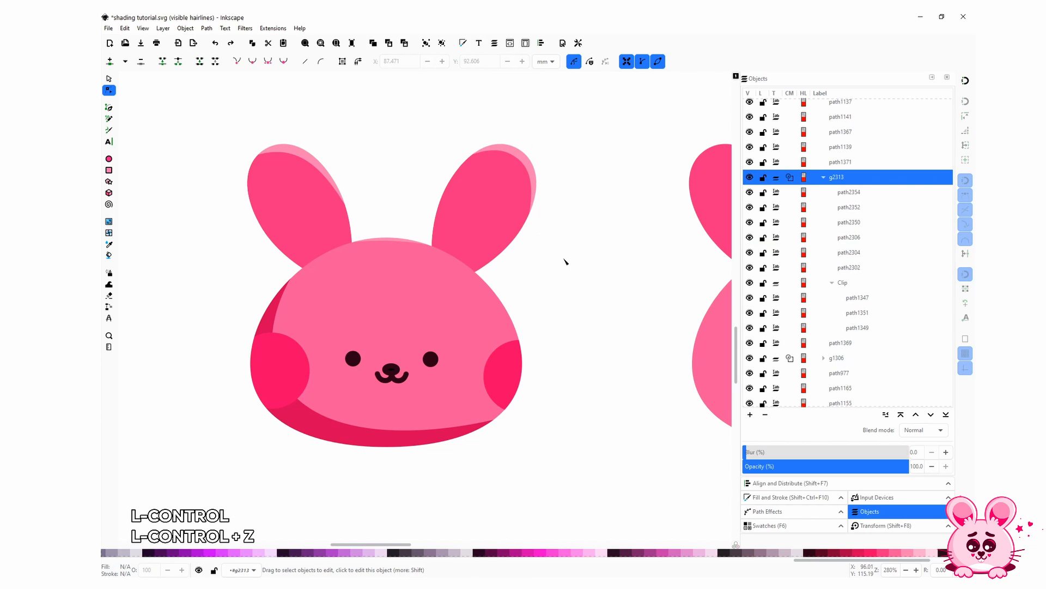
Reshape the left ear's highlight by moving its lower node down to the head and its upper-left node outside the ear, adjusting the curve handles
scroll(518, 300, up, 2)
scroll(517, 299, down, 2)
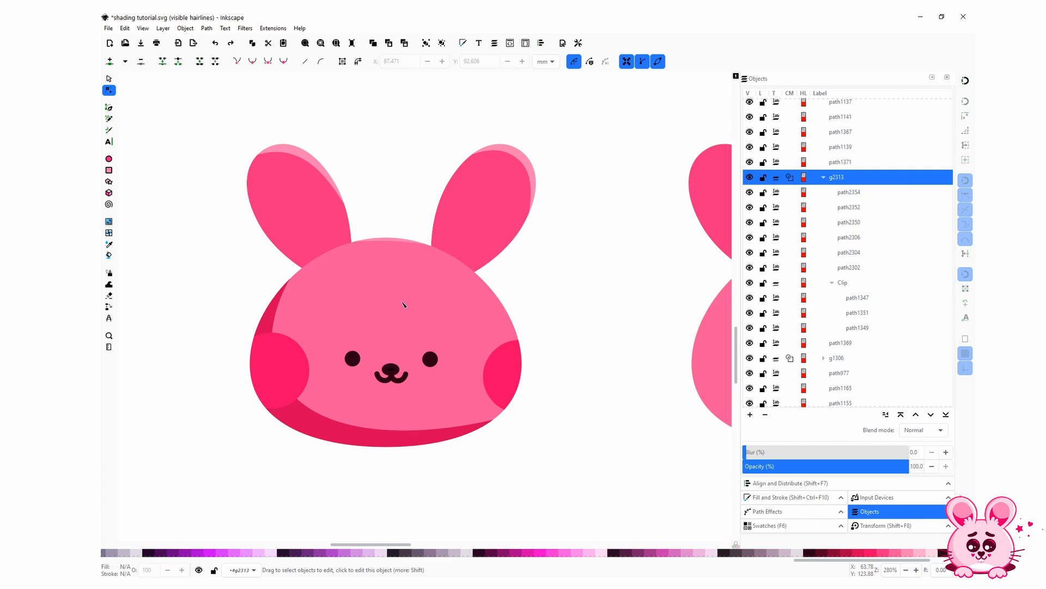
scroll(404, 303, up, 1)
scroll(403, 301, down, 1)
click(283, 179)
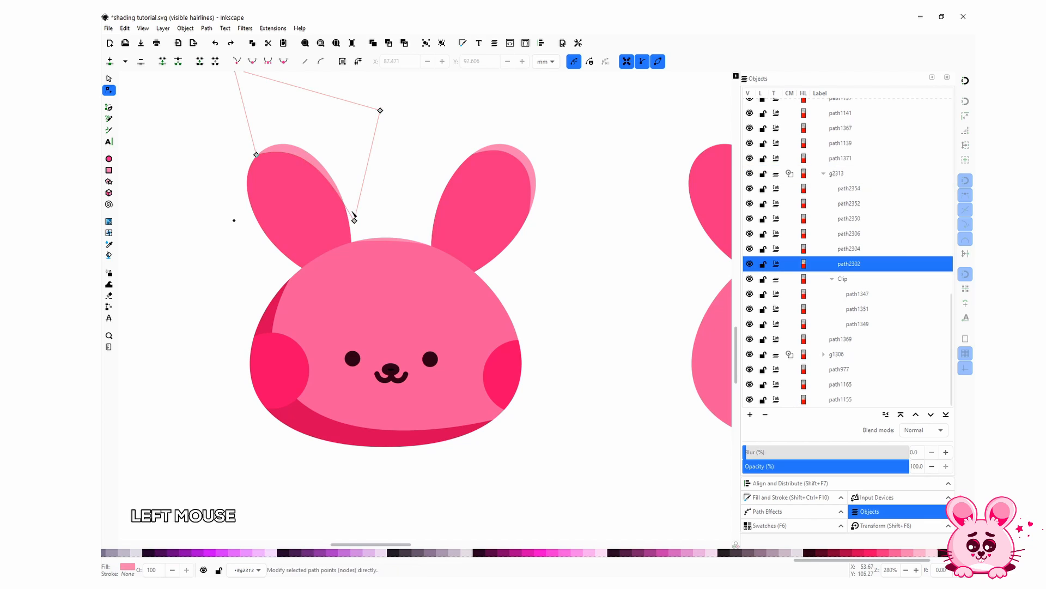
drag(355, 216, 355, 237)
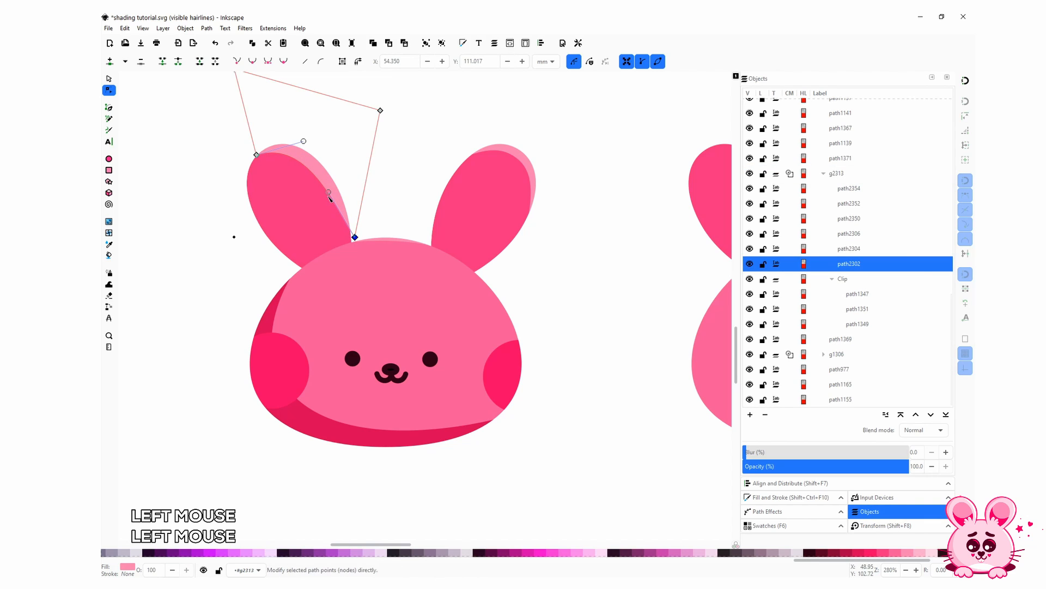
drag(326, 195, 336, 186)
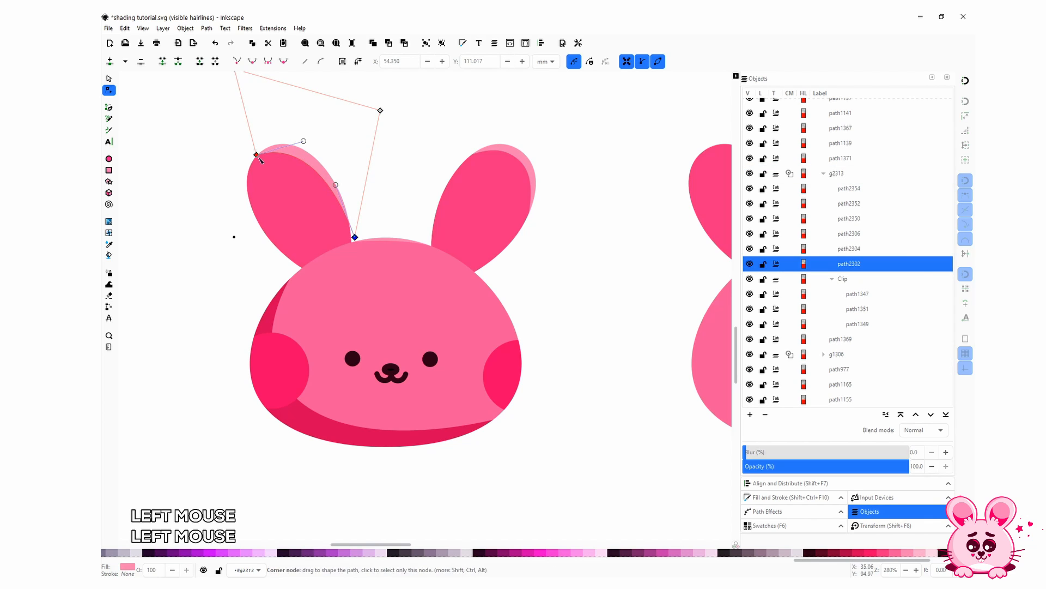
drag(257, 156, 282, 138)
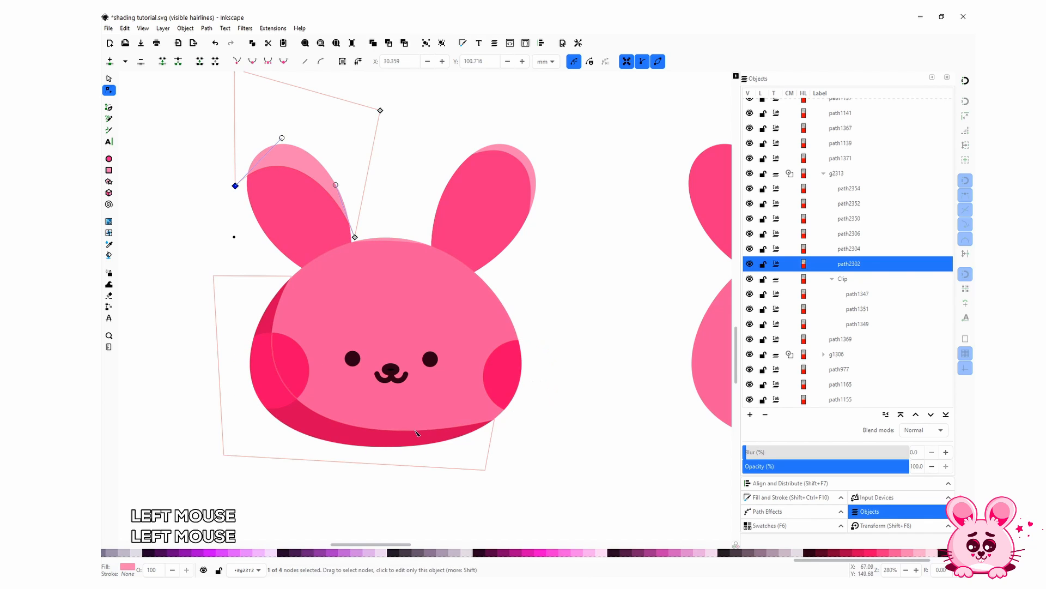
Pull the right end of the crimson head shadow inward along the bottom and smooth its inner curve with the middle node's handle
click(316, 408)
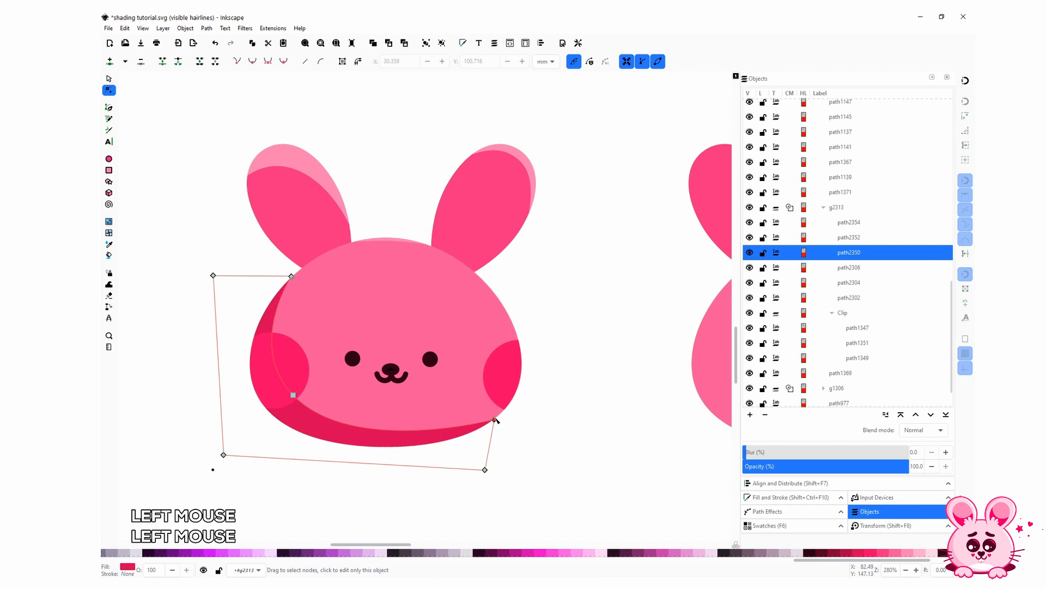
drag(495, 419, 440, 477)
click(292, 394)
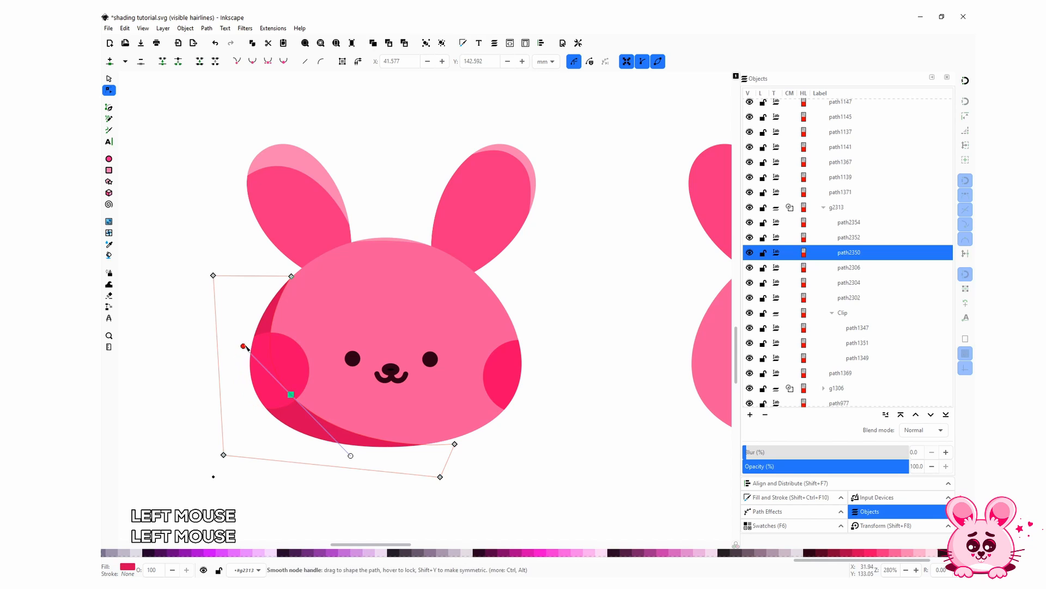
drag(243, 346, 249, 339)
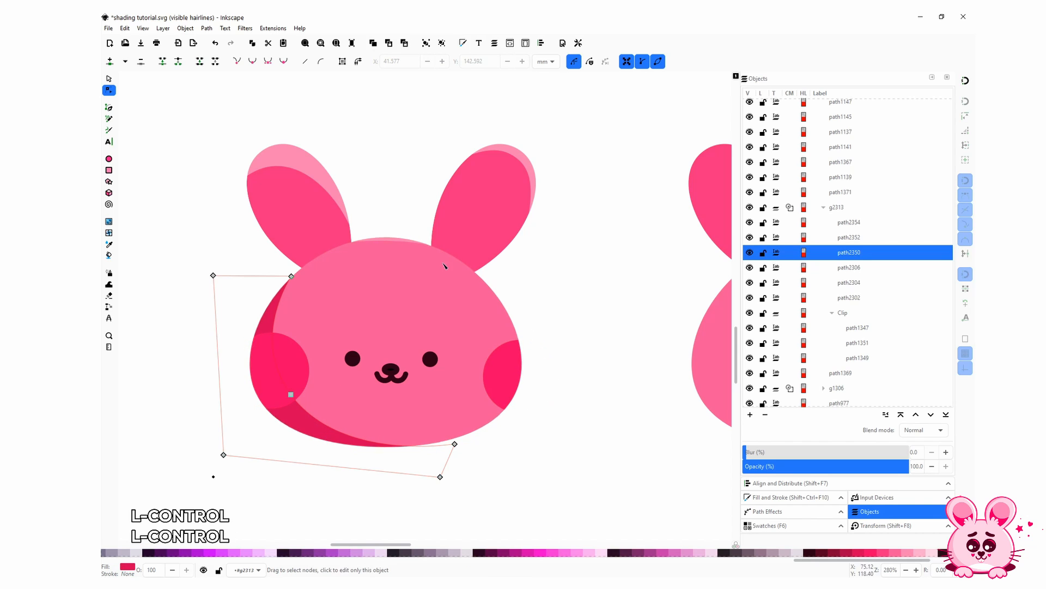
Adjust the upper curve handle of the left ear's highlight so the band across the ear tip becomes slightly thinner
ctrl+click(324, 189)
click(235, 186)
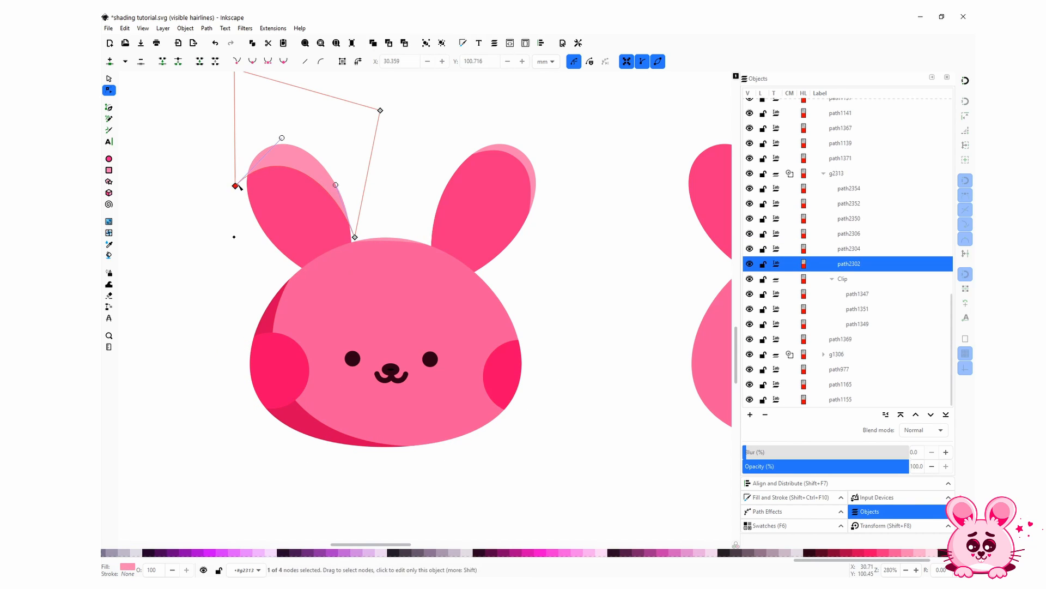
click(285, 134)
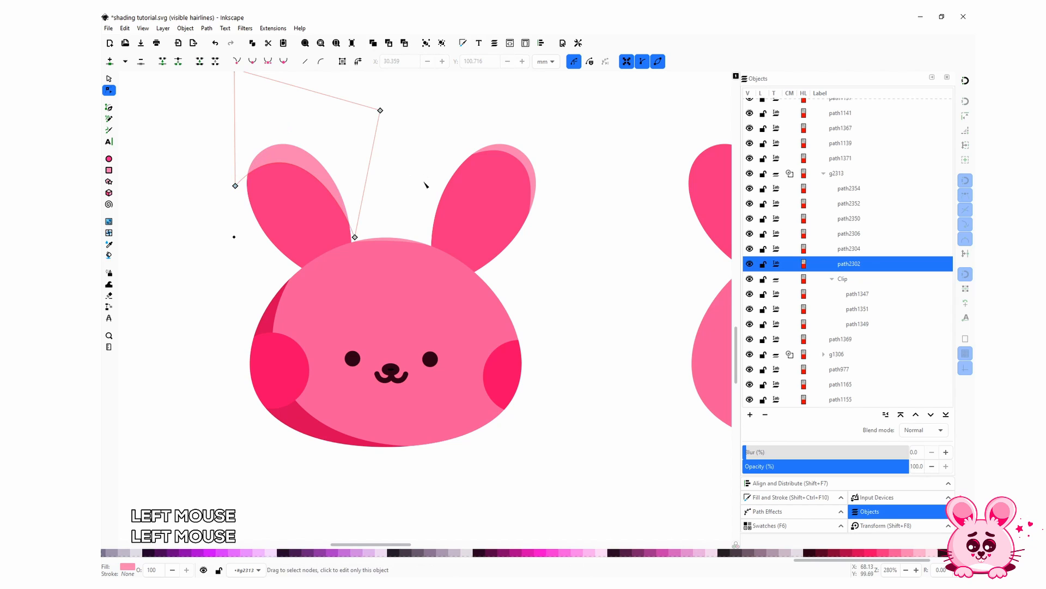
click(426, 275)
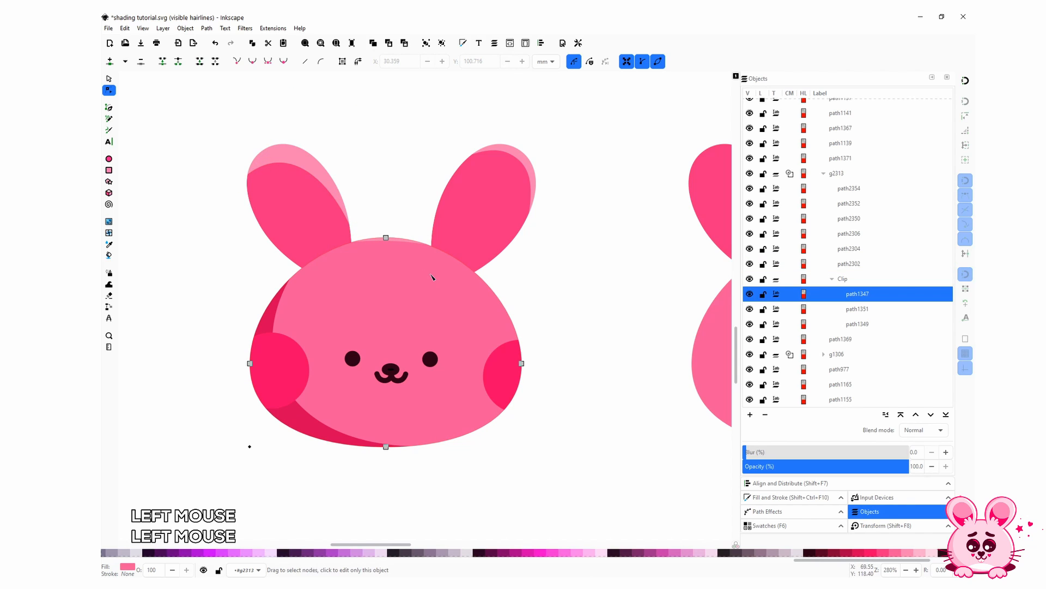
key(s)
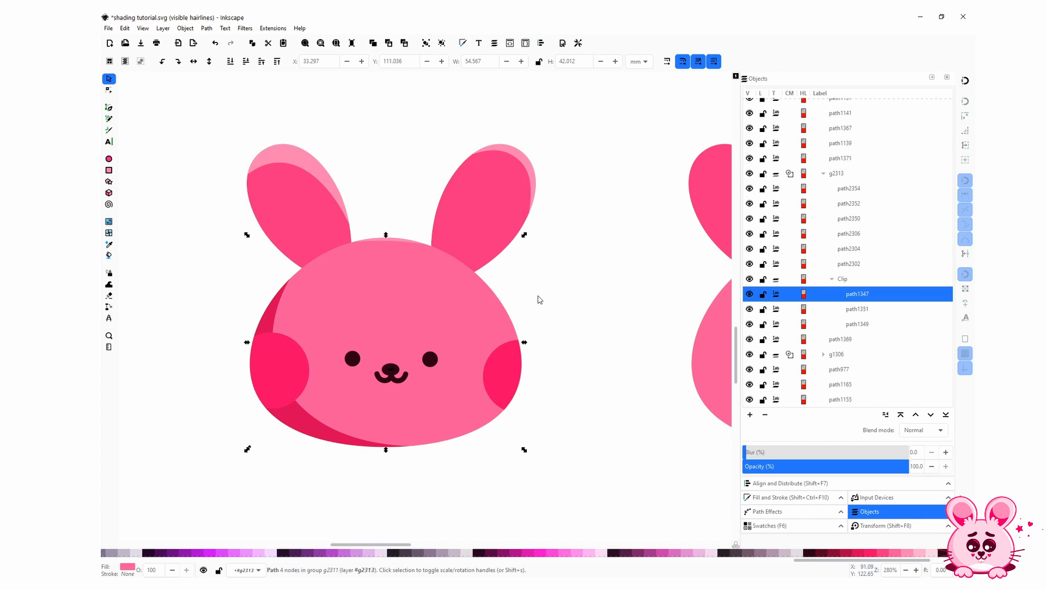
click(553, 325)
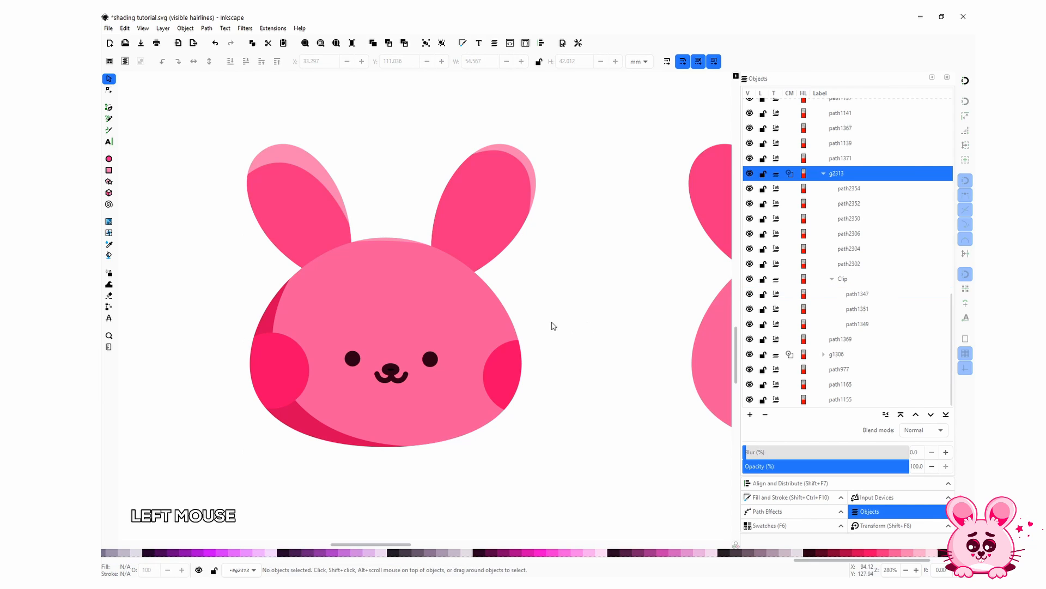
click(501, 314)
click(576, 321)
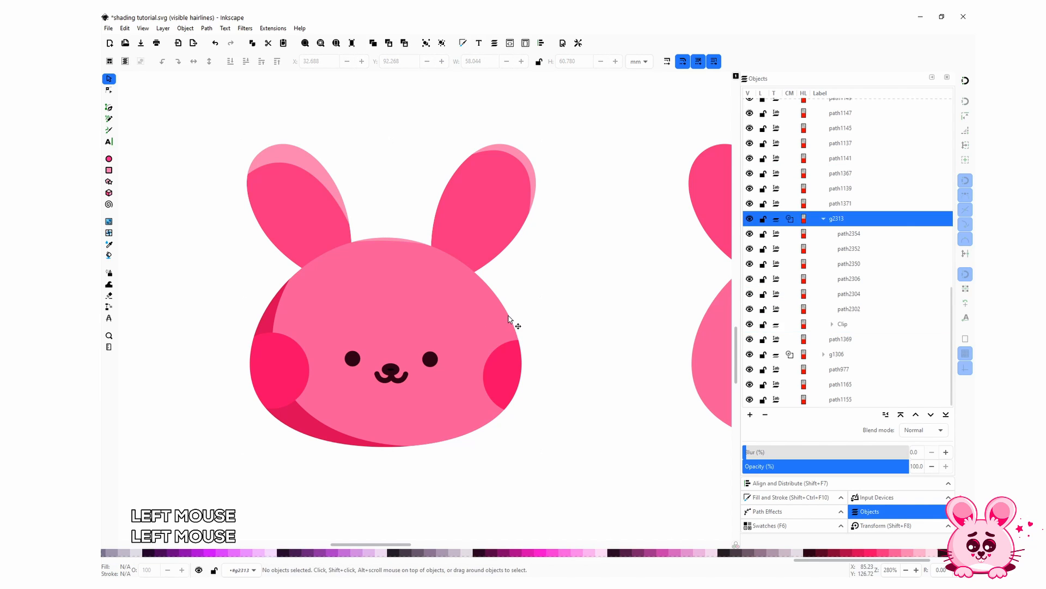
Try a dark 1.00 mm stroke on the first bunny's Clip group, and remove the stroke
click(511, 315)
click(499, 315)
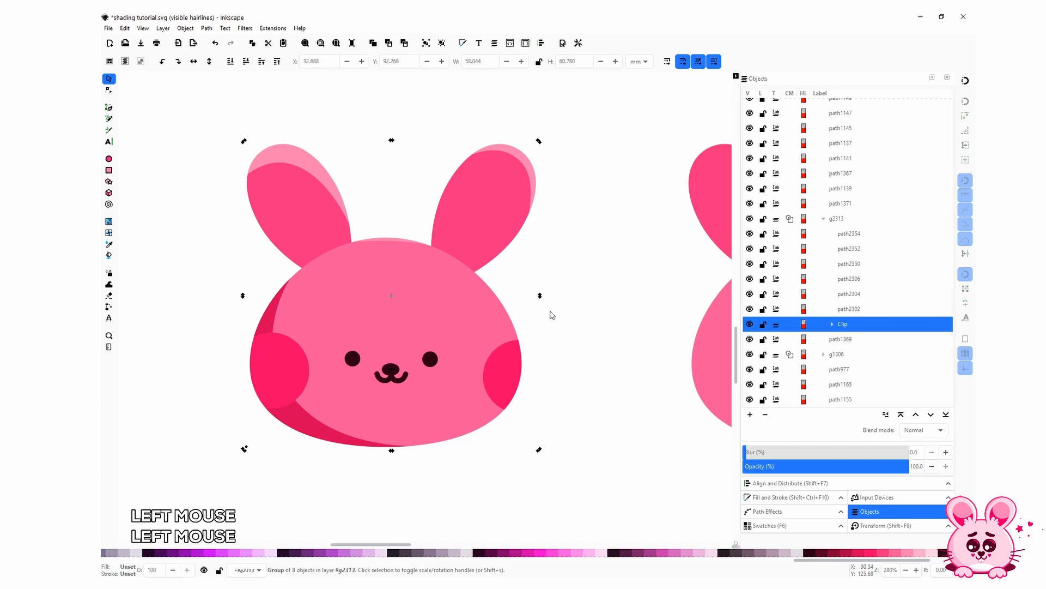
click(552, 315)
click(512, 317)
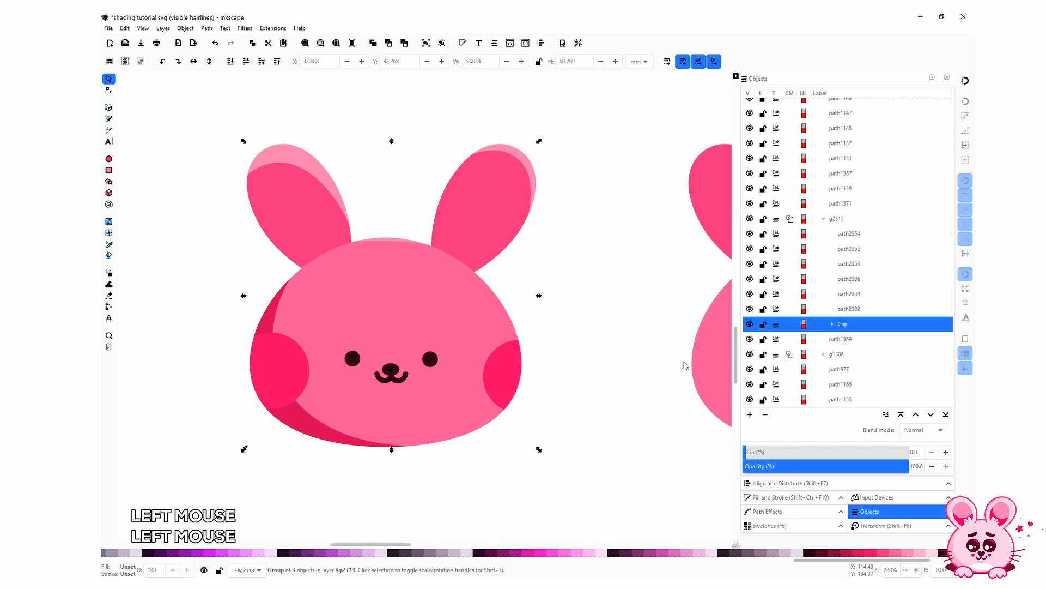
click(786, 498)
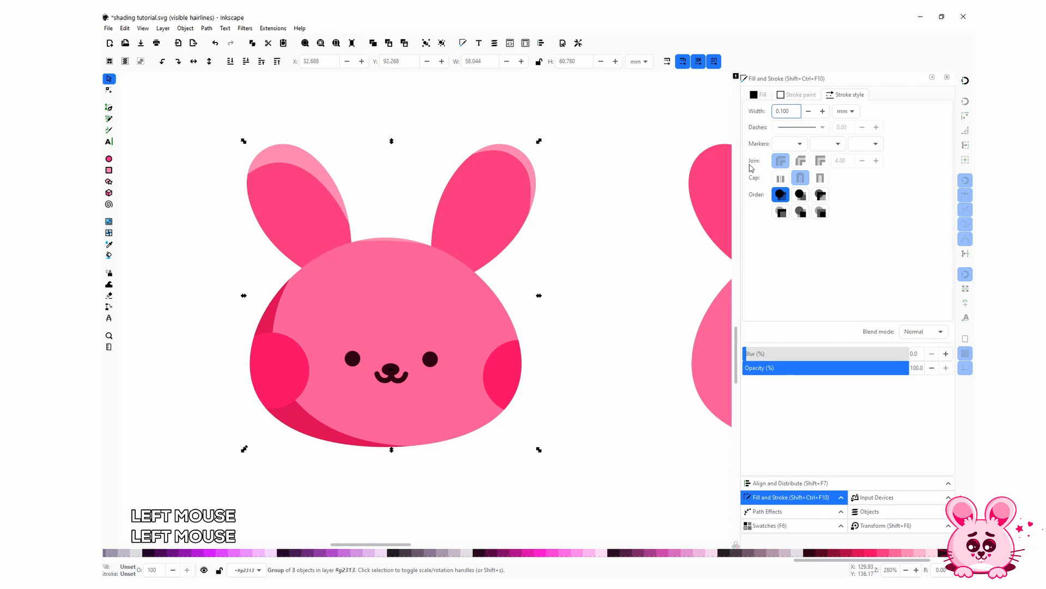
middle_click(809, 557)
shift+click(809, 556)
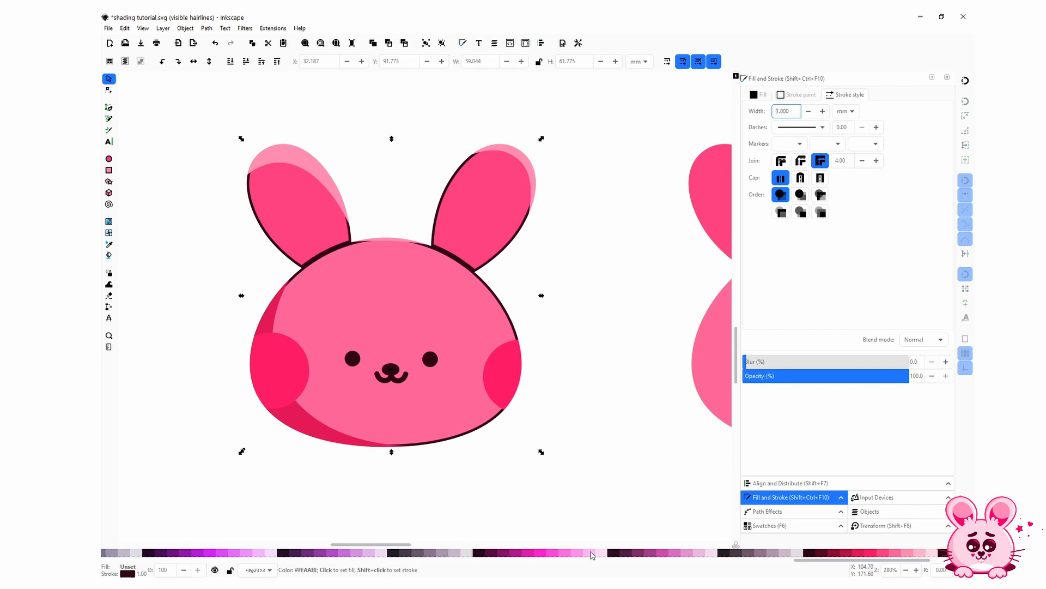
middle_click(145, 571)
click(573, 250)
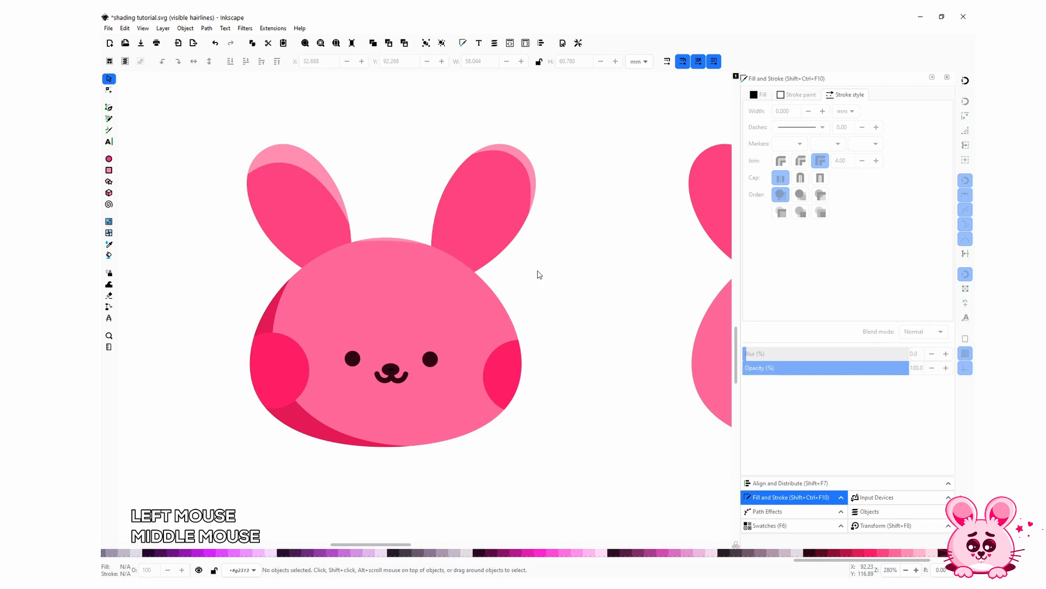
Create a linked copy of the head shape inside the Clip group using Clone original path (LPE)
click(457, 297)
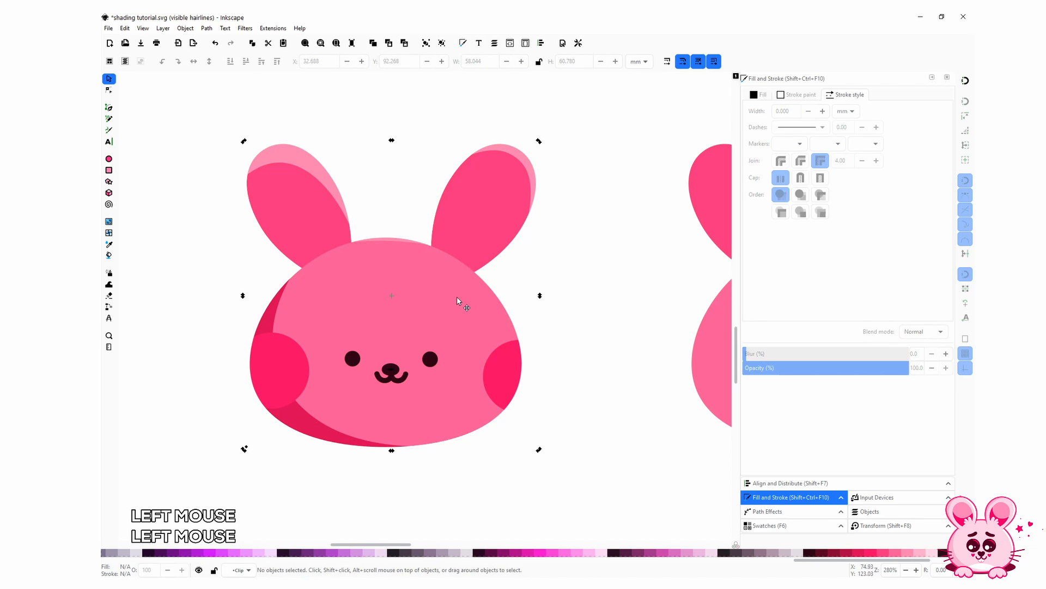
double_click(457, 296)
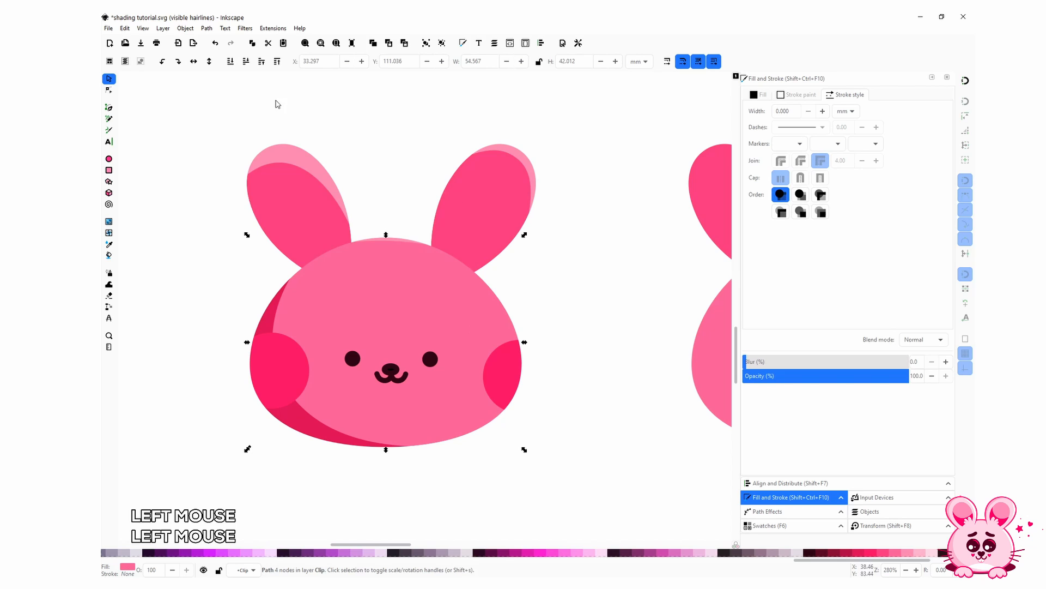
click(125, 28)
mouse_move(174, 172)
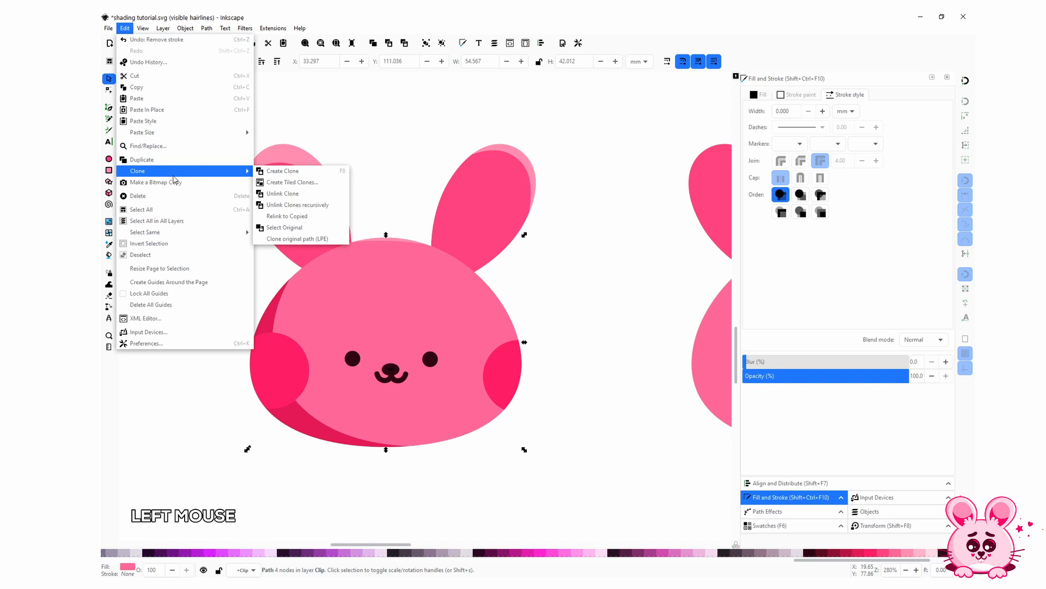
click(301, 240)
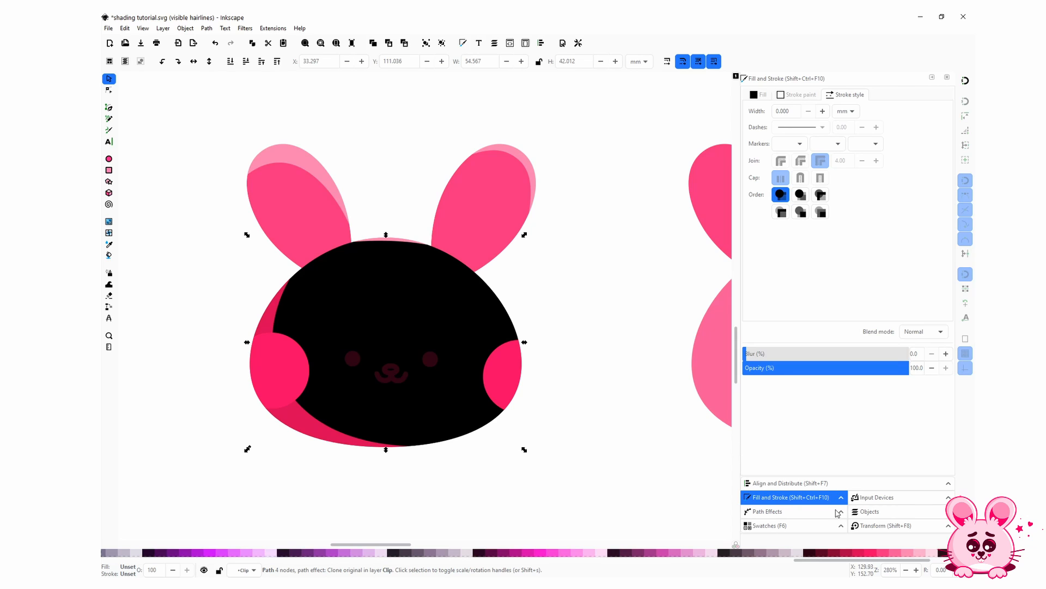
Examine the cloned path alongside the original head and ear shapes of the Clip group in the object list
click(857, 512)
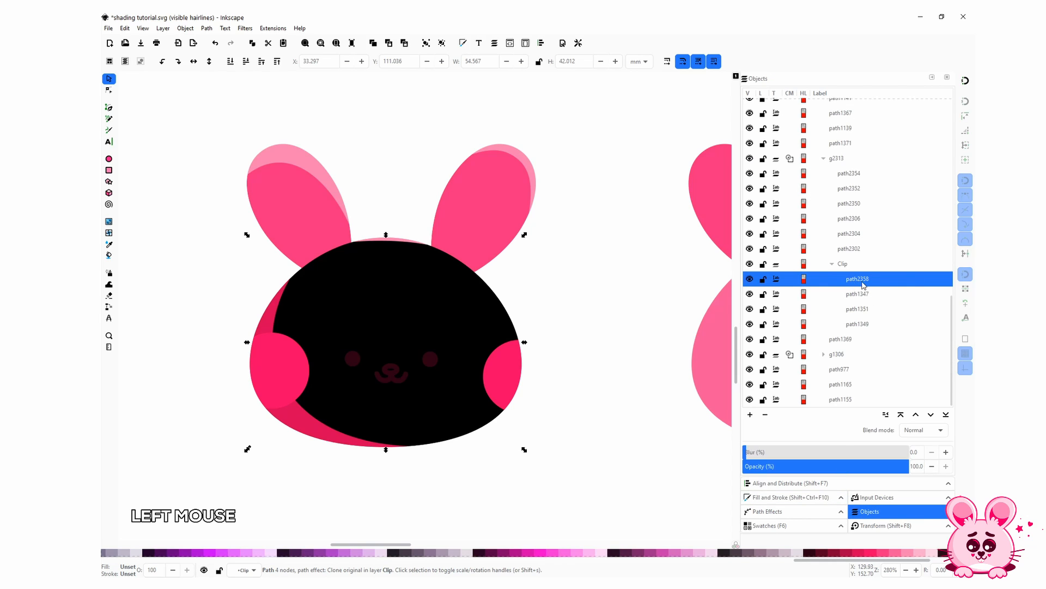
click(868, 324)
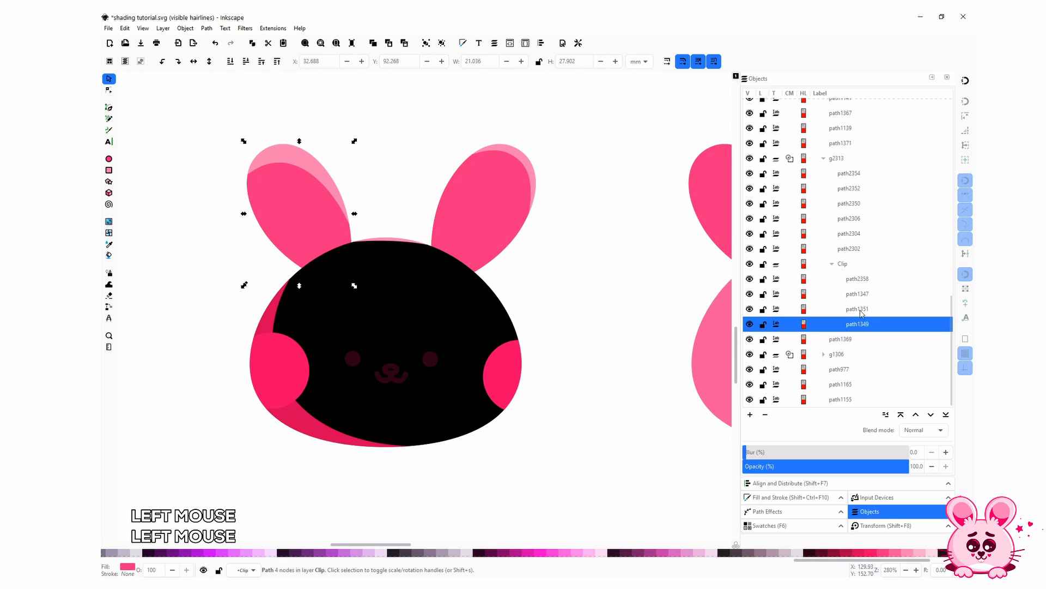
click(861, 309)
click(861, 297)
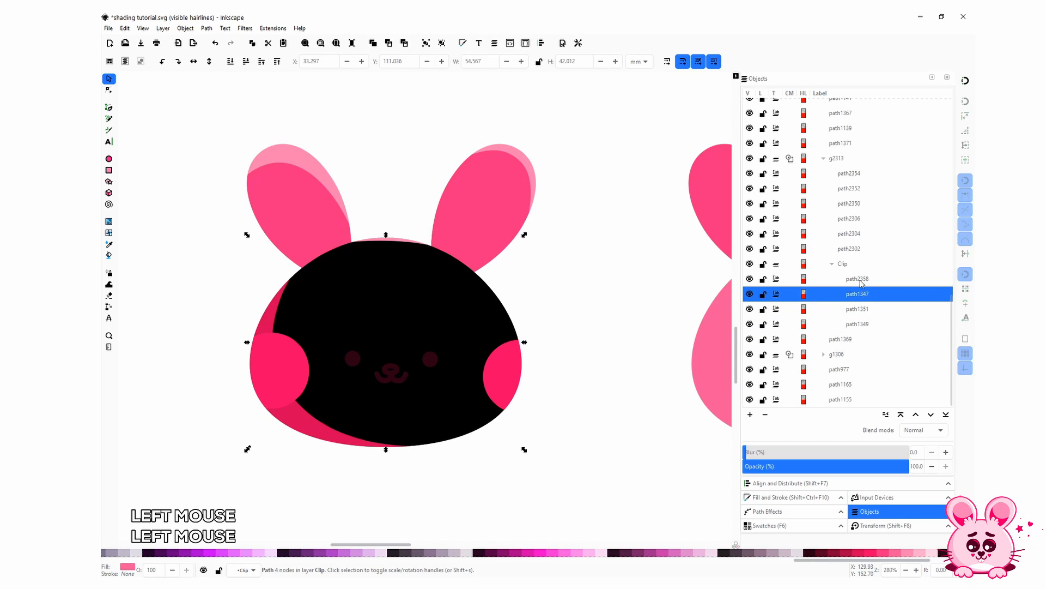
click(861, 280)
click(863, 294)
click(861, 282)
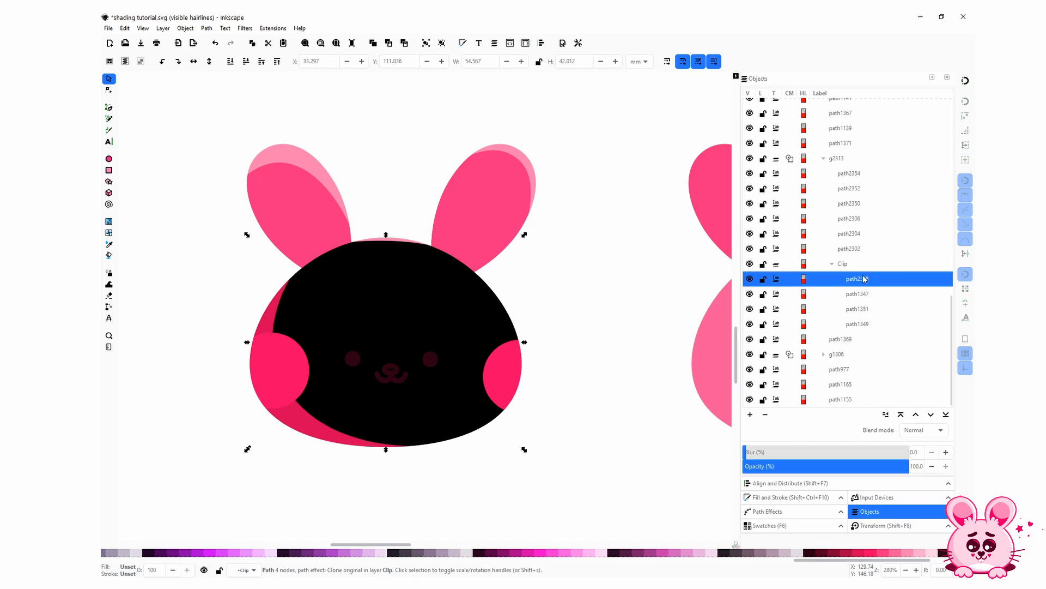
Try moving the cloned head path out of the Clip group into group g1306, and undo the move
drag(864, 279, 878, 353)
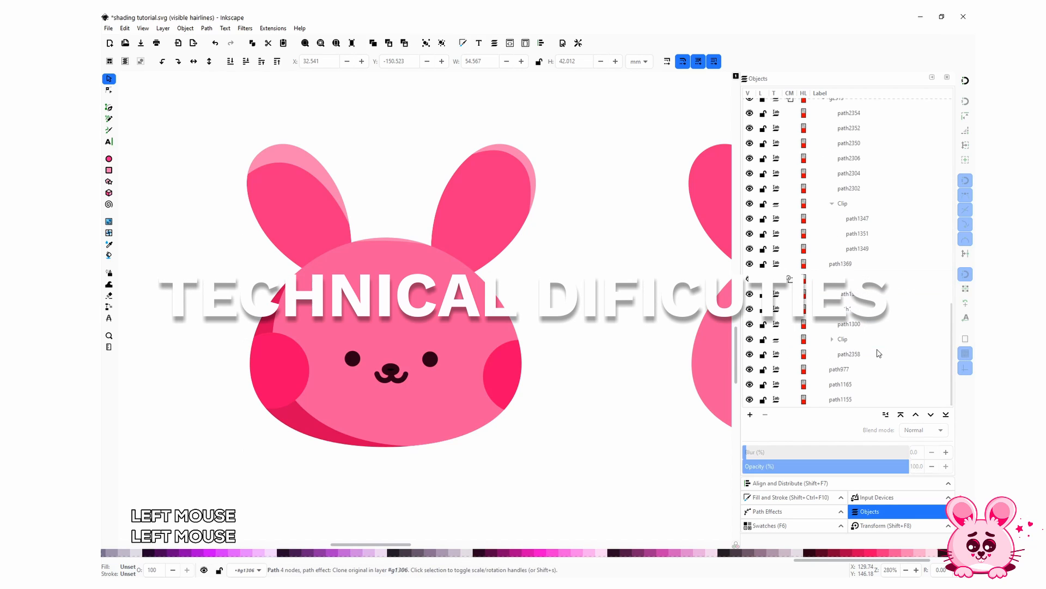
scroll(871, 363, down, 1)
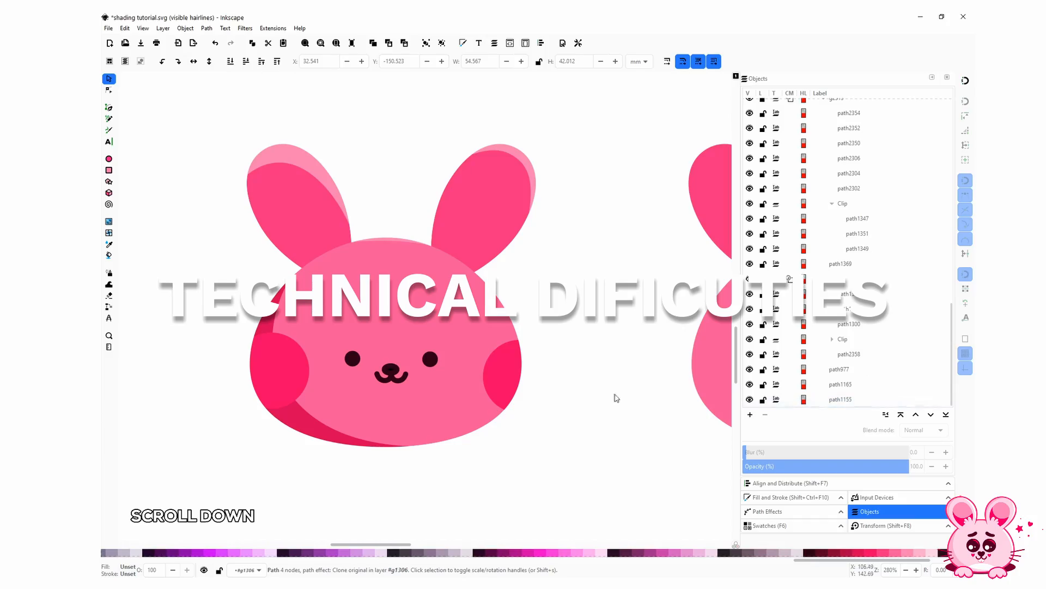
scroll(842, 350, up, 2)
scroll(842, 351, down, 2)
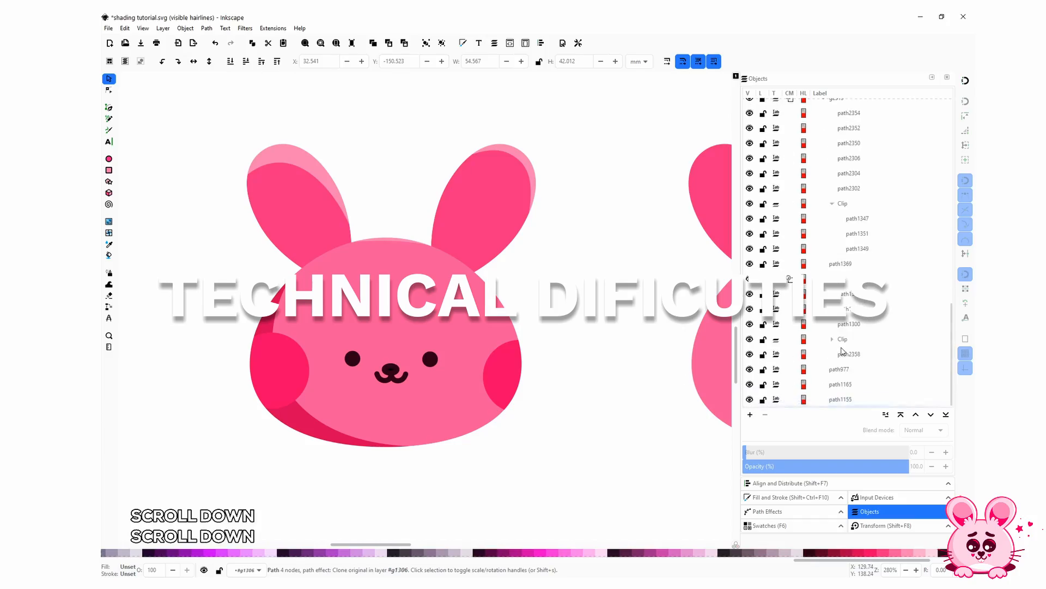
click(843, 366)
key(ctrl+z)
Try moving the cloned head path upward in the object list, and undo the attempts
click(801, 275)
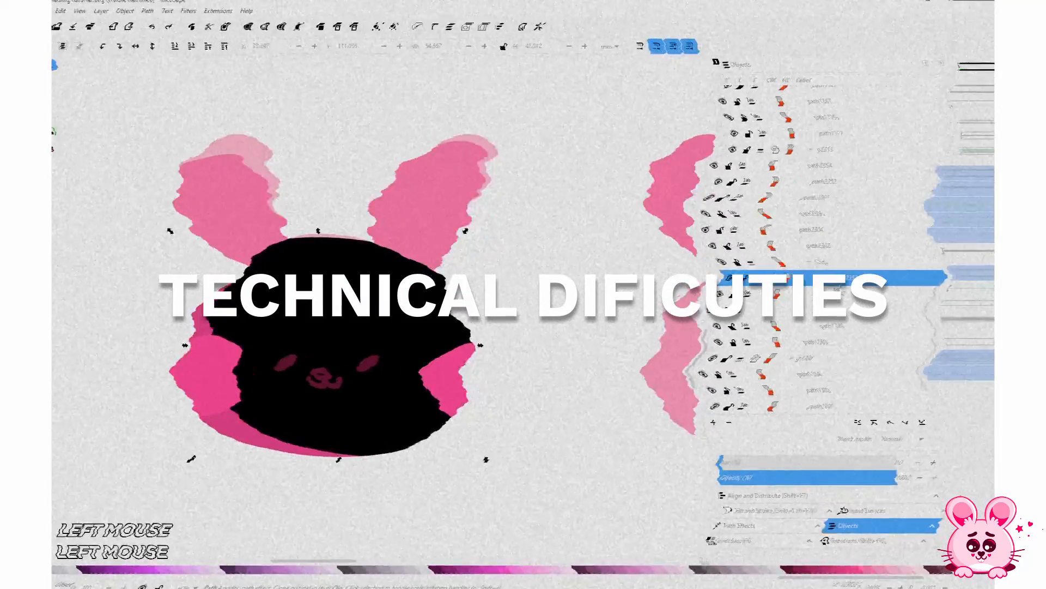
drag(801, 275, 807, 257)
click(806, 257)
key(ctrl+z)
click(831, 376)
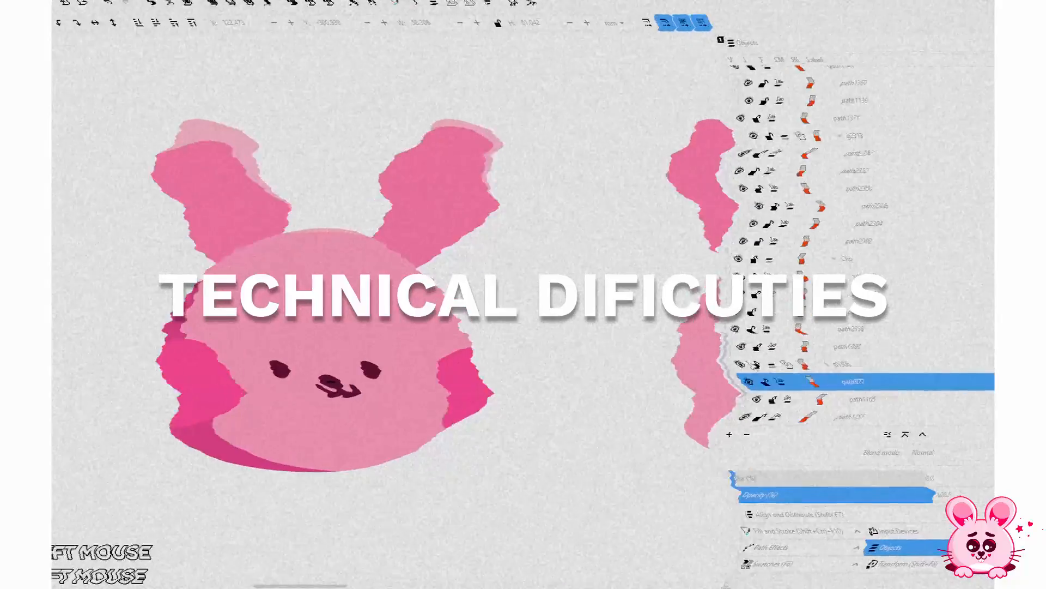
click(824, 327)
click(822, 310)
click(844, 333)
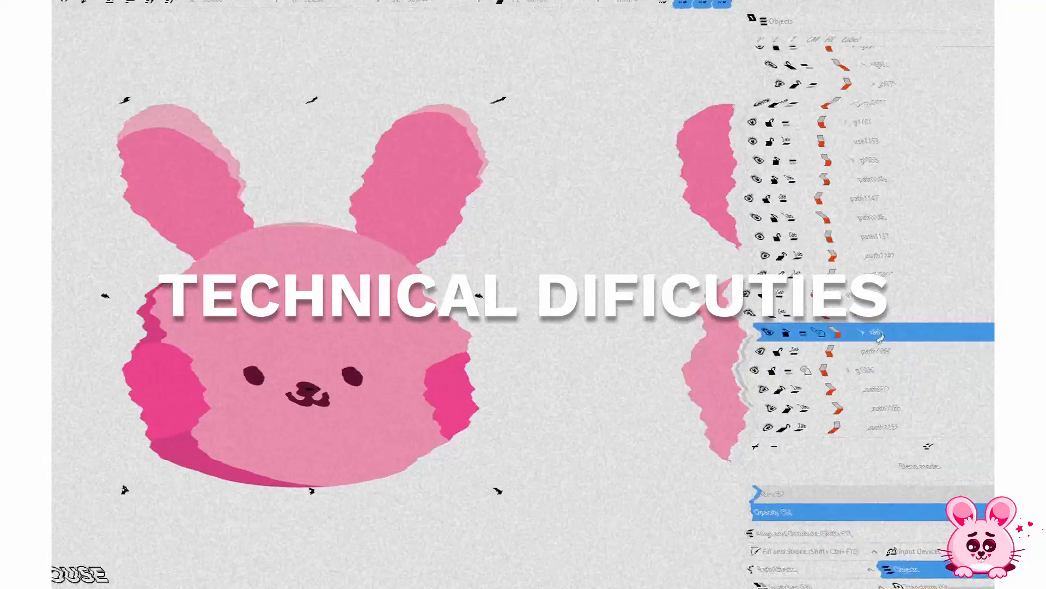
key(ctrl+z)
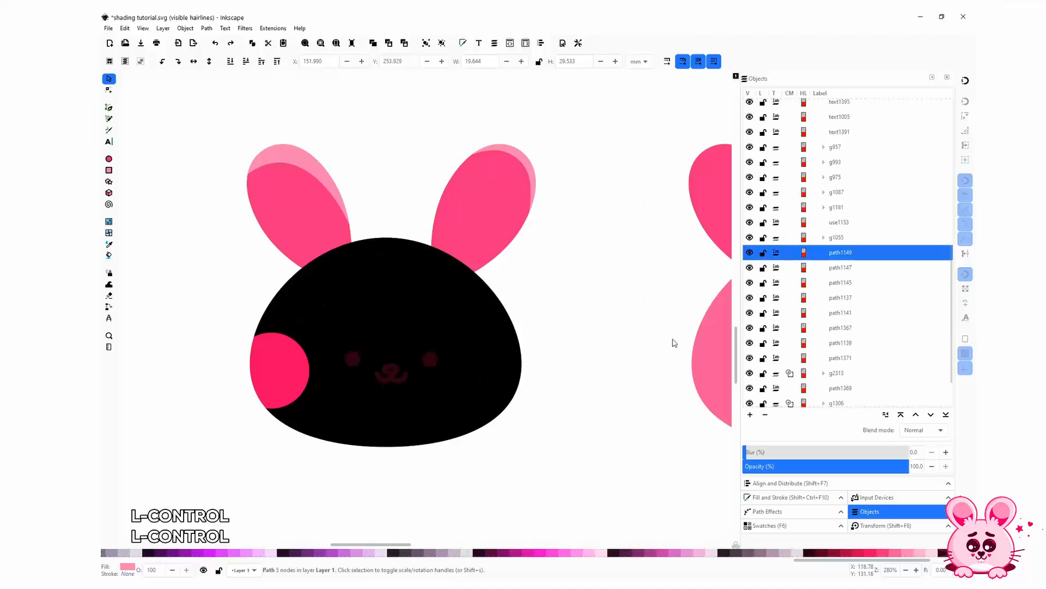
Collapse Layer 1 in the object list and add a new layer named Layer 2 above it
click(505, 357)
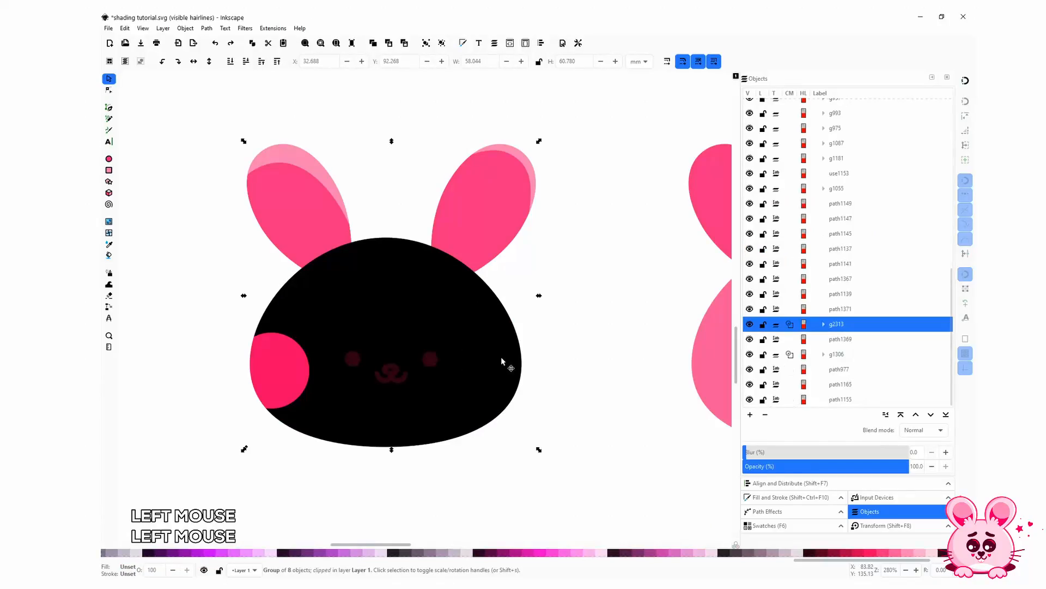
scroll(806, 246, up, 10)
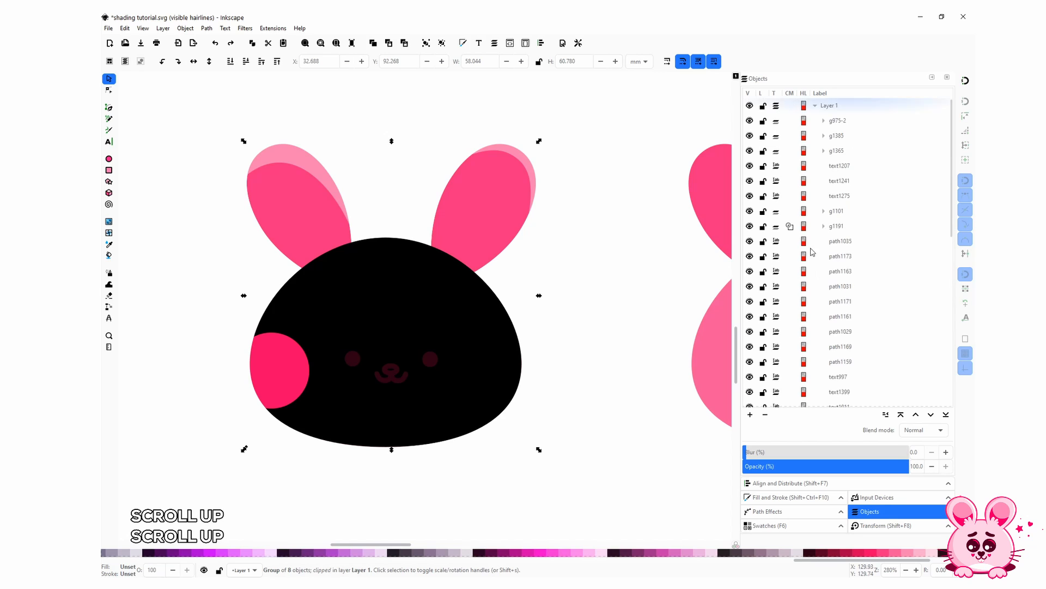
click(816, 104)
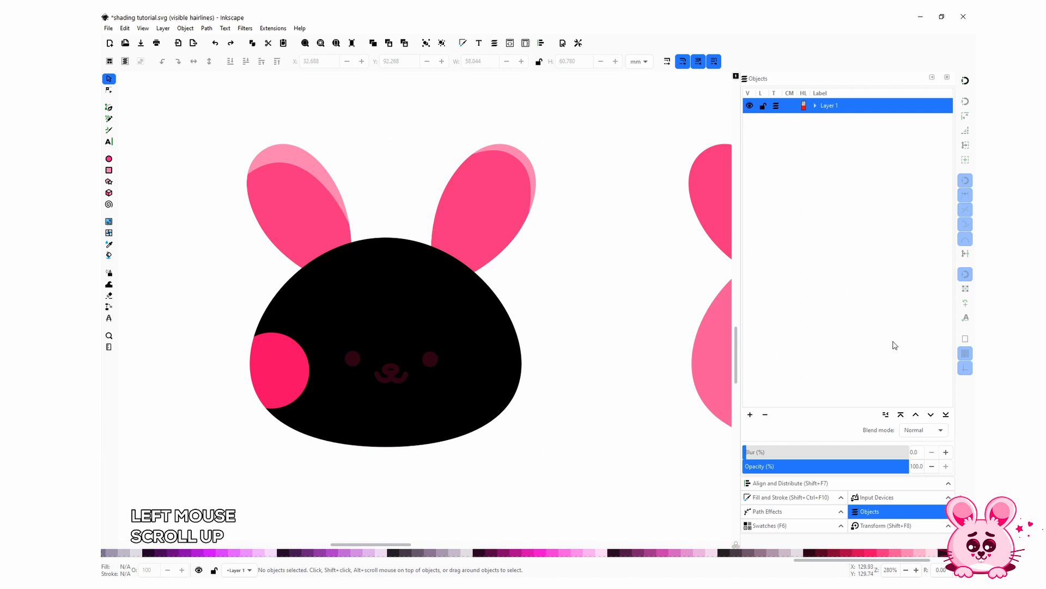
click(752, 414)
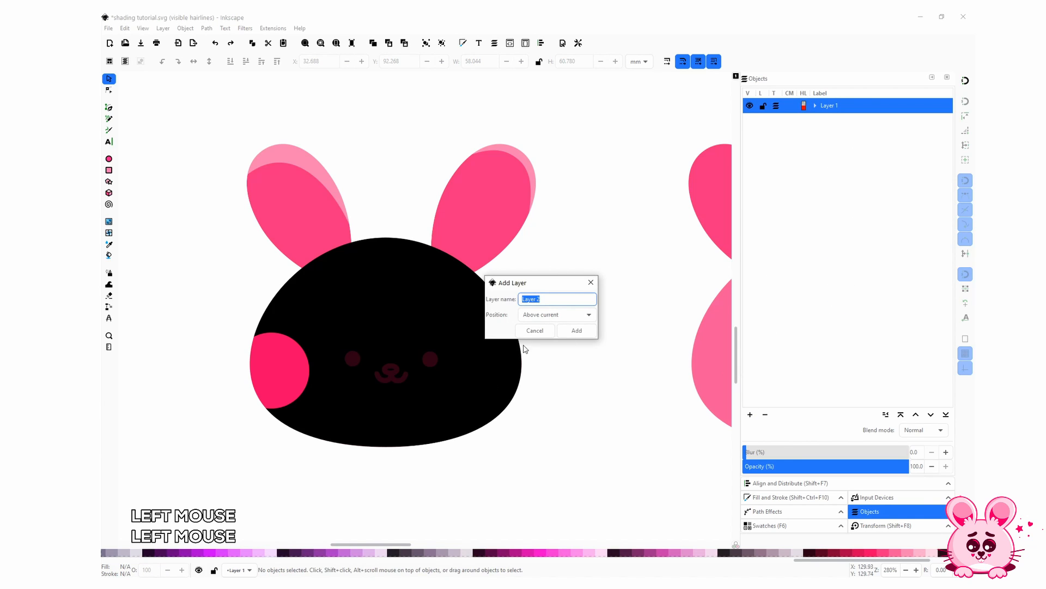
click(573, 334)
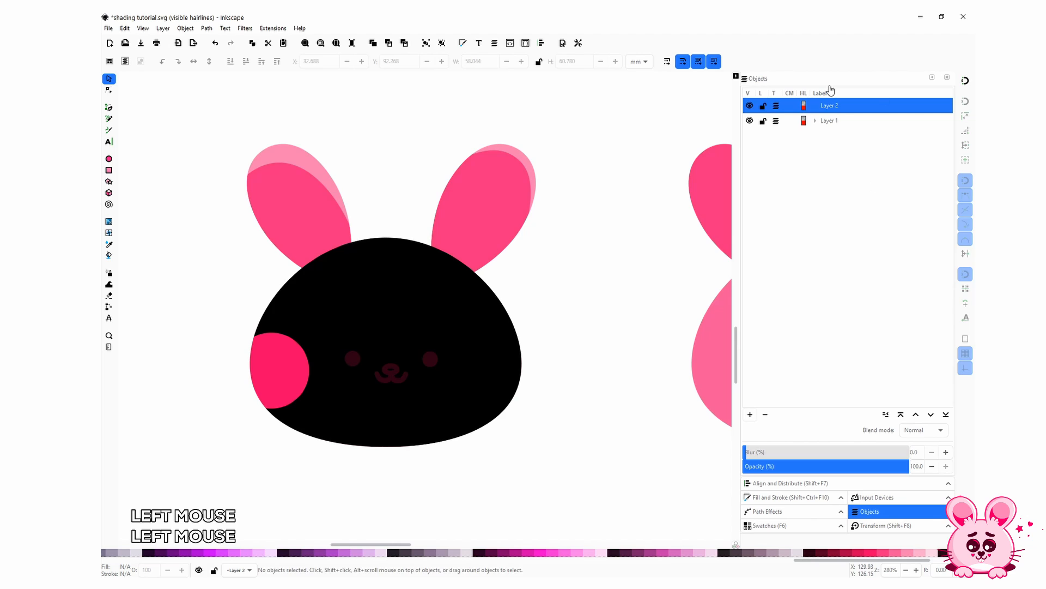
Set Layer 2's highlight color to sky blue with hue 191 and alpha 53 (RGBA 00cfff87)
click(804, 105)
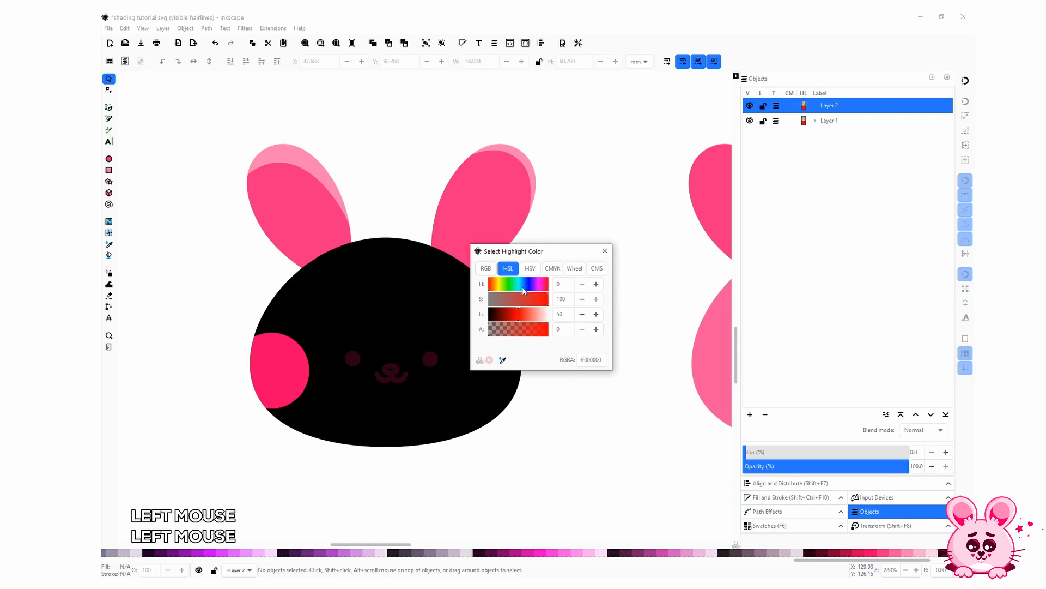
drag(522, 287, 517, 284)
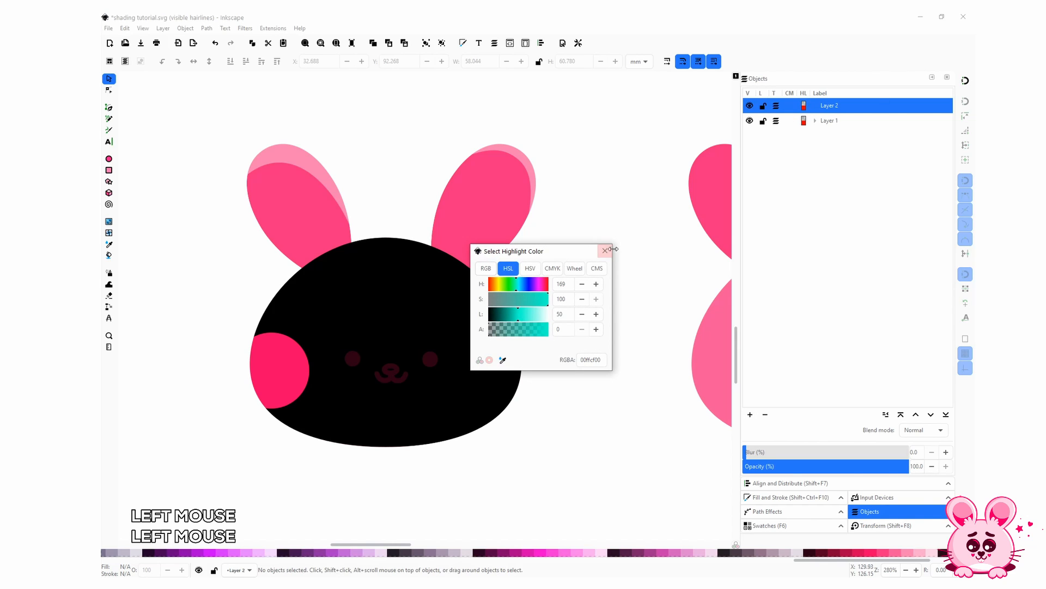
click(520, 329)
click(520, 284)
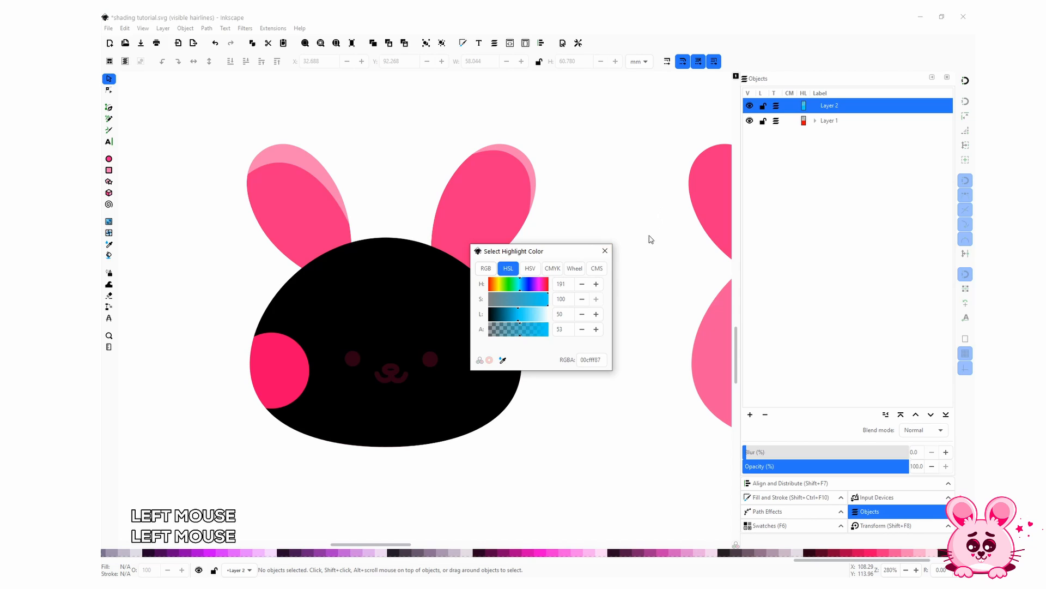
click(605, 250)
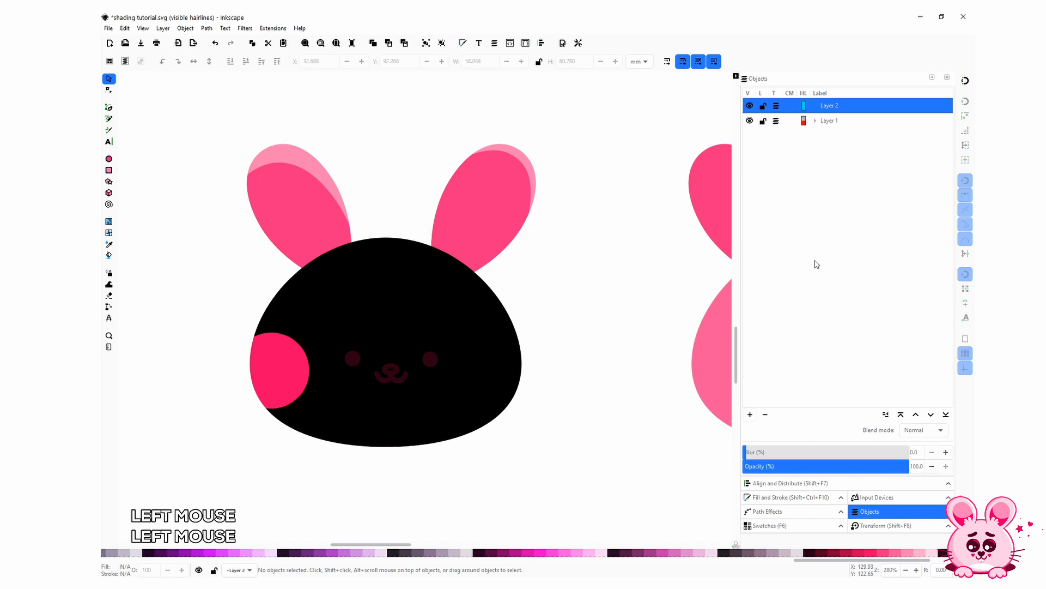
Move the black cloned head path out of group g2313 into Layer 2
click(475, 303)
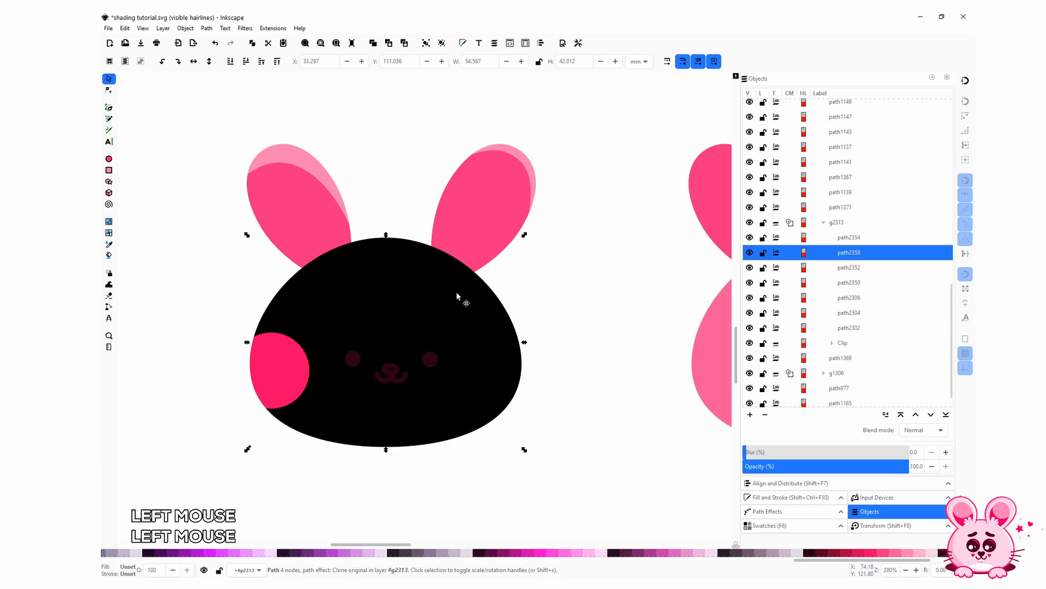
drag(457, 293, 413, 295)
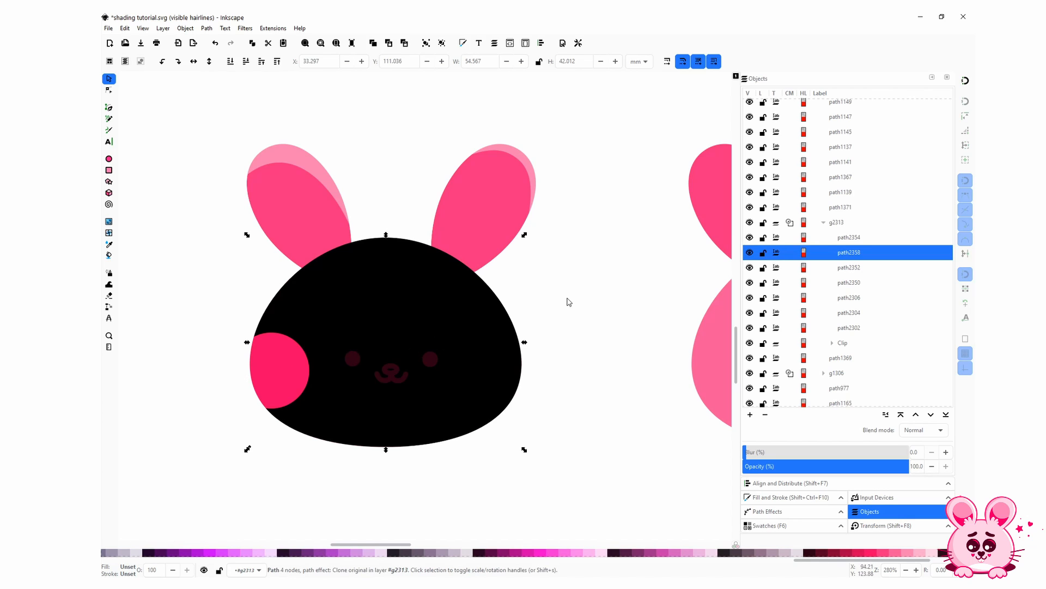
right_click(848, 256)
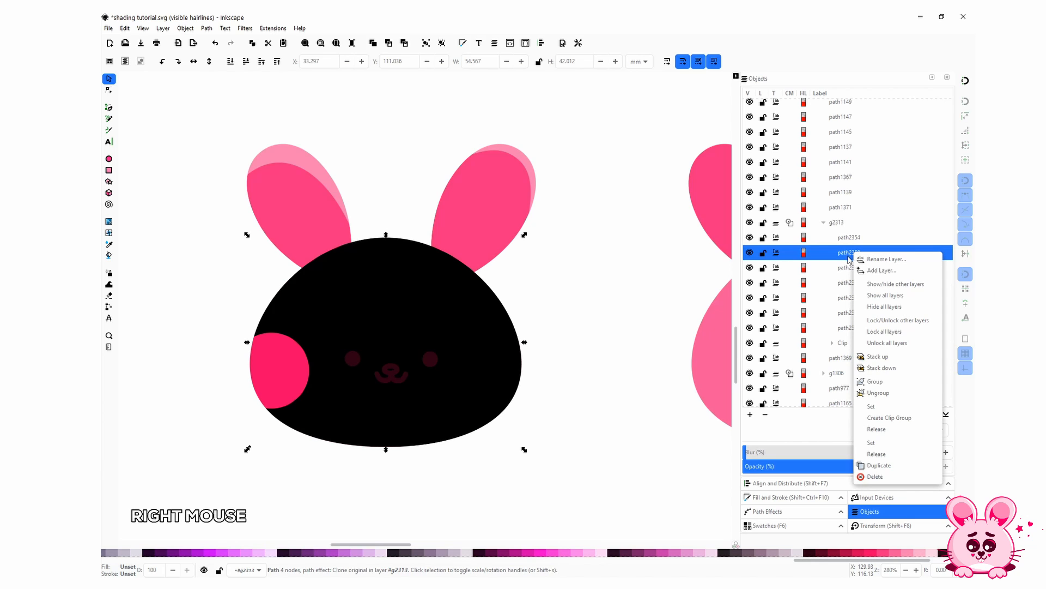
right_click(363, 306)
right_click(364, 306)
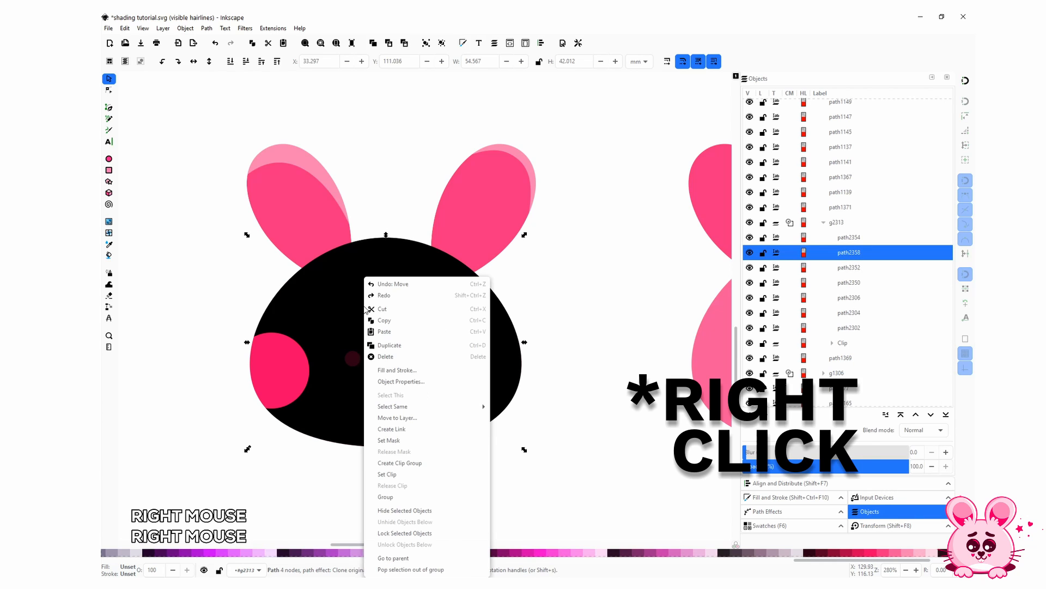
click(416, 418)
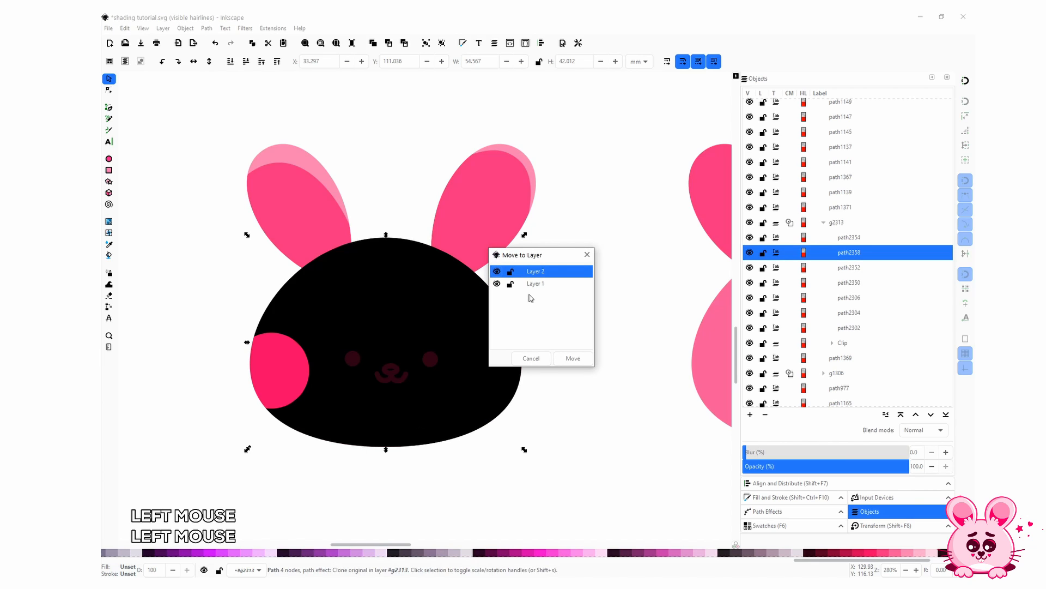
click(570, 360)
Rename Layer 2 as "line art" and collapse Layer 1 in the object list
scroll(850, 193, up, 3)
double_click(834, 106)
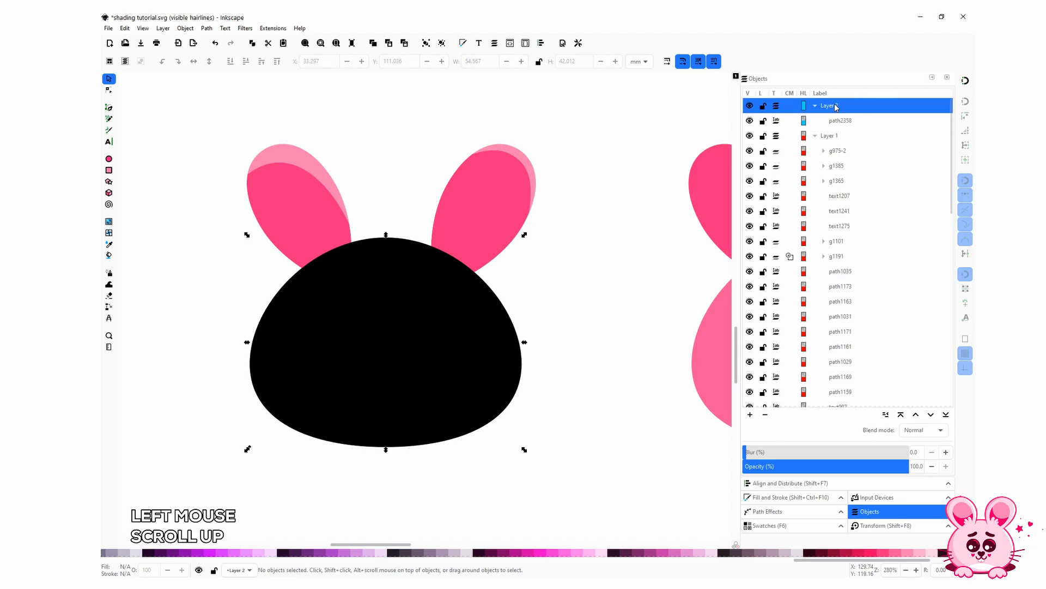
text(li)
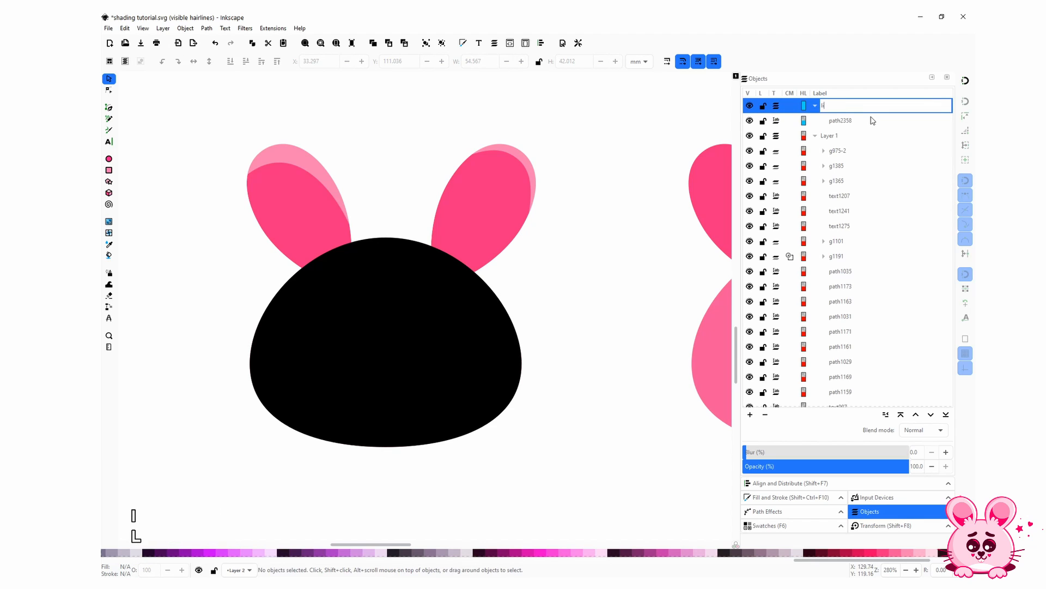
text(ne art)
key(Return)
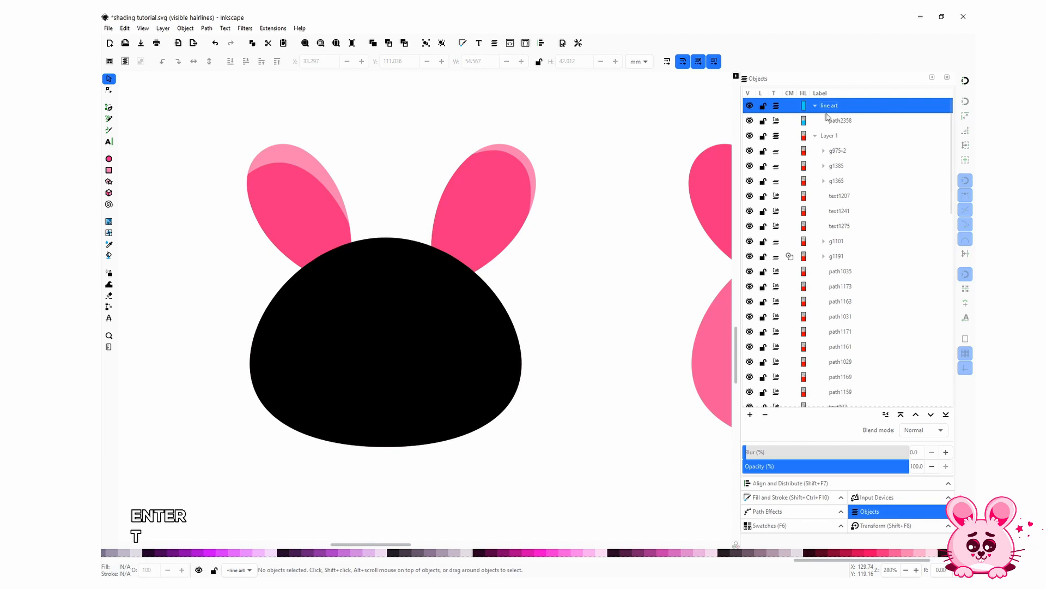
click(816, 136)
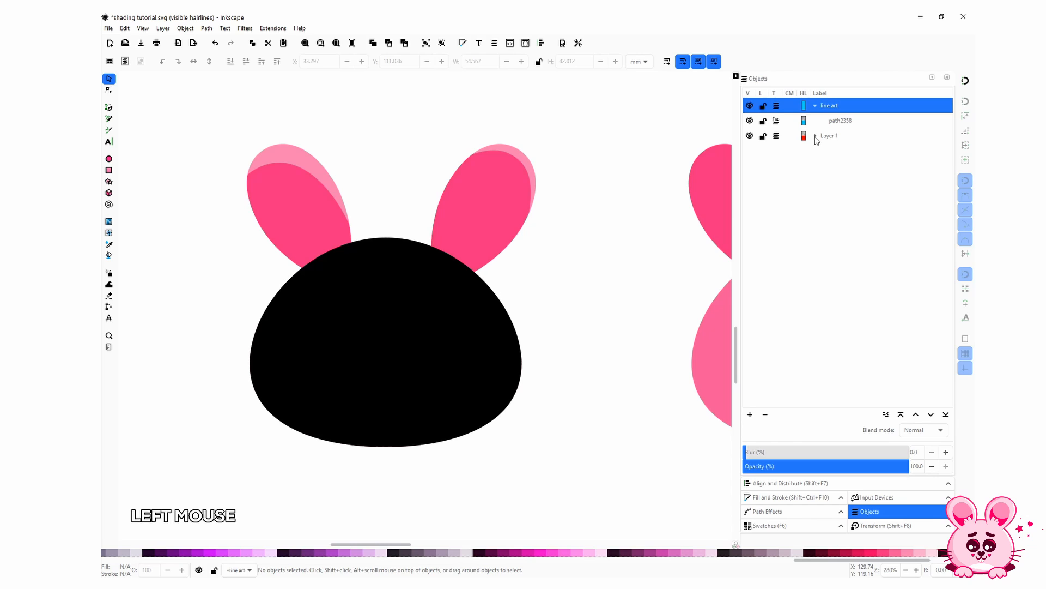
Remove the cloned head path's fill and give it a black stroke about 1.49 mm wide
click(841, 120)
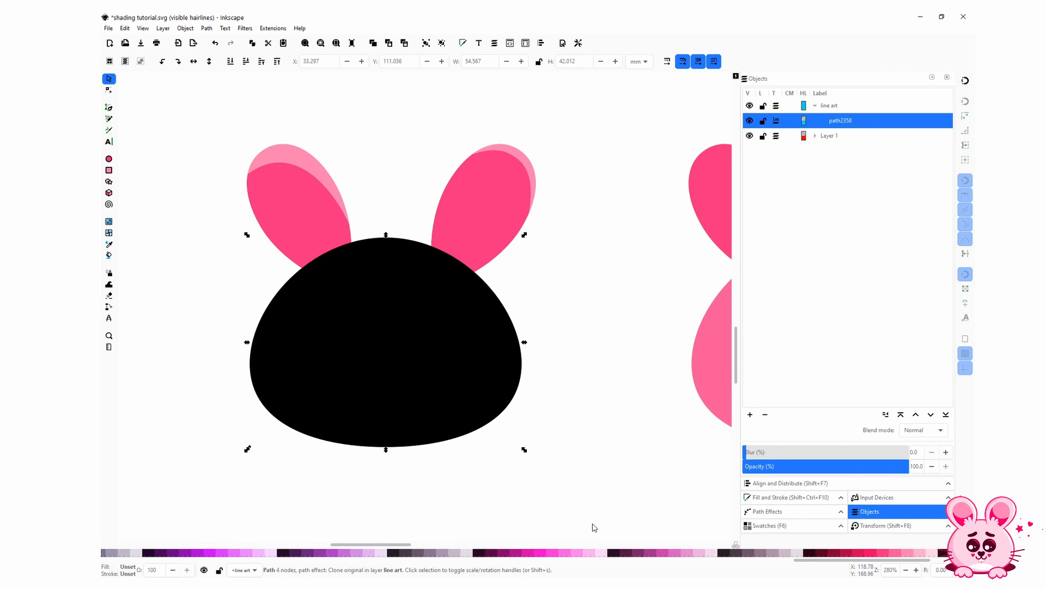
drag(599, 560, 116, 566)
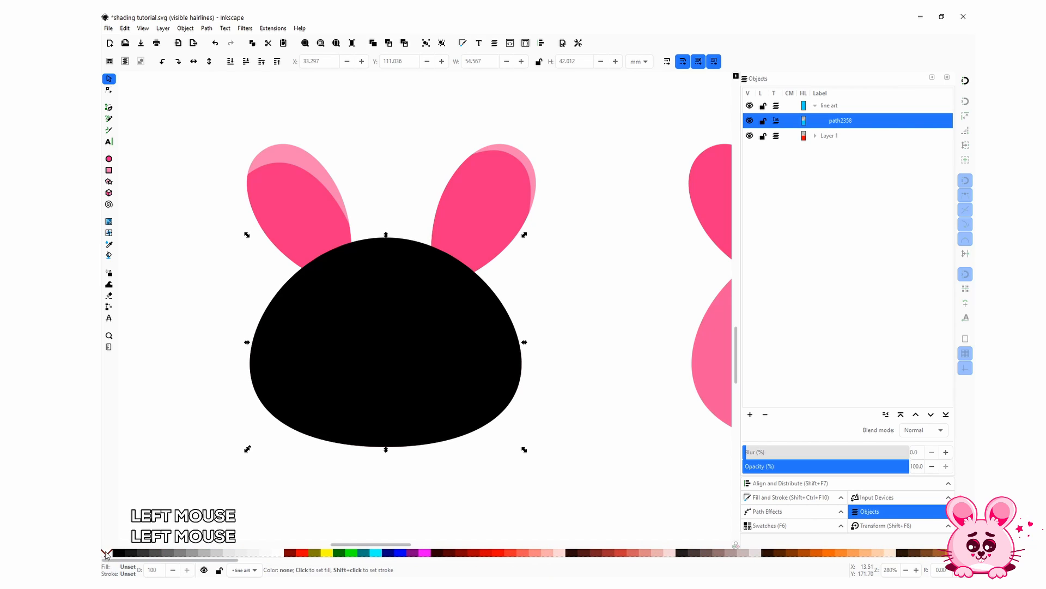
click(111, 555)
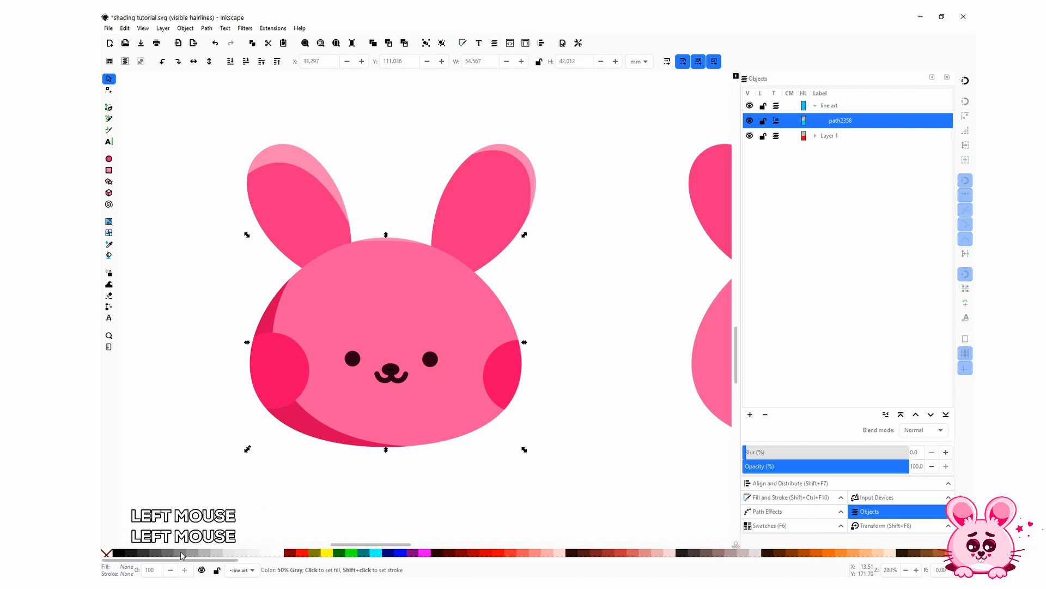
middle_click(116, 556)
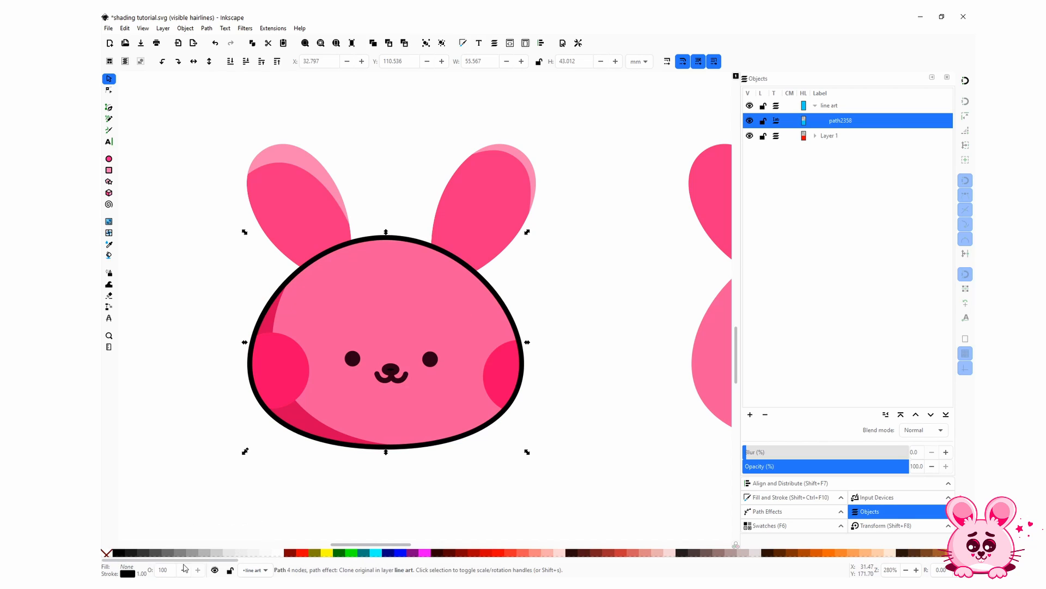
scroll(143, 573, up, 2)
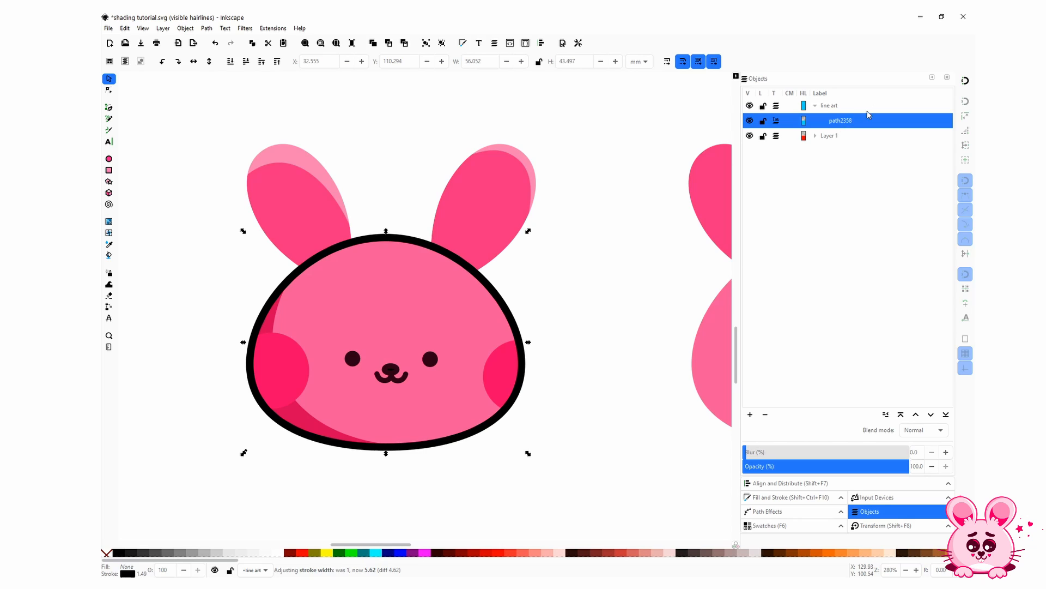
Place the head outline below Layer 1 in the object list and widen its stroke to about 3.27 mm
drag(841, 124, 844, 157)
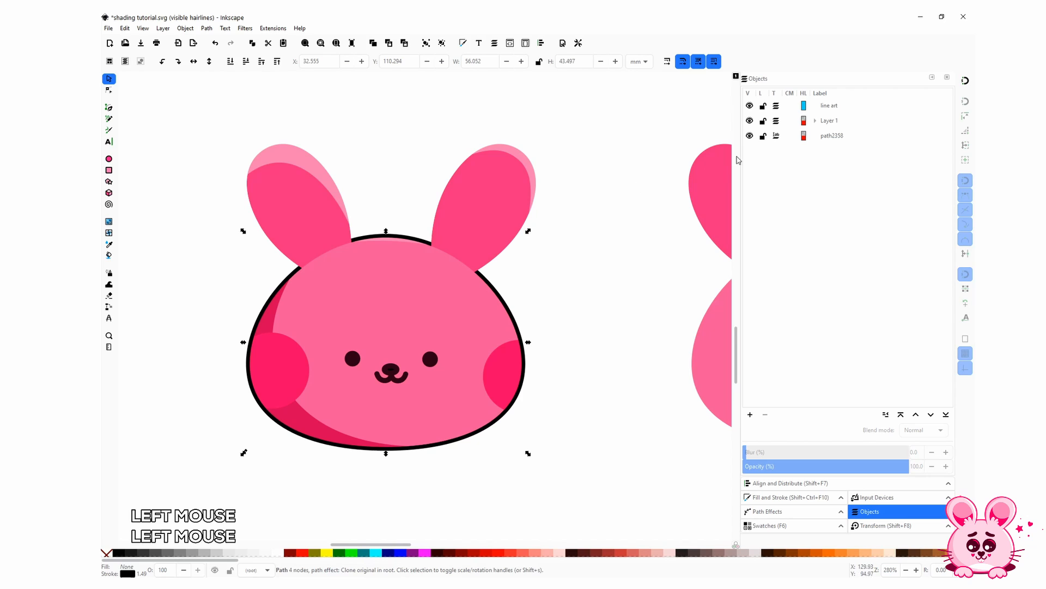
click(812, 135)
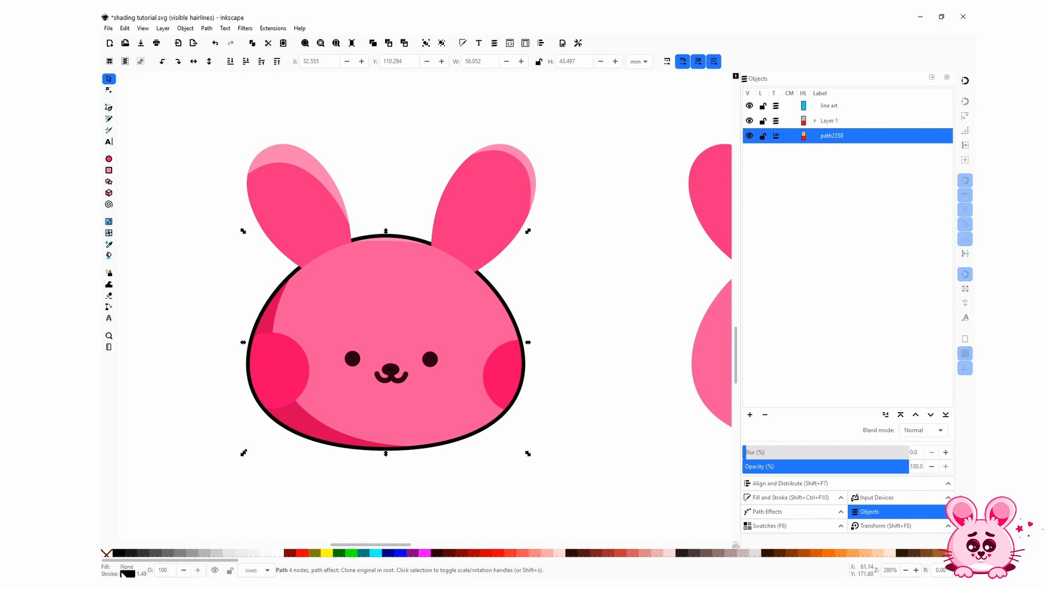
scroll(142, 574, up, 3)
scroll(141, 574, down, 2)
scroll(142, 573, up, 3)
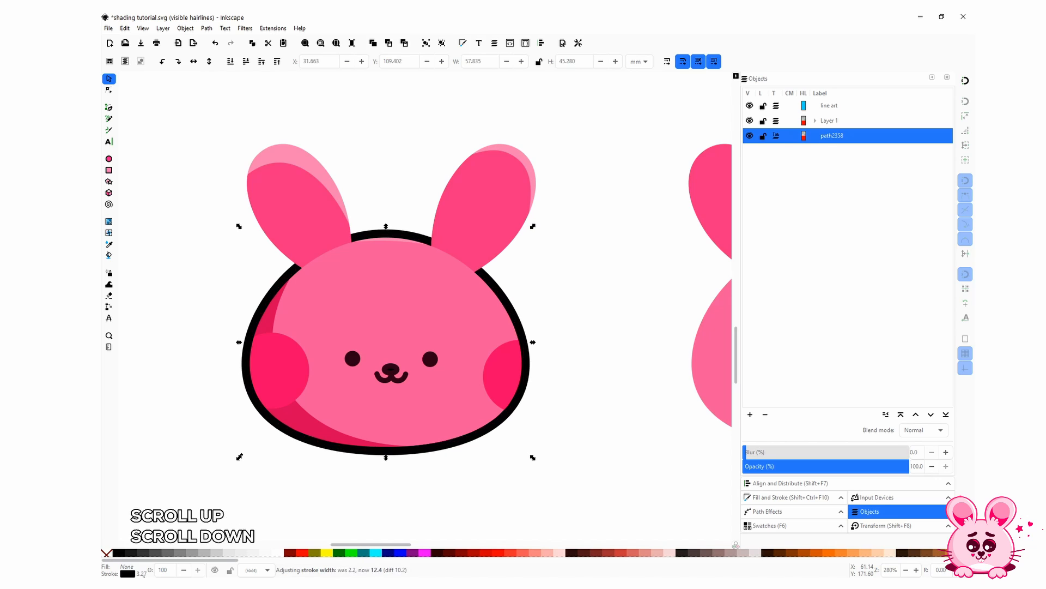
Reshape the head's clip shape path1347 by nudging its top node to X 61.053, Y 111.036 mm
double_click(367, 339)
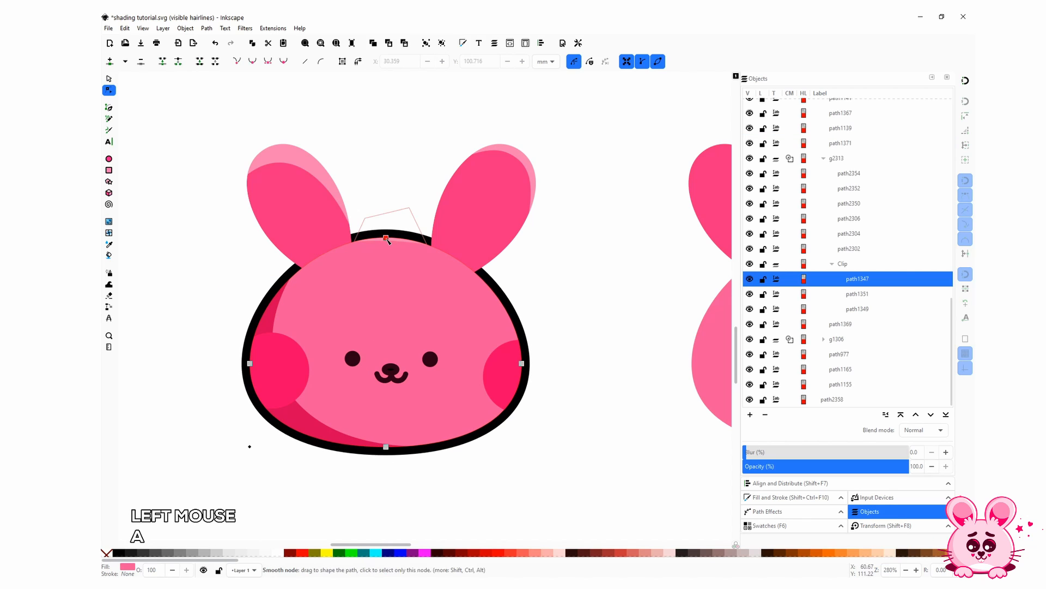
click(386, 238)
mouse_move(388, 241)
mouse_down()
mouse_move(387, 301)
mouse_move(390, 229)
mouse_move(389, 238)
mouse_up()
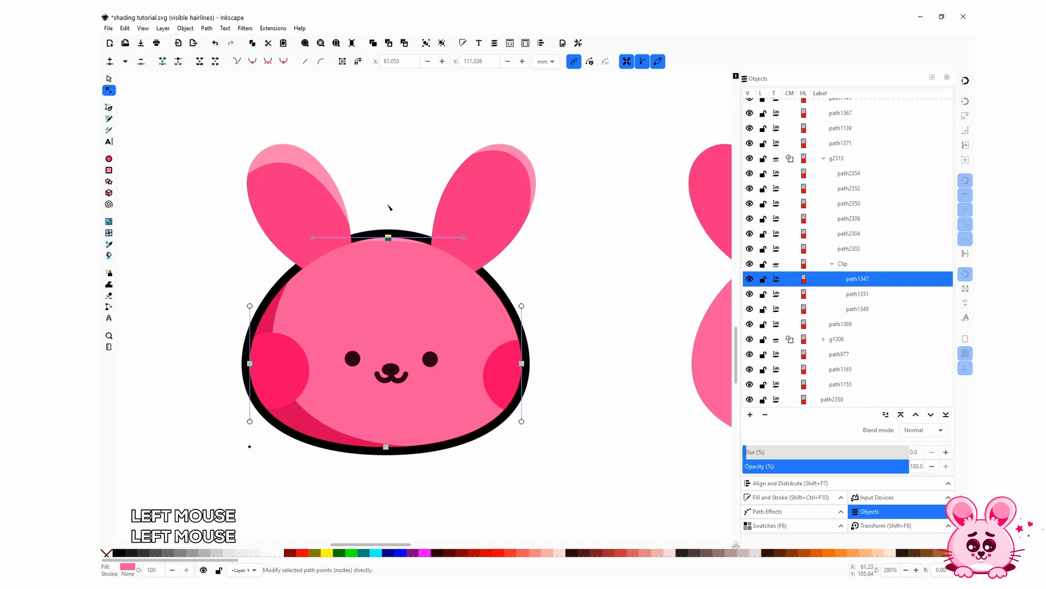
click(390, 208)
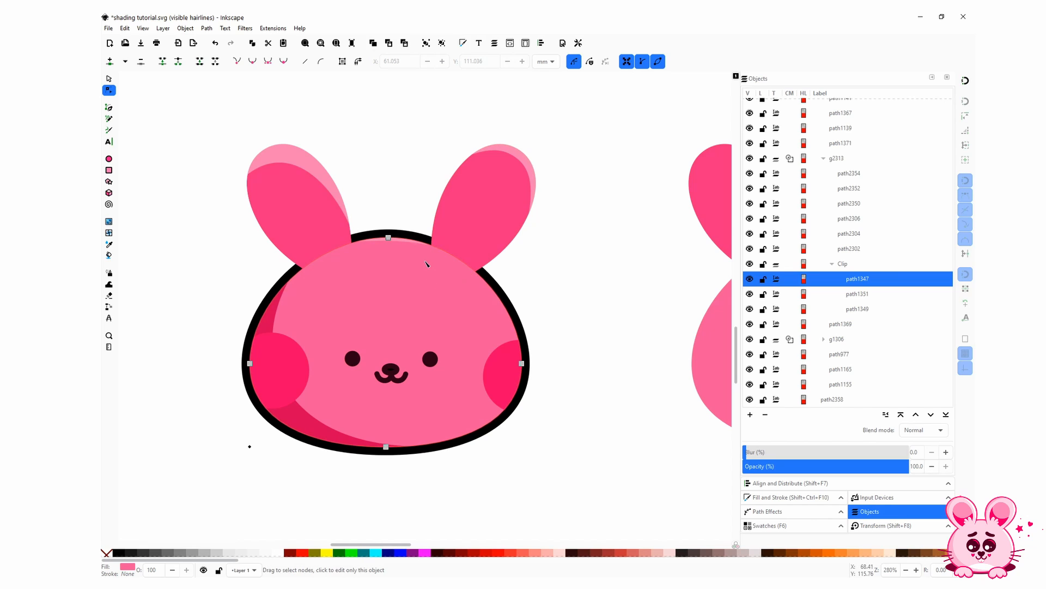
Create a Clone original path (LPE) from the right ear's clip shape path1351
click(502, 209)
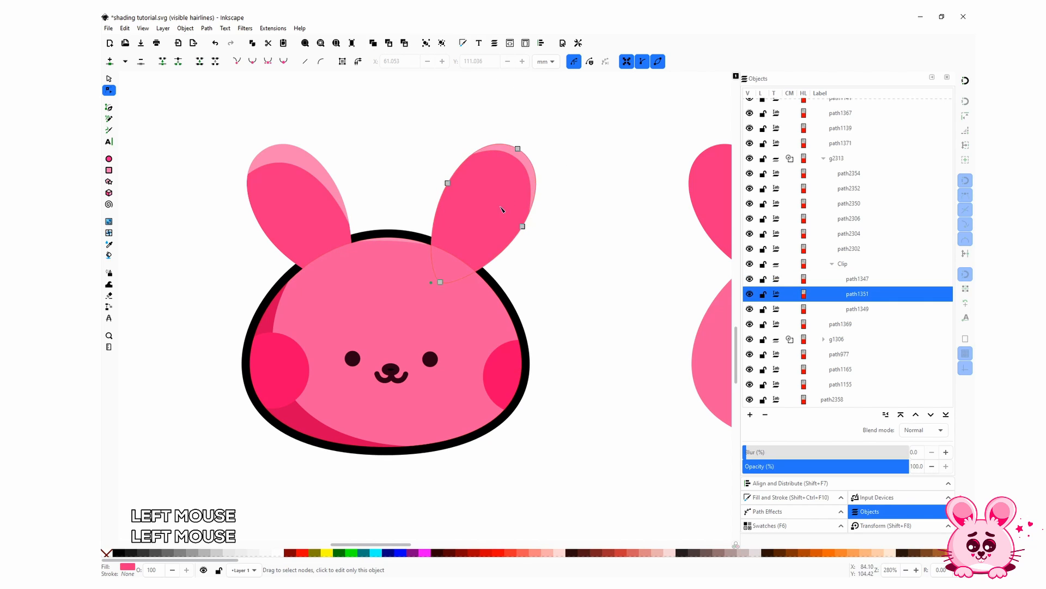
click(125, 27)
mouse_move(185, 171)
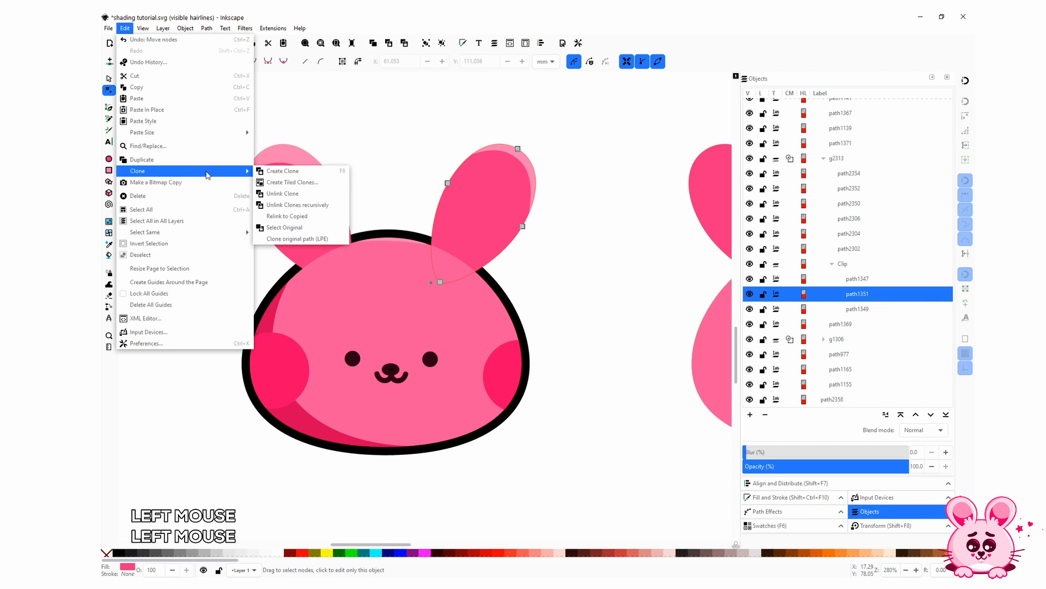
click(313, 240)
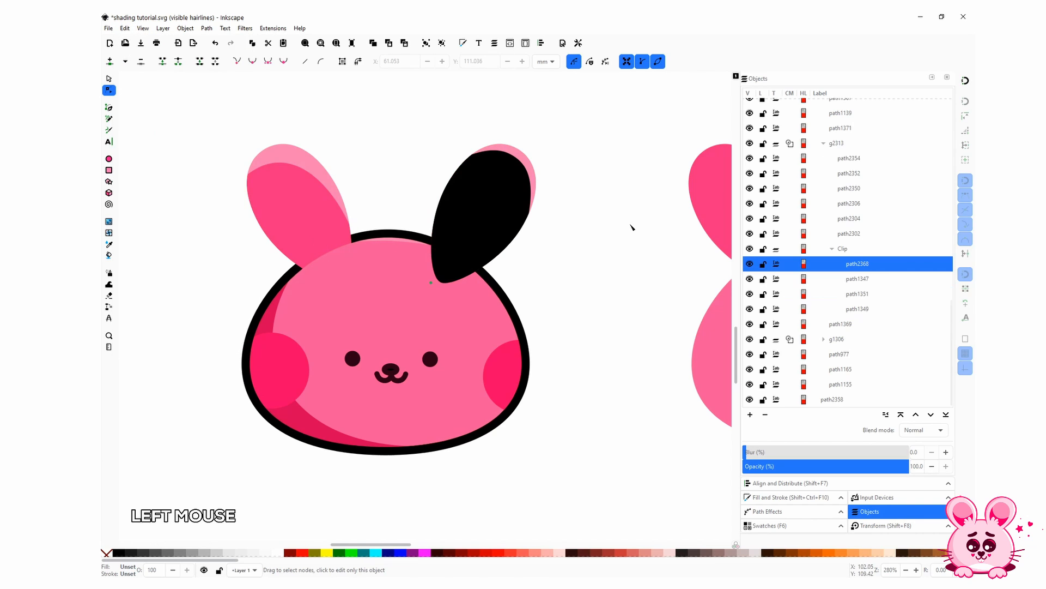
Move the black cloned right ear path out of the Clip group into the line art layer
right_click(855, 266)
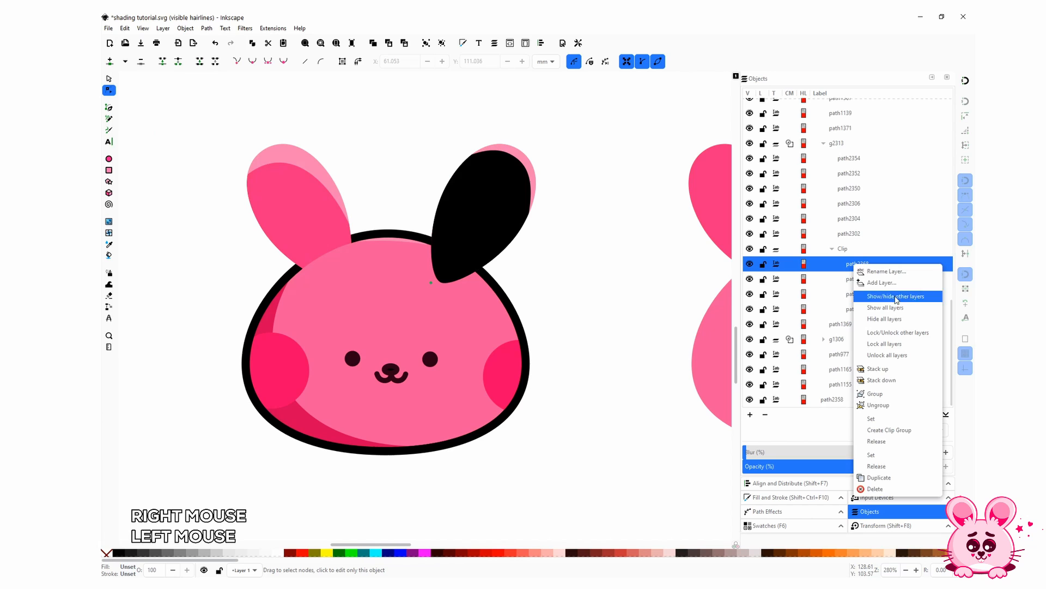
right_click(459, 218)
right_click(464, 216)
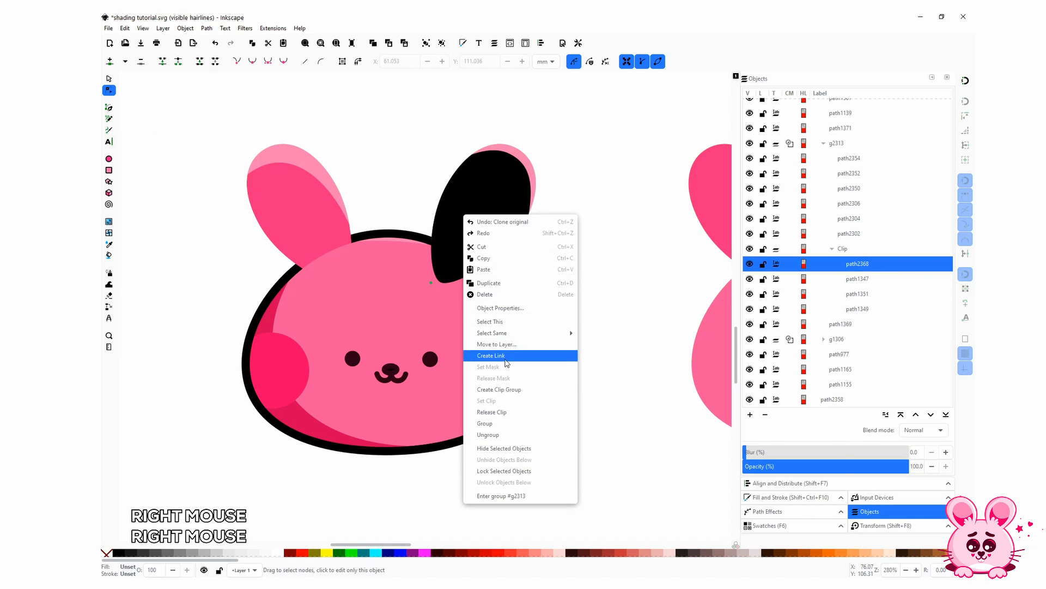
click(511, 343)
click(539, 272)
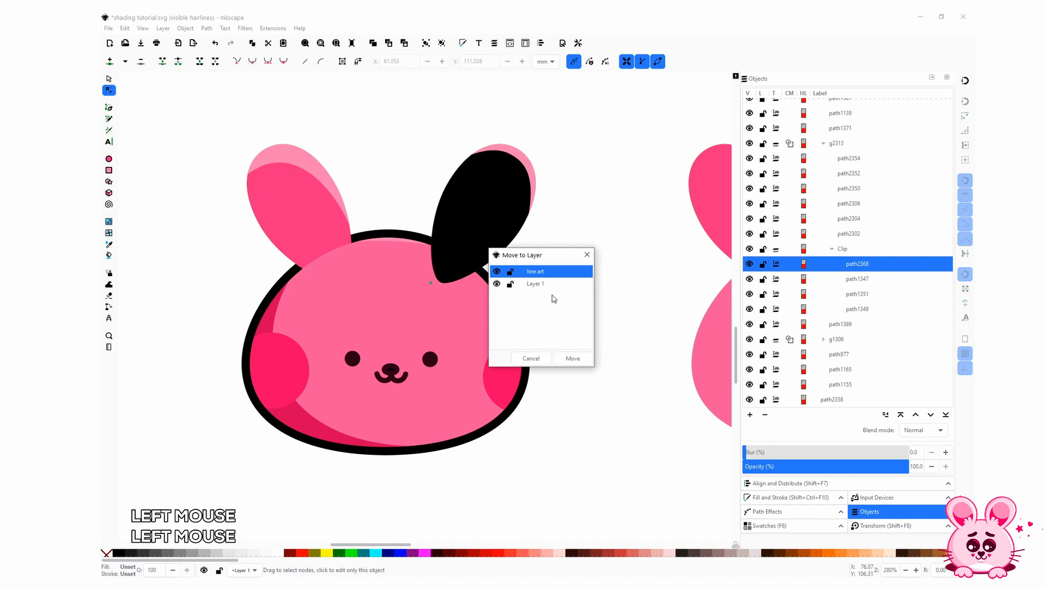
click(573, 358)
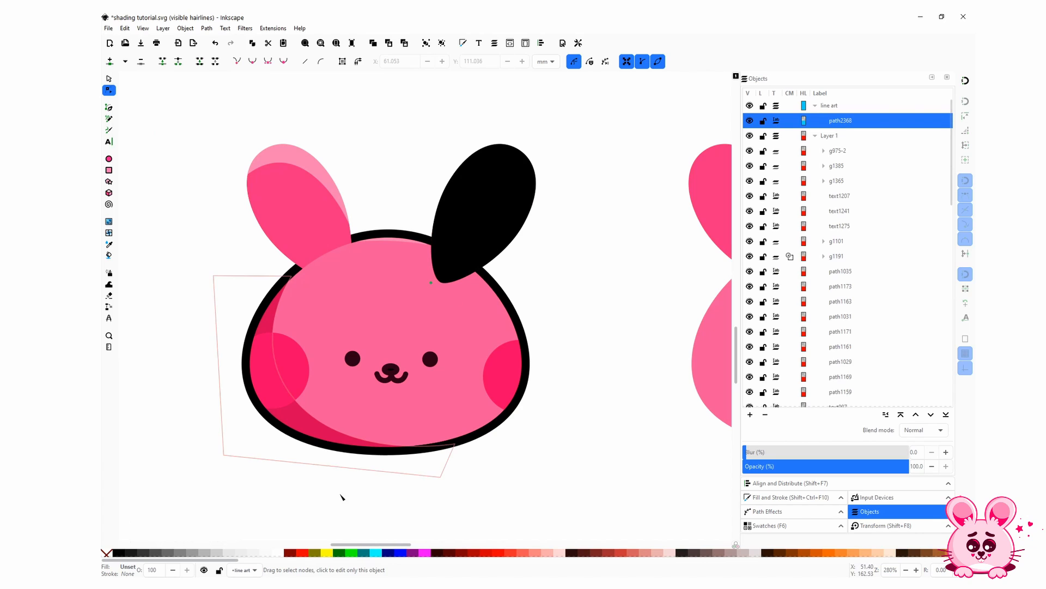
Give the cloned right ear no fill and a black stroke, and apply the Power stroke path effect to it
click(106, 555)
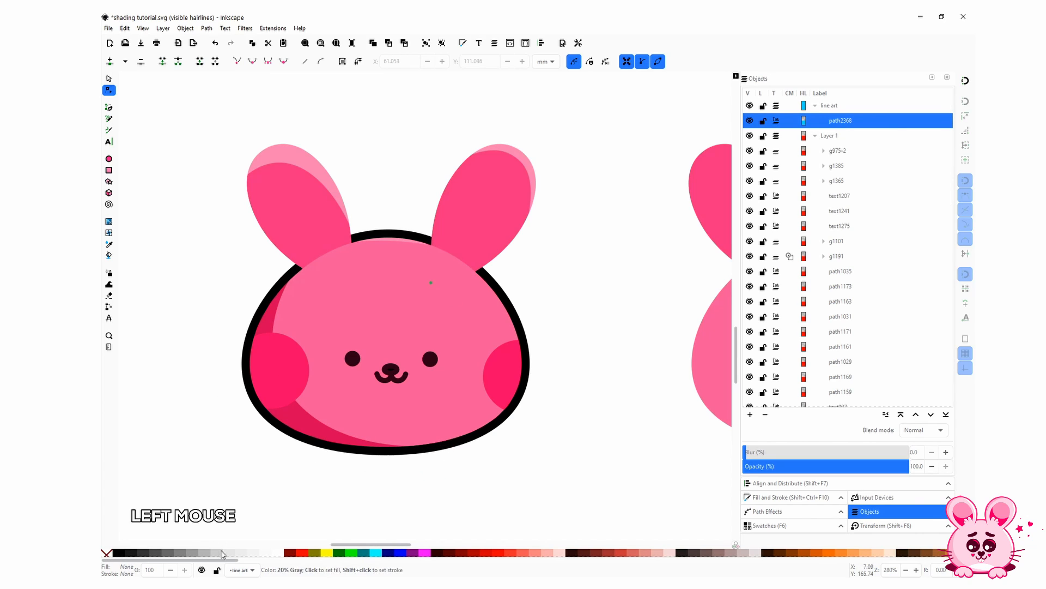
middle_click(133, 553)
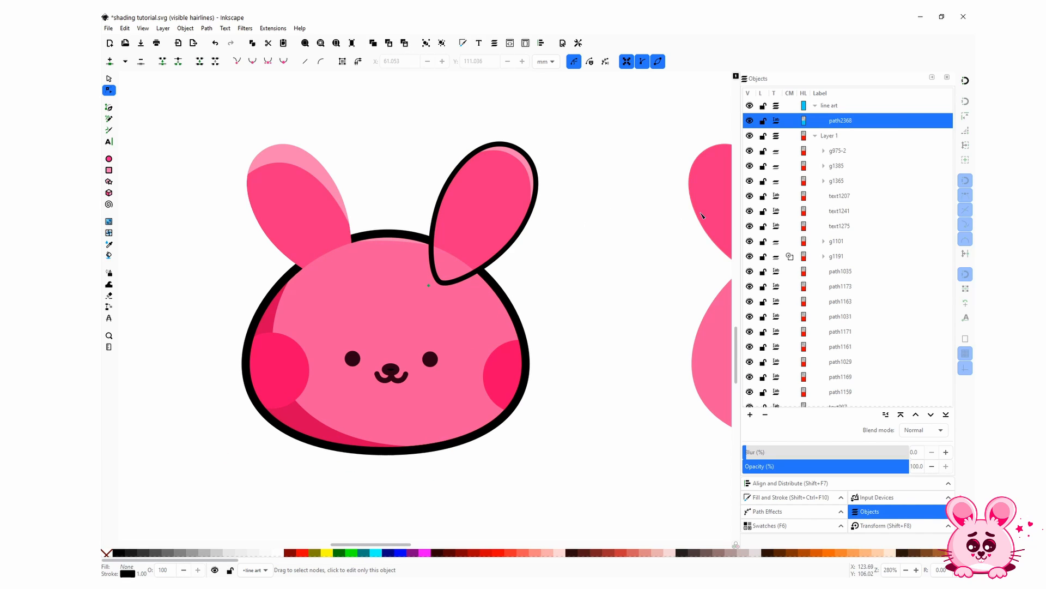
click(793, 512)
click(763, 329)
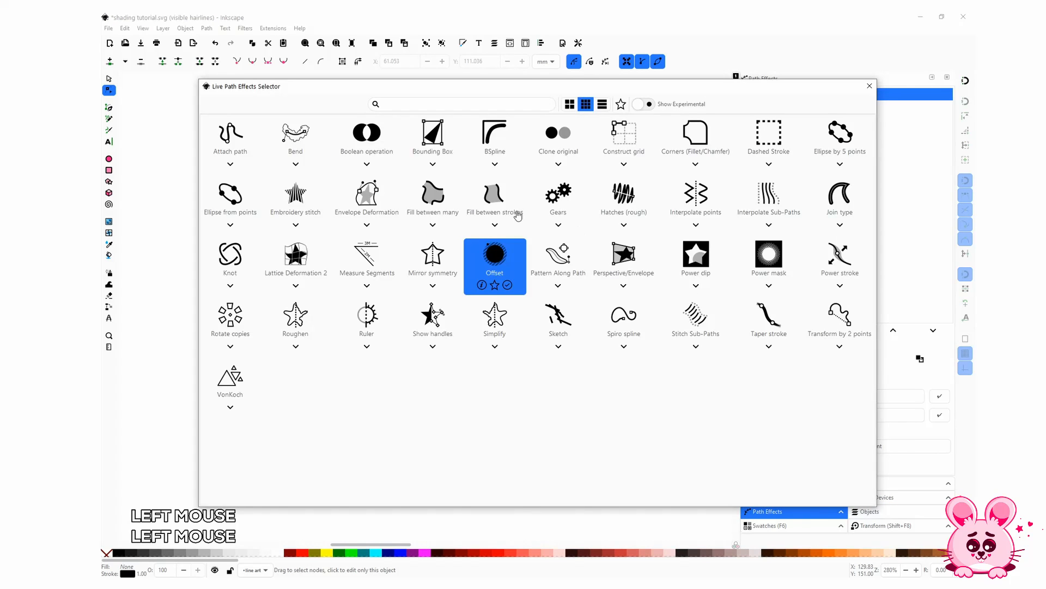
text(pow)
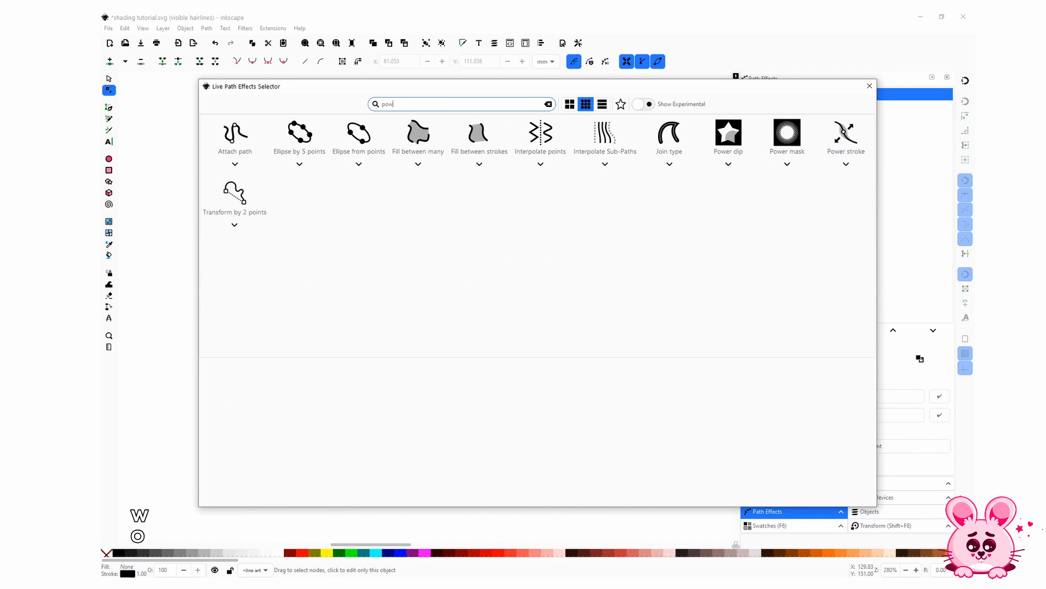
click(500, 138)
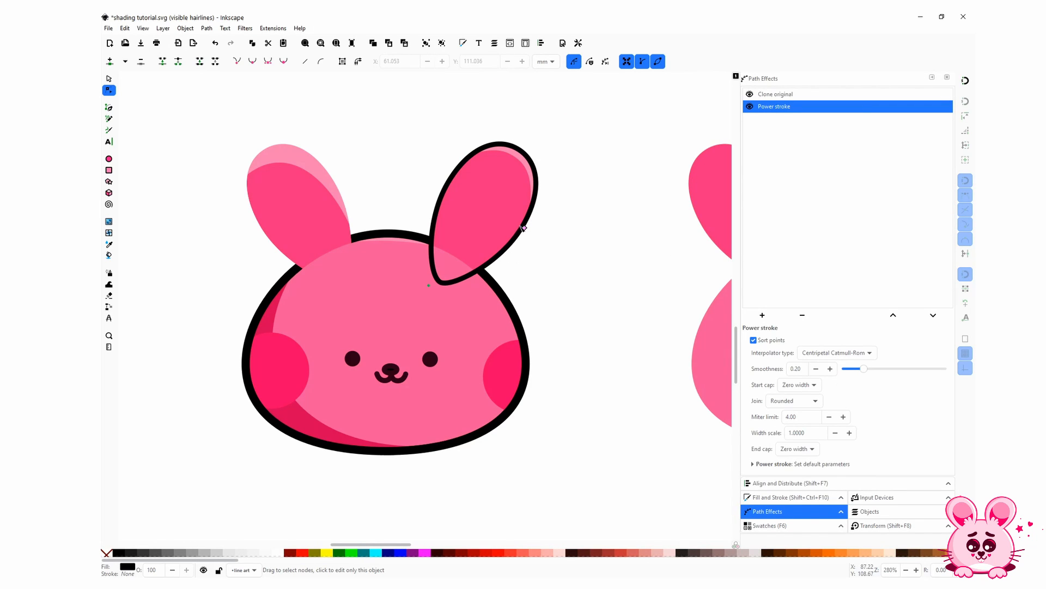
Thicken the right ear's power stroke from its width control point, and add another control point where the ear's inner edge meets the head
drag(519, 236, 488, 271)
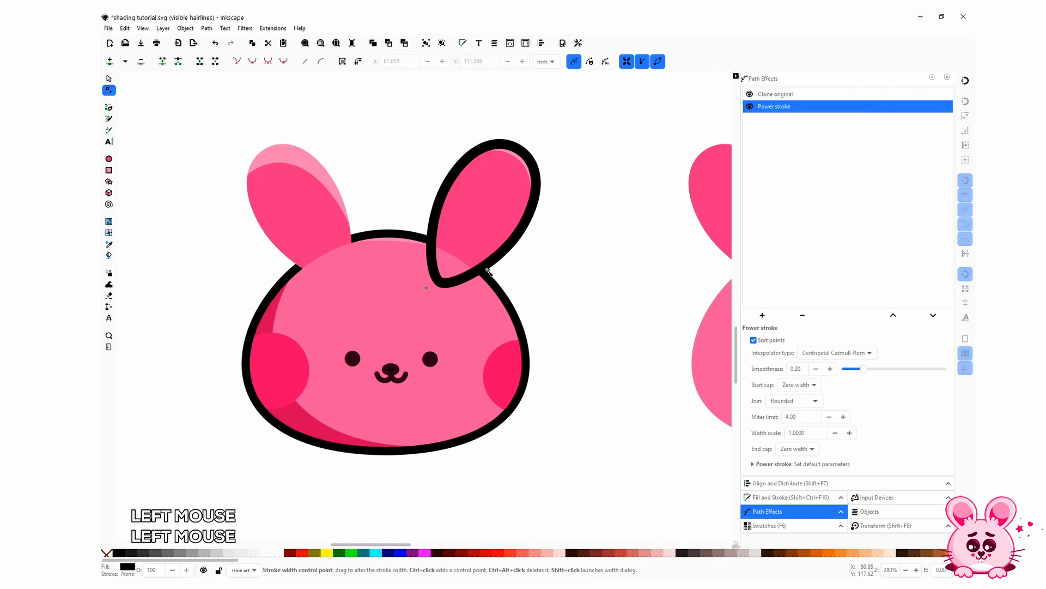
key(ctrl)
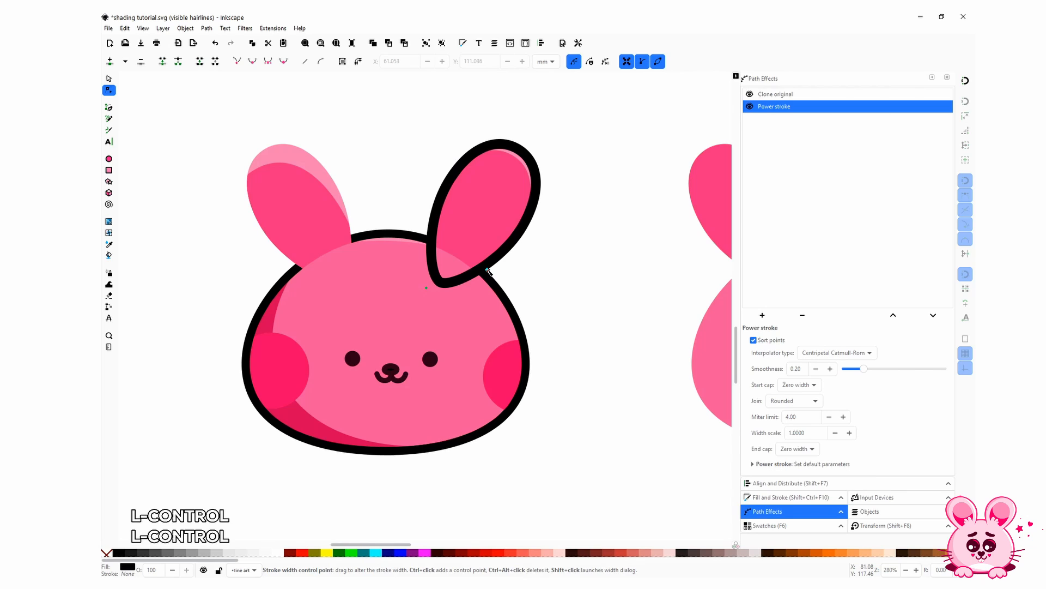
ctrl+click(426, 229)
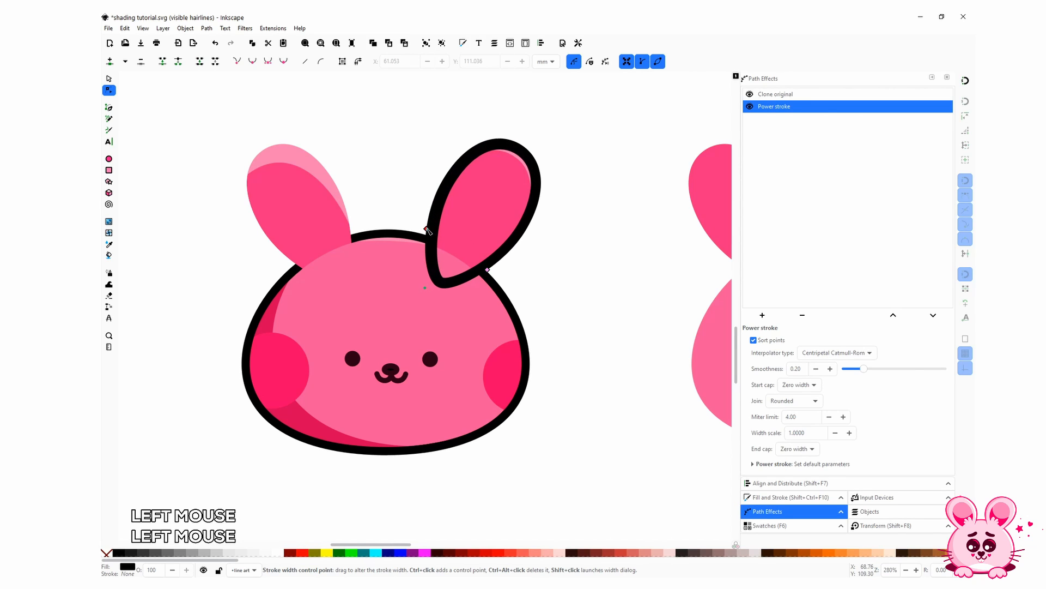
Thin the right ear's power stroke slightly from its inner-edge control point, and add another width control point at the ear's tip
drag(427, 229, 429, 230)
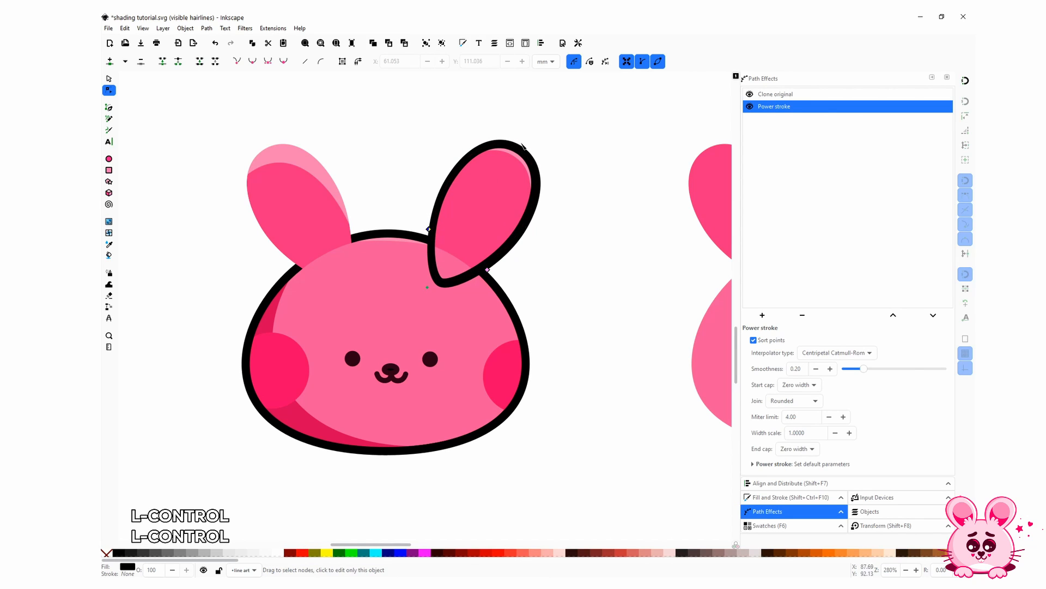
ctrl+click(499, 158)
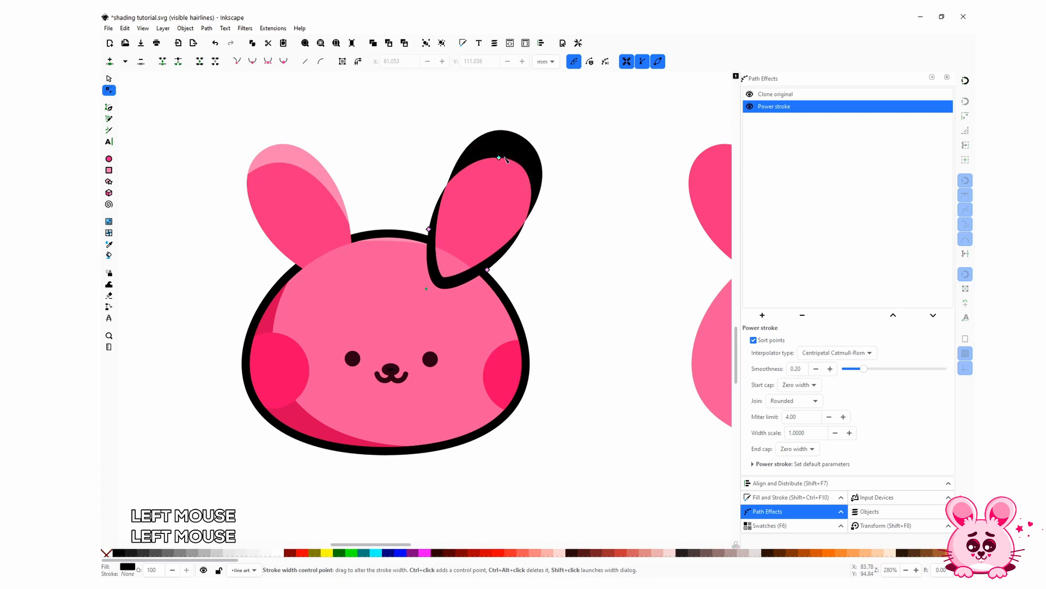
drag(504, 158, 521, 144)
Set the power stroke's interpolator type to CubicBezierFit and give the control point where the ear's outer edge meets the head a width of 0
click(823, 352)
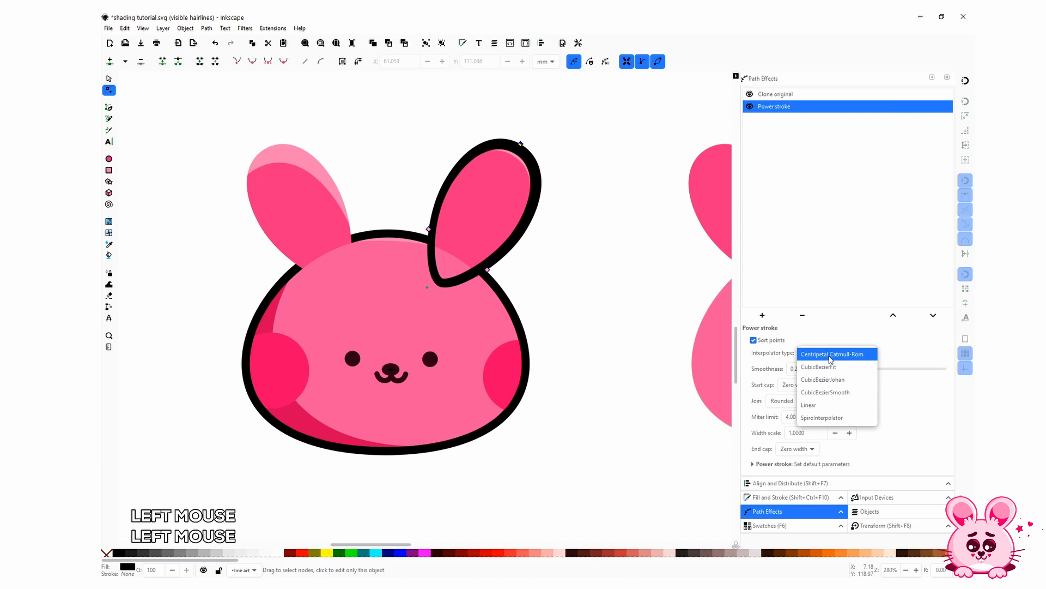
click(829, 368)
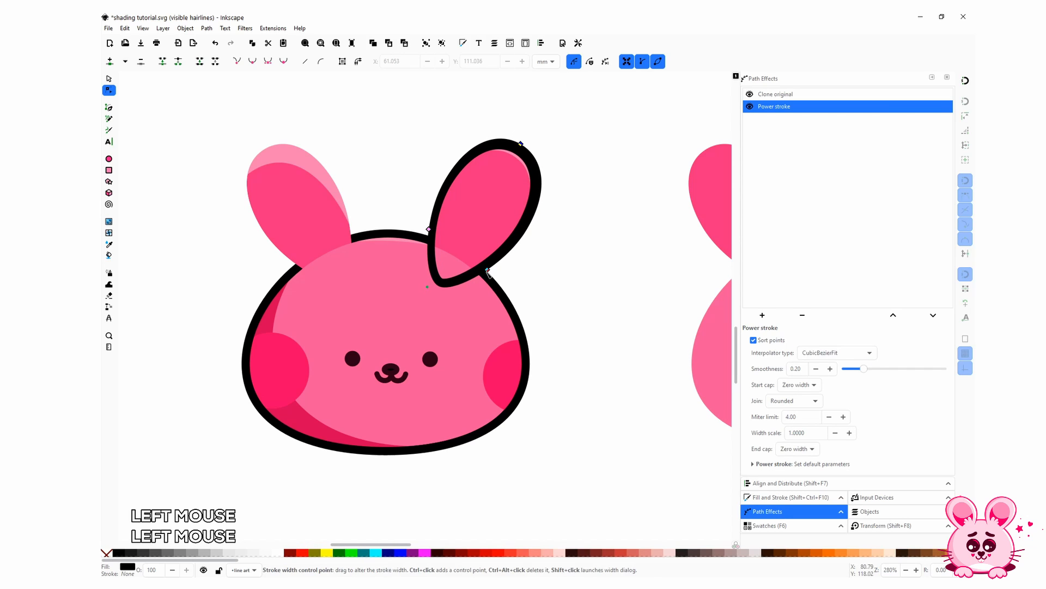
drag(487, 270, 479, 271)
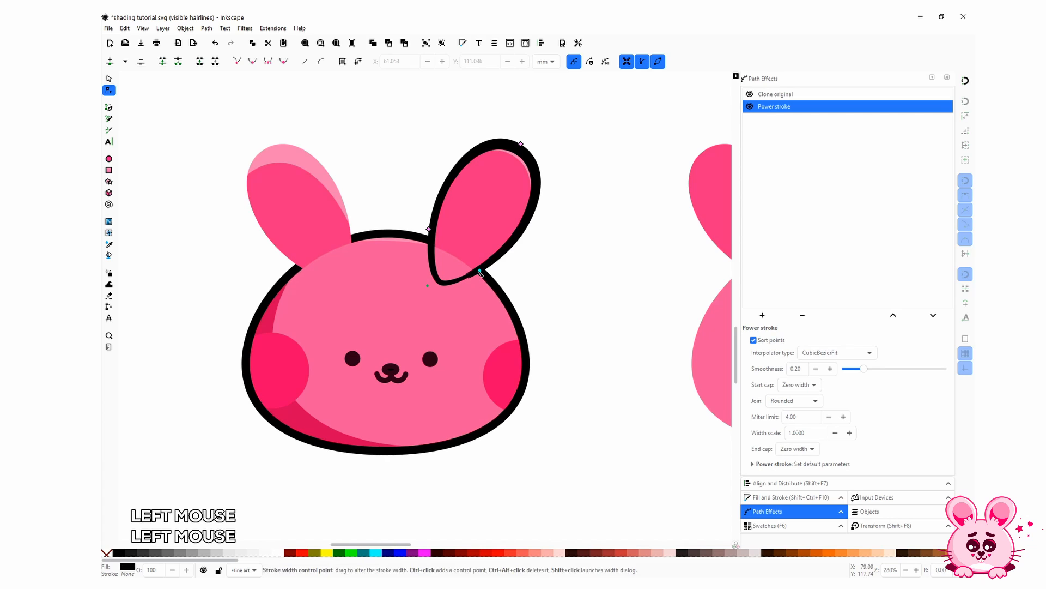
key(shift)
shift+click(481, 272)
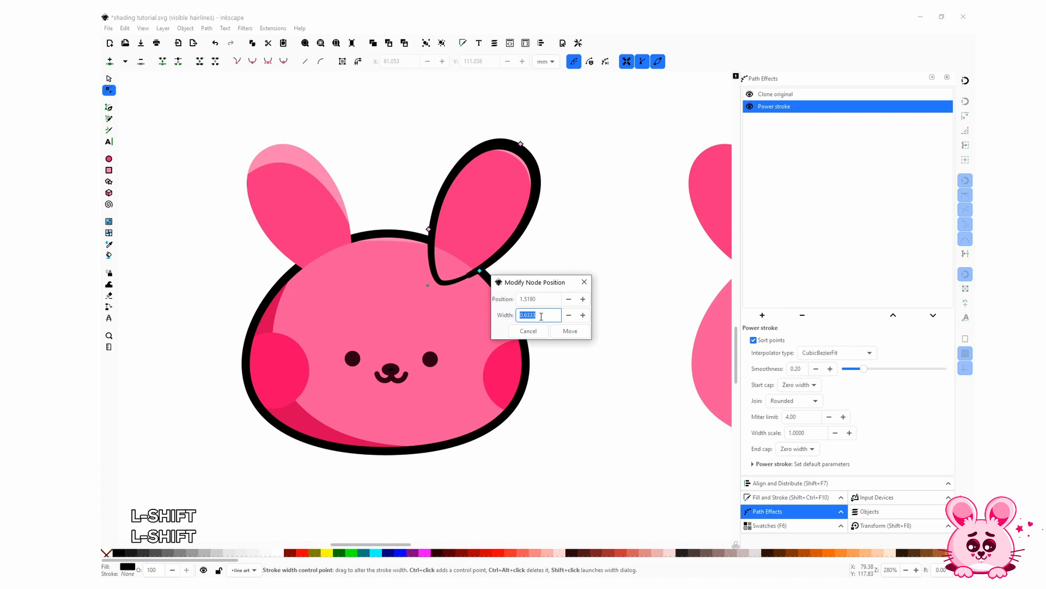
text(0)
key(Return)
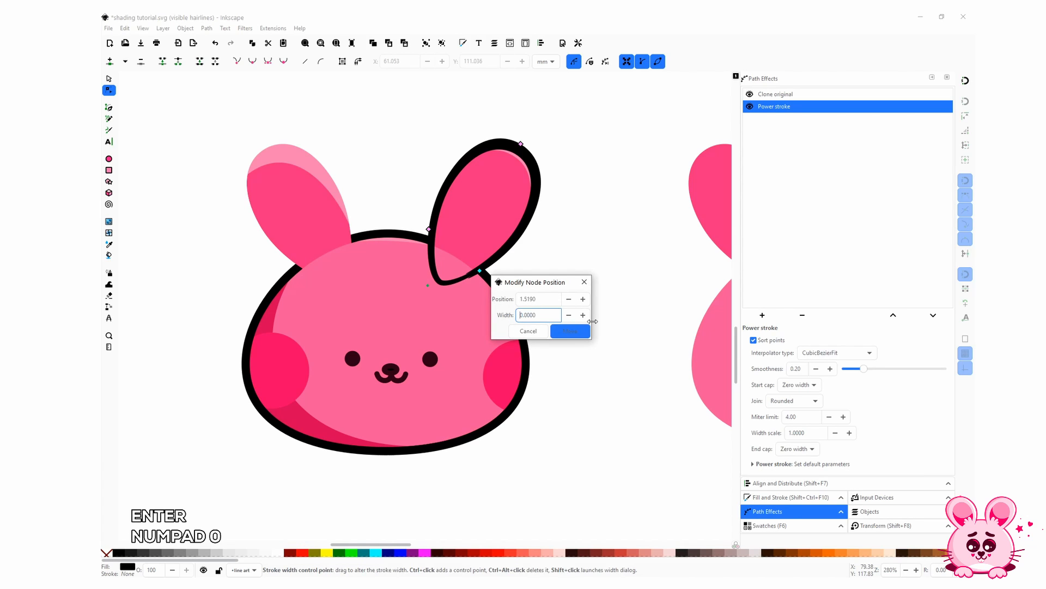
Set the width of the control point where the right ear's inner edge meets the head to 0
click(430, 231)
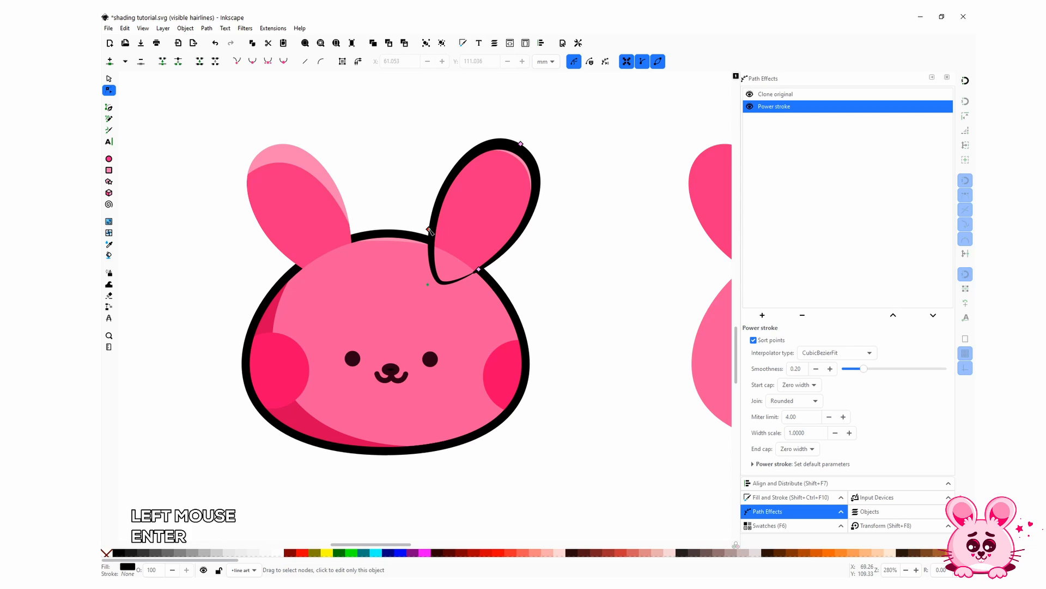
shift+click(430, 231)
text(0)
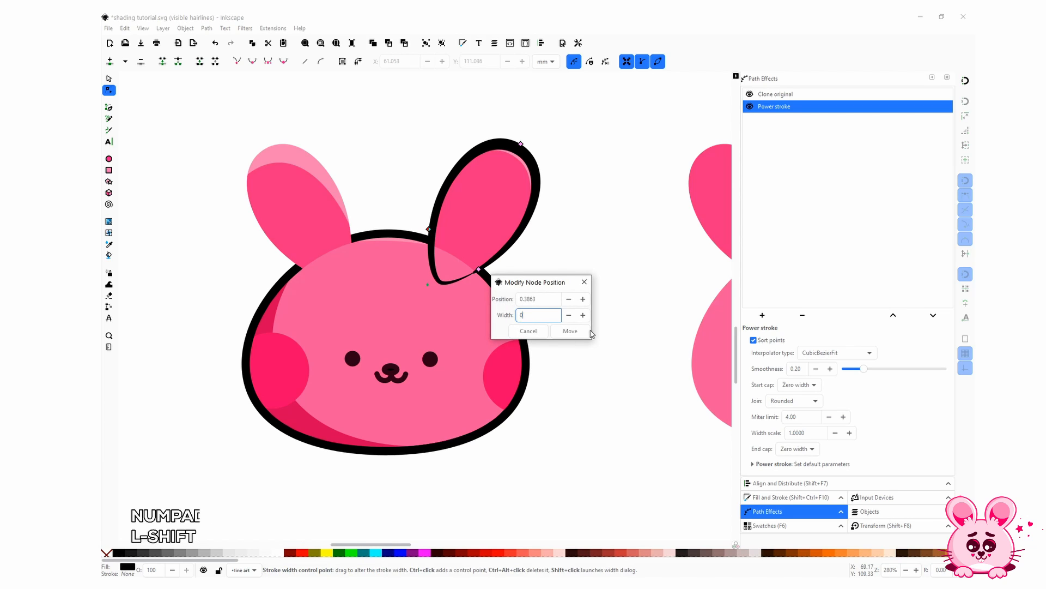
key(Return)
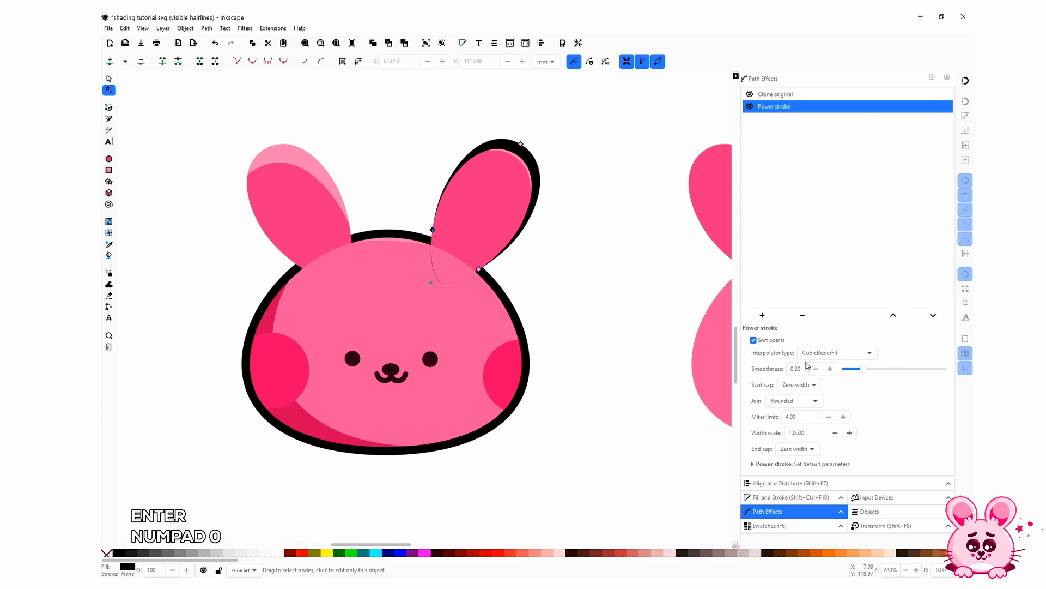
Try the CubicBezierSmooth and SpiroInterpolator interpolators on the right ear's power stroke, and settle on CubicBezierJohan
click(828, 352)
click(833, 377)
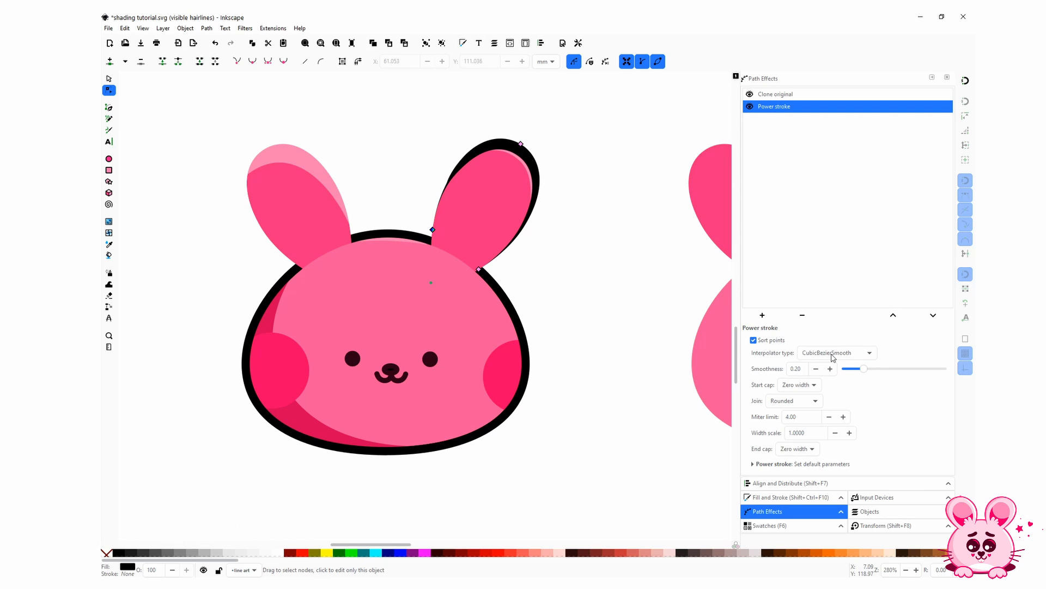
click(834, 353)
click(831, 330)
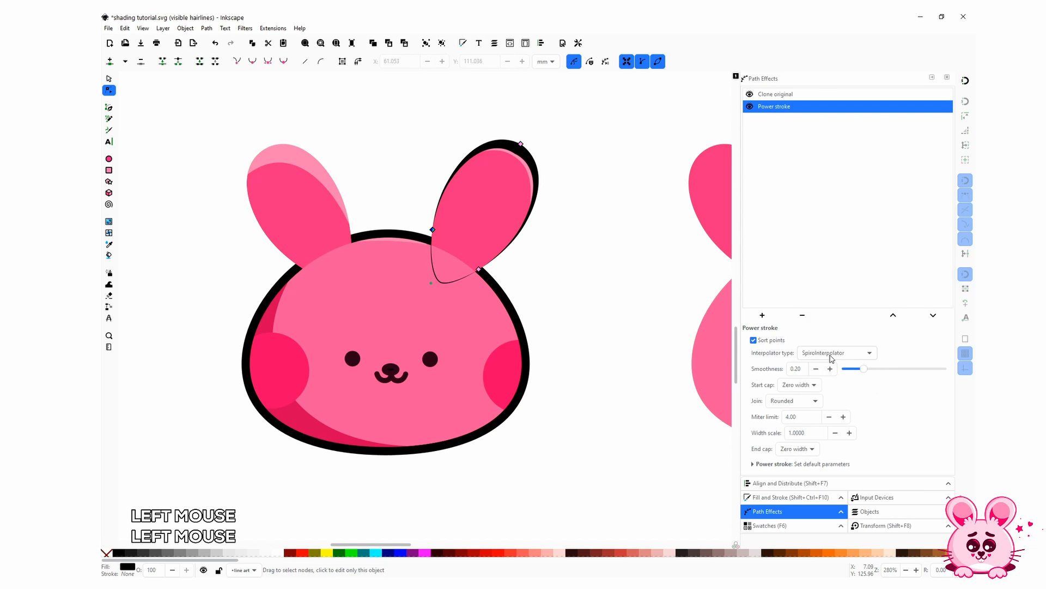
click(834, 353)
click(831, 364)
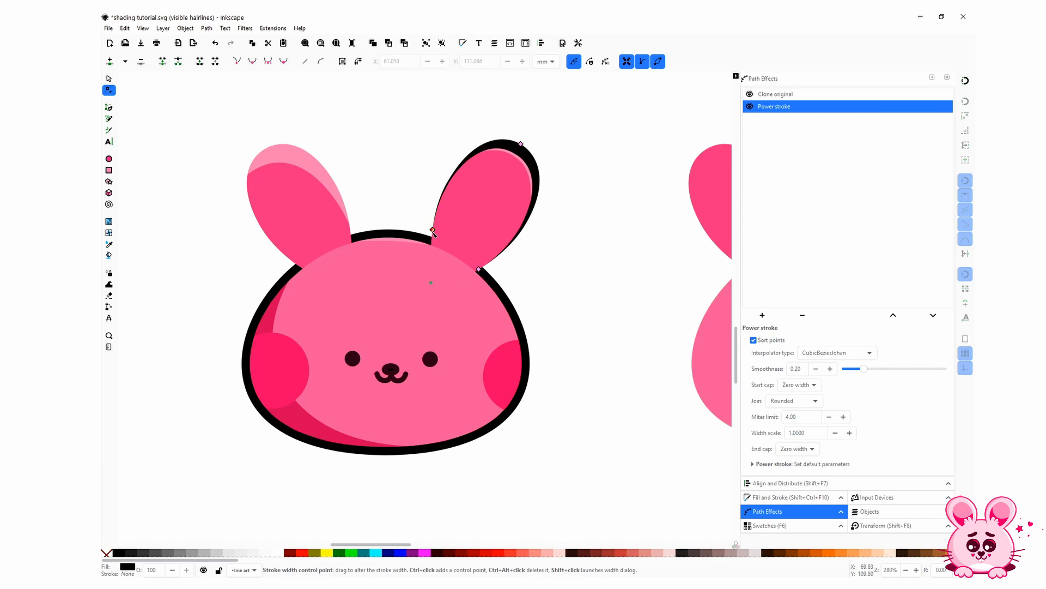
Add a width control point on the right ear's inner edge, and place the points at both ends of the outline slightly inside the head
click(432, 230)
drag(432, 230, 433, 247)
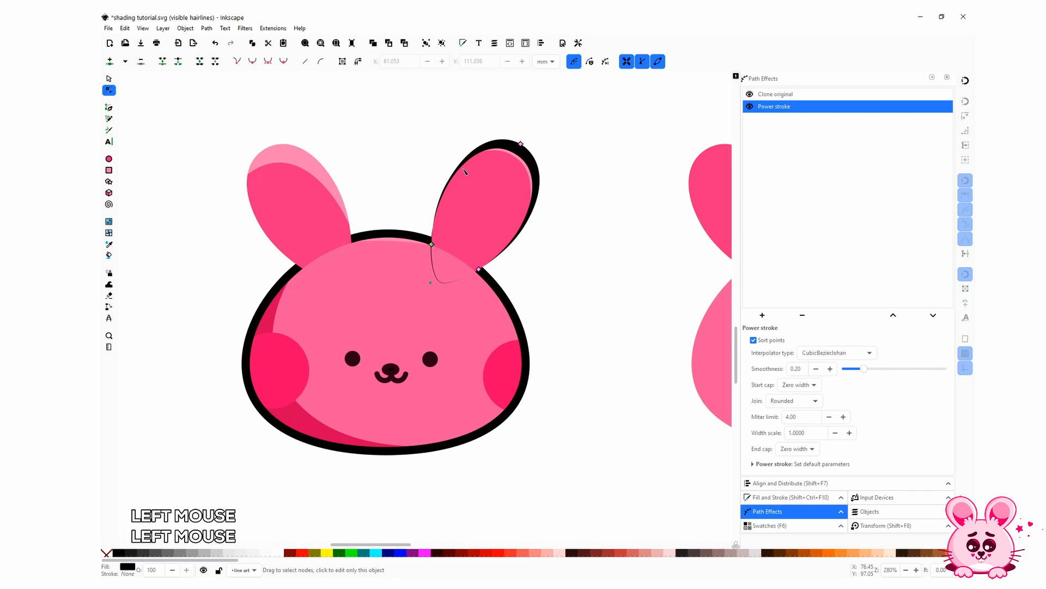
ctrl+click(435, 219)
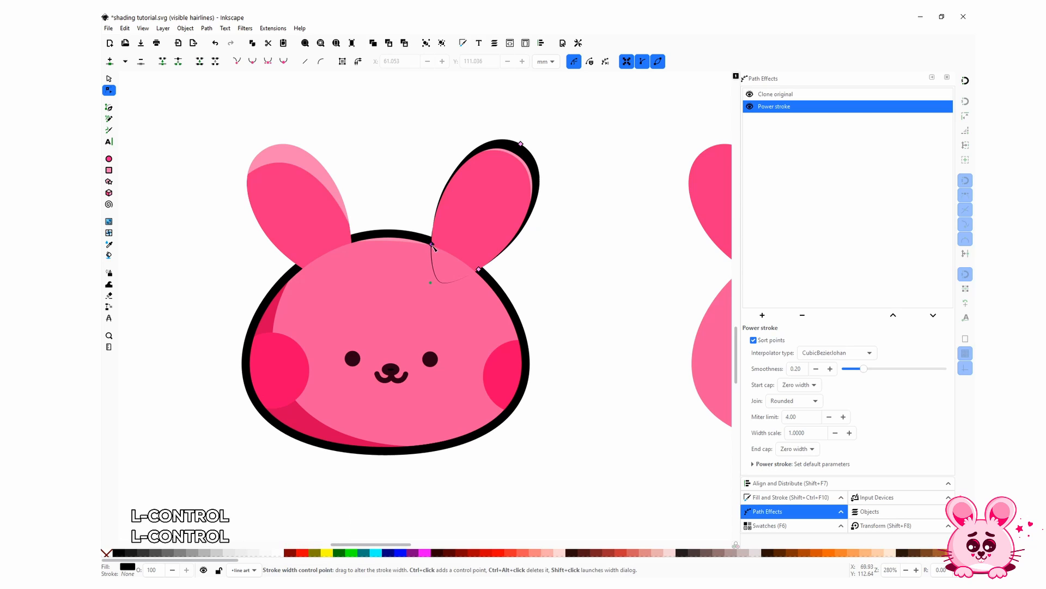
mouse_move(435, 219)
mouse_down()
mouse_move(428, 259)
mouse_move(467, 280)
mouse_up()
Set the widths of the two control points inside the head, at the outer and inner ends of the right ear's outline, to 0
shift+click(466, 279)
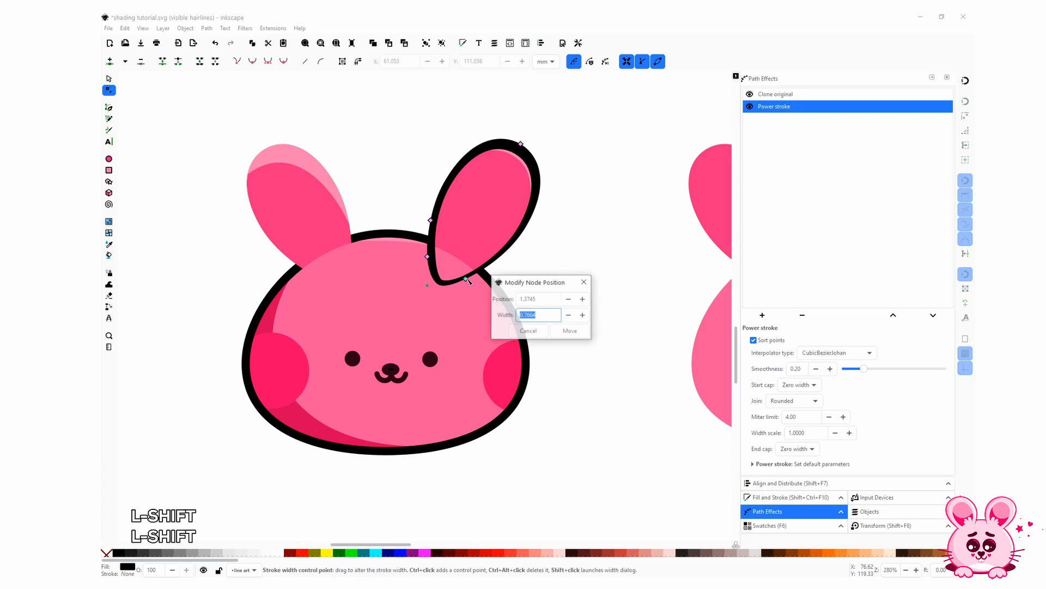
text(0)
key(Return)
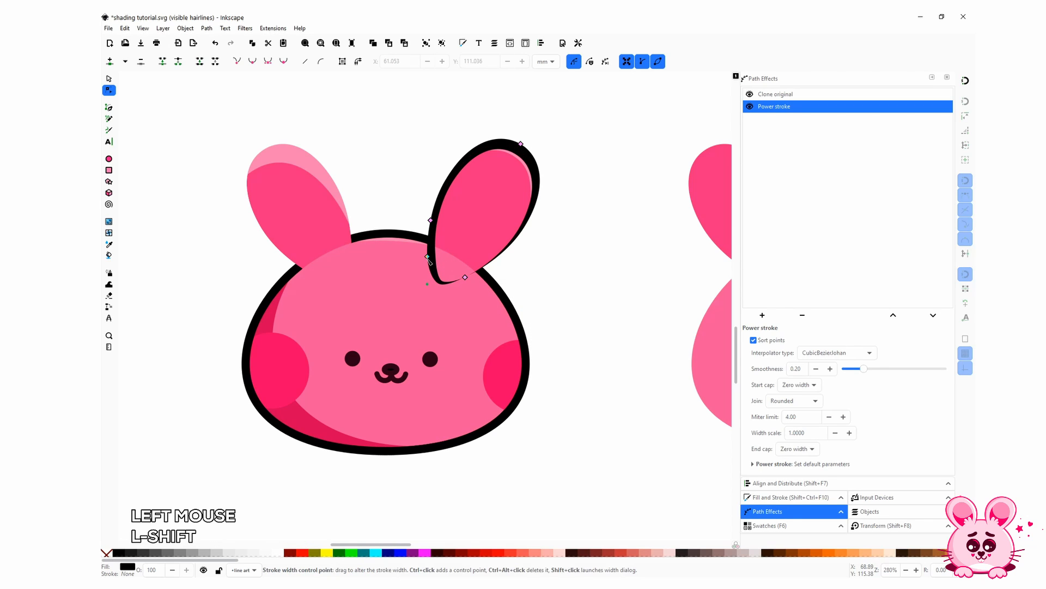
shift+click(428, 257)
text(0)
key(Return)
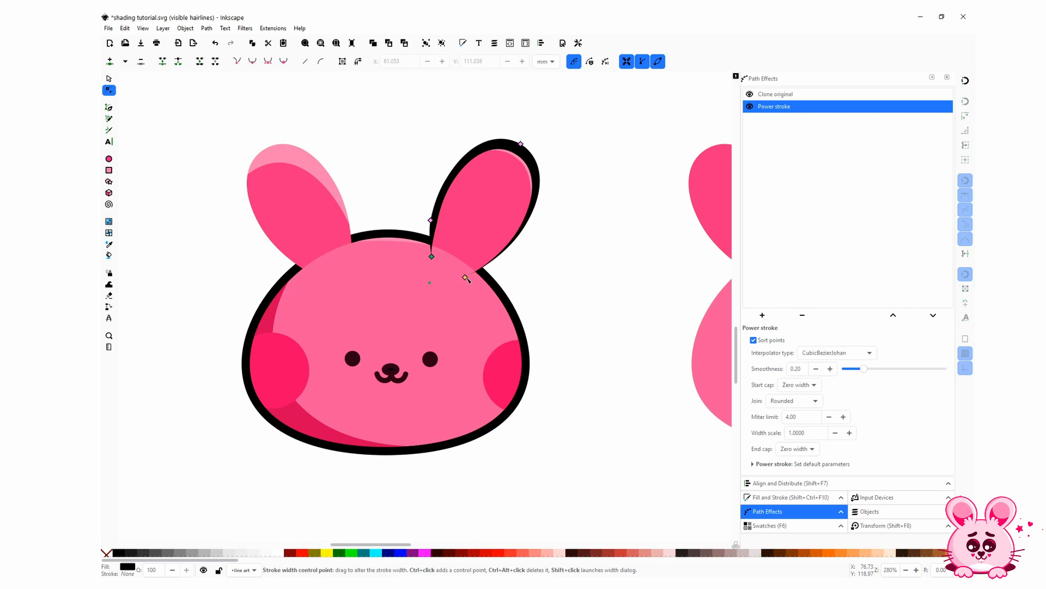
Add a width control point from the right ear's tip and place it on the outer edge just above the head
shift+click(521, 144)
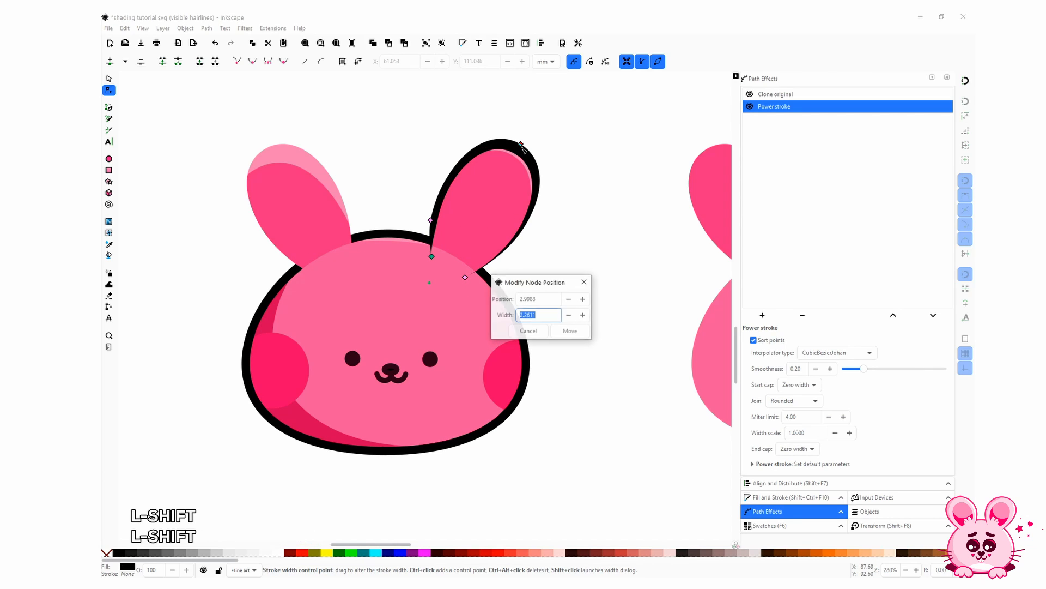
click(532, 333)
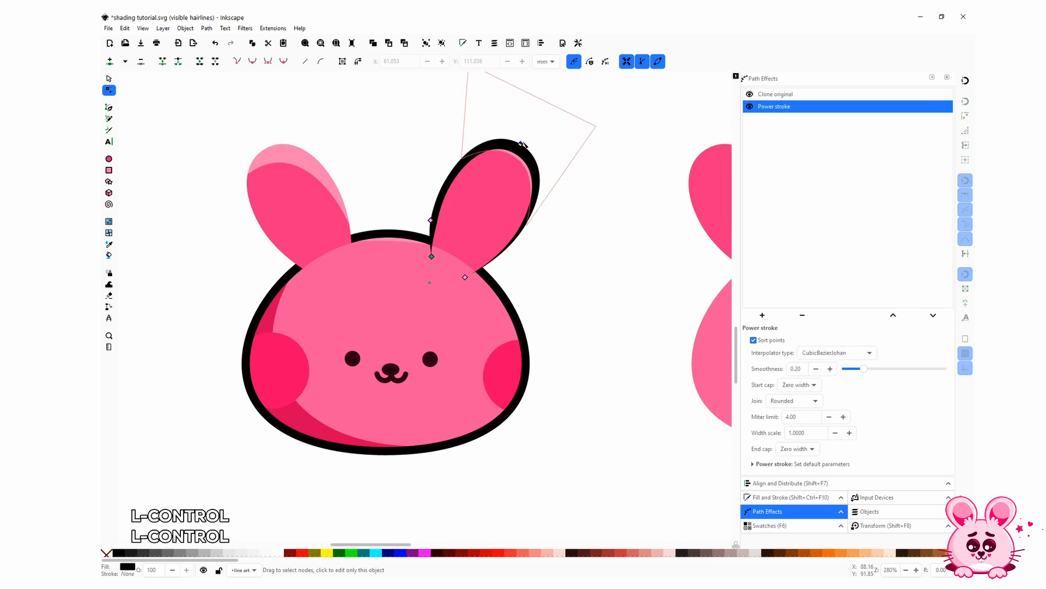
ctrl+click(522, 144)
drag(521, 145, 497, 260)
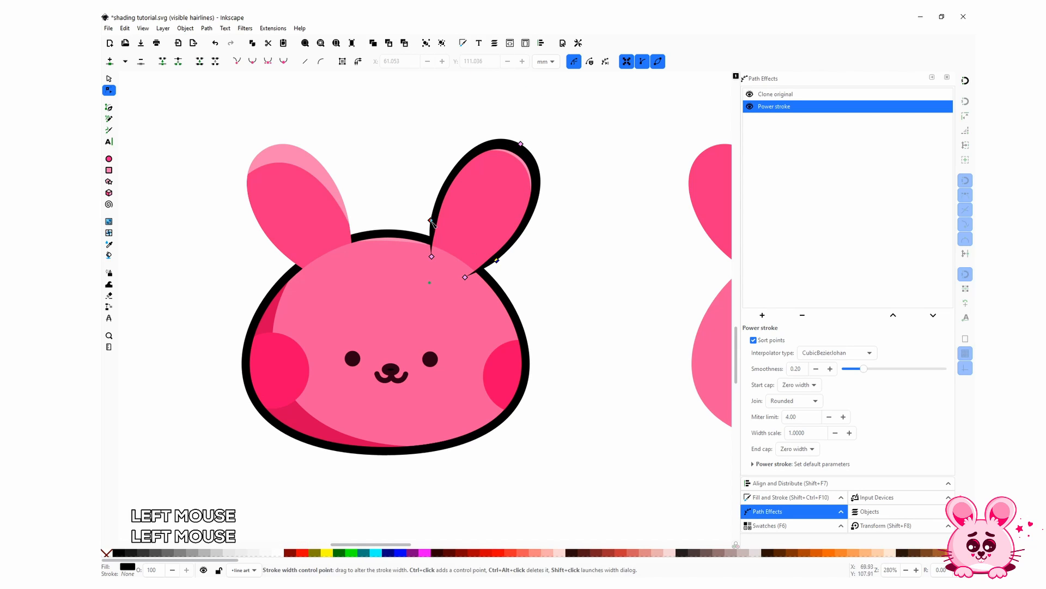
click(578, 286)
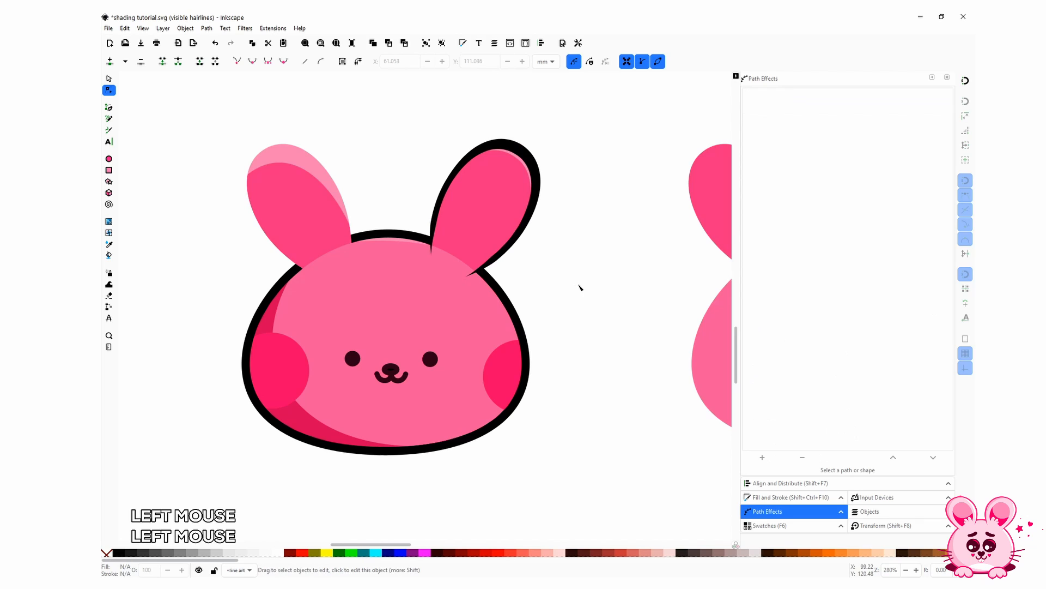
scroll(567, 284, down, 2)
scroll(527, 280, up, 2)
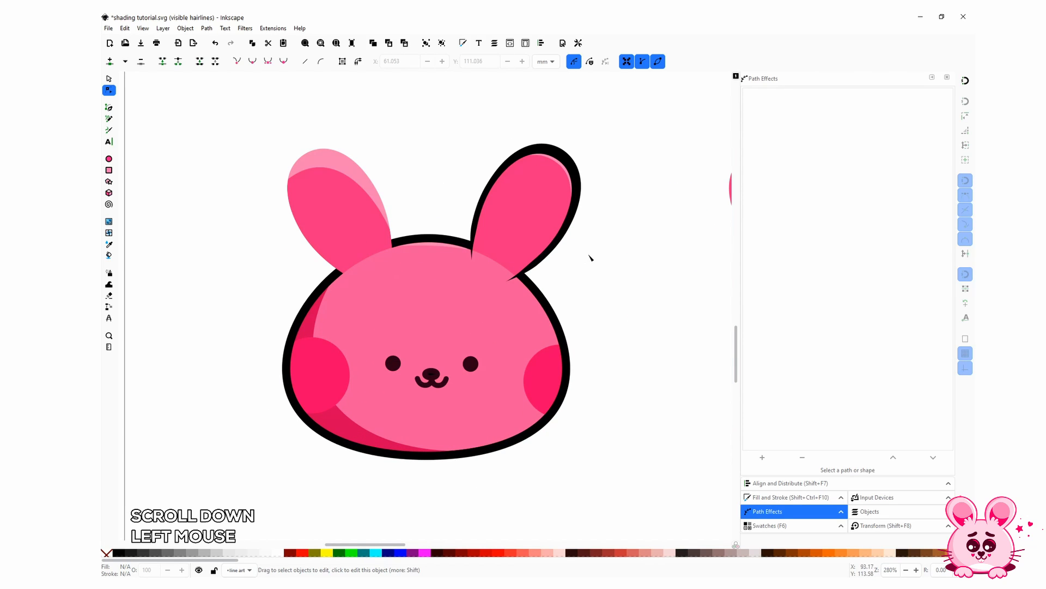
Try moving the right ear's outer-edge width control point down to the tapered end inside the head, and undo the move
click(530, 272)
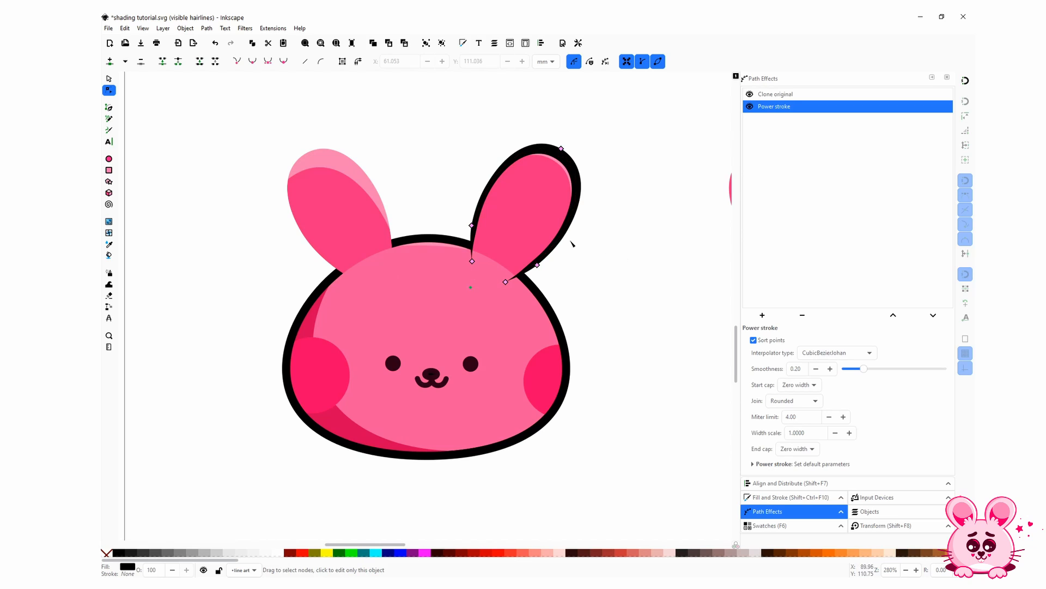
click(537, 267)
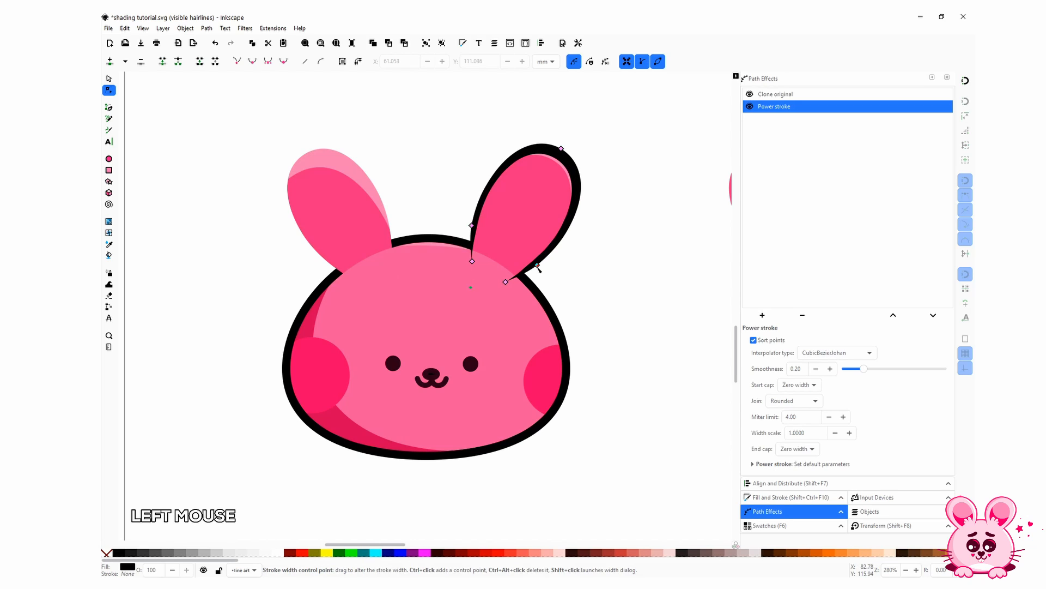
drag(537, 266, 509, 284)
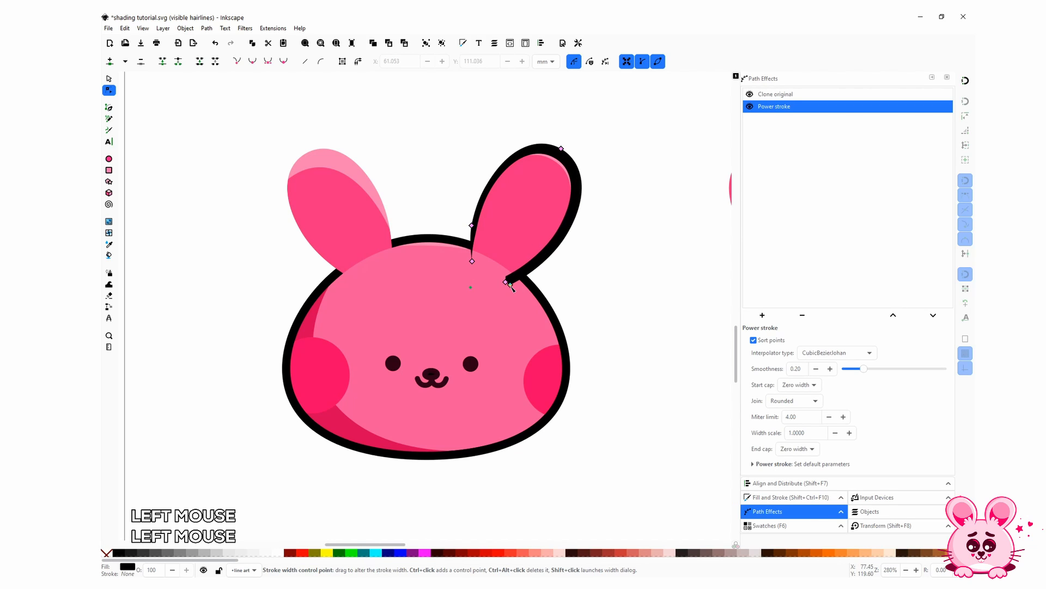
click(615, 271)
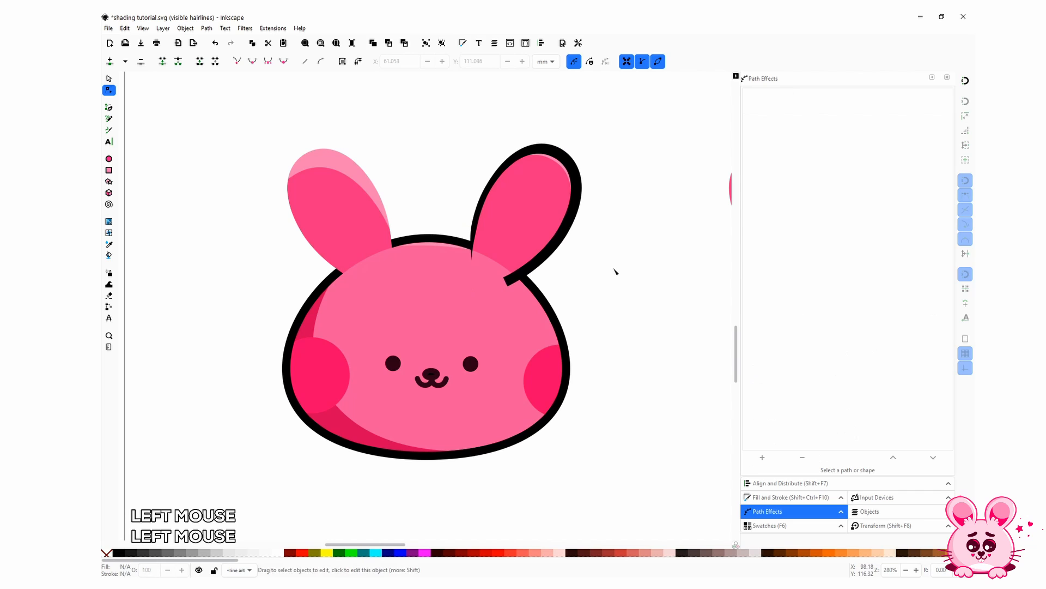
key(ctrl+z)
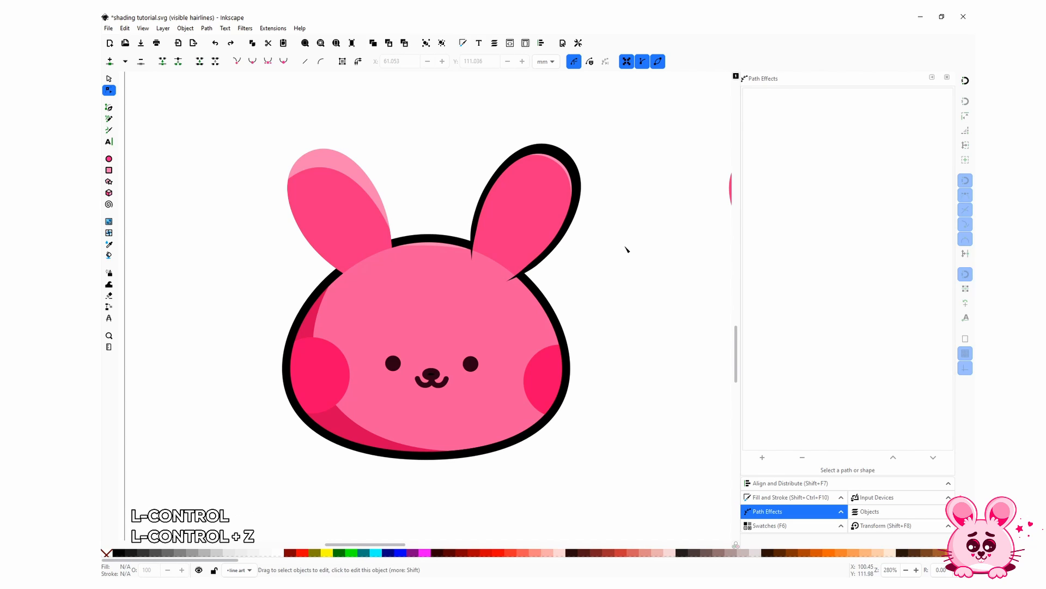
Create a Clone original path (LPE) from the left ear's shape
scroll(596, 257, down, 2)
scroll(589, 252, up, 1)
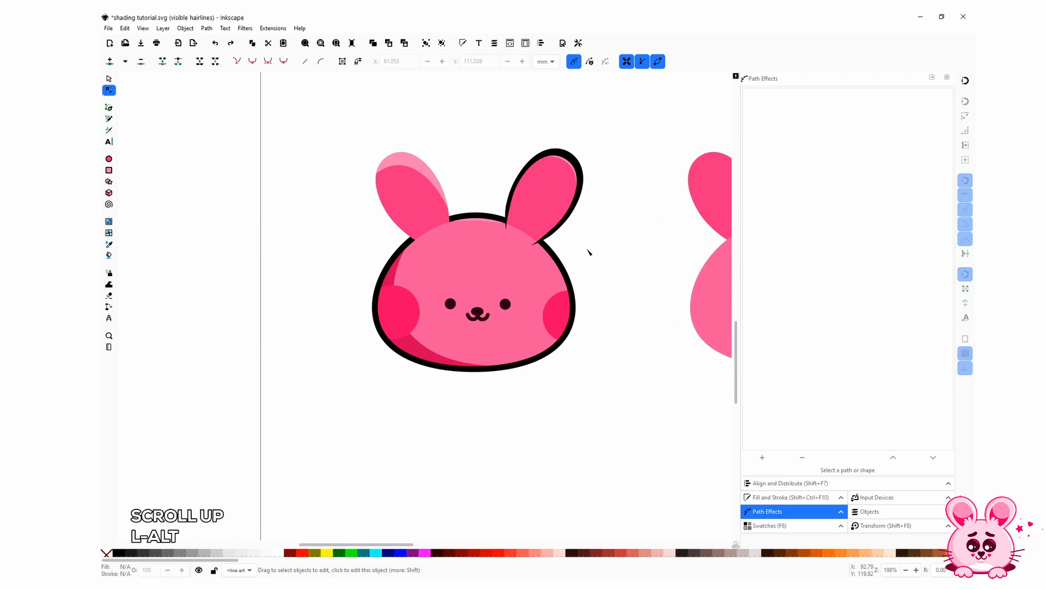
click(416, 206)
click(124, 29)
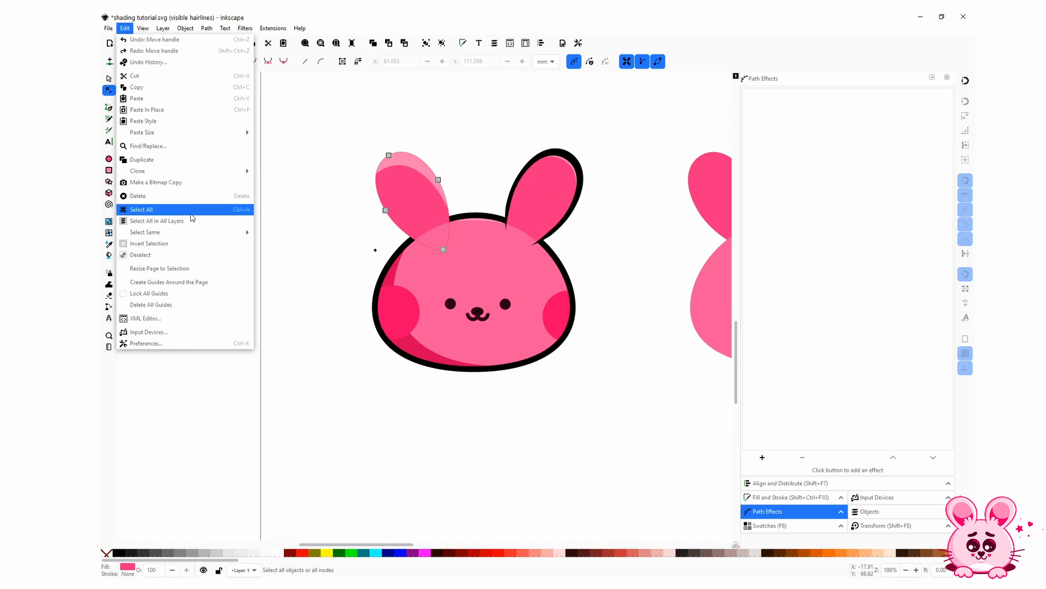
mouse_move(191, 171)
click(300, 244)
Move the cloned left ear path into the line art layer
right_click(424, 219)
click(457, 347)
click(532, 271)
click(572, 360)
Give the cloned left ear no fill and a black stroke, and apply the Power stroke path effect to it
scroll(554, 256, down, 1)
scroll(555, 247, up, 2)
click(385, 207)
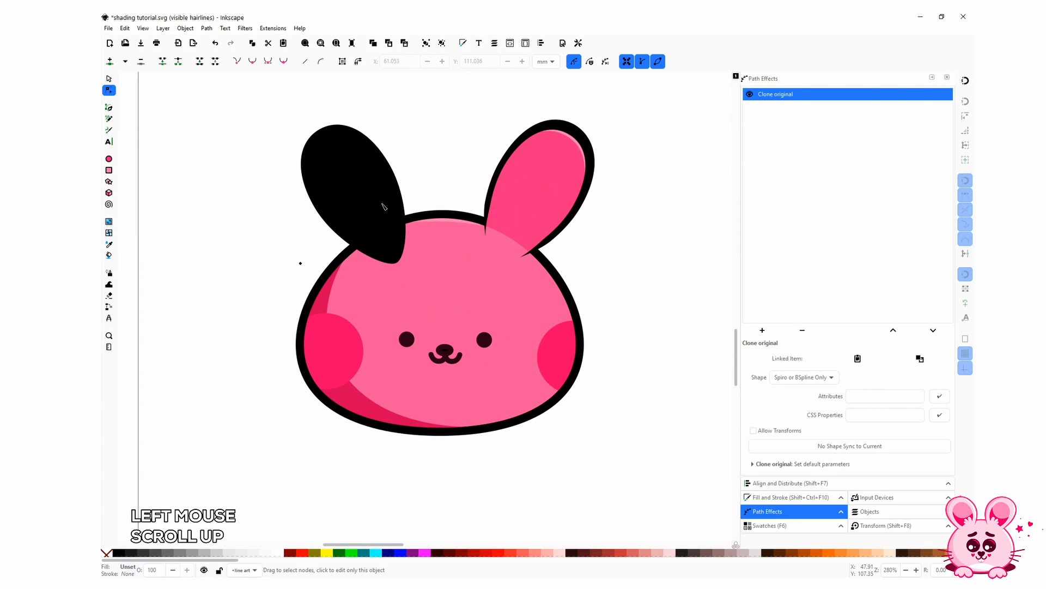
click(108, 553)
middle_click(119, 553)
click(763, 330)
click(369, 233)
key(ctrl+a)
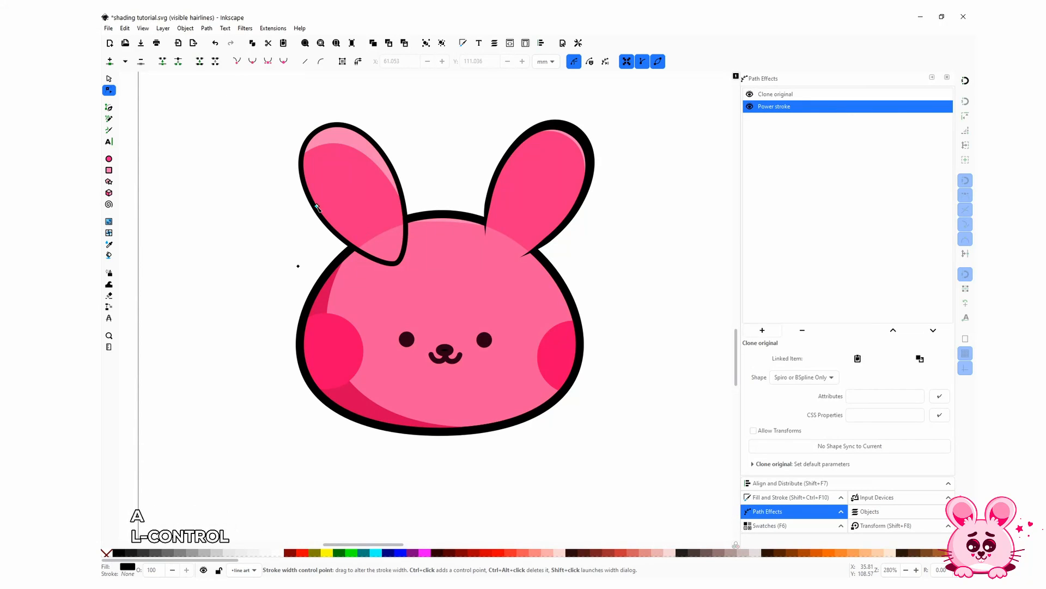
Thicken the left ear's power stroke at the tip, and place width control points where its inner and outer edges meet the head
mouse_move(320, 207)
mouse_down()
mouse_move(350, 251)
mouse_move(409, 236)
mouse_move(321, 121)
mouse_up()
ctrl+click(408, 236)
drag(408, 236, 406, 239)
drag(351, 251, 368, 260)
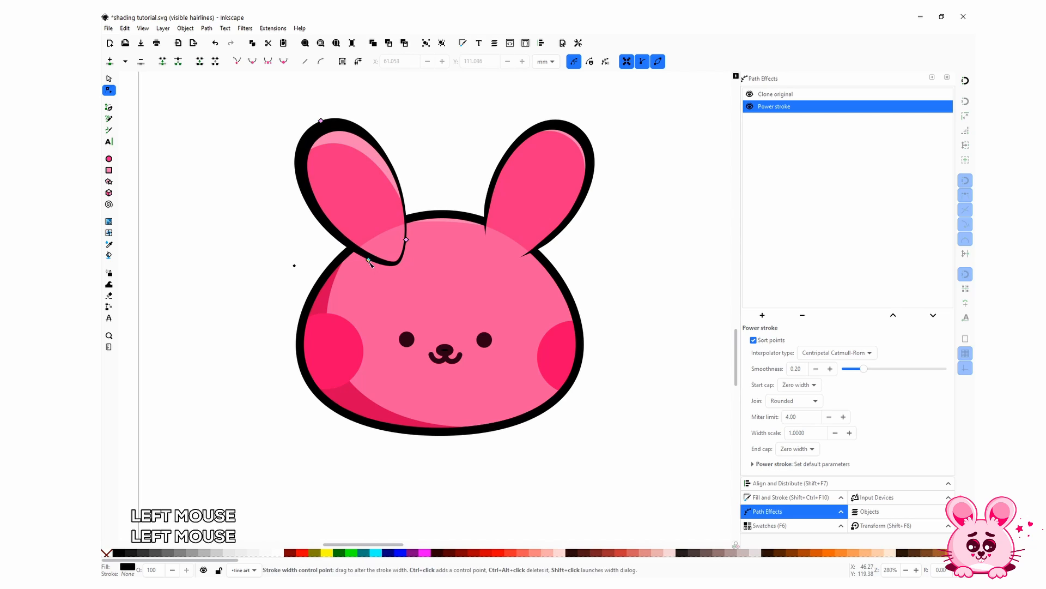
Set the widths of the left ear's two control points at the head to 0 and the interpolator type to CubicBezierJohan
shift+click(368, 260)
text(0)
key(Return)
shift+click(406, 239)
text(0)
key(Return)
click(837, 353)
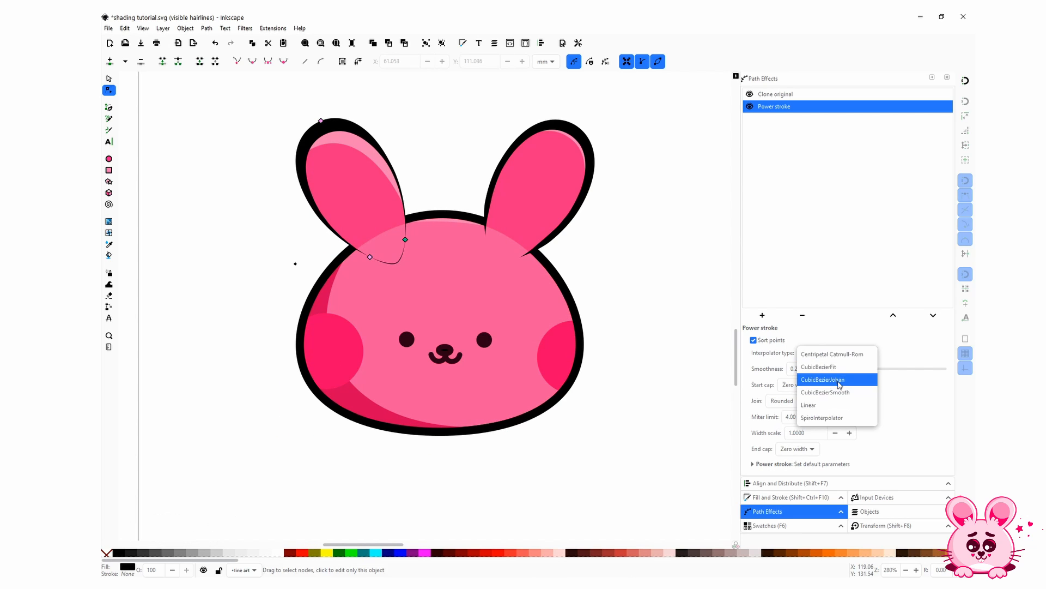
click(840, 380)
Thin the left ear's stroke slightly at the tip, and add width control points on its inner and outer edges above the head
drag(321, 120, 322, 123)
ctrl+click(404, 239)
drag(405, 239, 405, 195)
ctrl+click(369, 257)
drag(369, 257, 330, 234)
key(a)
click(454, 174)
scroll(474, 319, down, 2)
scroll(475, 319, down, 1)
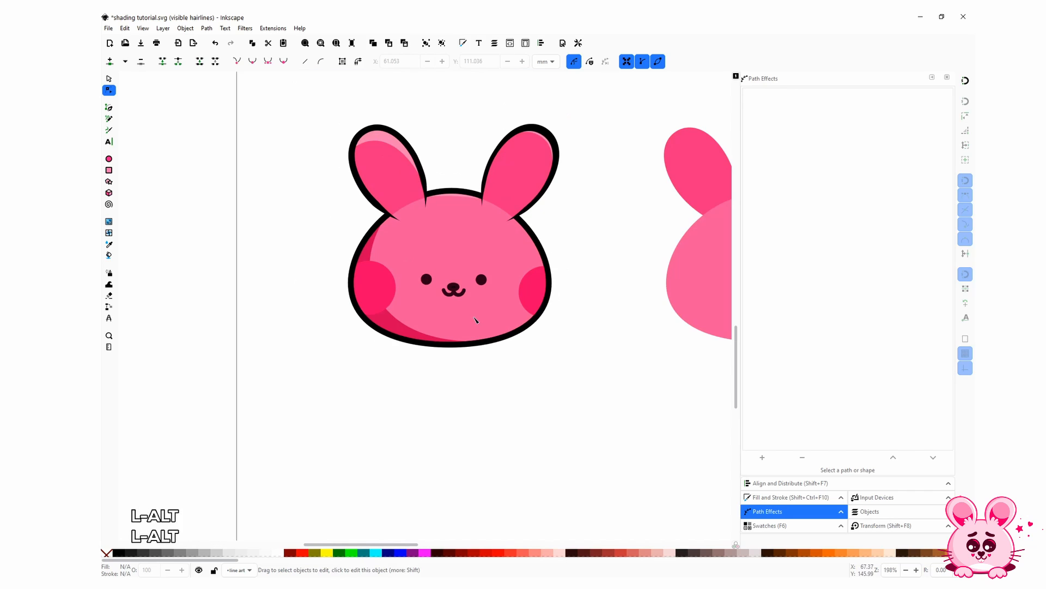
Rename the first bunny's head outline object as line under in the objects list, with Layer 1 collapsed
alt+click(523, 338)
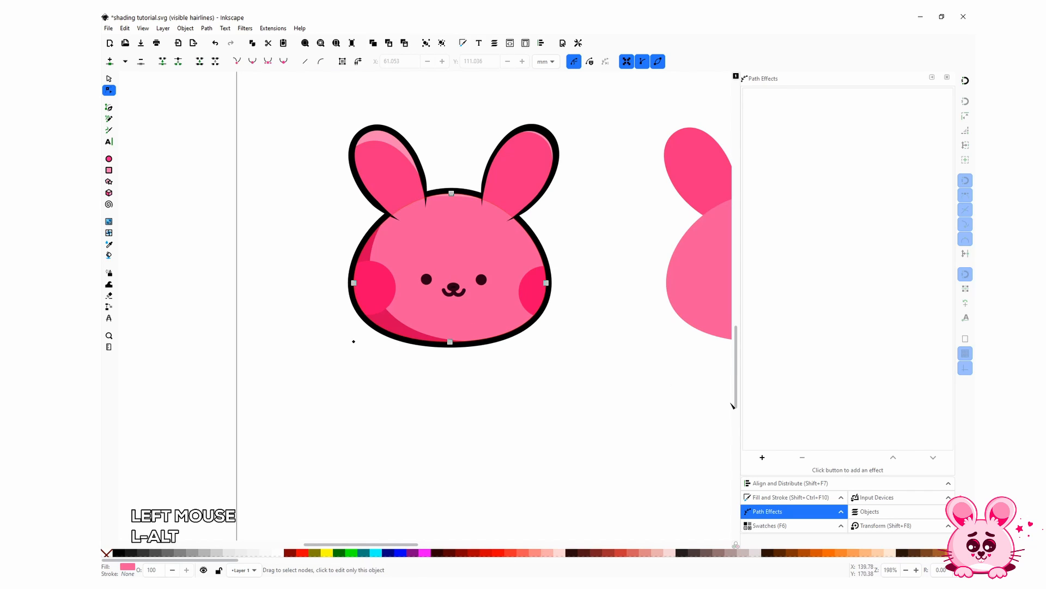
click(871, 511)
scroll(839, 327, down, 5)
click(837, 400)
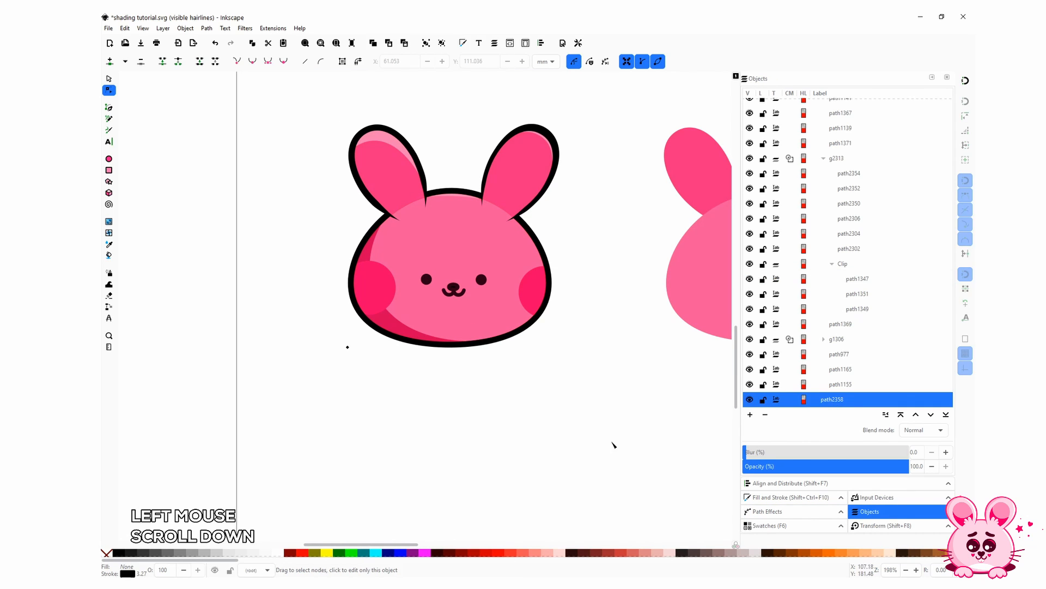
scroll(826, 167, up, 10)
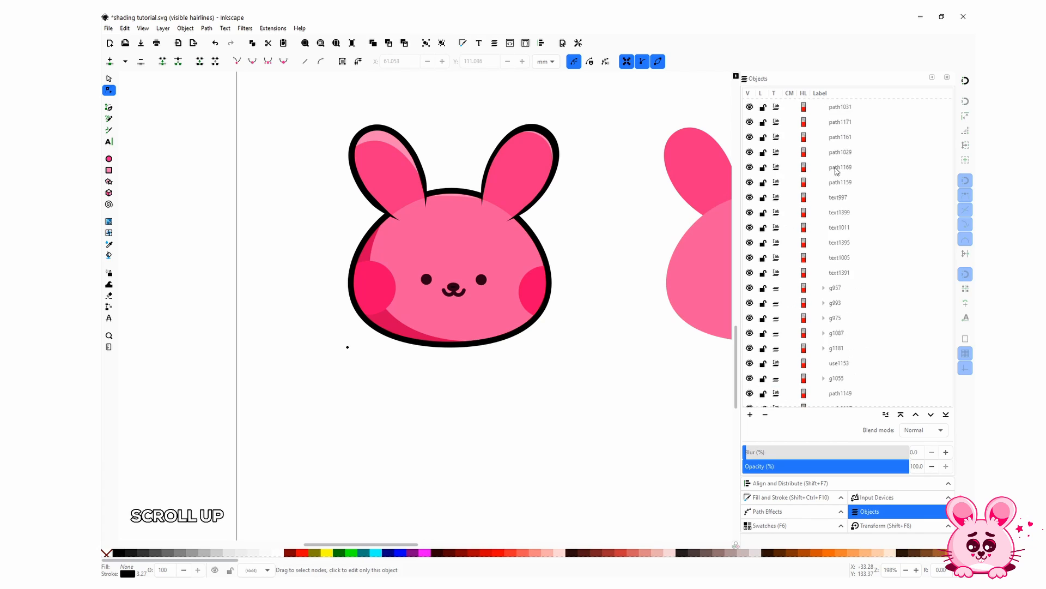
click(815, 151)
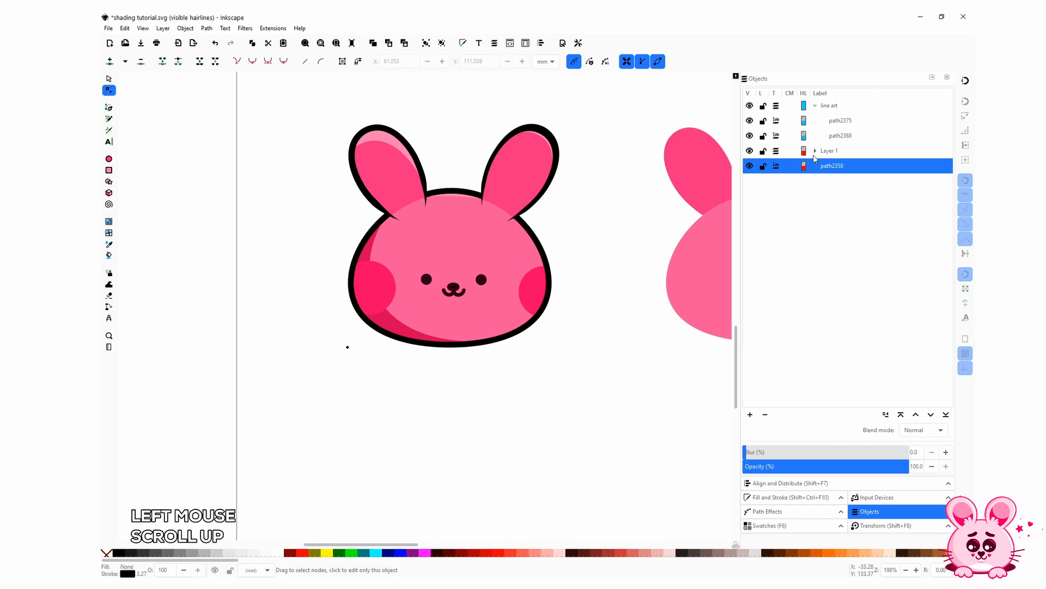
click(832, 172)
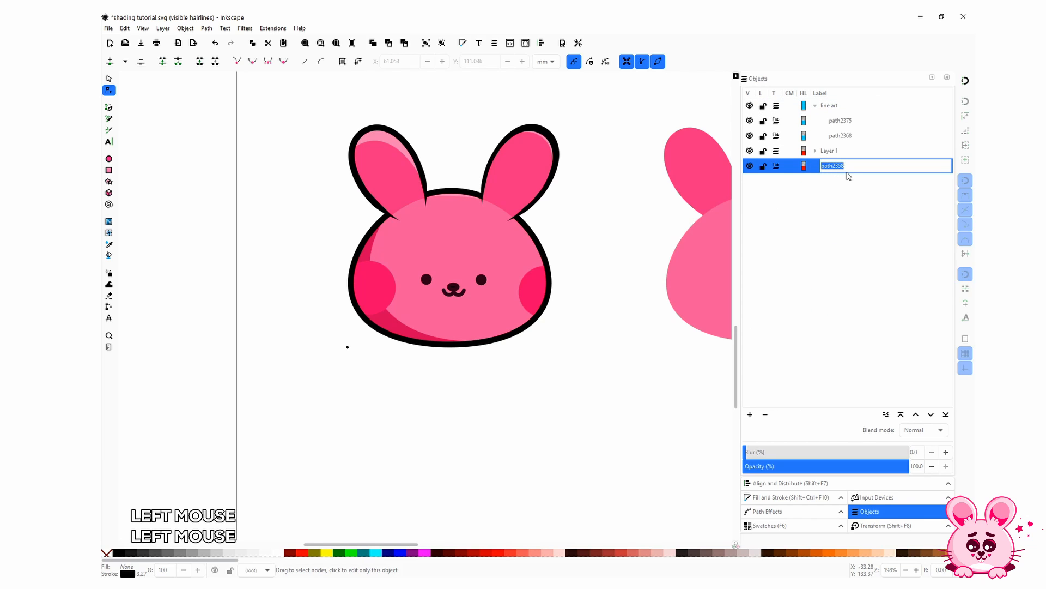
text(line under)
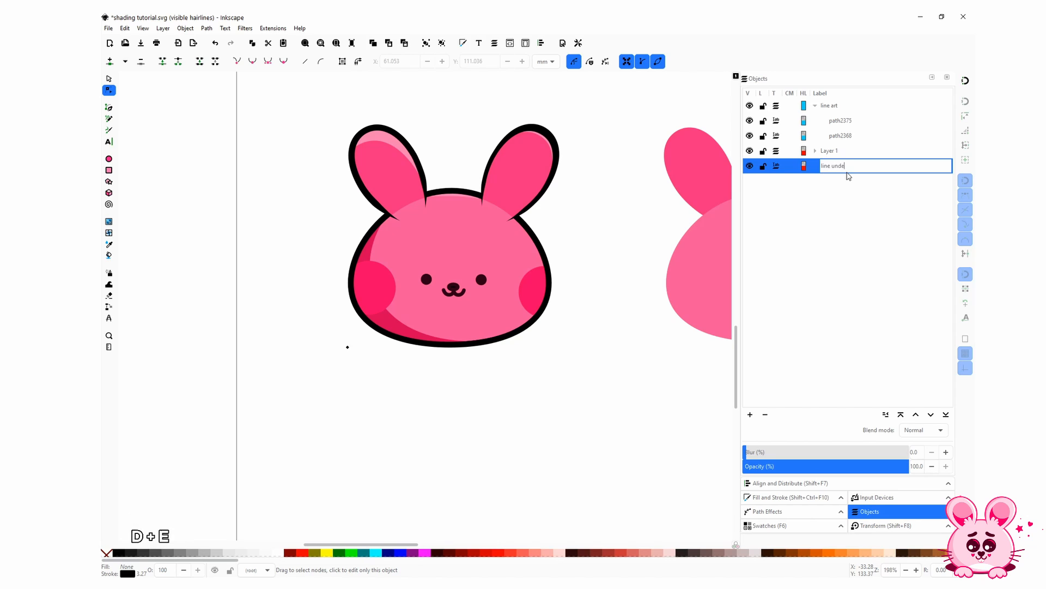
key(Return)
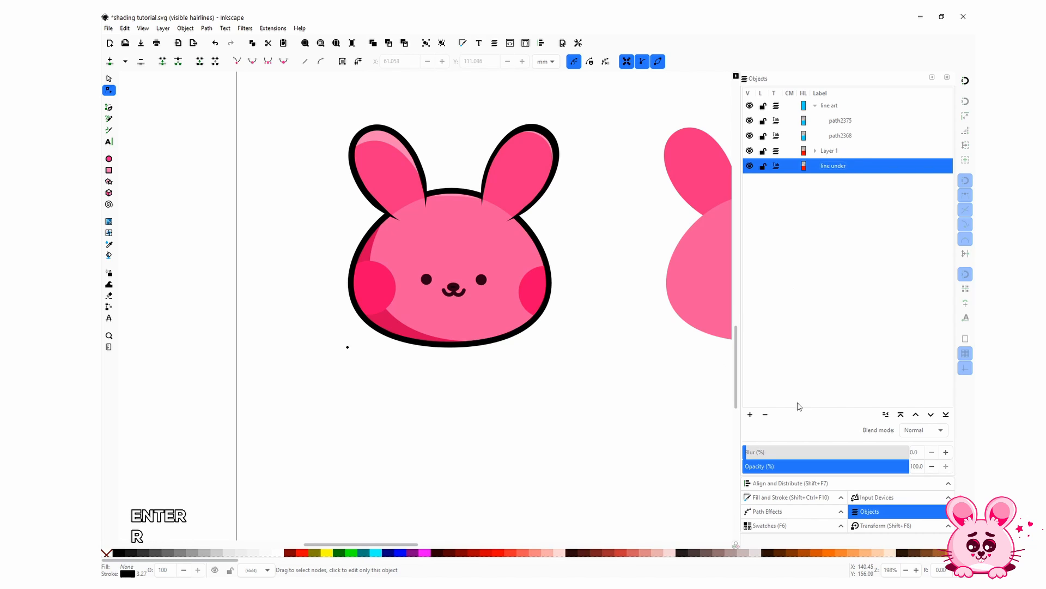
Apply the Power stroke path effect to the head outline
click(768, 512)
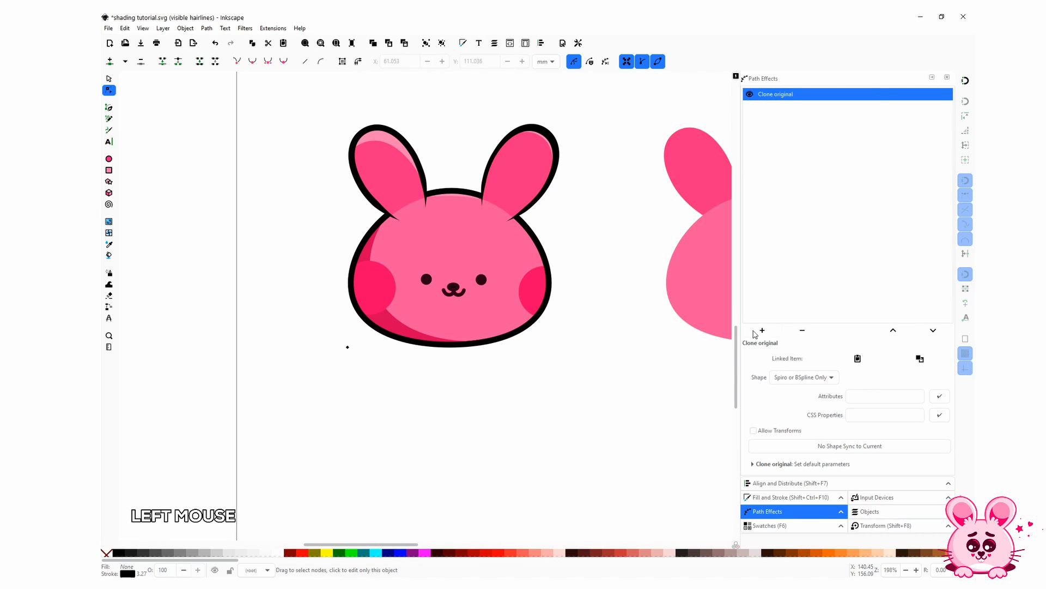
click(762, 330)
click(517, 133)
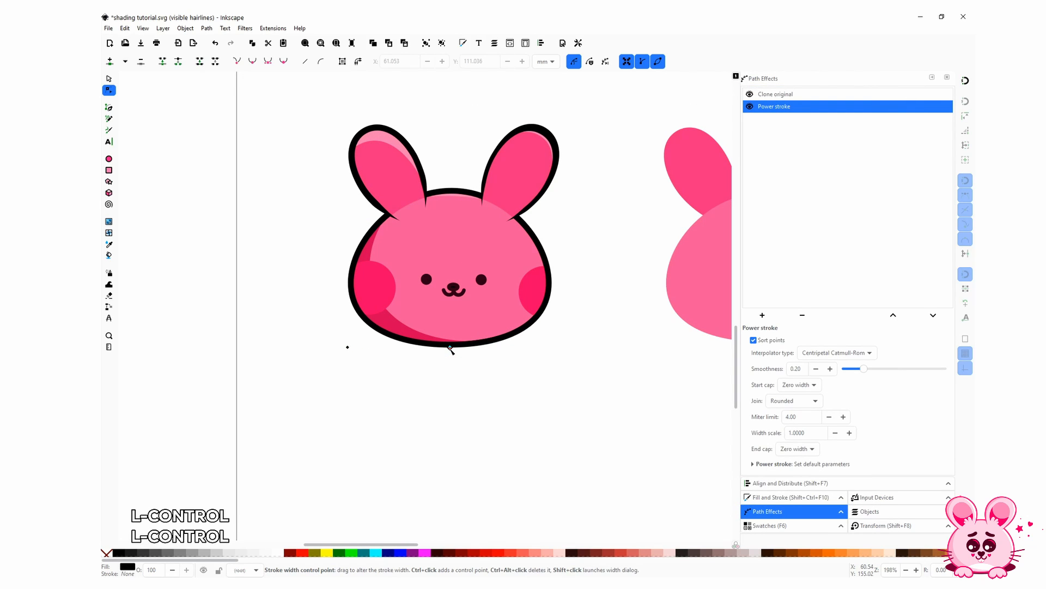
Place width control points at the top of the head and the chin, and thicken the head outline at the chin
ctrl+click(450, 348)
mouse_move(450, 348)
mouse_down()
mouse_move(524, 338)
mouse_move(551, 320)
mouse_move(450, 191)
mouse_up()
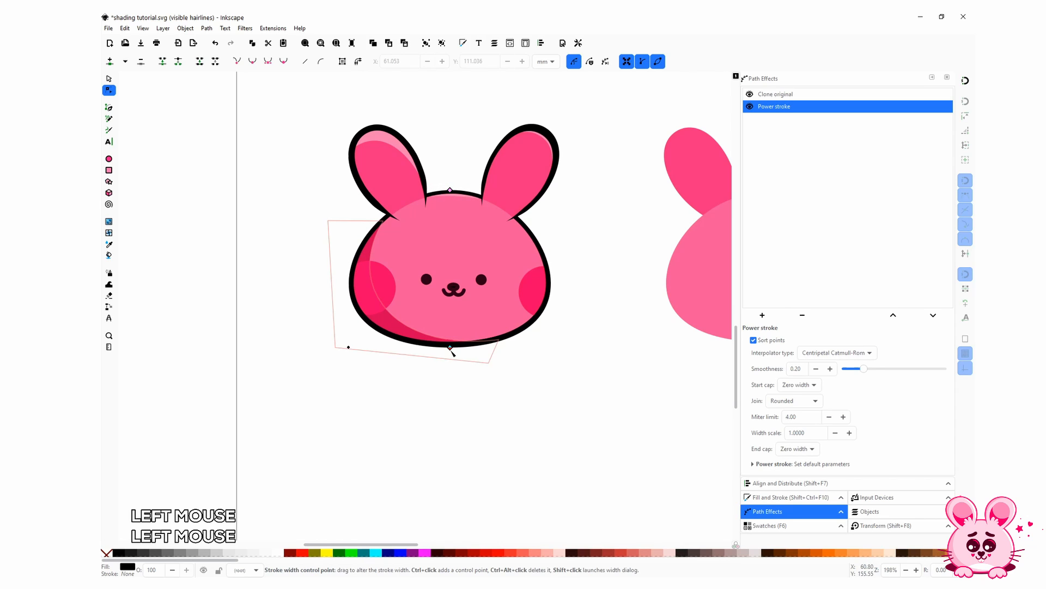
drag(451, 348, 454, 350)
click(517, 396)
Reshape the right ear's highlight by moving its two end nodes further down the ear's edges and adjusting their curve handles
scroll(519, 389, down, 1)
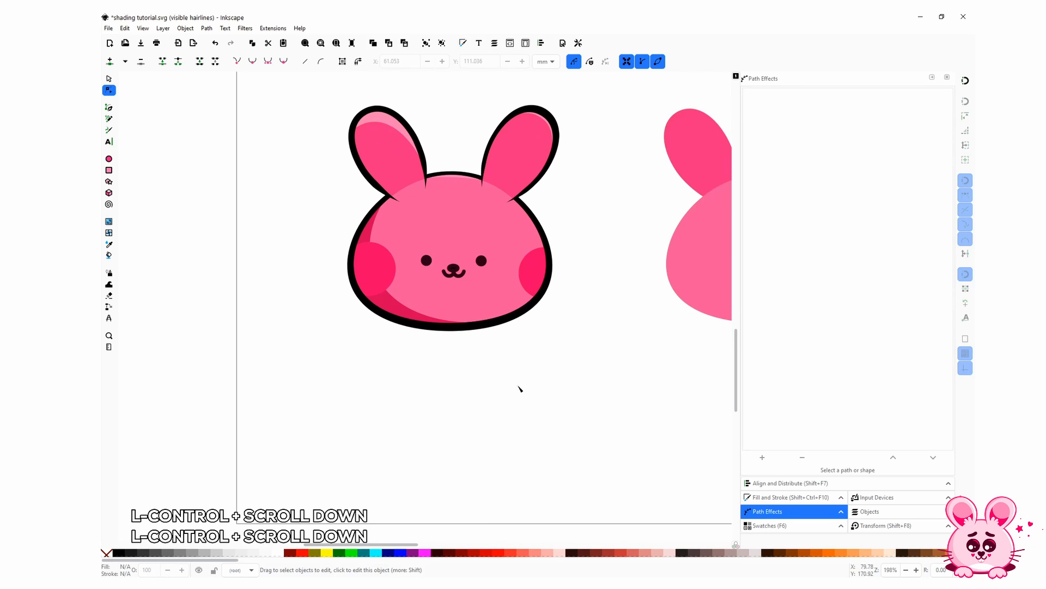
key(space)
scroll(484, 453, down, 1)
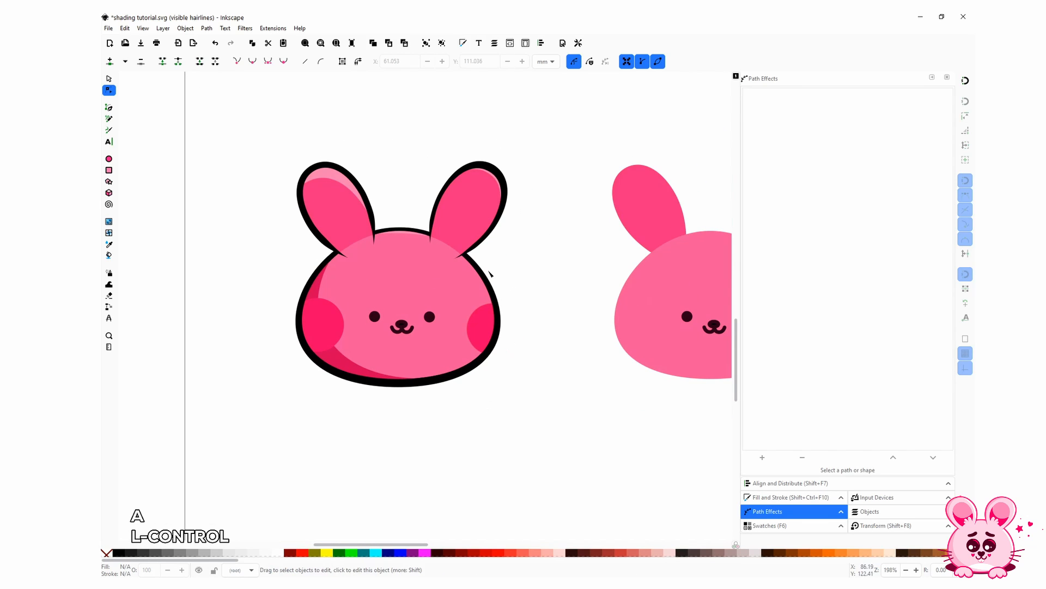
key(a)
click(486, 173)
scroll(521, 301, up, 1)
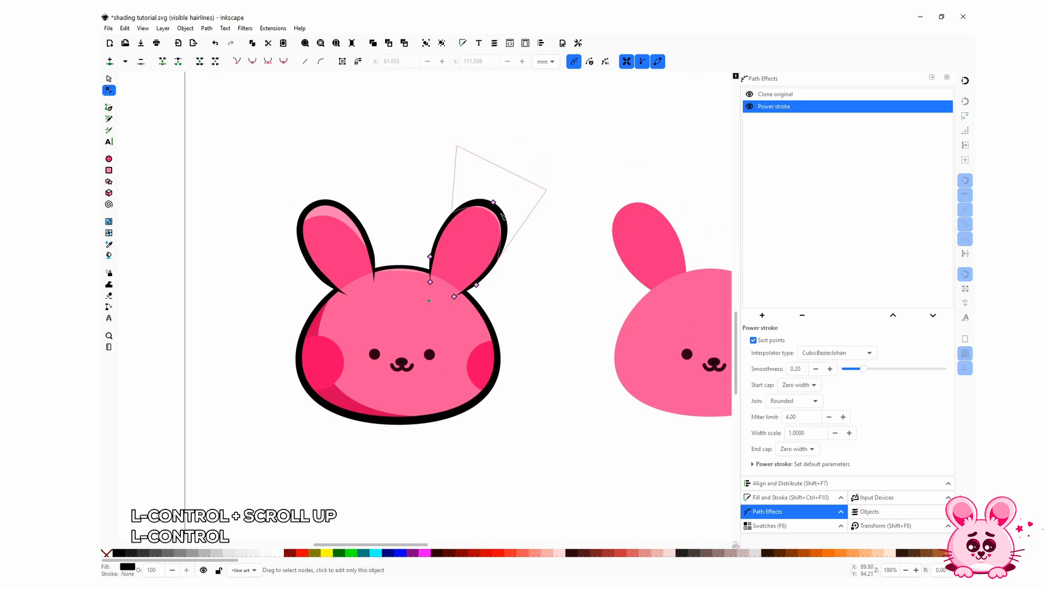
scroll(520, 301, up, 2)
click(520, 299)
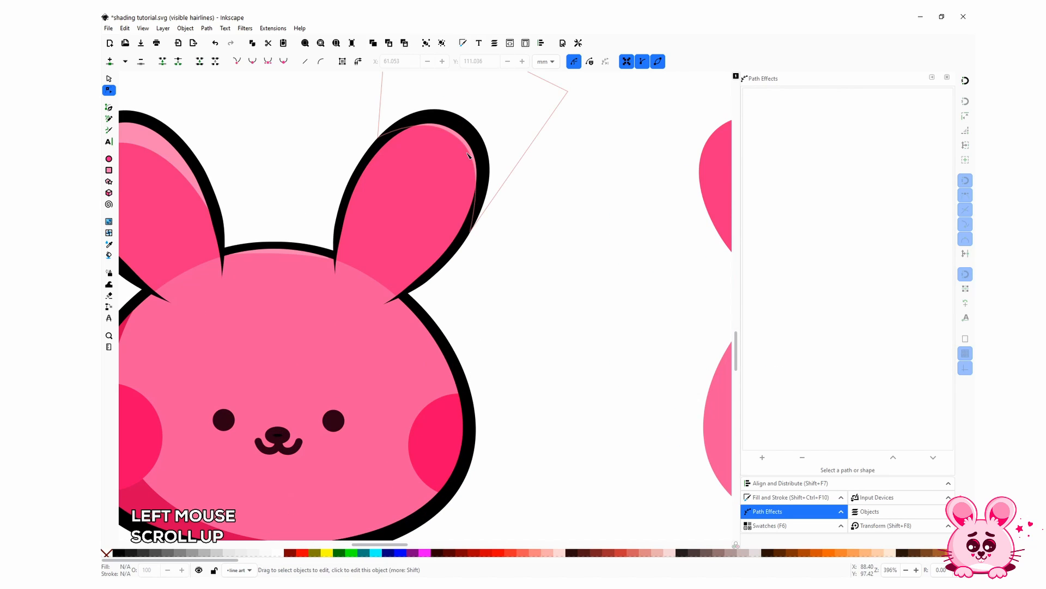
click(467, 151)
drag(379, 138, 369, 155)
drag(446, 131, 415, 124)
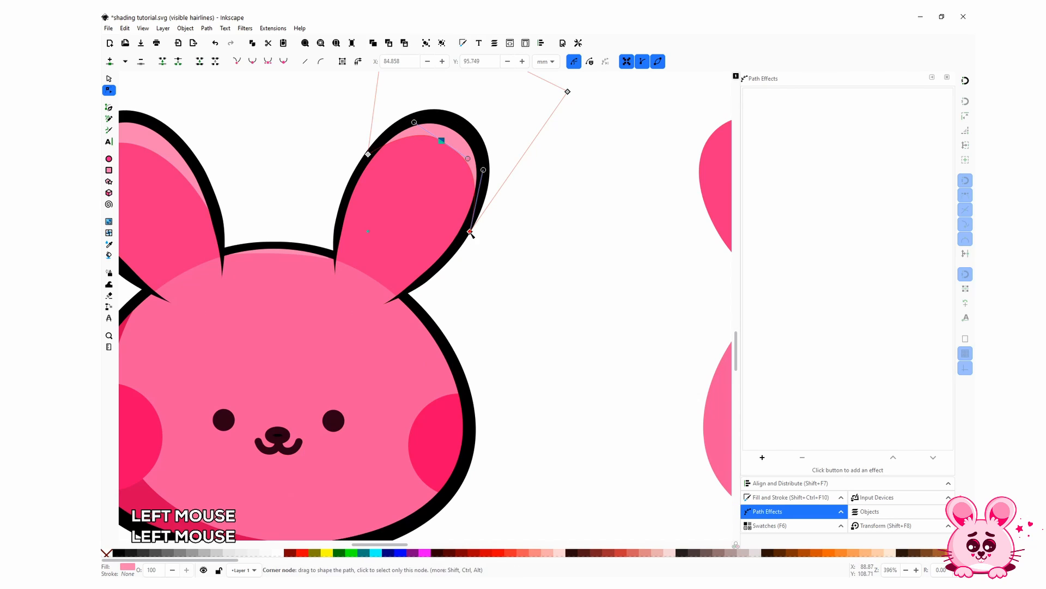
drag(470, 231, 463, 251)
drag(478, 189, 483, 178)
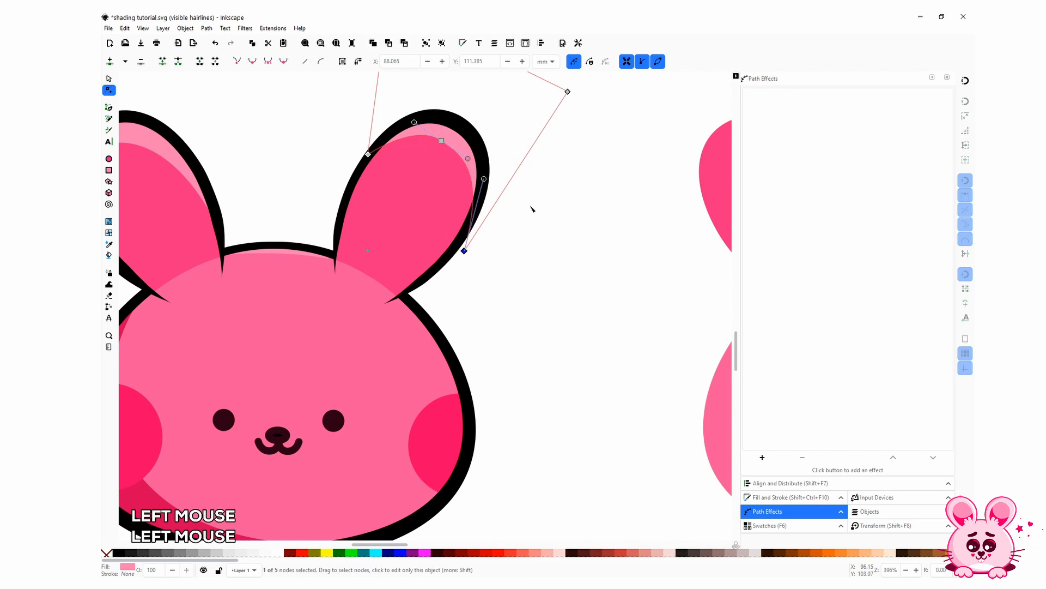
click(533, 209)
click(533, 210)
Move both cheek circles of the first bunny slightly inward from the face outline
scroll(520, 343, down, 2)
scroll(520, 343, down, 2)
click(482, 375)
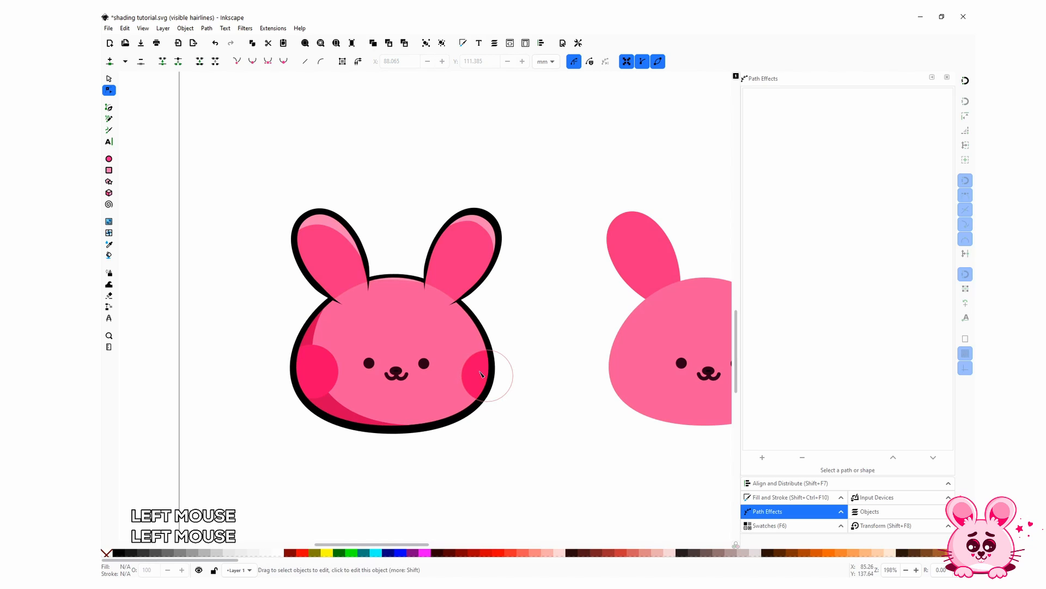
drag(489, 376, 474, 376)
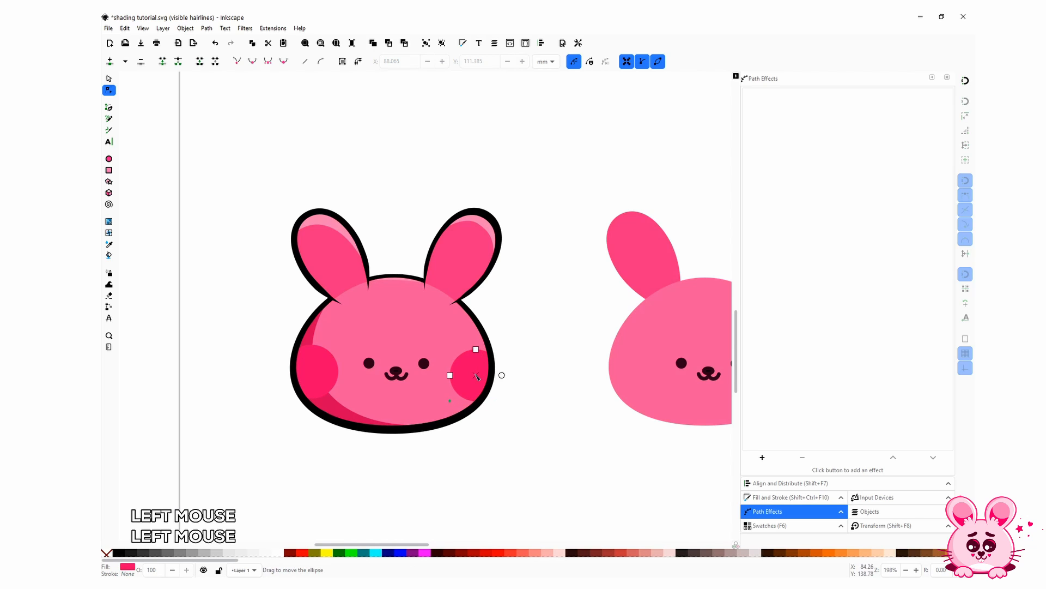
click(308, 374)
drag(308, 374, 322, 374)
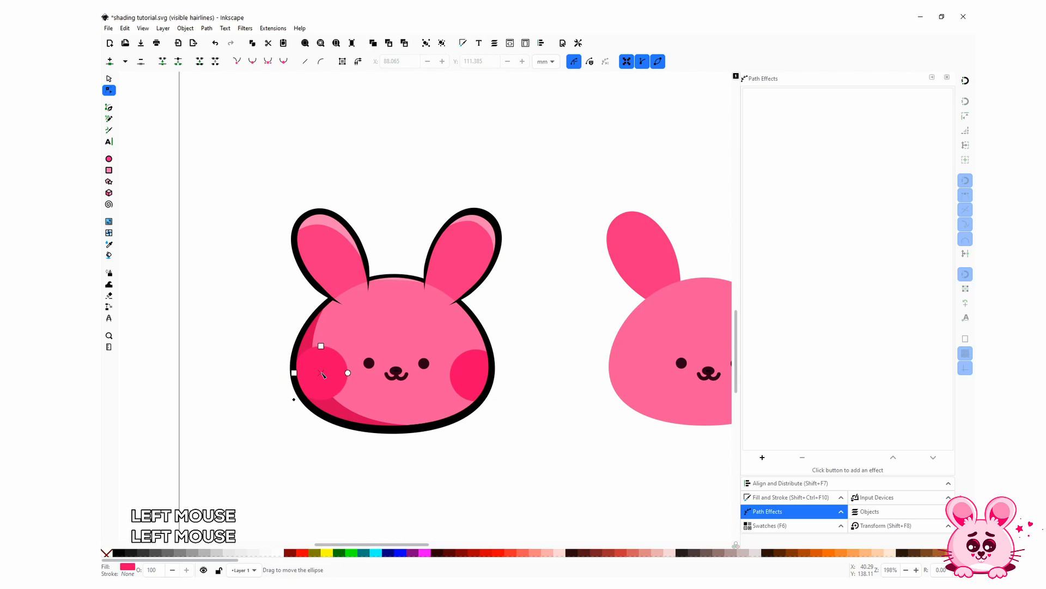
click(538, 360)
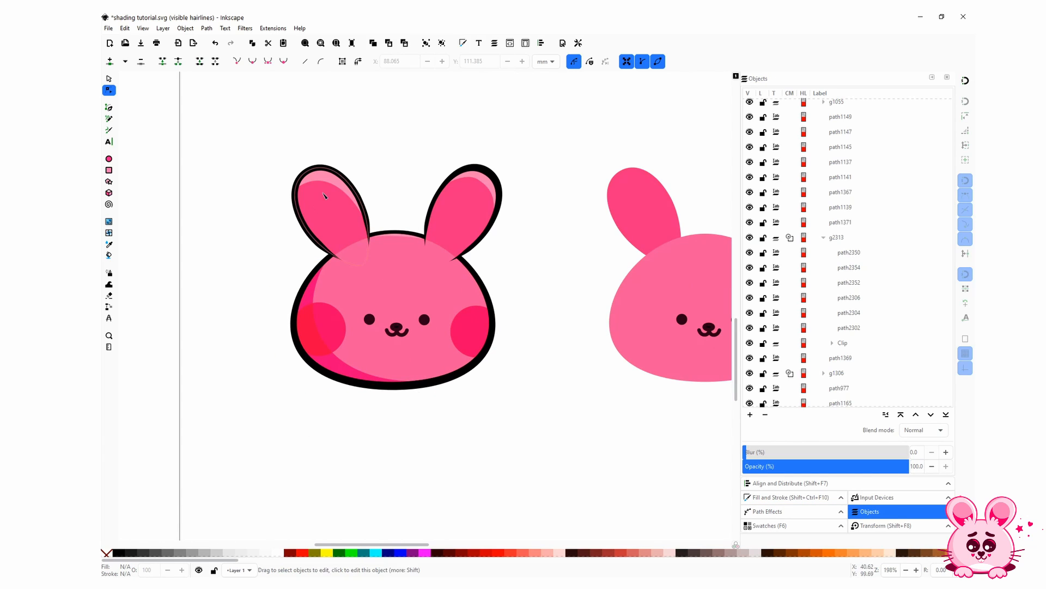
Adjust the node of the left ear's highlight at the ear's outer edge
click(323, 186)
drag(286, 198, 290, 192)
scroll(533, 294, down, 2)
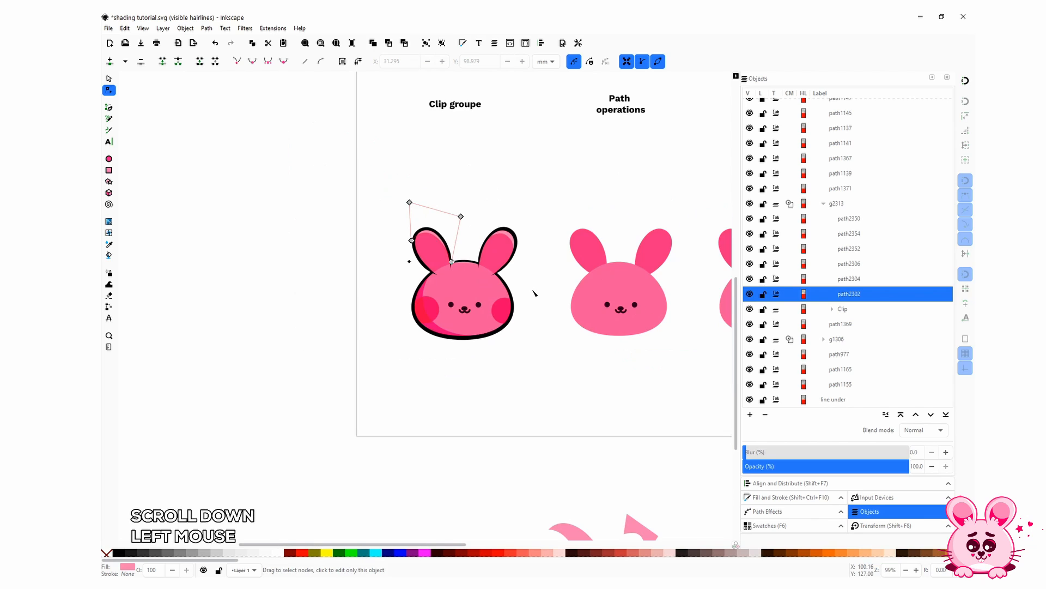
click(545, 293)
Recolor both ears of the first bunny with the pink sampled from its head
scroll(524, 306, up, 2)
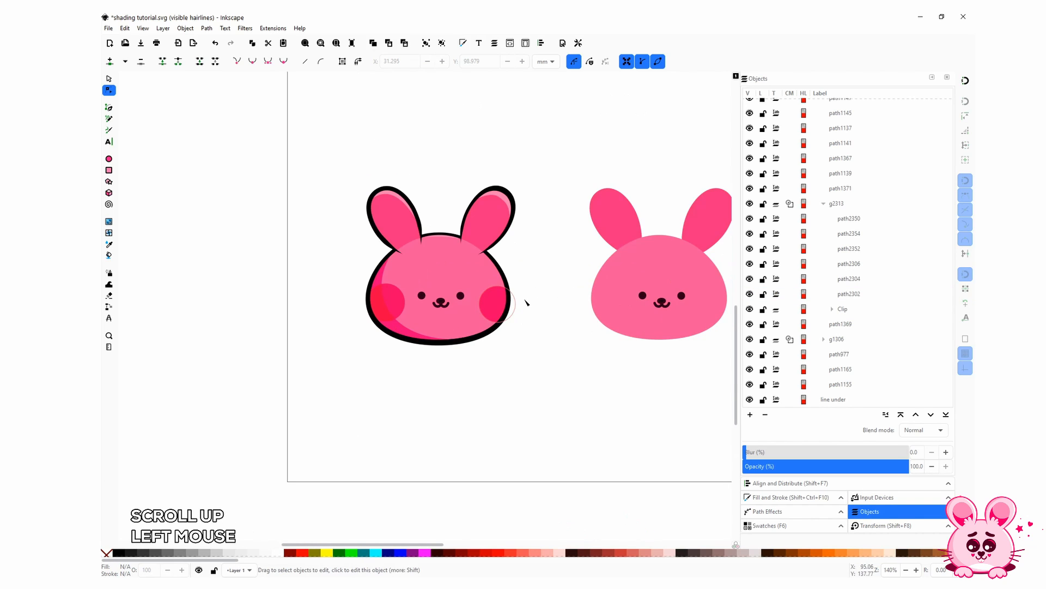
key(space)
key(space)
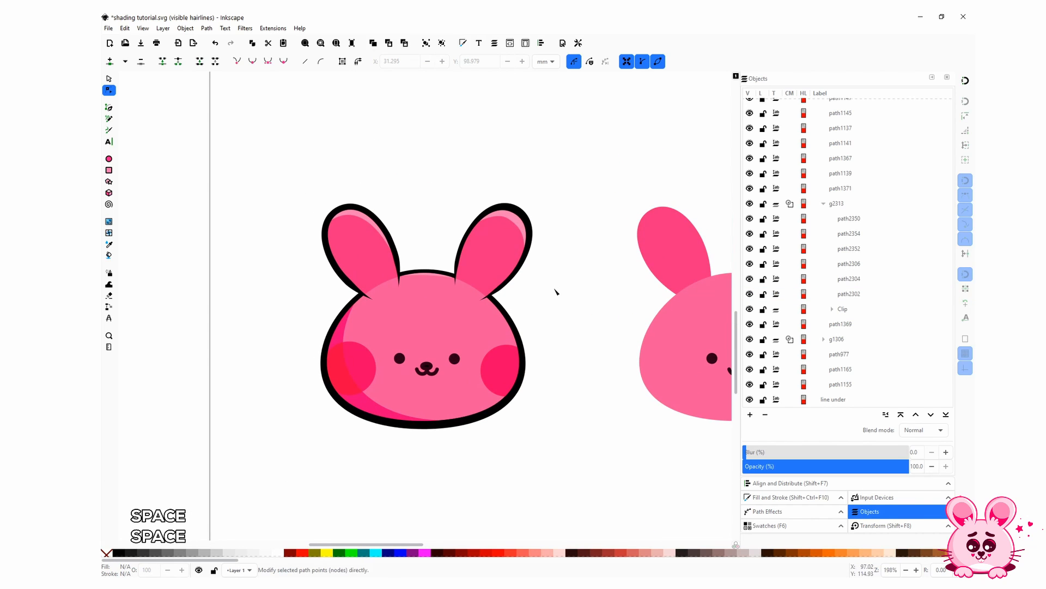
scroll(426, 280, up, 1)
ctrl+scroll(427, 334, up, 1)
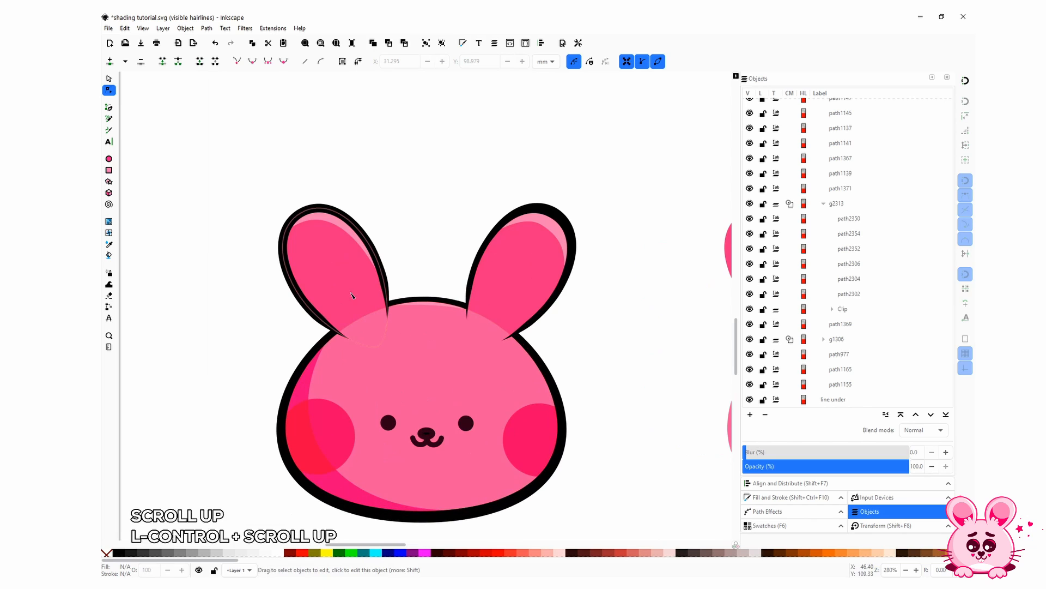
click(351, 295)
shift+click(521, 256)
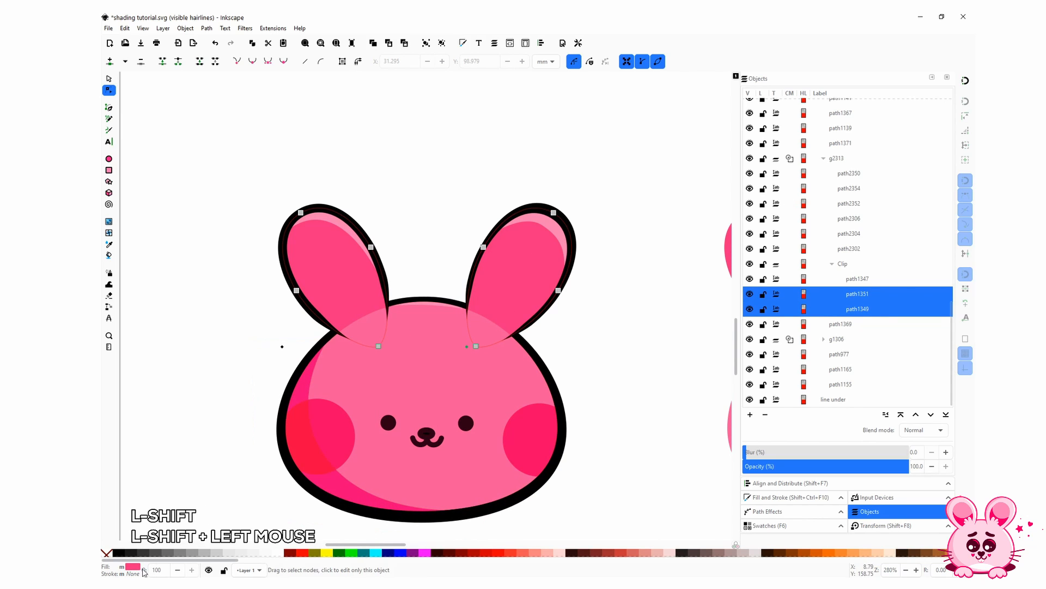
key(i)
click(458, 389)
key(a)
click(592, 336)
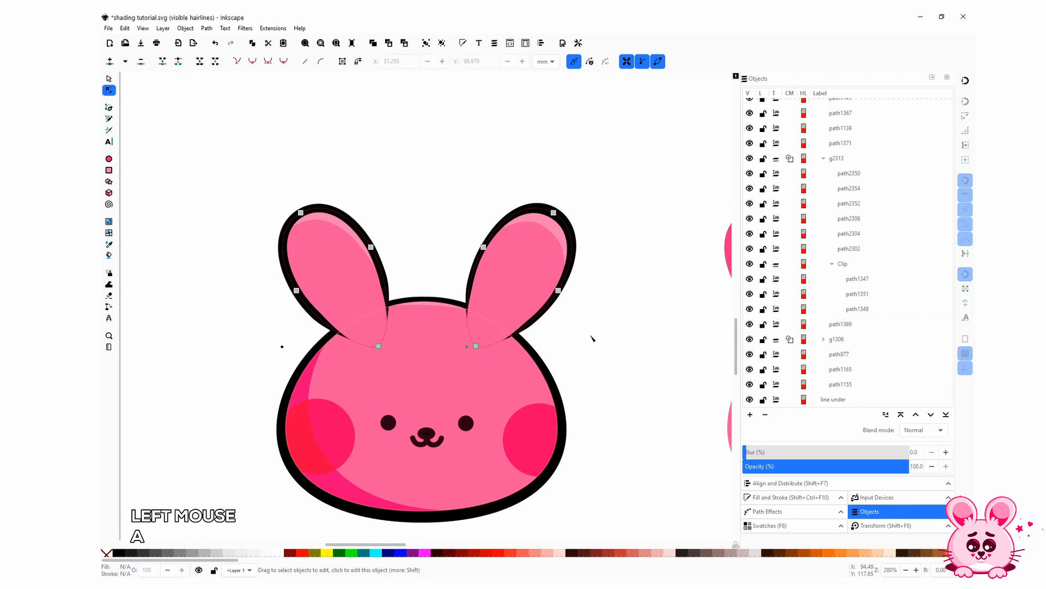
Compare the shaded Clip groupe bunny with the plain bunnies under the Path operations and Mask headings
ctrl+scroll(590, 354, down, 2)
alt+scroll(589, 357, down, 2)
scroll(589, 358, down, 2)
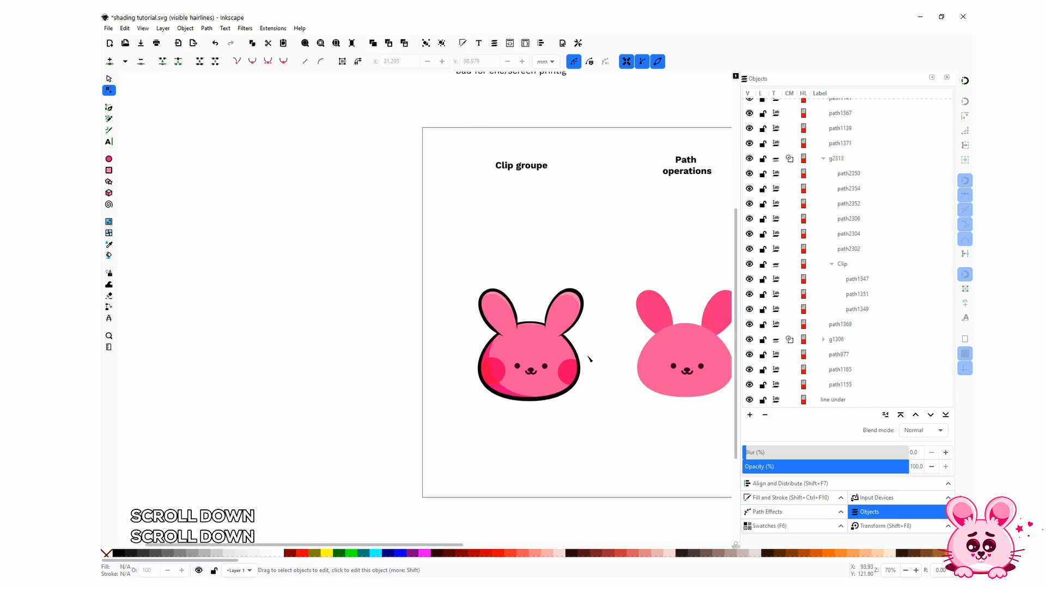
scroll(625, 393, up, 2)
key(space)
drag(624, 393, 408, 476)
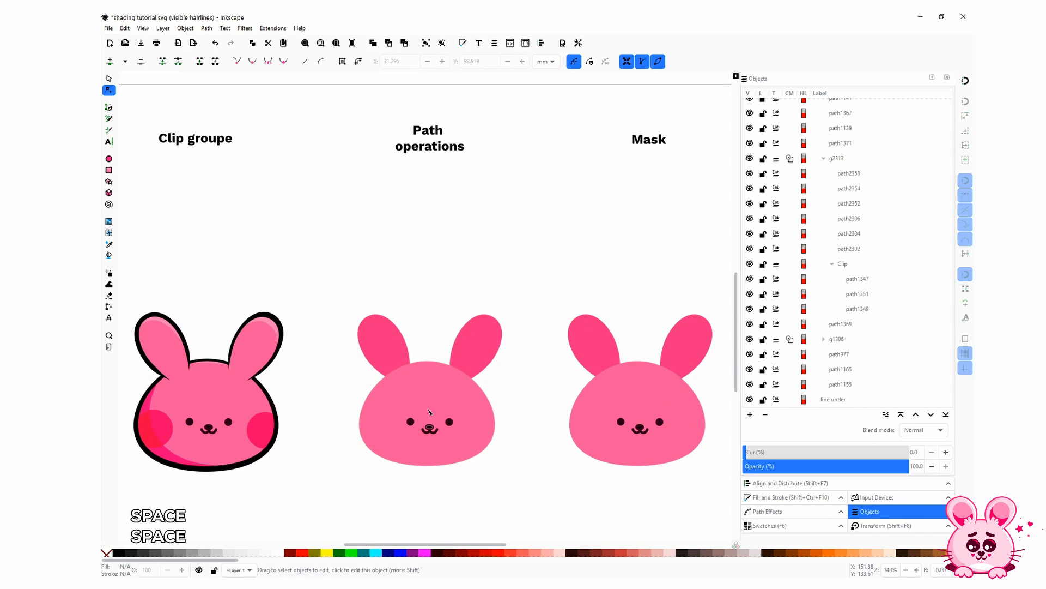
click(110, 80)
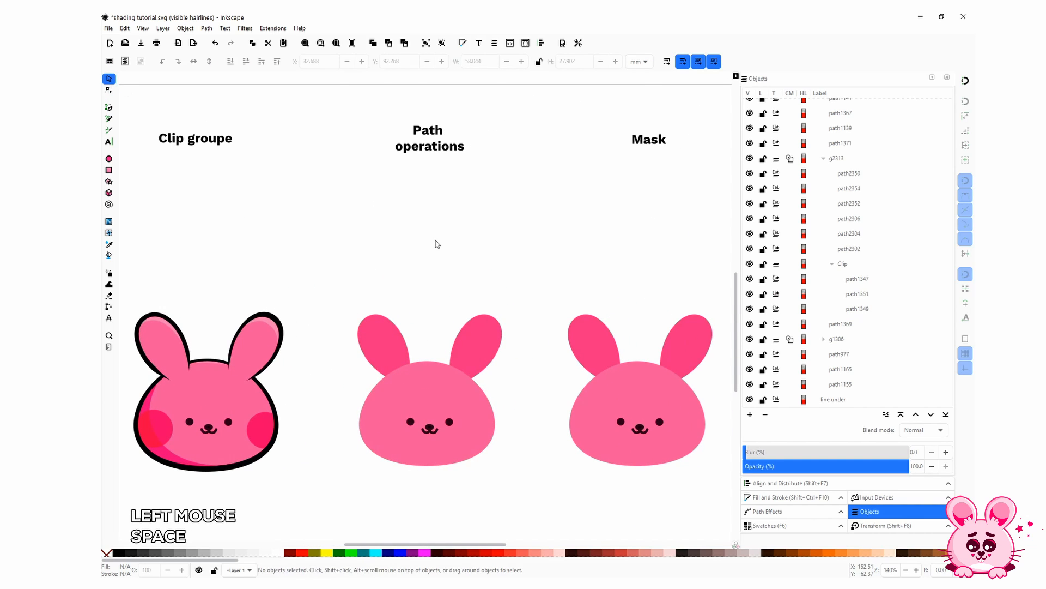
key(space)
drag(274, 322, 379, 295)
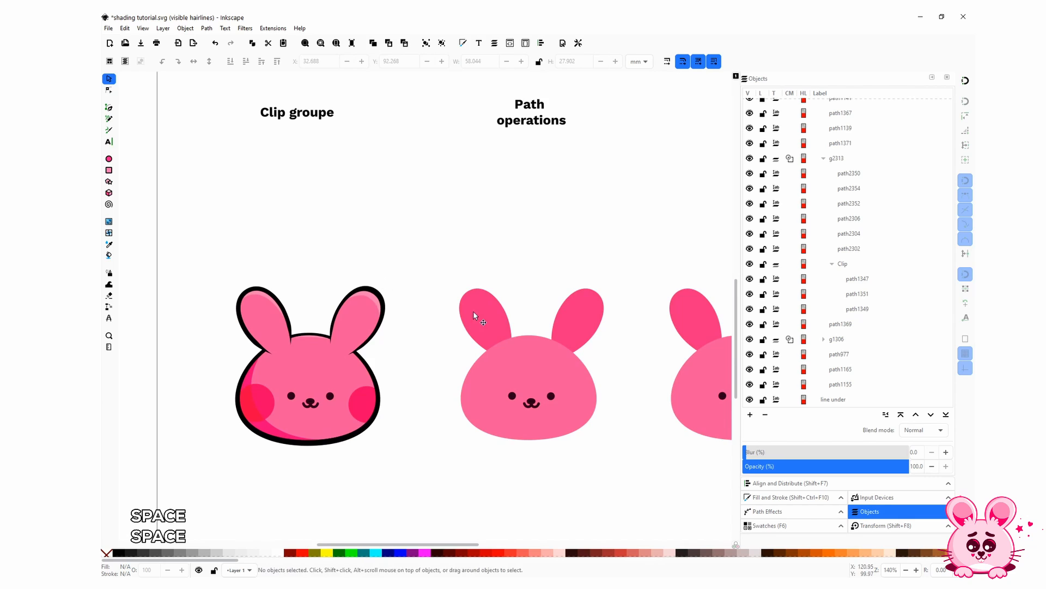
key(space)
drag(543, 328, 455, 323)
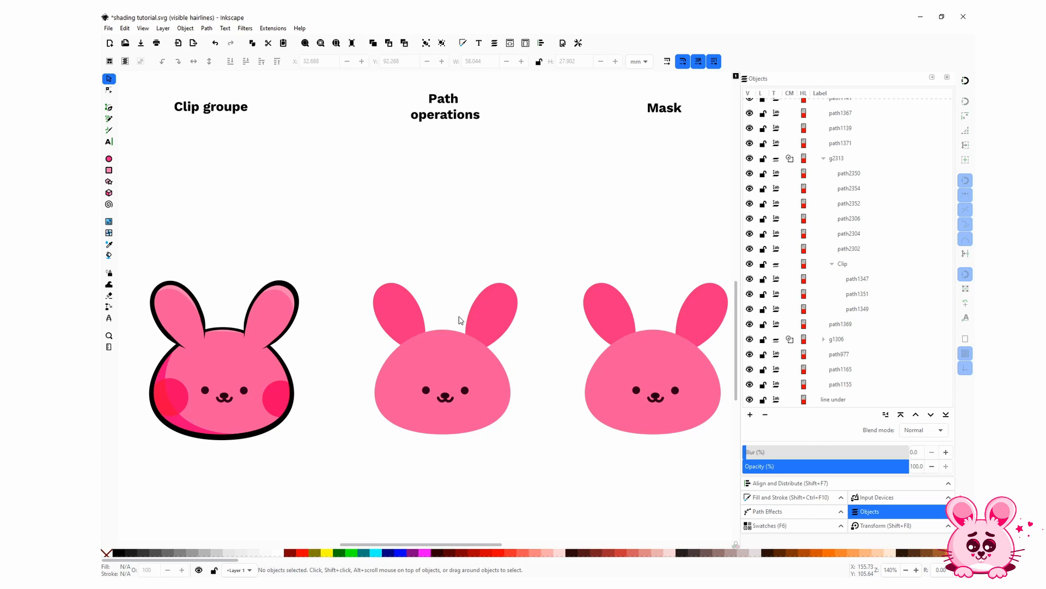
scroll(446, 332, up, 1)
key(space)
drag(458, 345, 471, 322)
ctrl+scroll(462, 361, down, 2)
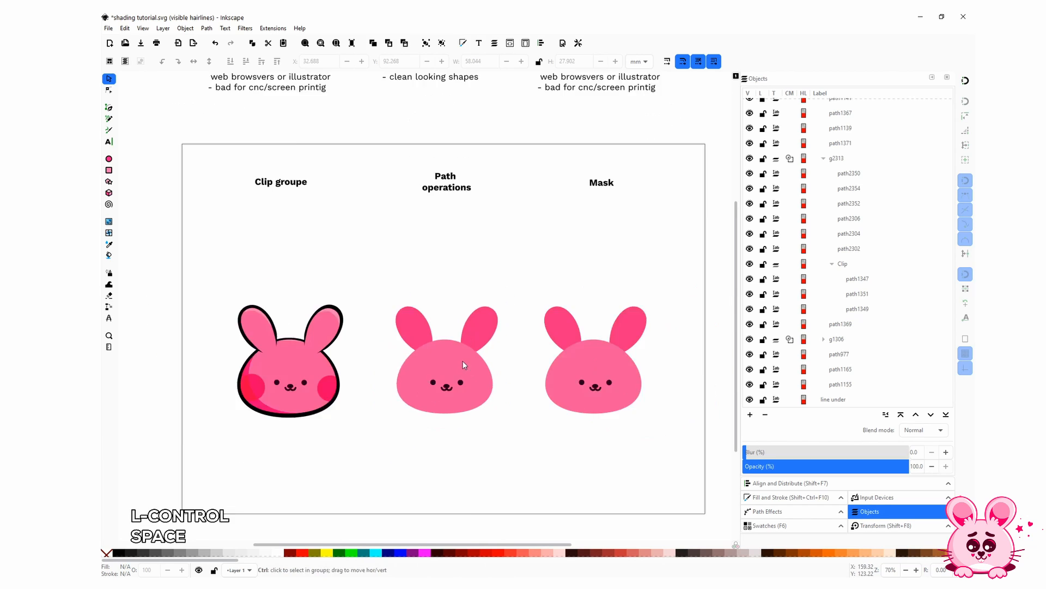
Move the three shading shapes from below the page onto the bunny under Path operations
key(space)
drag(446, 450, 424, 370)
drag(314, 370, 513, 516)
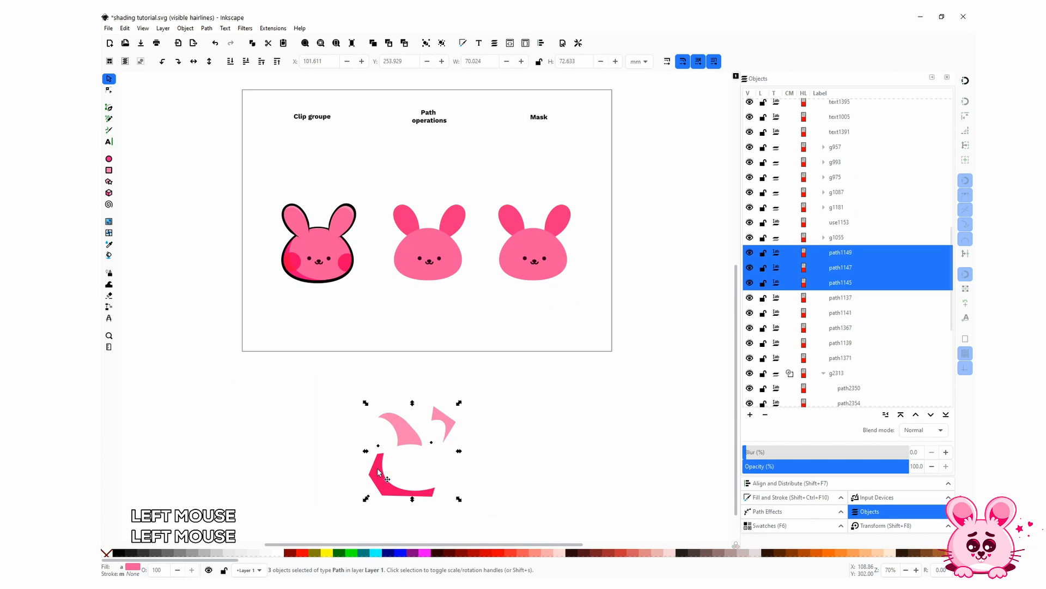
drag(381, 482, 396, 263)
ctrl+scroll(417, 299, up, 3)
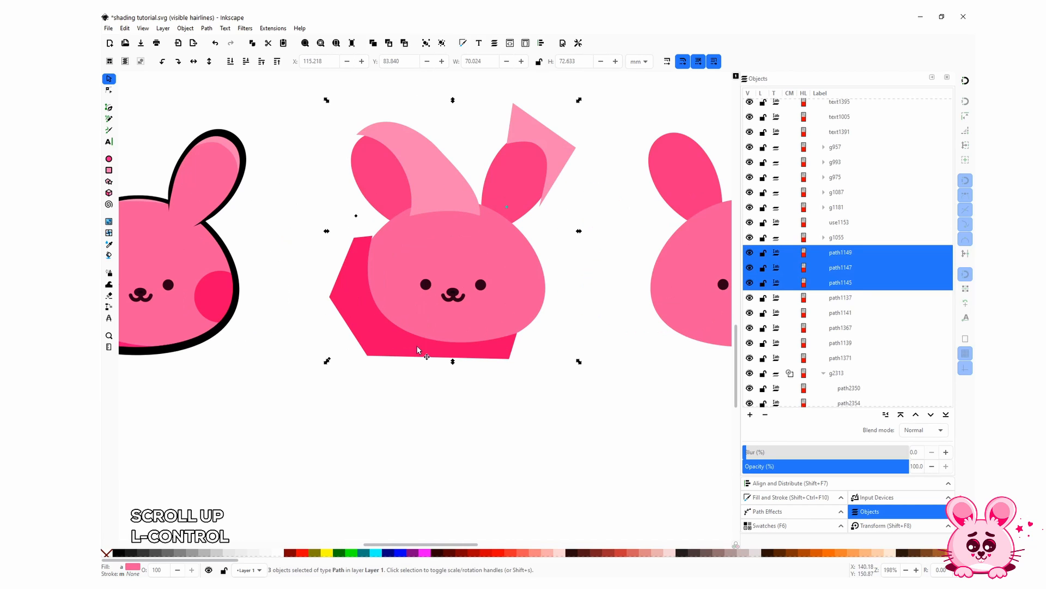
Nudge the left ear's highlight shape slightly upward on the Path operations bunny
click(430, 189)
drag(429, 189, 427, 184)
click(362, 319)
click(416, 394)
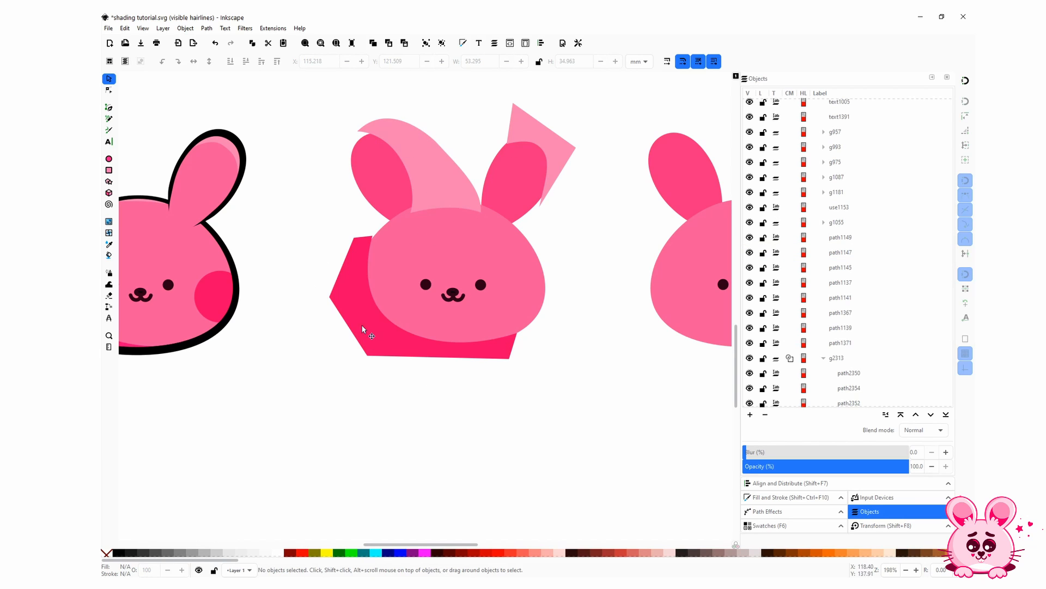
Duplicate the head and both ears of the Path operations bunny in place, on top of the other objects
click(447, 398)
click(533, 286)
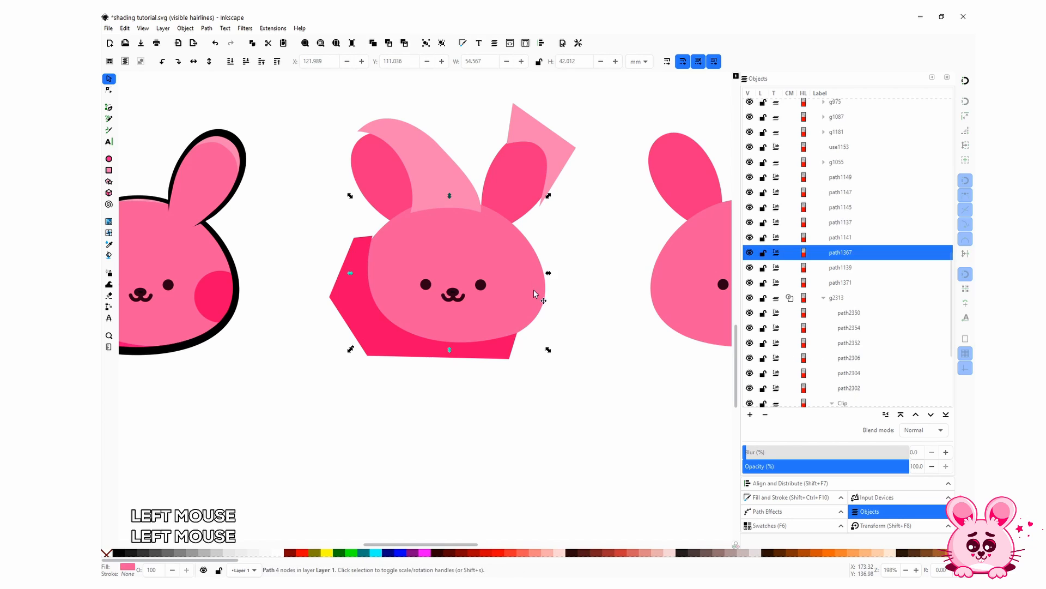
shift+click(535, 173)
shift+click(535, 173)
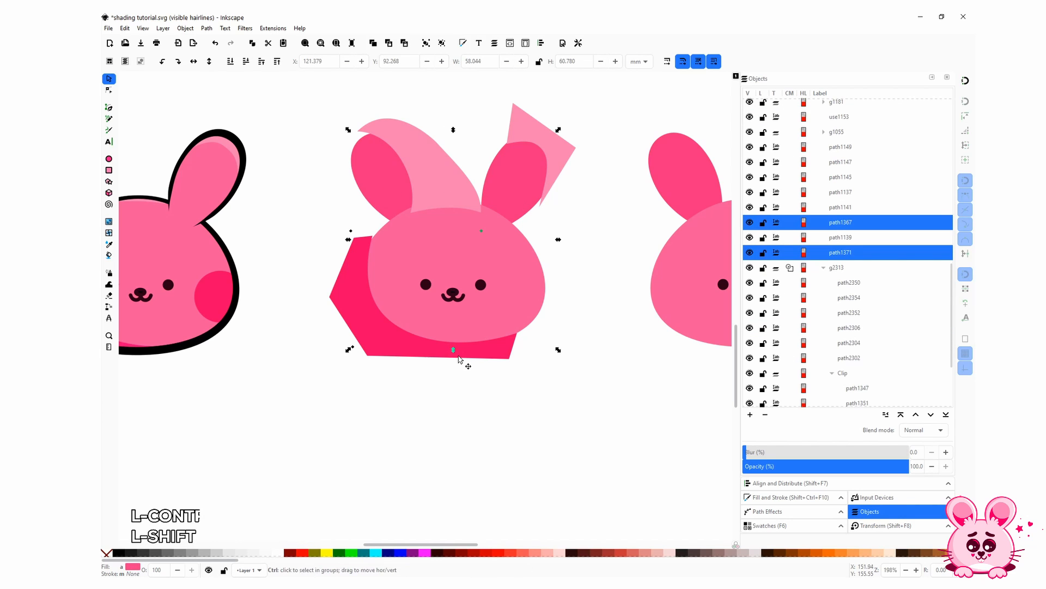
key(ctrl+c)
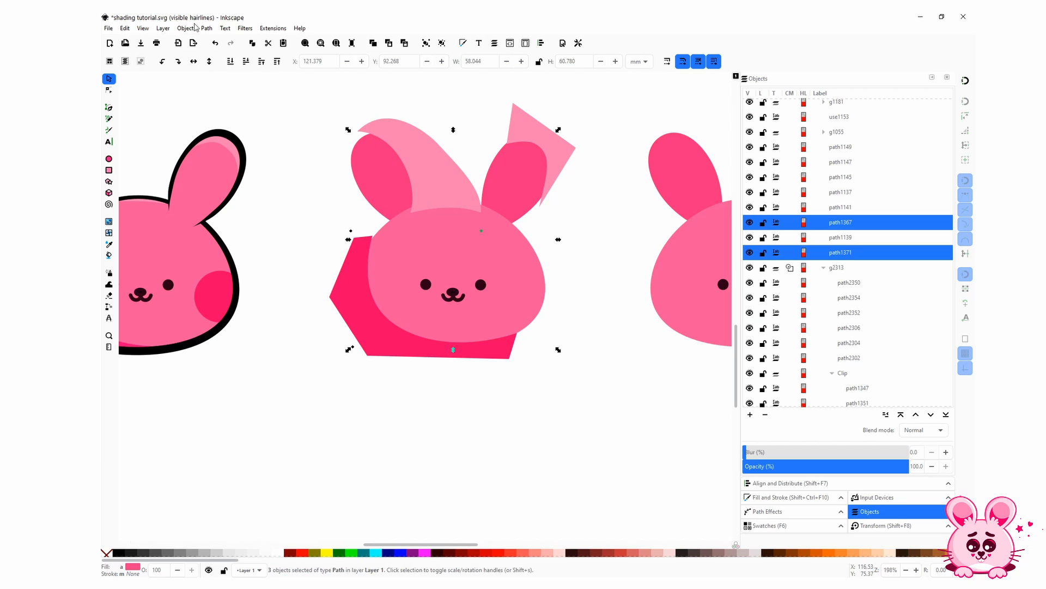
key(ctrl+f)
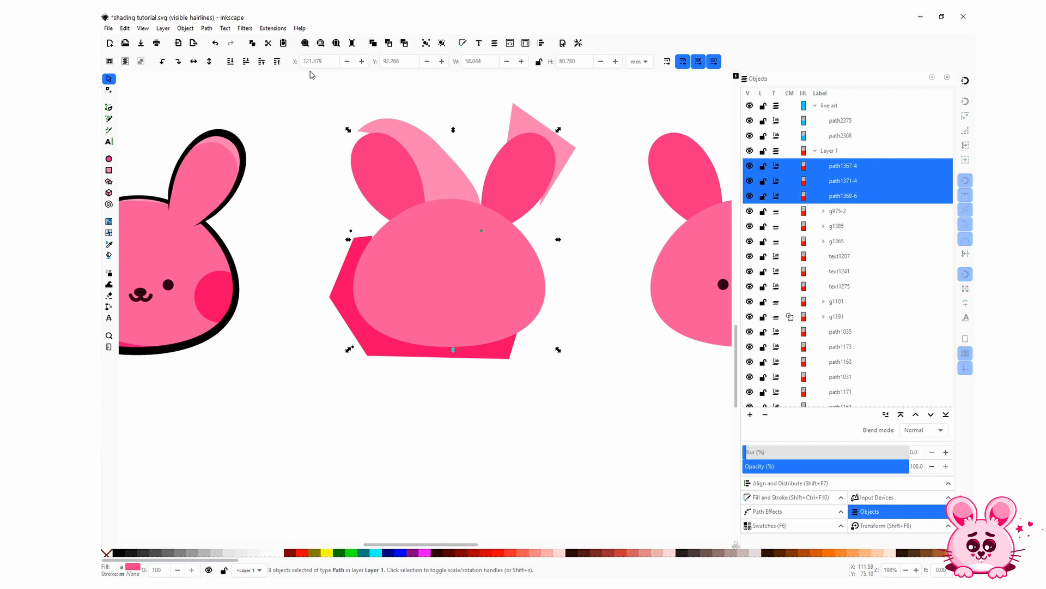
Union the duplicated head and ears into one bunny silhouette and copy it
click(209, 29)
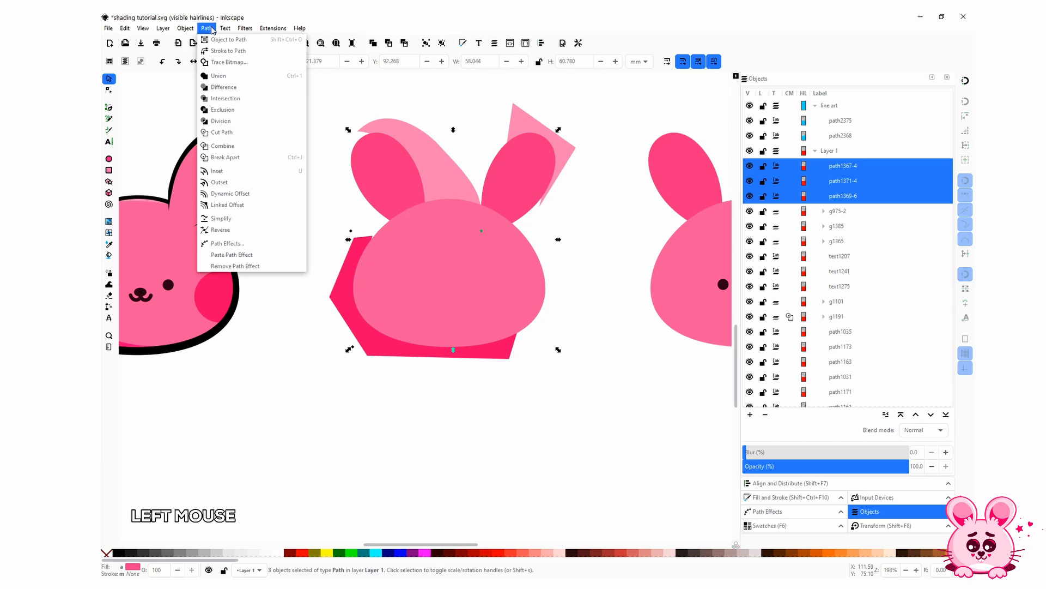
click(240, 79)
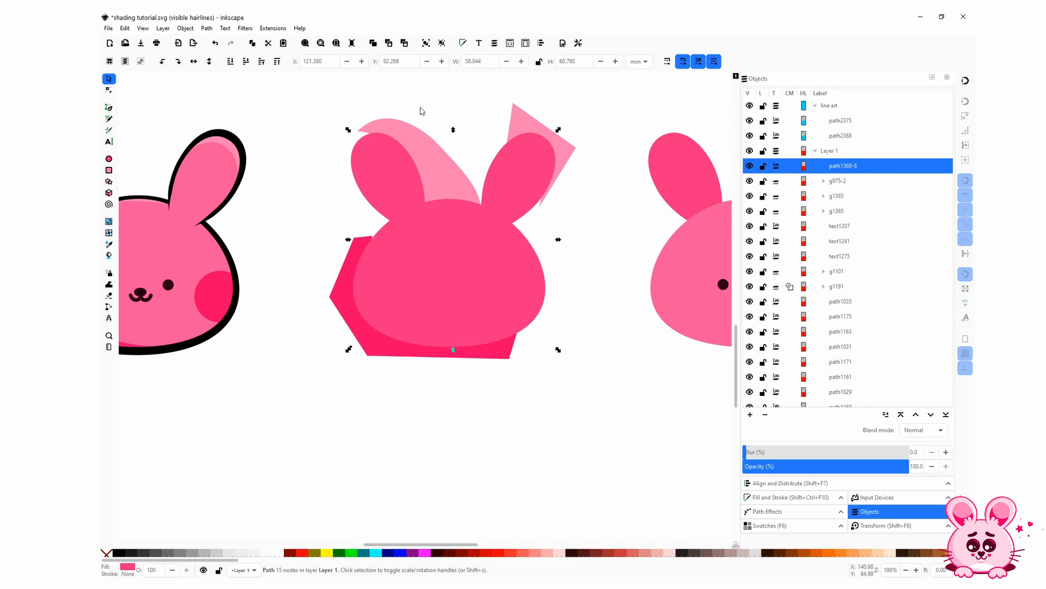
click(423, 240)
key(ctrl+c)
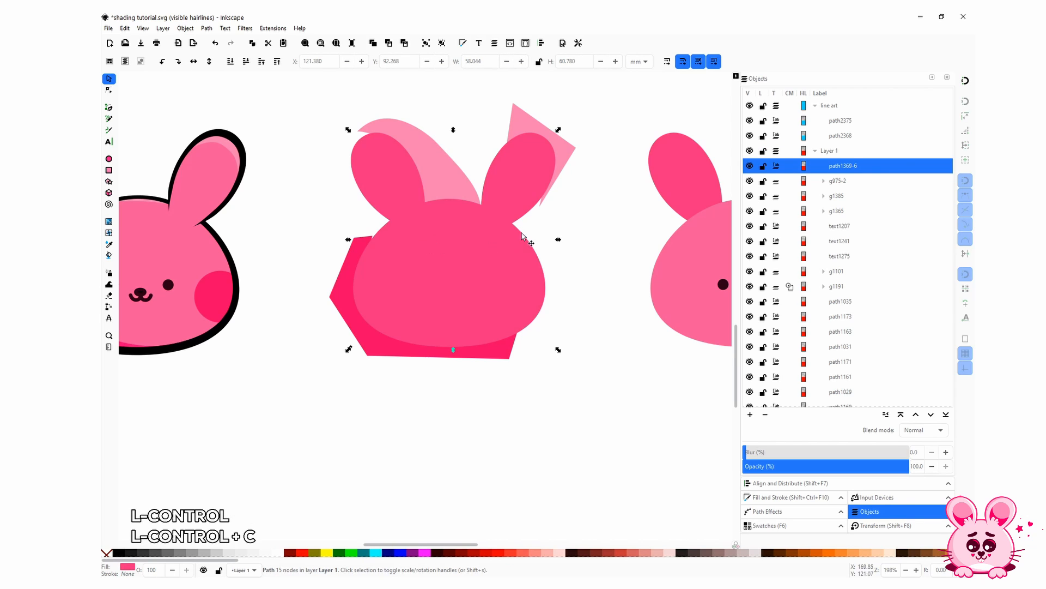
Intersect the bunny silhouette with the light pink highlight shape spanning the left ear and the top of the head
click(396, 103)
click(378, 149)
key(shift)
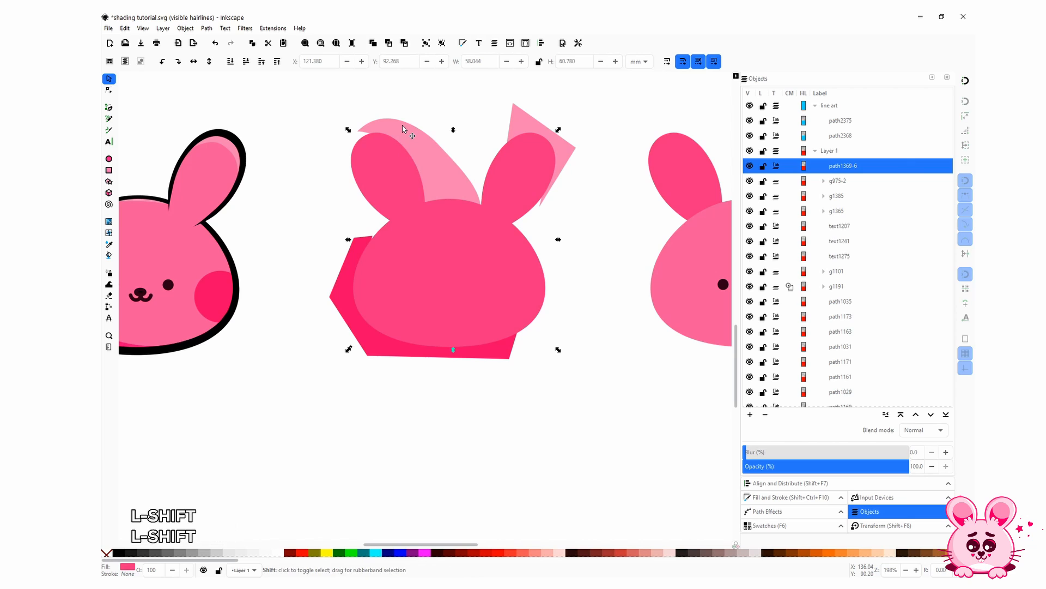
shift+click(410, 132)
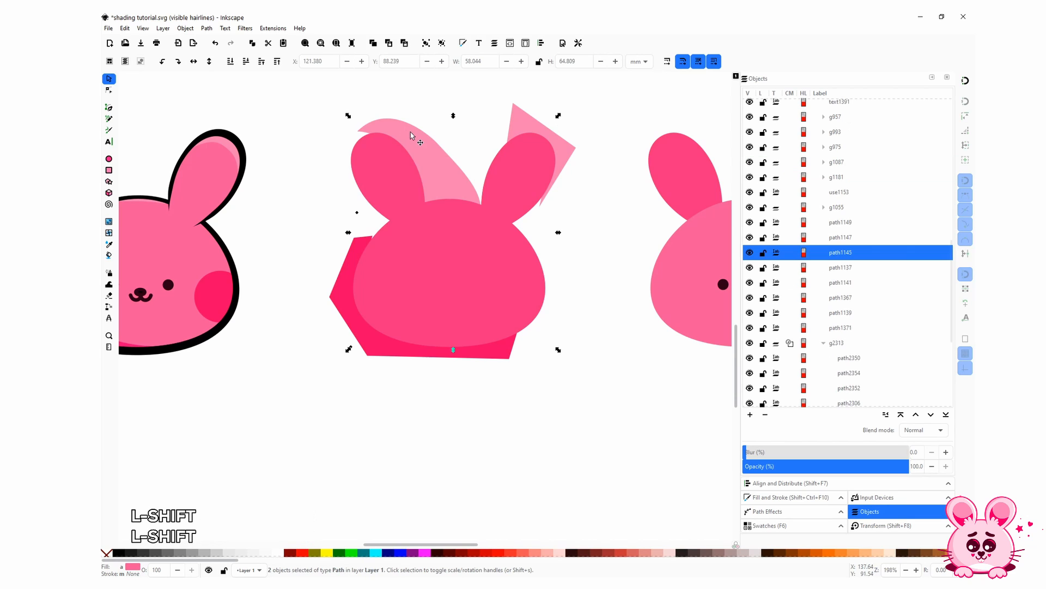
click(207, 29)
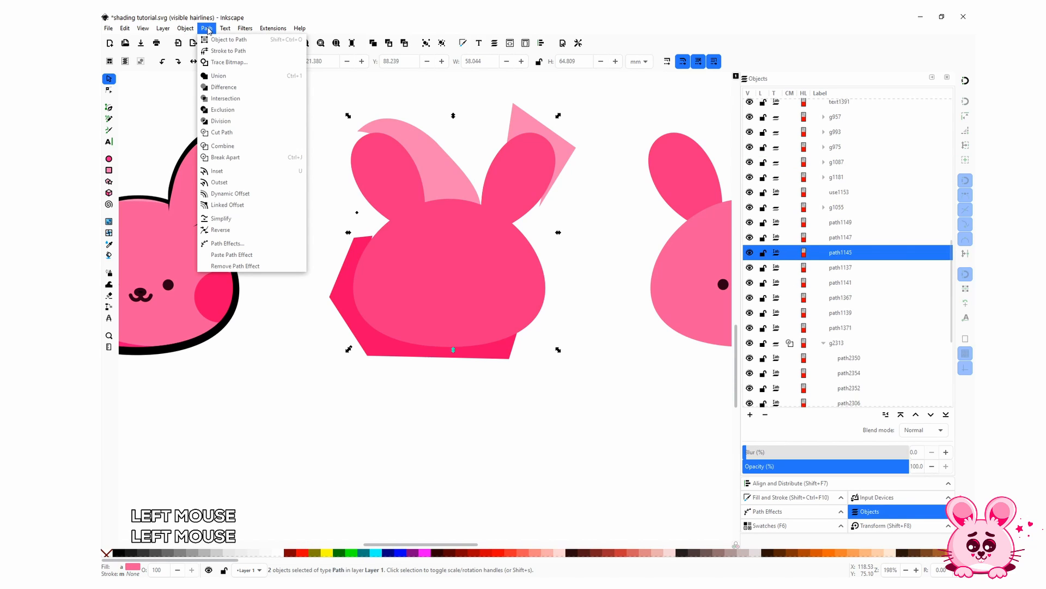
click(237, 99)
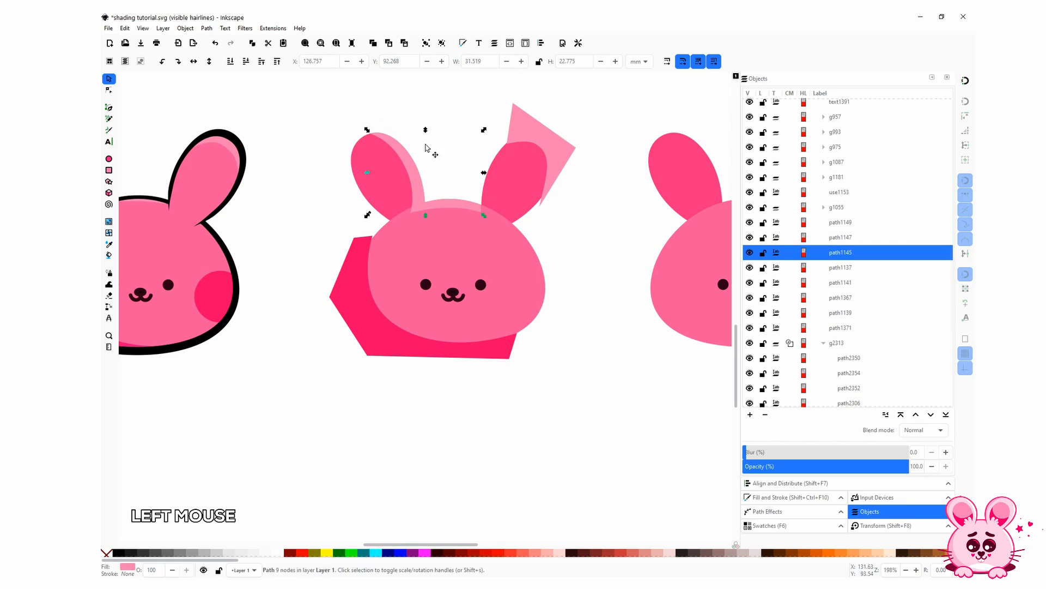
Inspect the nodes of the trimmed highlight along the left ear and the top of the head
click(442, 137)
key(a)
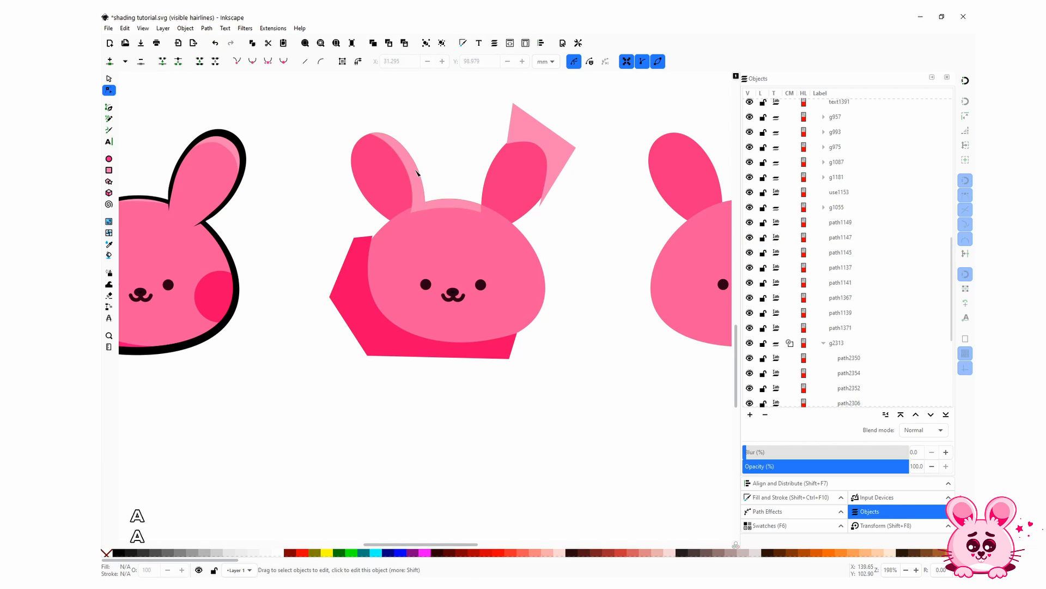
click(418, 173)
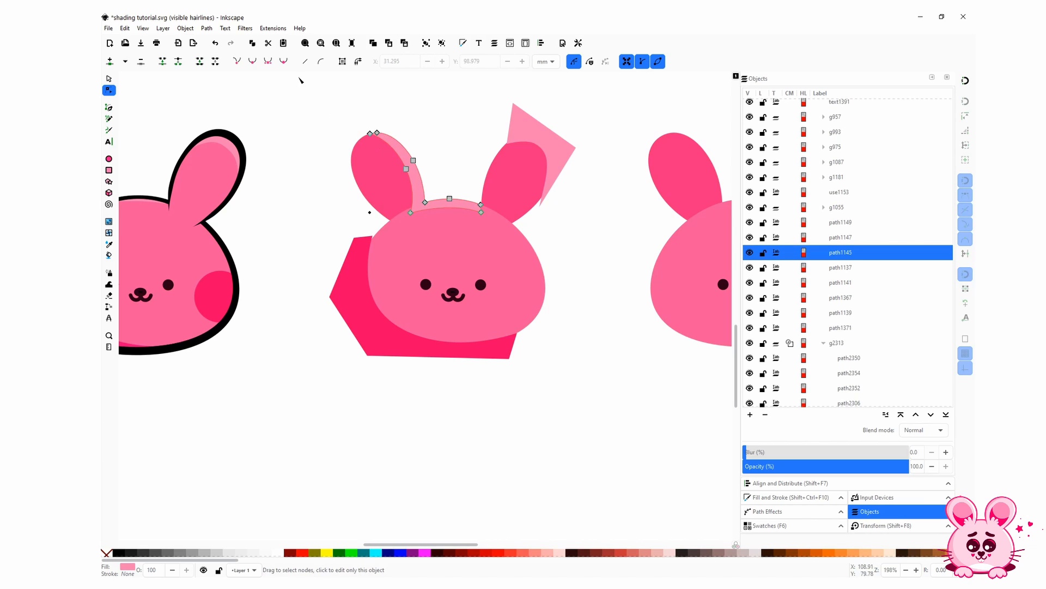
click(109, 80)
click(425, 131)
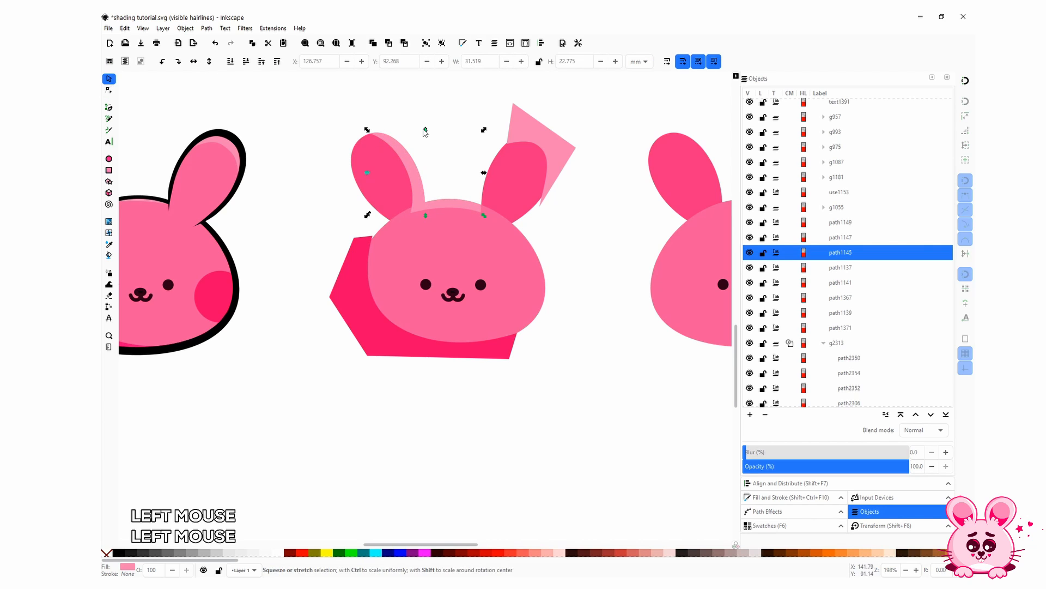
click(440, 139)
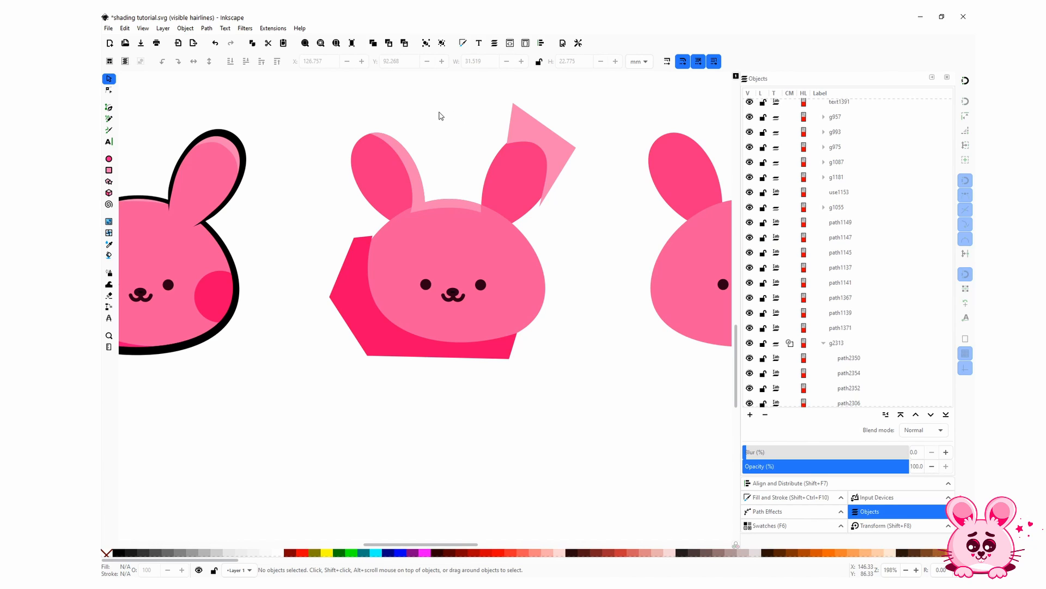
Paste the silhouette in place and intersect it with the light pink highlight shape on the right ear
key(ctrl)
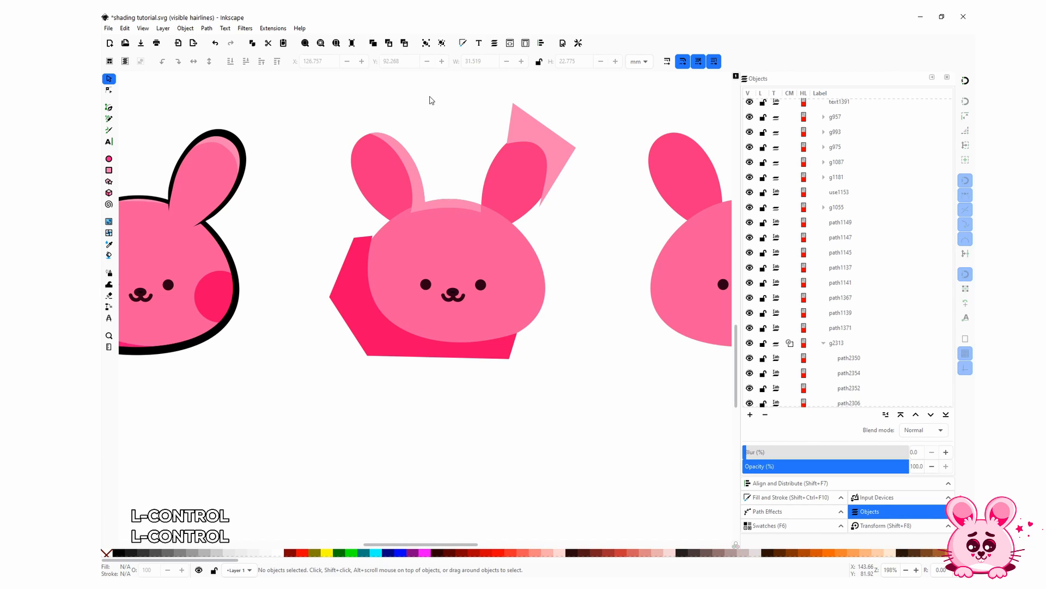
key(ctrl)
key(ctrl)
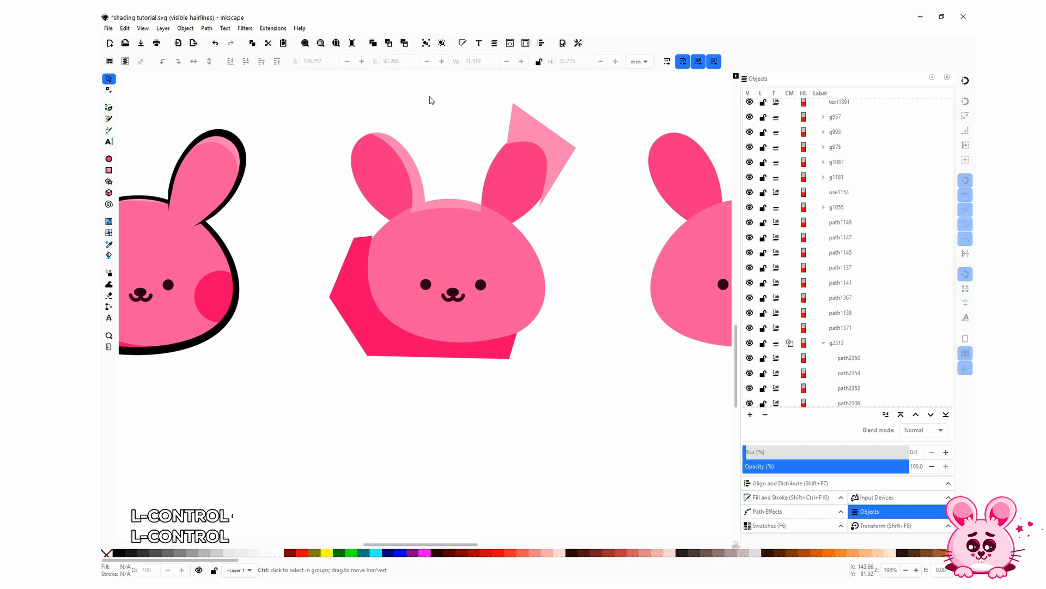
key(ctrl+alt+v)
shift+click(531, 117)
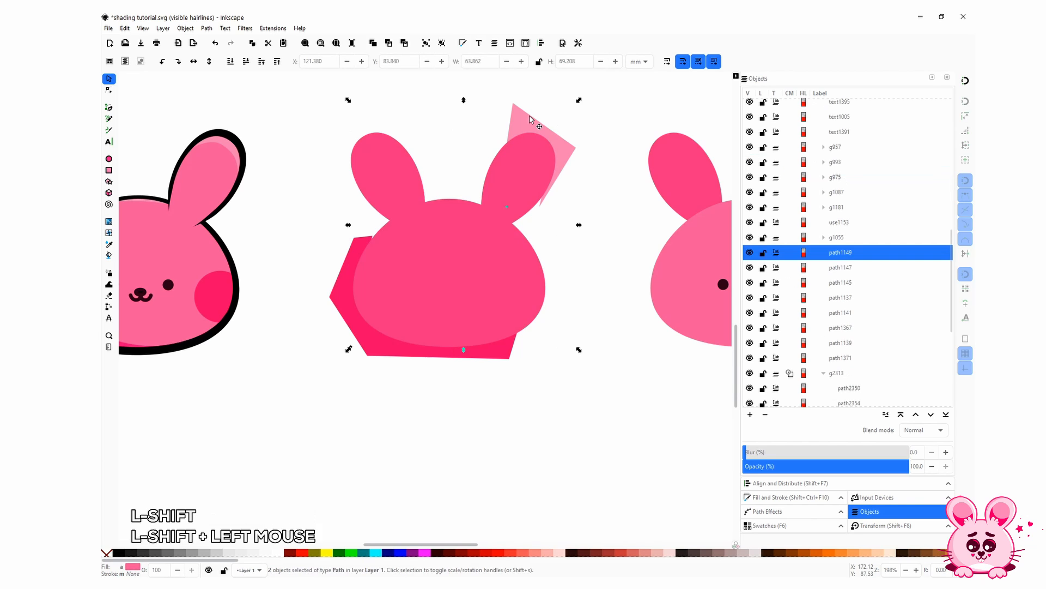
click(207, 28)
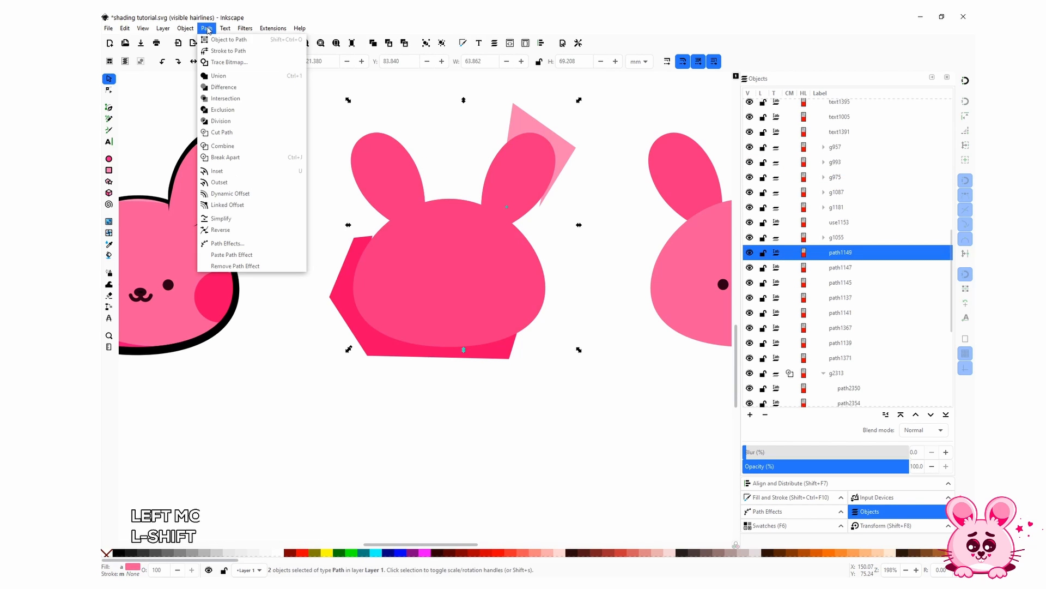
click(234, 102)
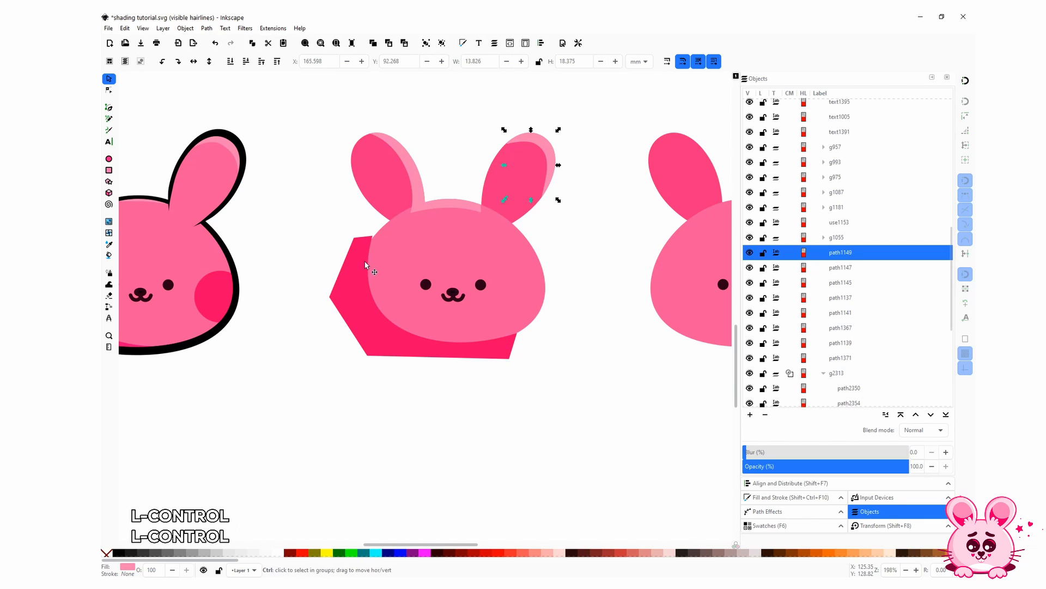
Paste the silhouette in place again and intersect it with the dark pink shadow shape around the lower head
key(ctrl+f)
shift+click(347, 260)
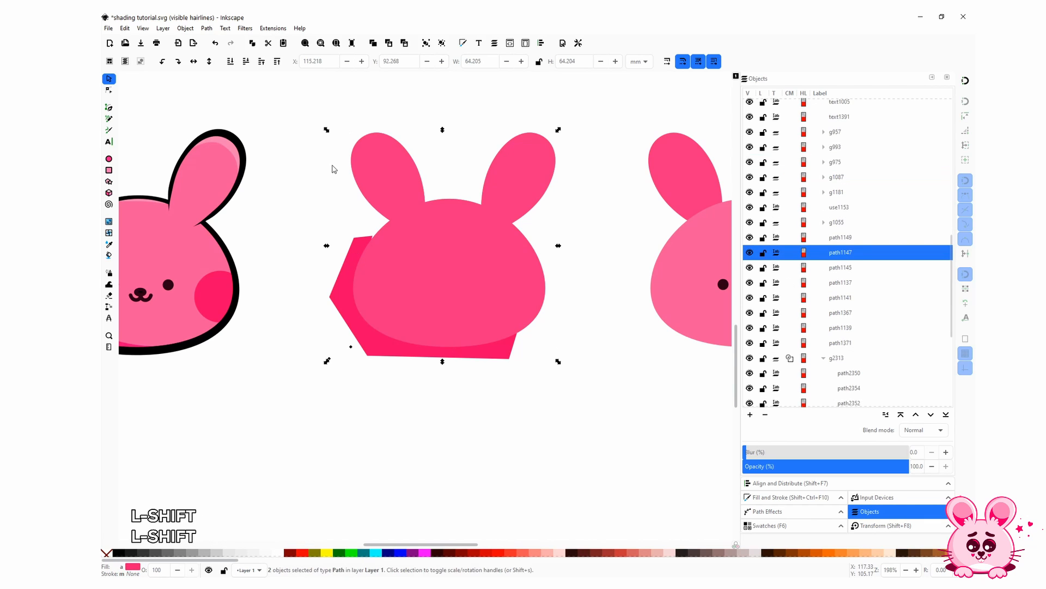
click(207, 28)
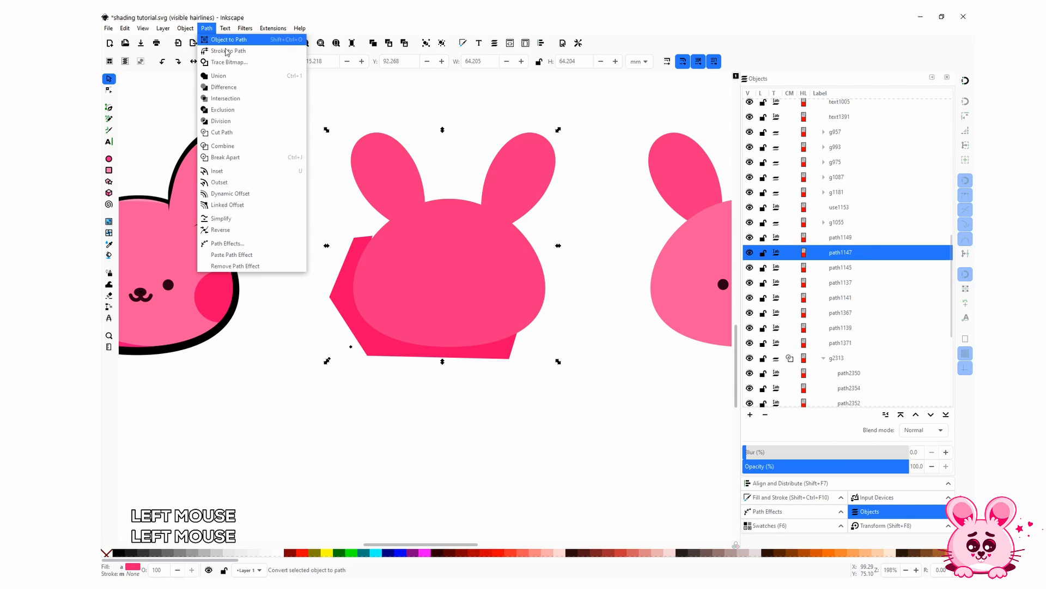
click(275, 99)
click(349, 104)
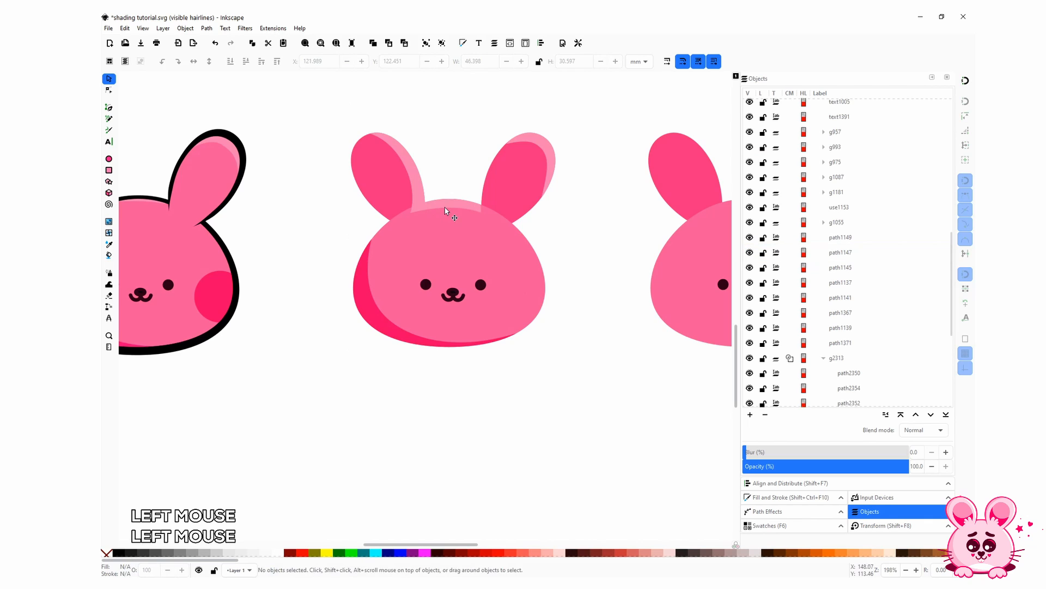
Try moving the top node of the left ear's base shape upward, and undo the move
scroll(479, 180, up, 2)
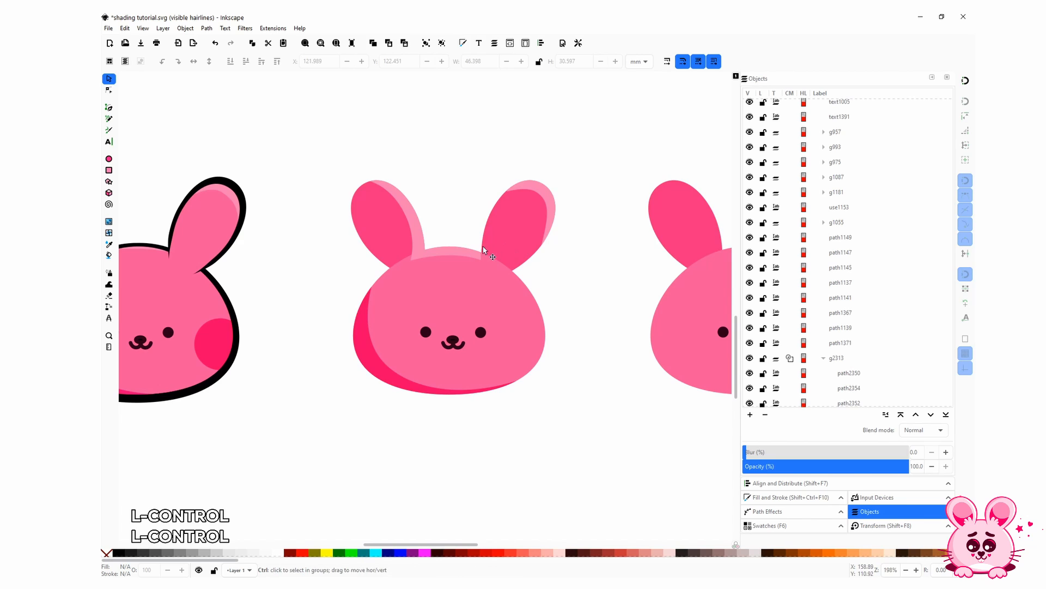
scroll(482, 245, up, 4)
scroll(452, 366, up, 1)
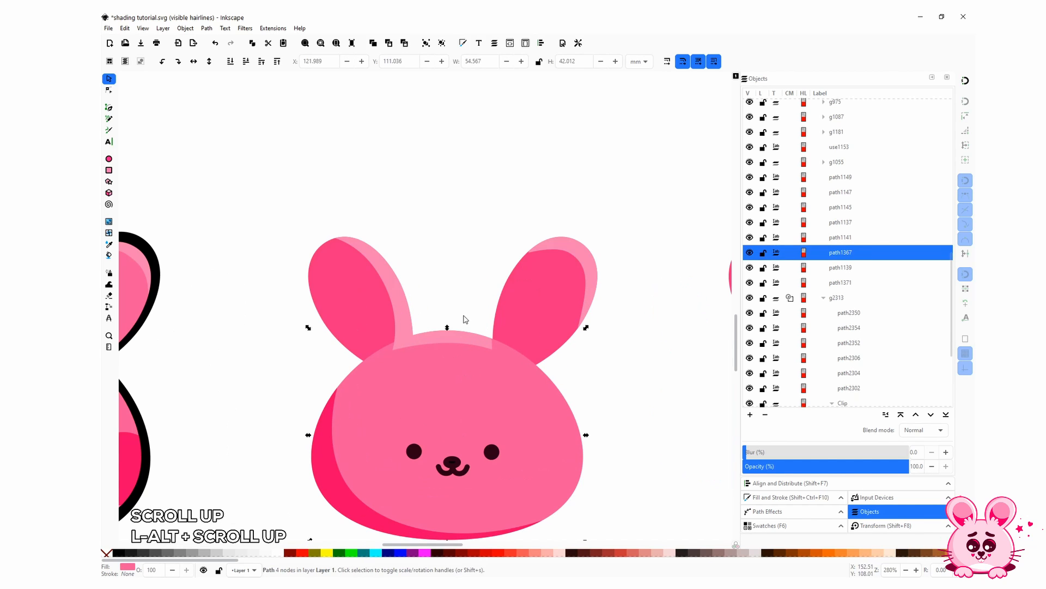
click(462, 321)
key(a)
click(355, 300)
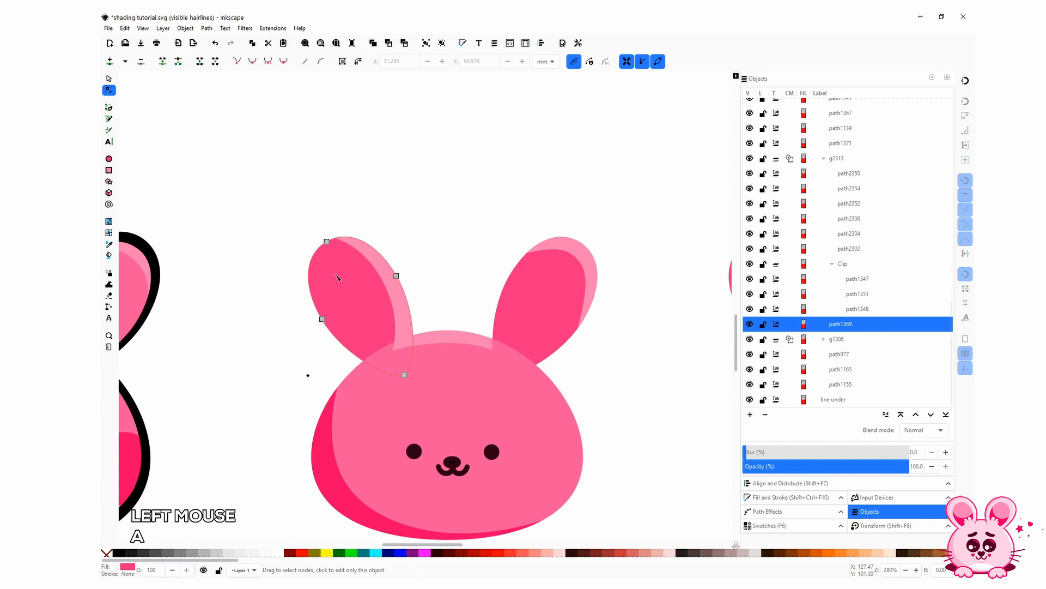
click(343, 218)
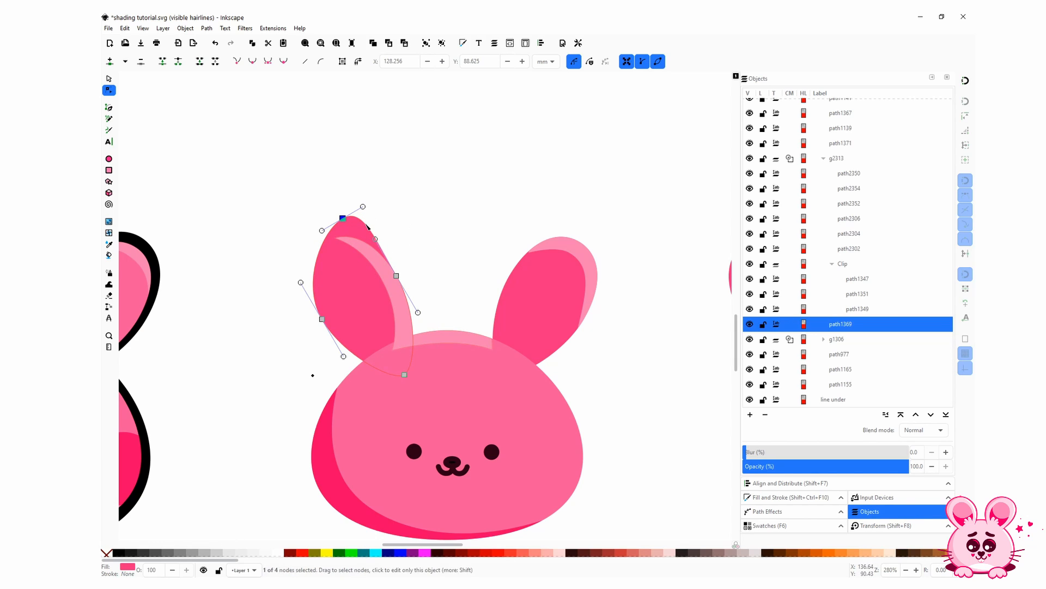
key(ctrl+z)
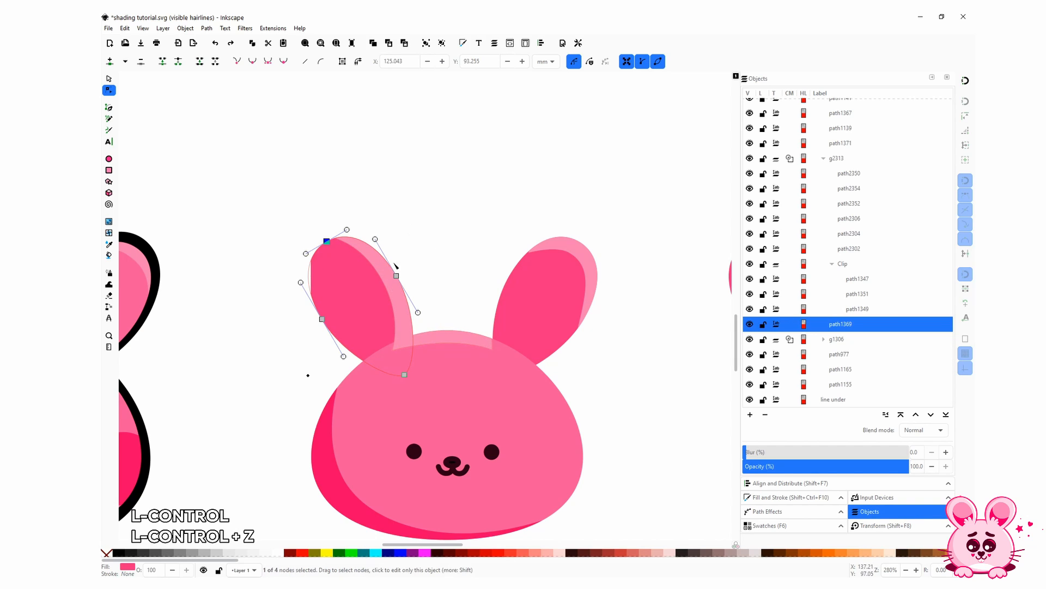
Try extending the tip of the left ear's highlight farther along the ear's outline by moving its end node
scroll(397, 265, up, 2)
alt+click(415, 370)
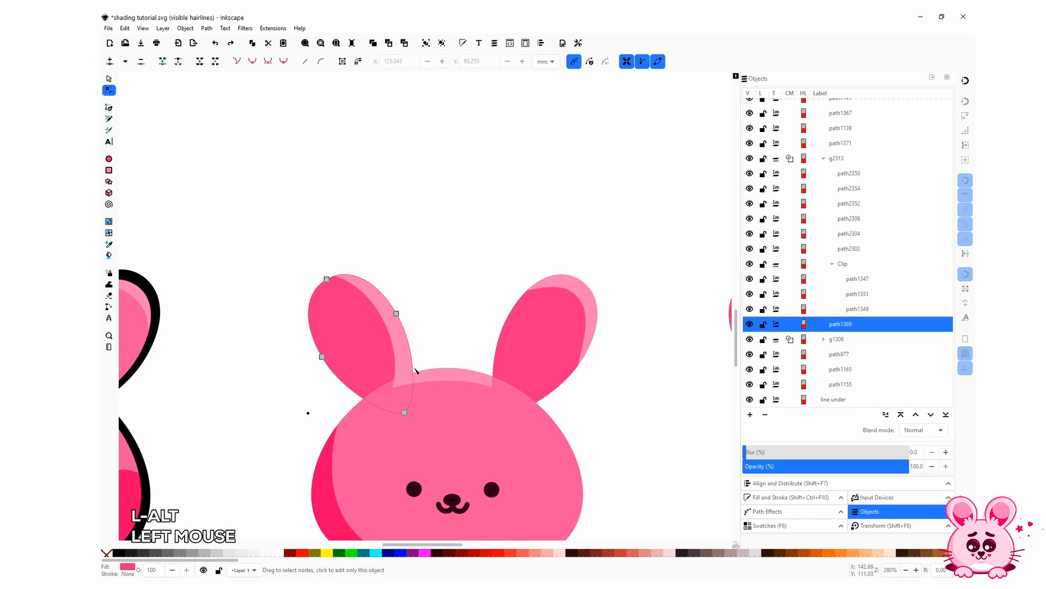
scroll(415, 370, up, 3)
key(space)
key(space)
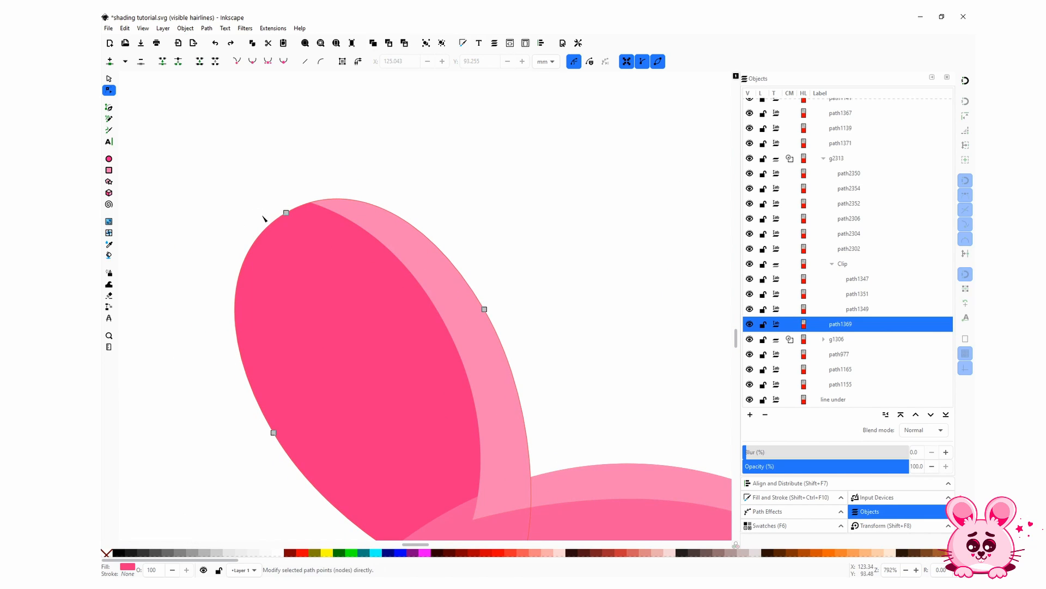
click(310, 207)
click(308, 209)
drag(308, 209, 280, 221)
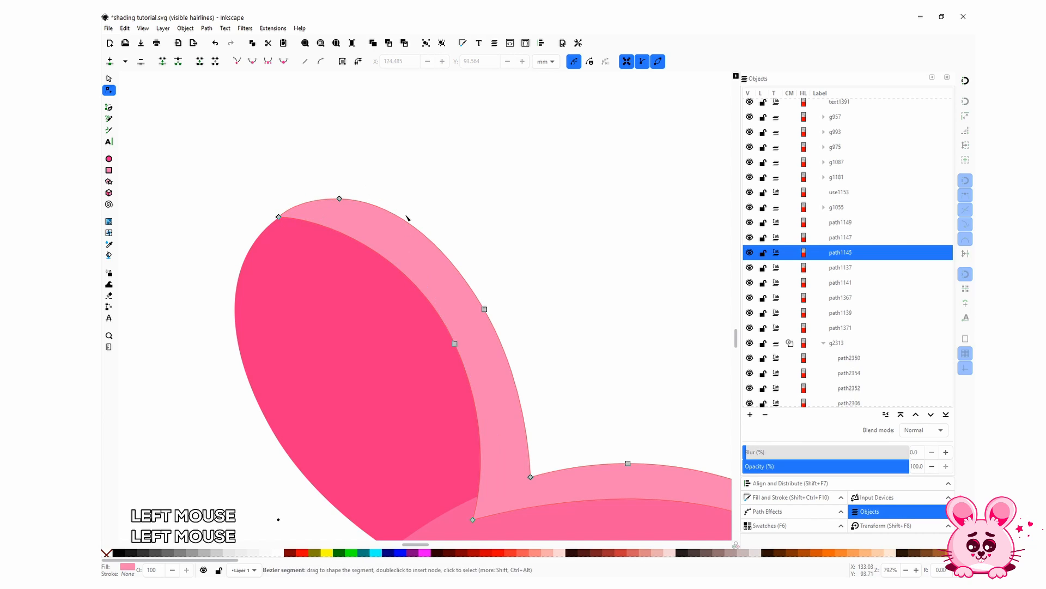
Undo the node edits on the left ear's highlight
click(477, 268)
scroll(488, 271, down, 1)
key(ctrl+z)
key(ctrl+z)
key(ctrl+z)
key(ctrl+z)
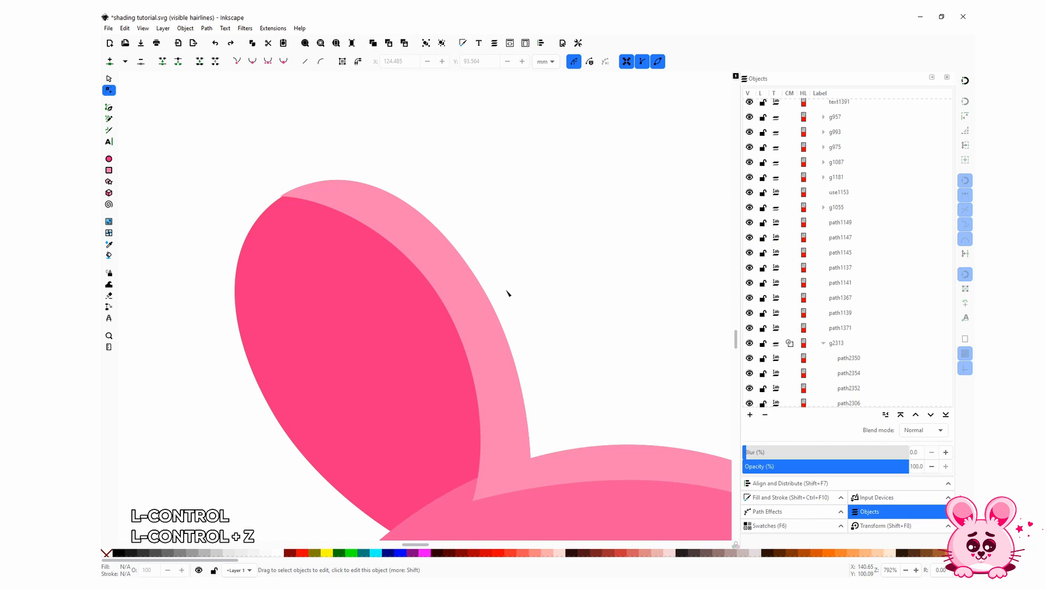
Examine up close the edge of the second bunny's highlight along the top of the head and the ears
scroll(508, 290, down, 3)
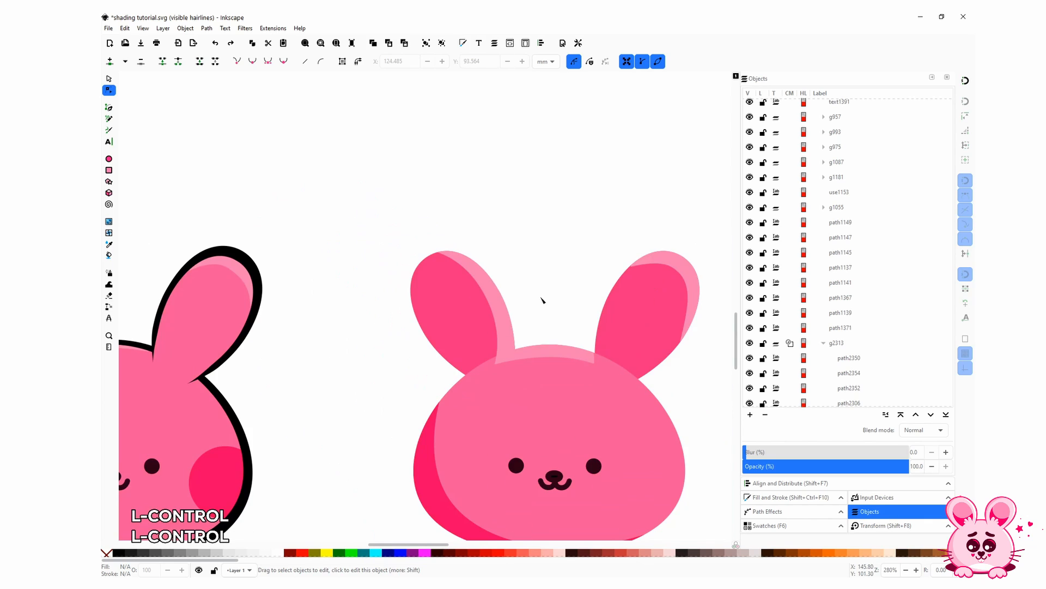
key(space)
drag(599, 376, 490, 457)
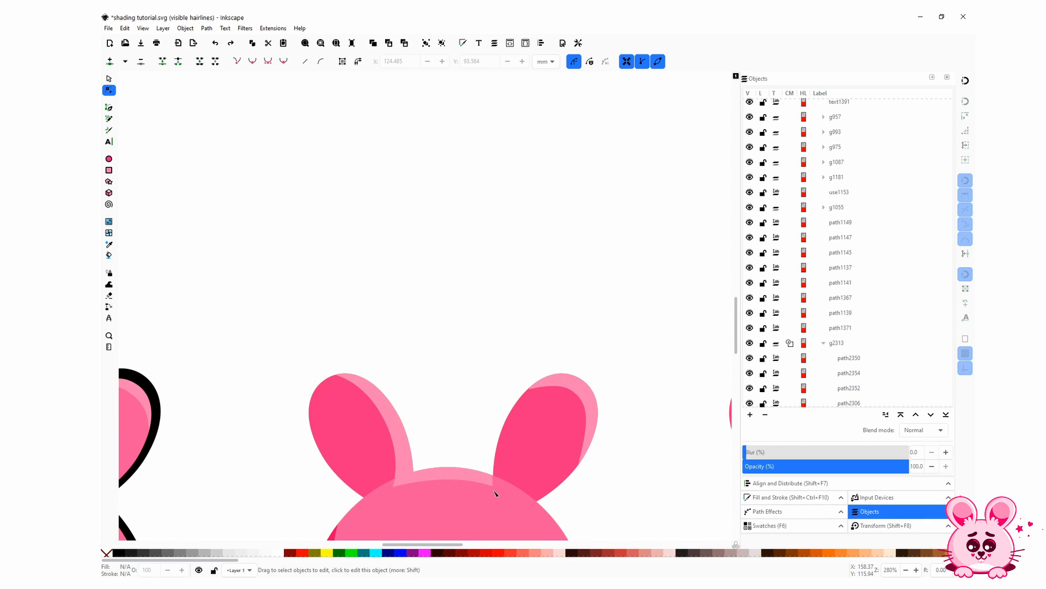
scroll(509, 518, up, 5)
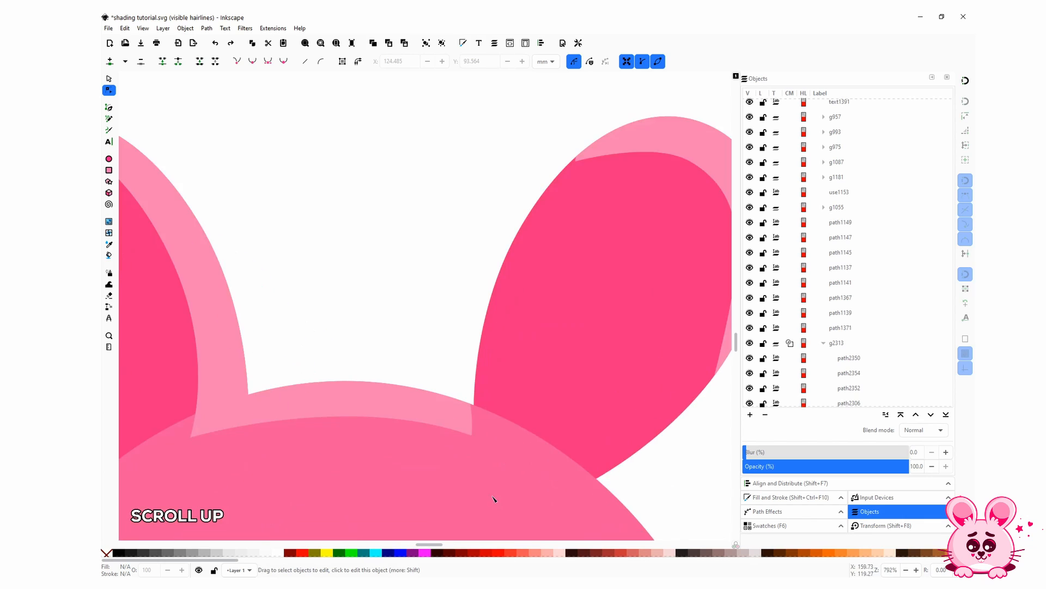
scroll(434, 321, up, 2)
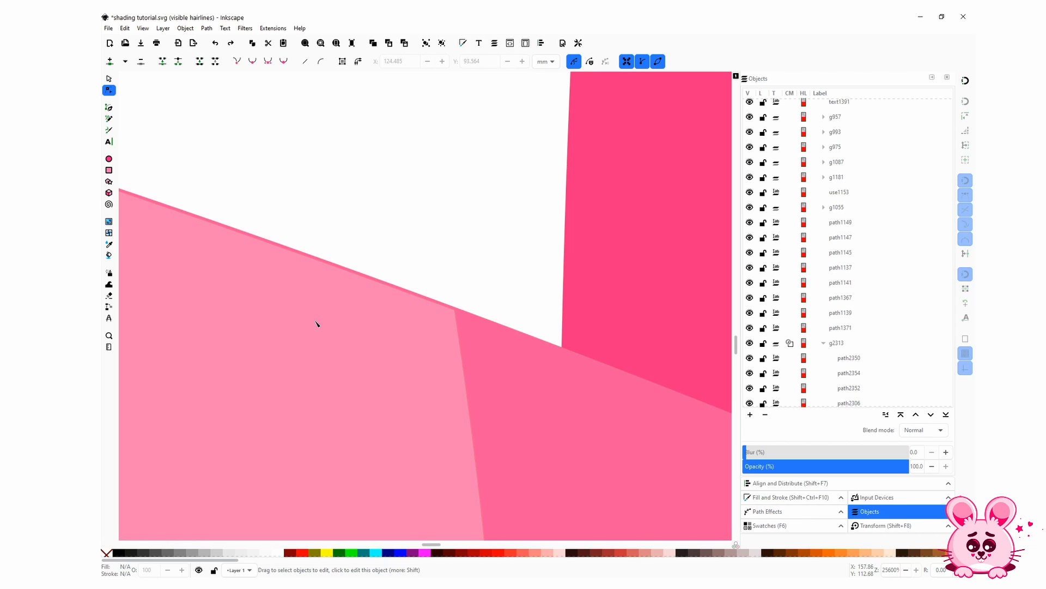
ctrl+scroll(376, 287, down, 2)
scroll(376, 287, down, 4)
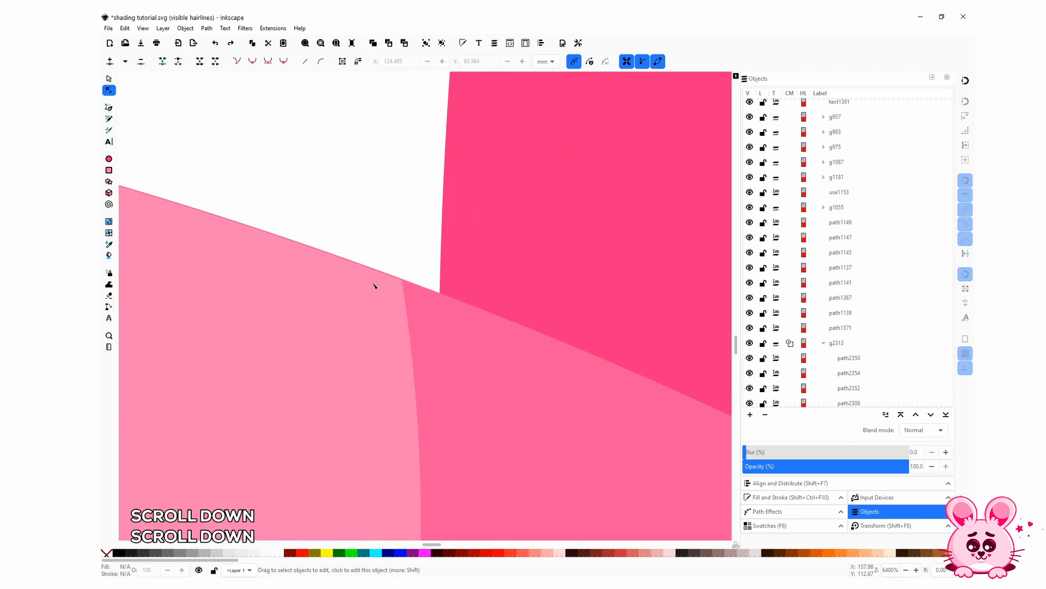
scroll(307, 276, down, 4)
key(space)
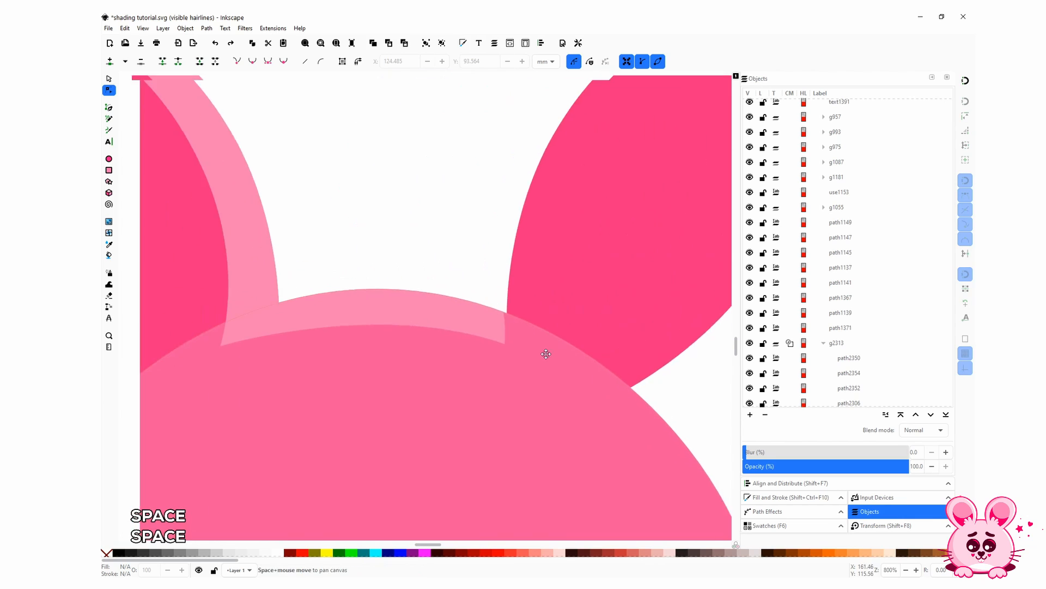
scroll(427, 321, down, 1)
click(403, 282)
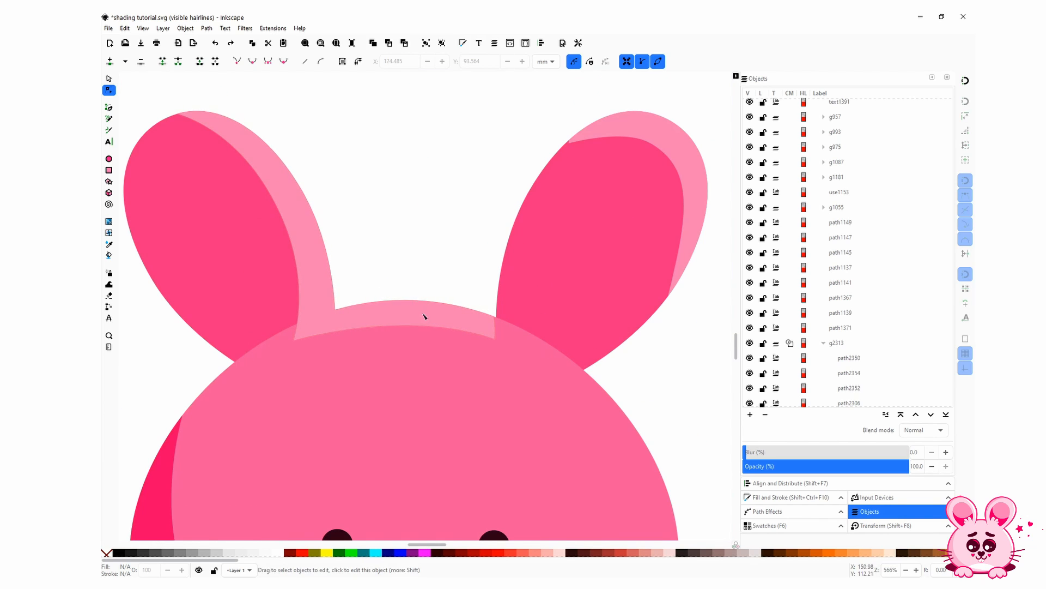
ctrl+scroll(425, 316, up, 2)
scroll(451, 398, up, 2)
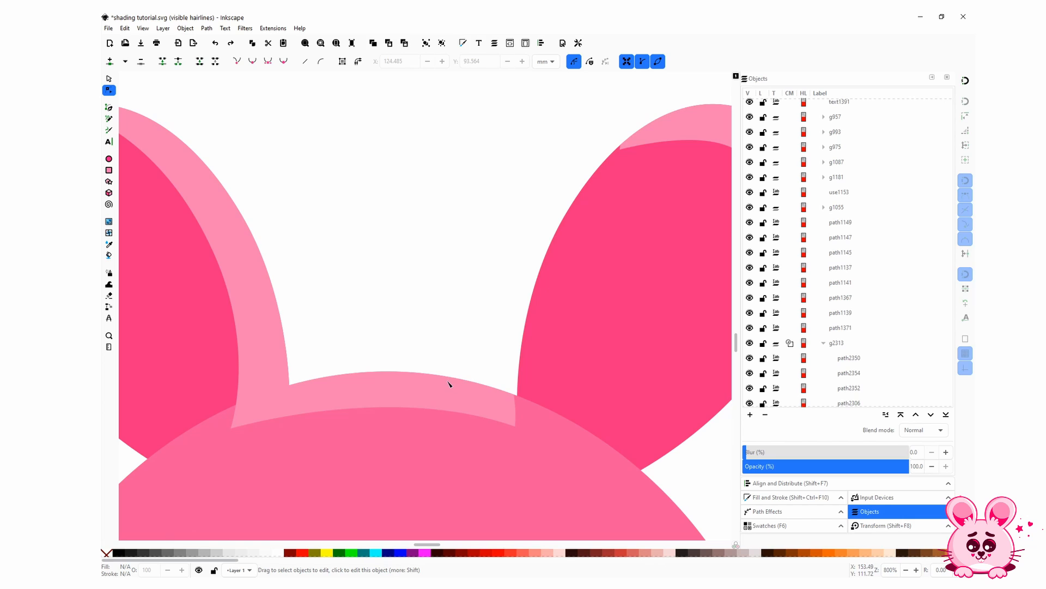
scroll(448, 384, up, 5)
scroll(487, 368, down, 5)
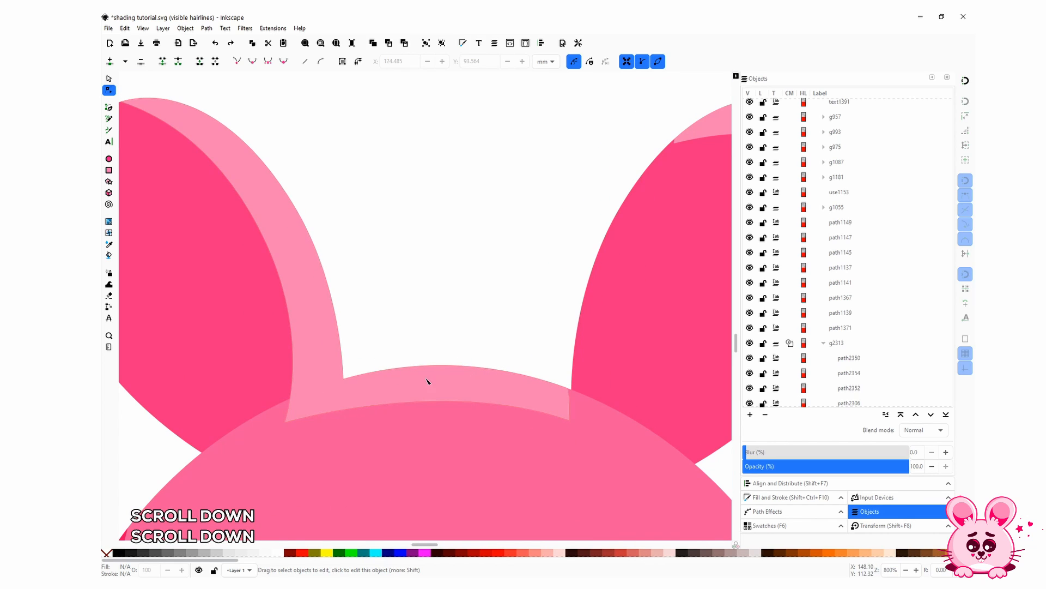
Fill the highlight shape spanning the second bunny's left ear and top of the head with black
click(450, 325)
click(403, 380)
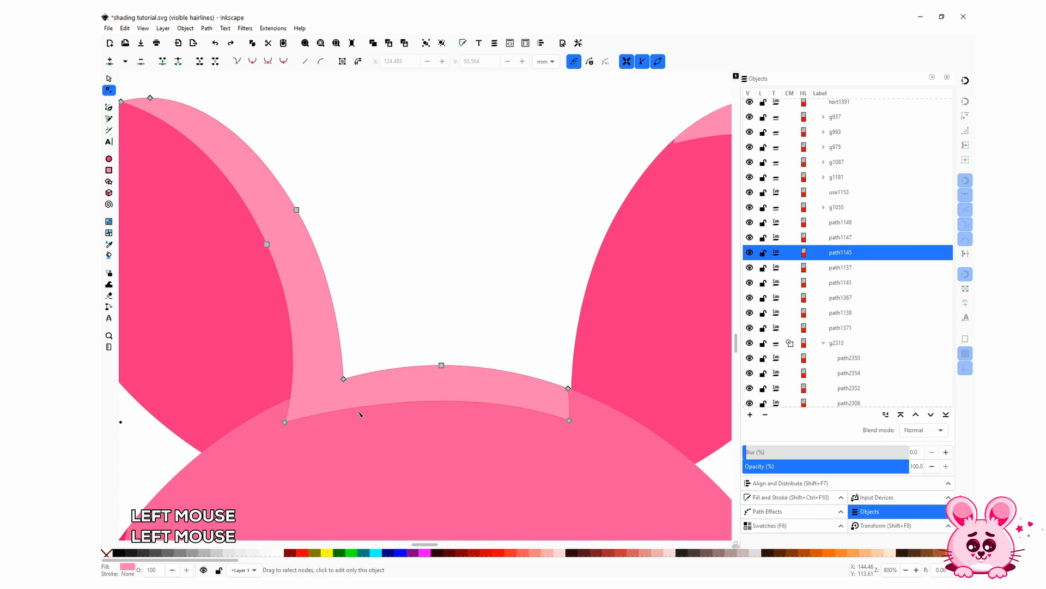
click(121, 552)
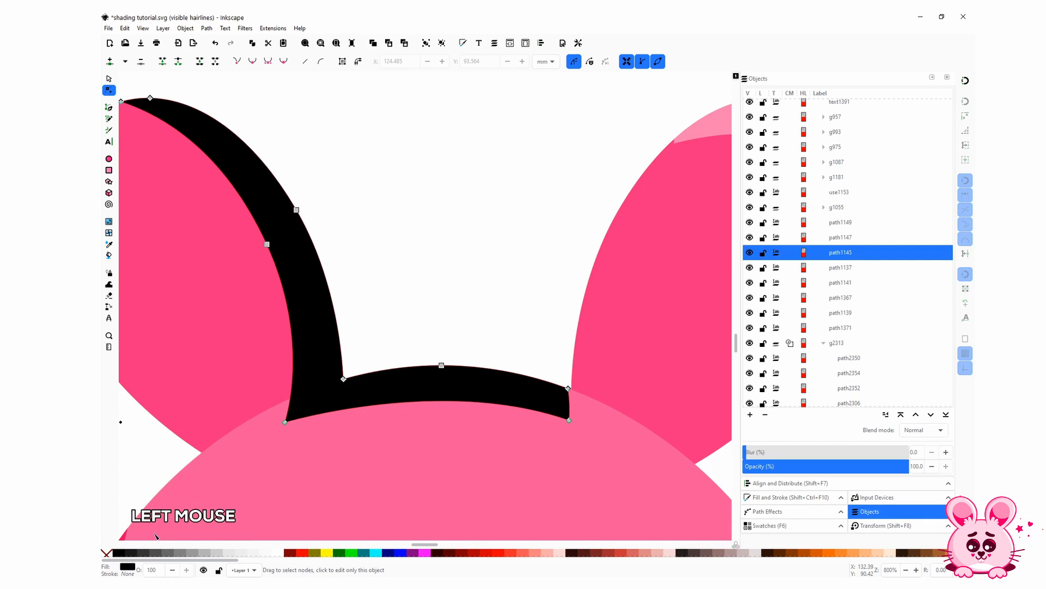
click(460, 311)
click(389, 462)
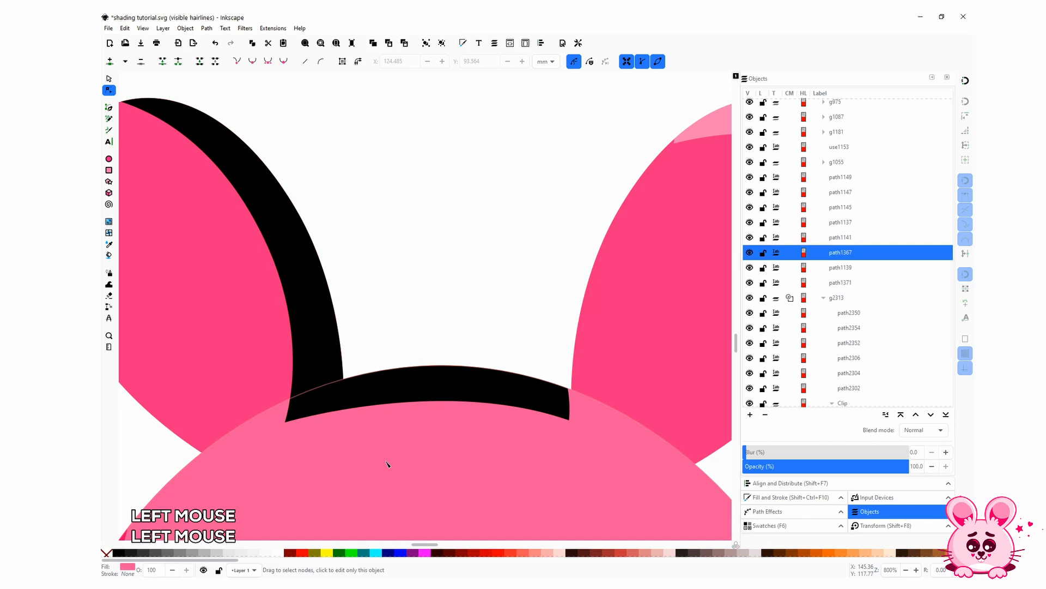
click(394, 306)
Recolour the left ear and head highlight white and inspect the outer edges around it
scroll(388, 403, down, 3)
scroll(392, 410, up, 1)
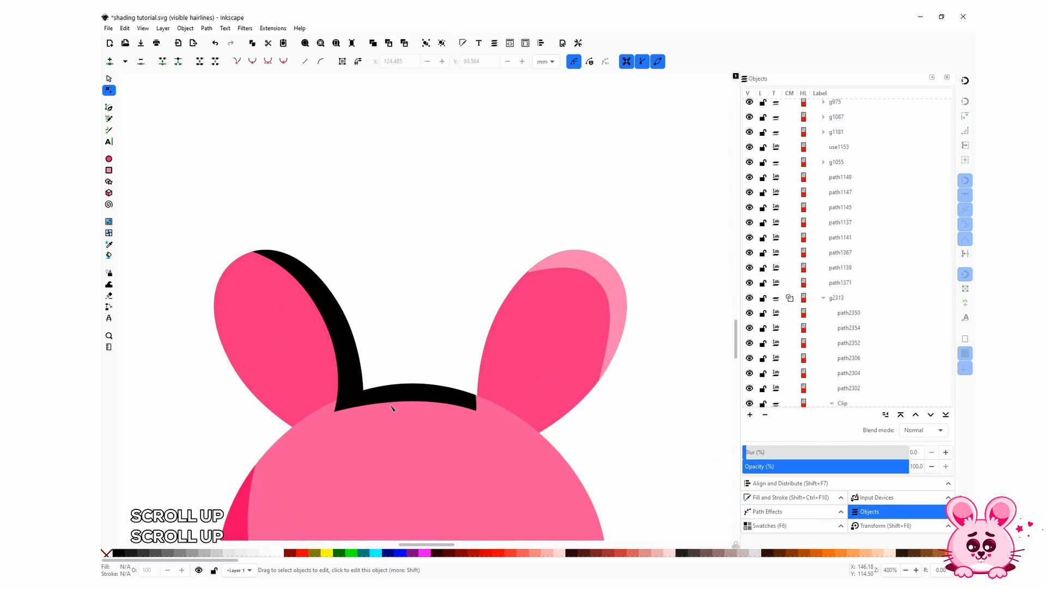
click(393, 405)
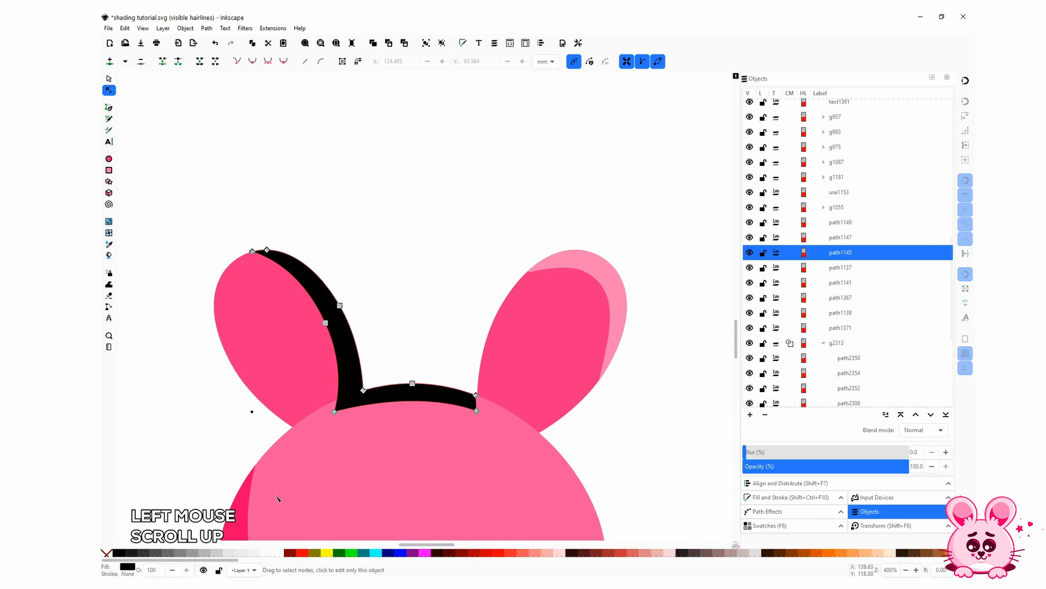
click(279, 553)
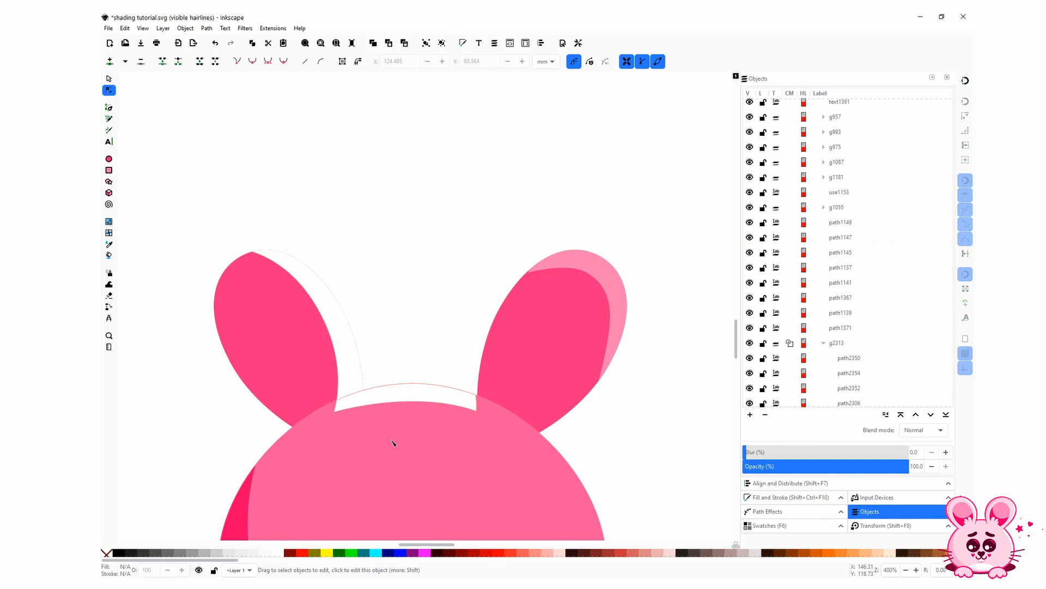
click(335, 402)
click(480, 294)
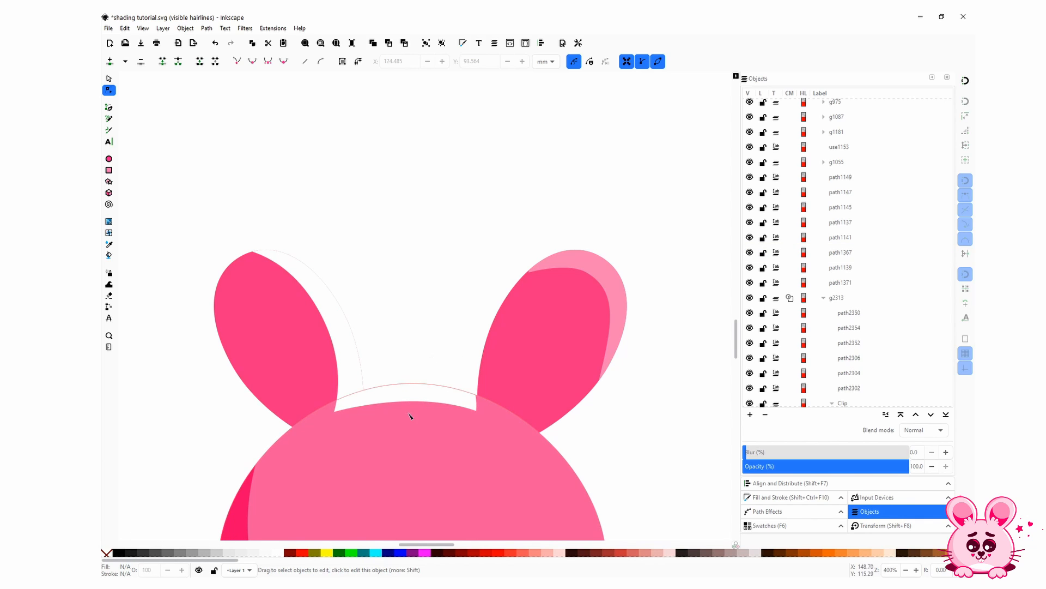
scroll(411, 416, up, 2)
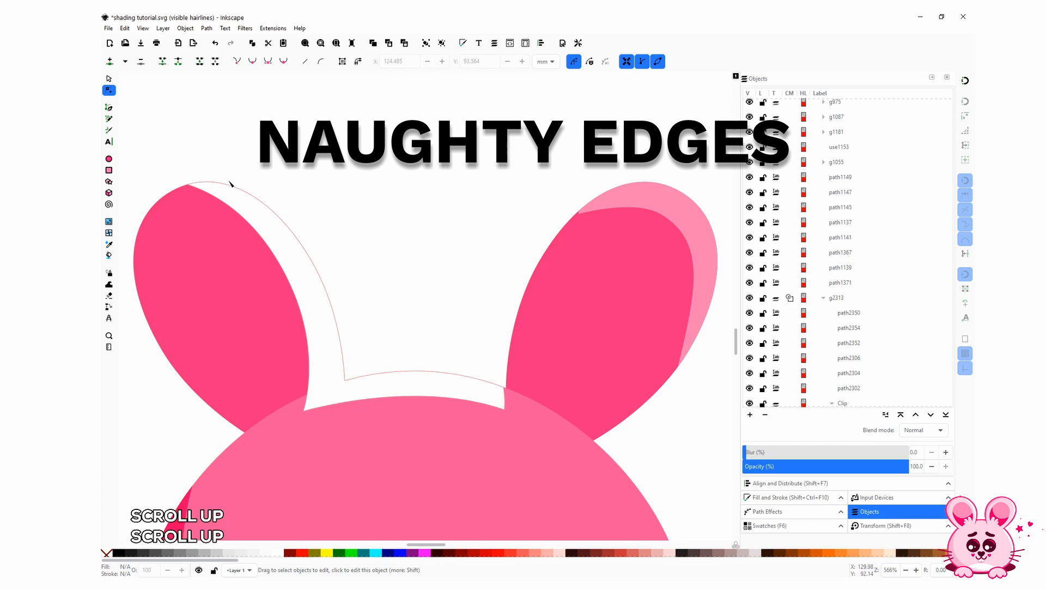
ctrl+scroll(487, 372, down, 2)
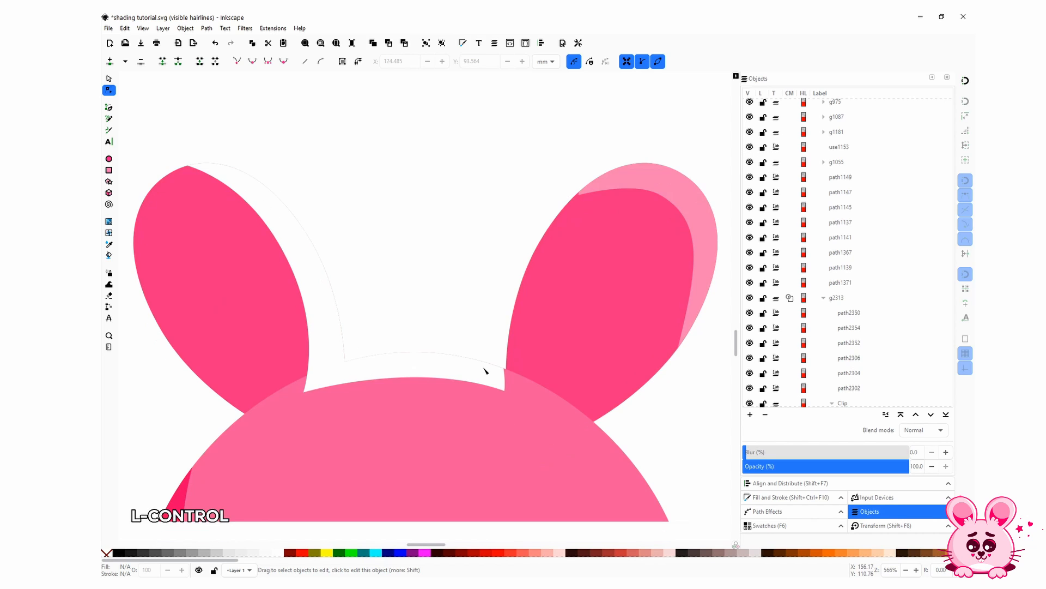
scroll(484, 369, down, 3)
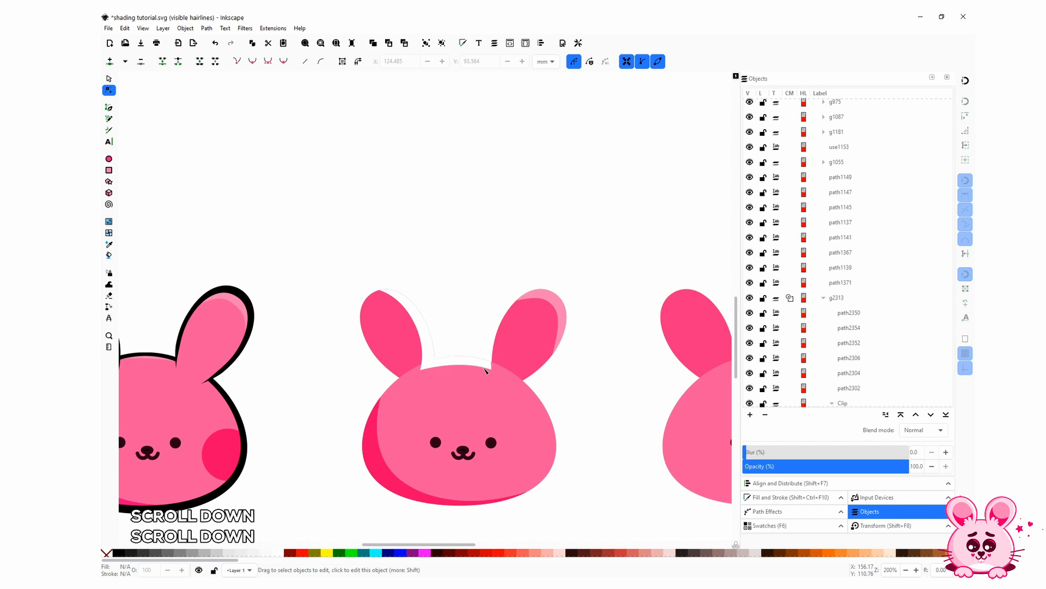
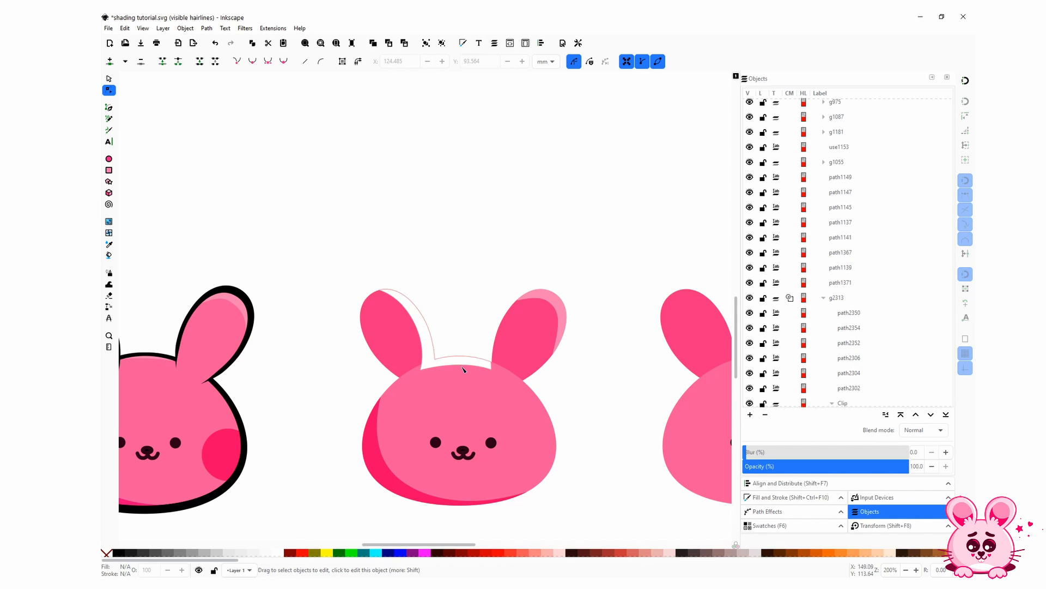
Switch the canvas display mode to Outline to view the second bunny's bare paths
key(ctrl+KP_5)
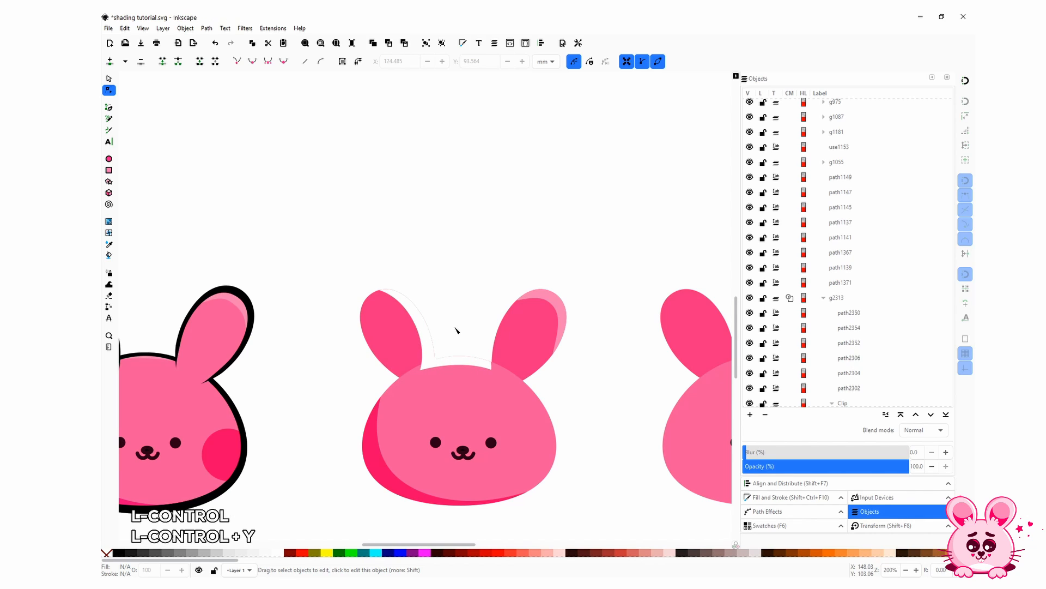
key(ctrl+KP_5)
click(143, 28)
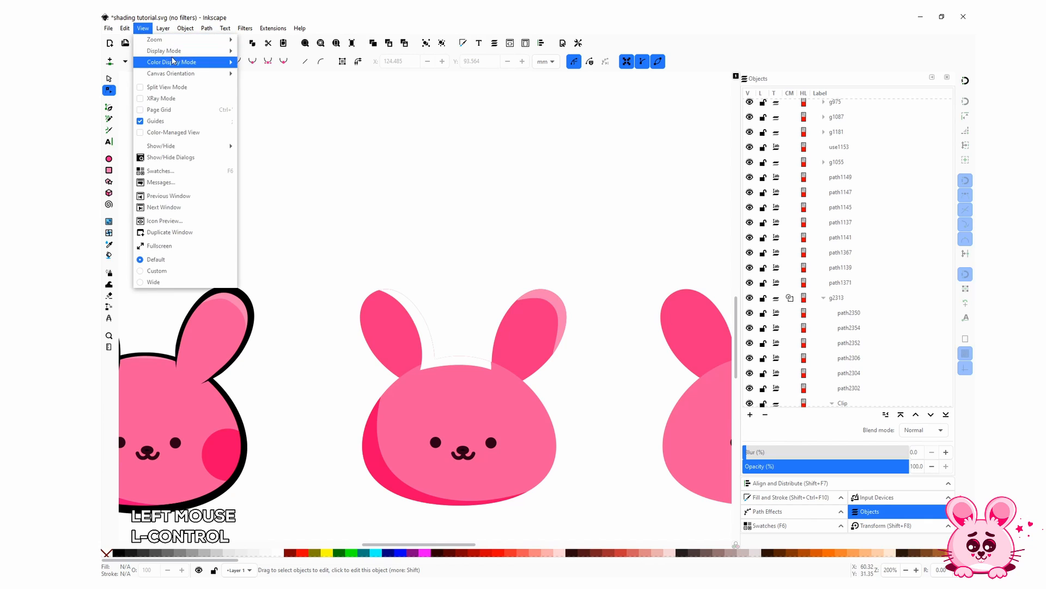
mouse_move(207, 50)
click(289, 85)
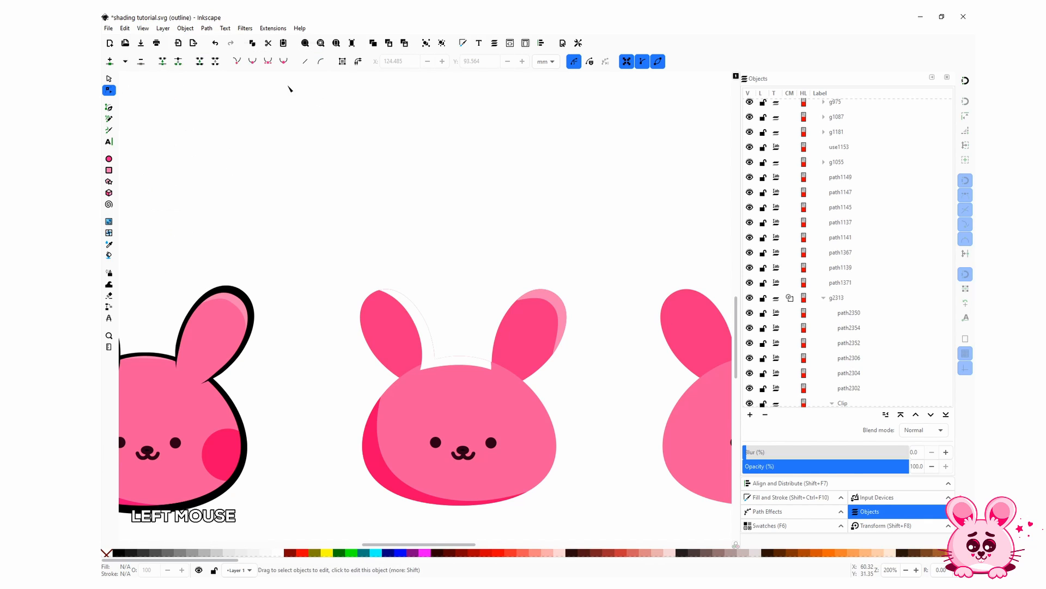
click(427, 442)
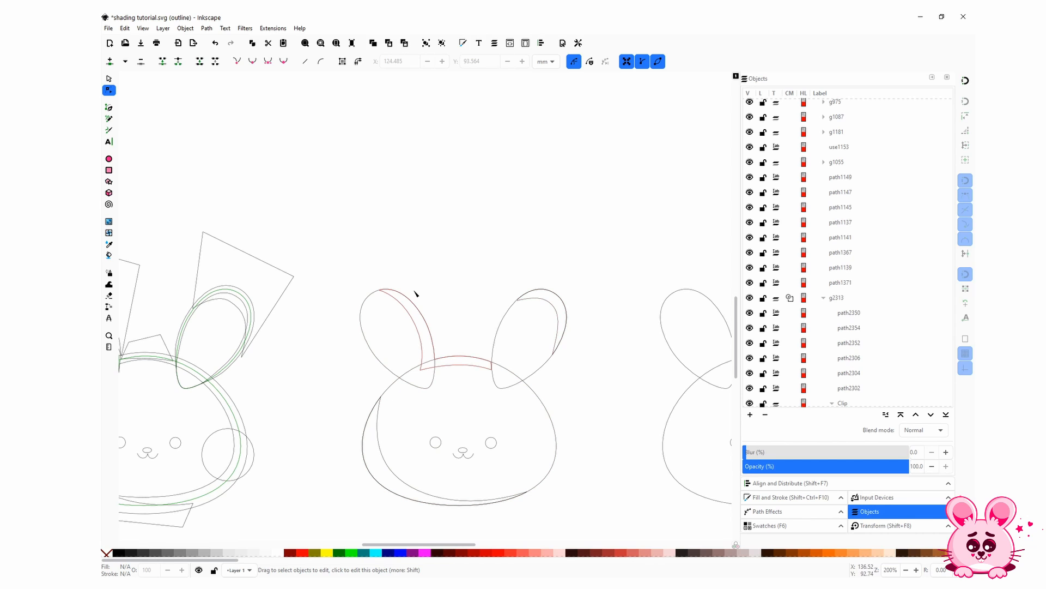
Inspect the full path of the first bunny's clipped left ear highlight in outline view, and return to the Visible Hairlines display mode
key(space)
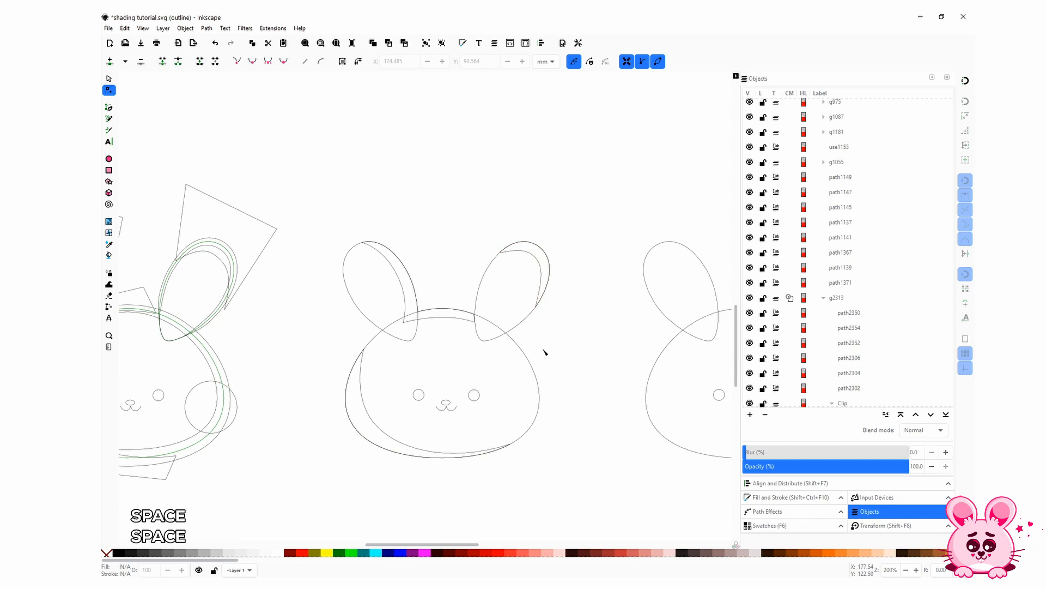
key(space)
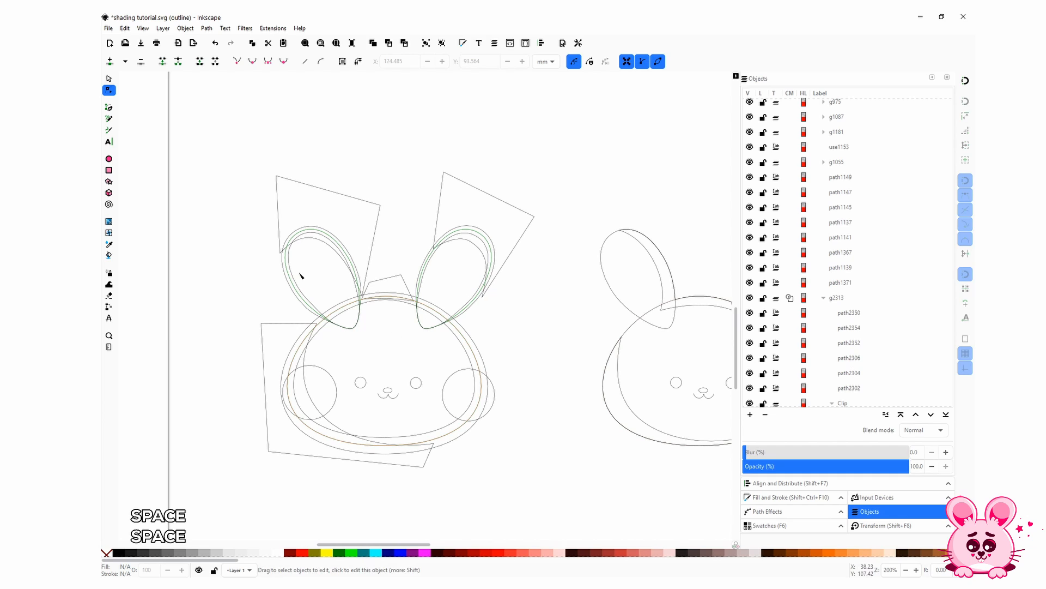
click(277, 185)
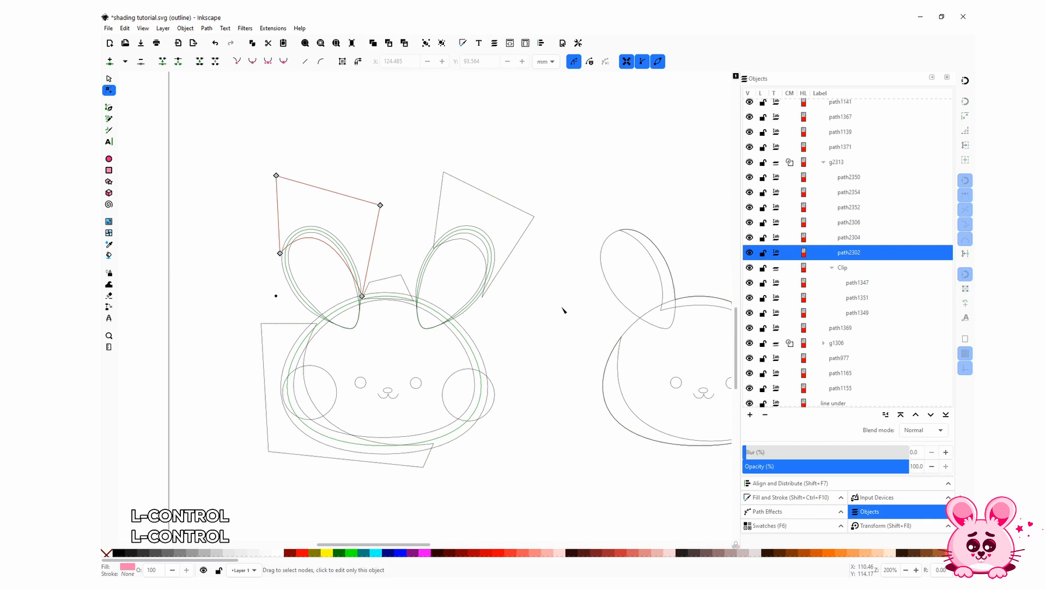
key(ctrl+y)
Recolour the second bunny's white left ear and head highlight with the light pink sampled from its right ear's highlight
key(space)
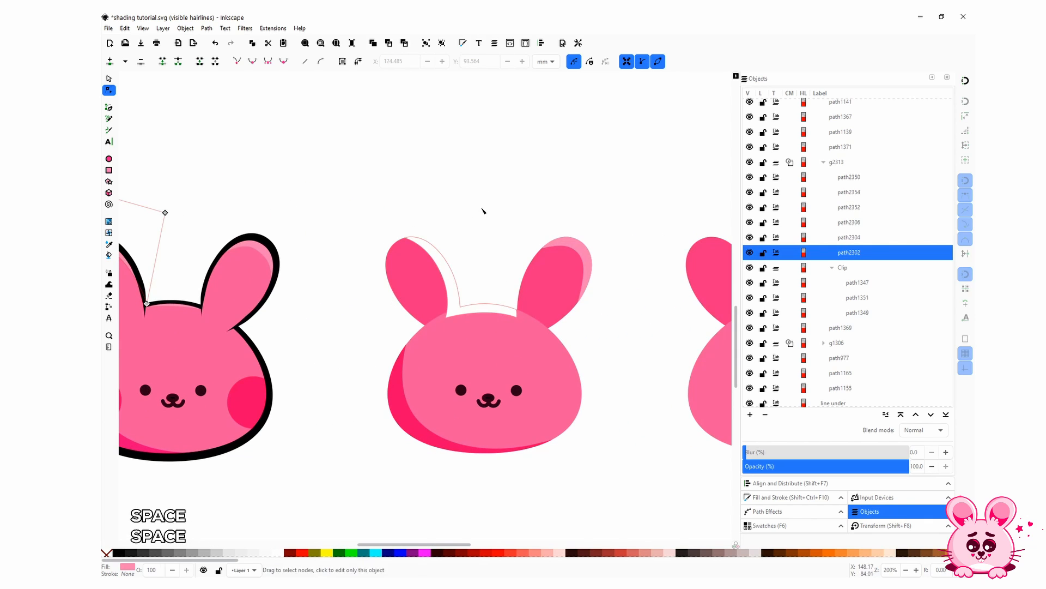
click(492, 313)
key(d)
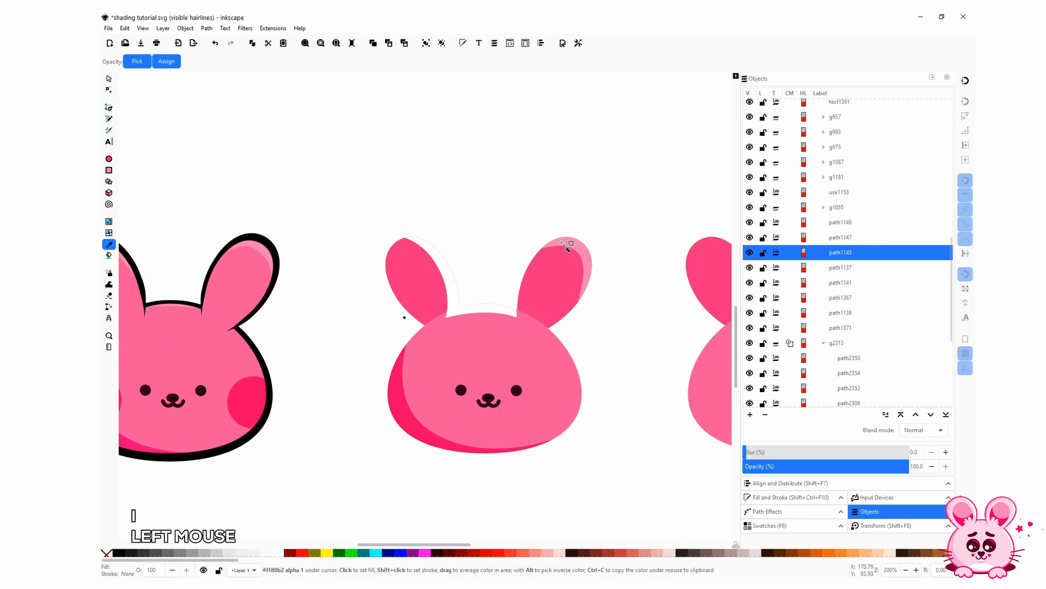
click(588, 242)
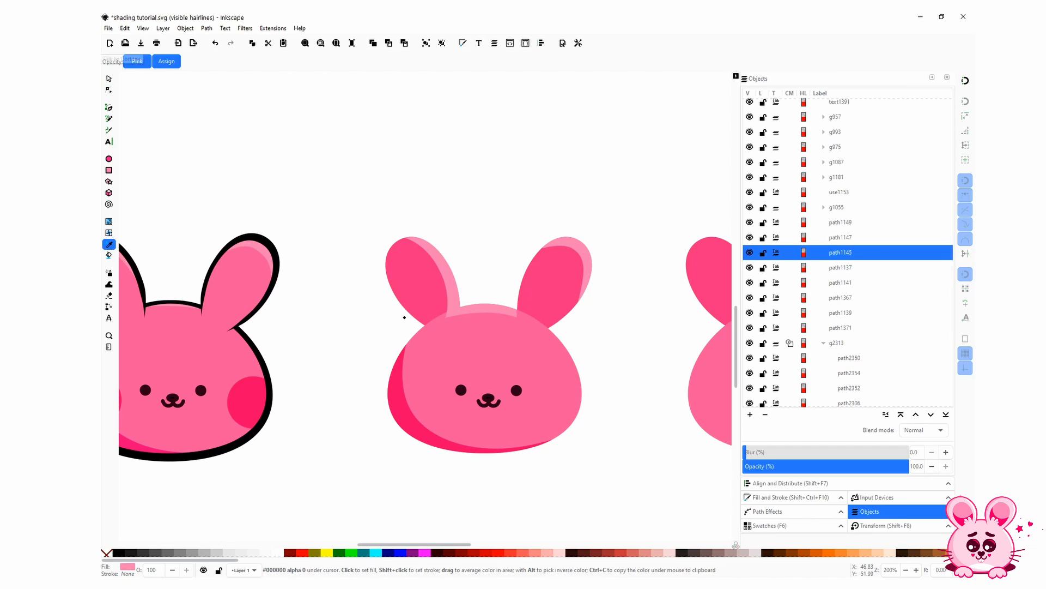
click(109, 79)
click(512, 293)
Examine the edges of the light pink highlight between the second bunny's ears at several zoom levels
key(space)
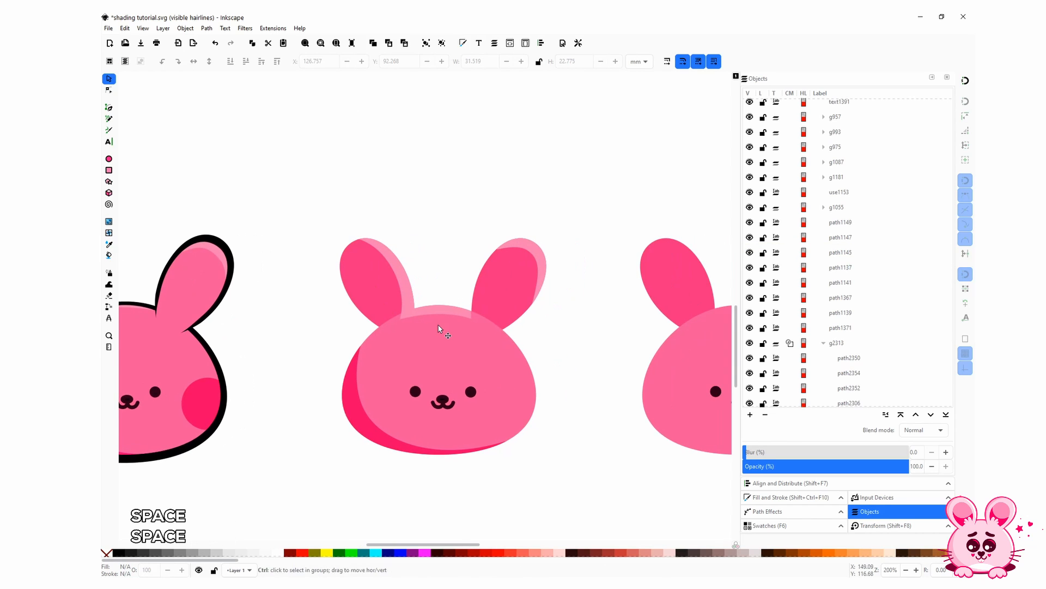
scroll(441, 376, up, 4)
scroll(358, 415, up, 2)
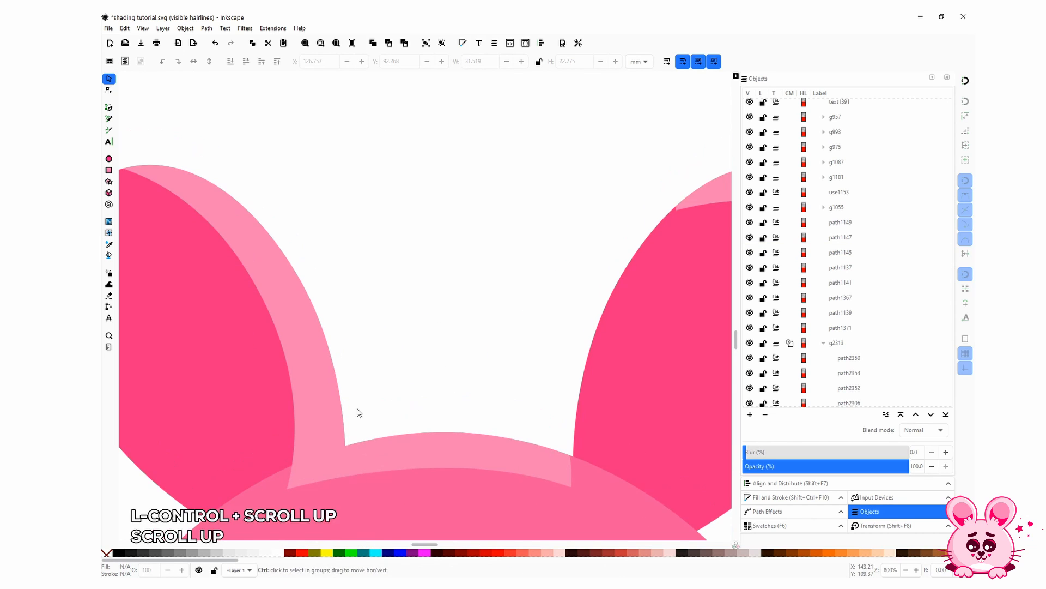
scroll(358, 436, down, 1)
scroll(361, 439, down, 2)
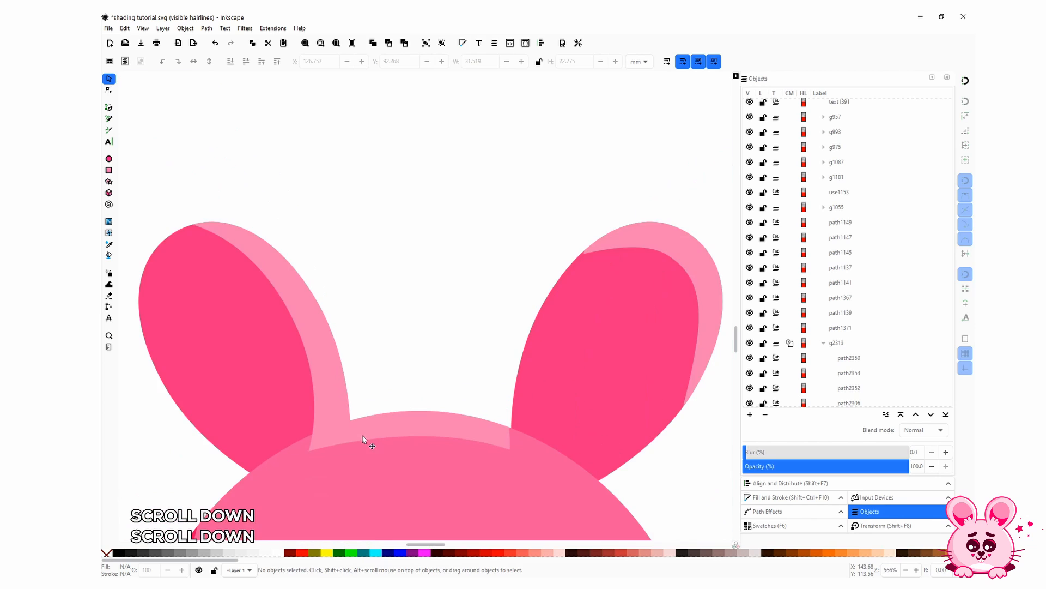
scroll(363, 437, down, 1)
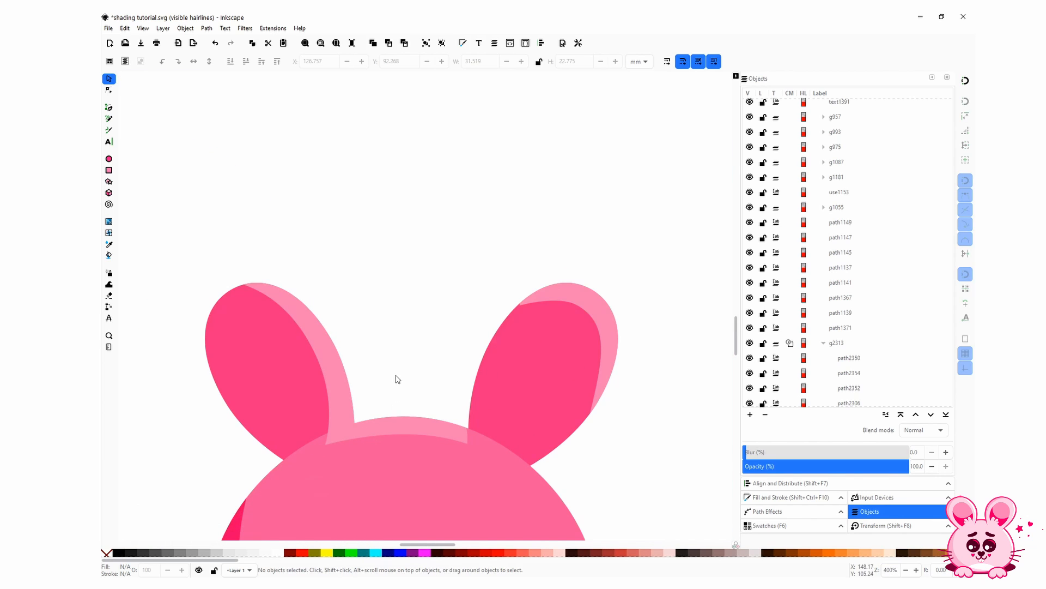
click(394, 415)
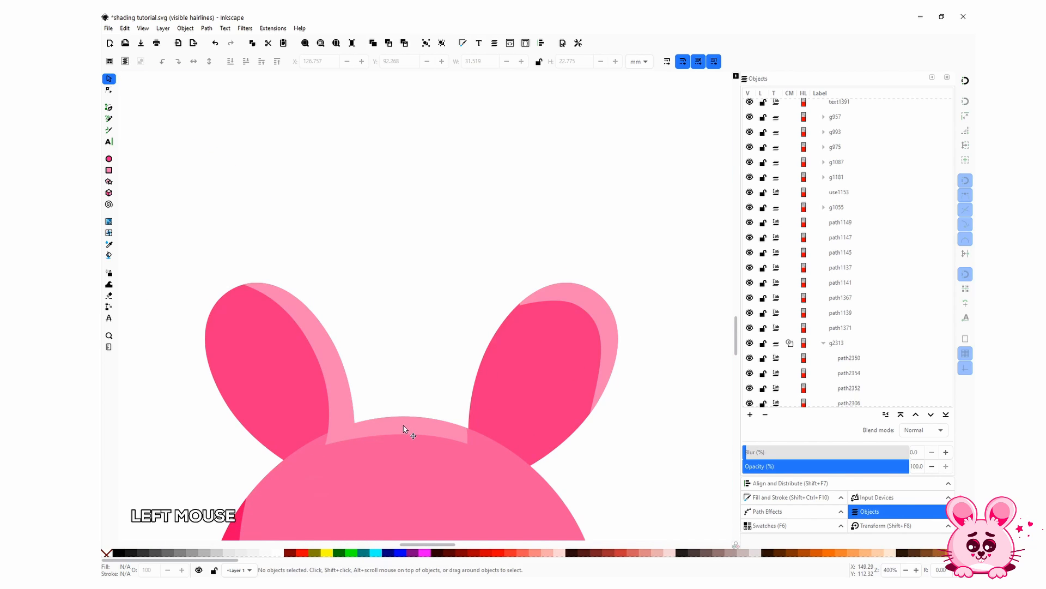
Add an Offset path effect to the light pink highlight between the second bunny's ears
key(space)
drag(401, 428, 443, 296)
click(425, 315)
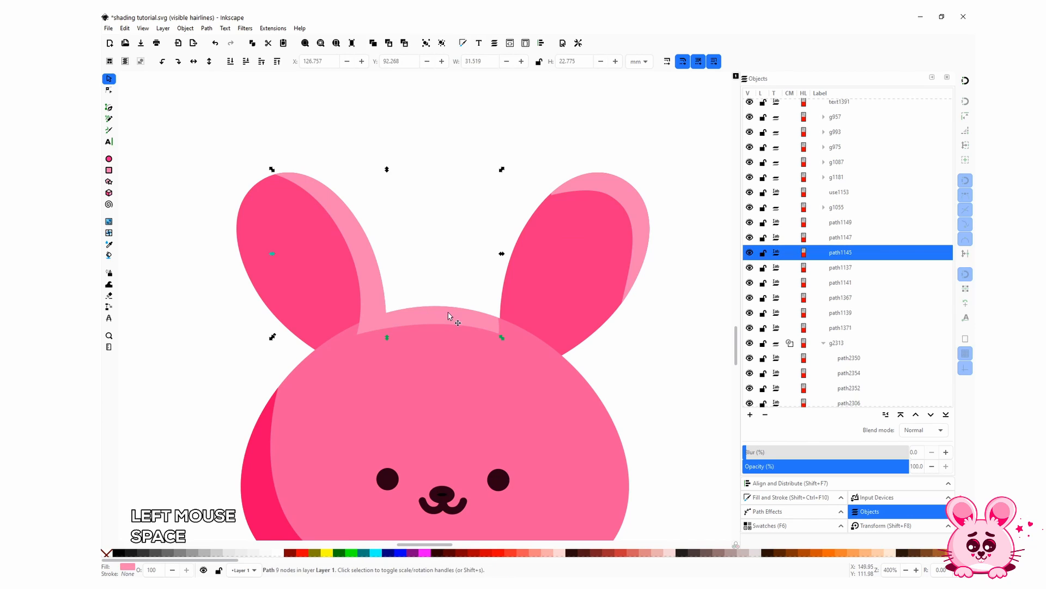
click(785, 511)
click(769, 454)
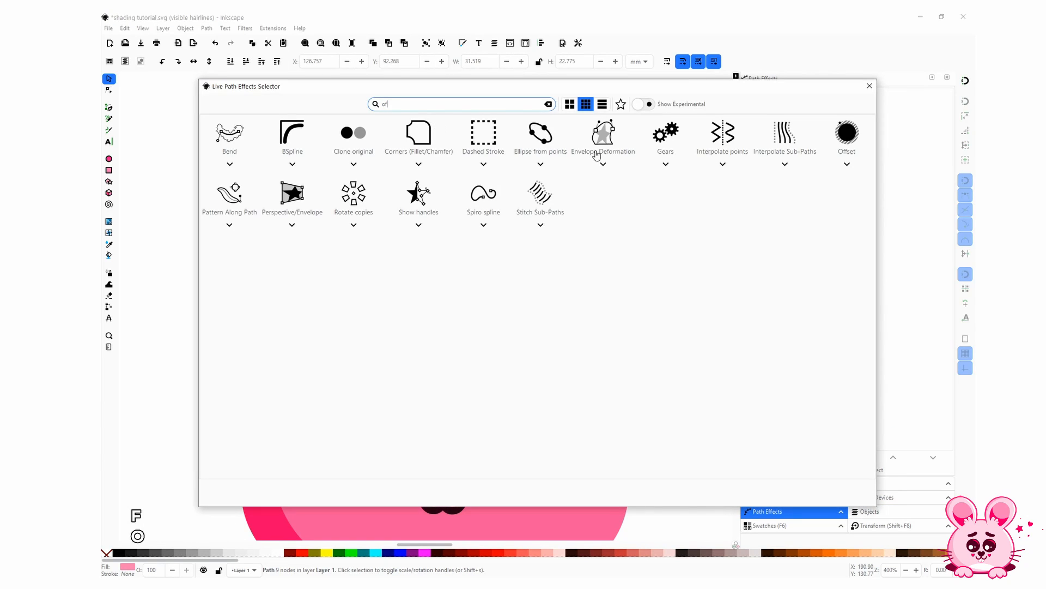
key(f)
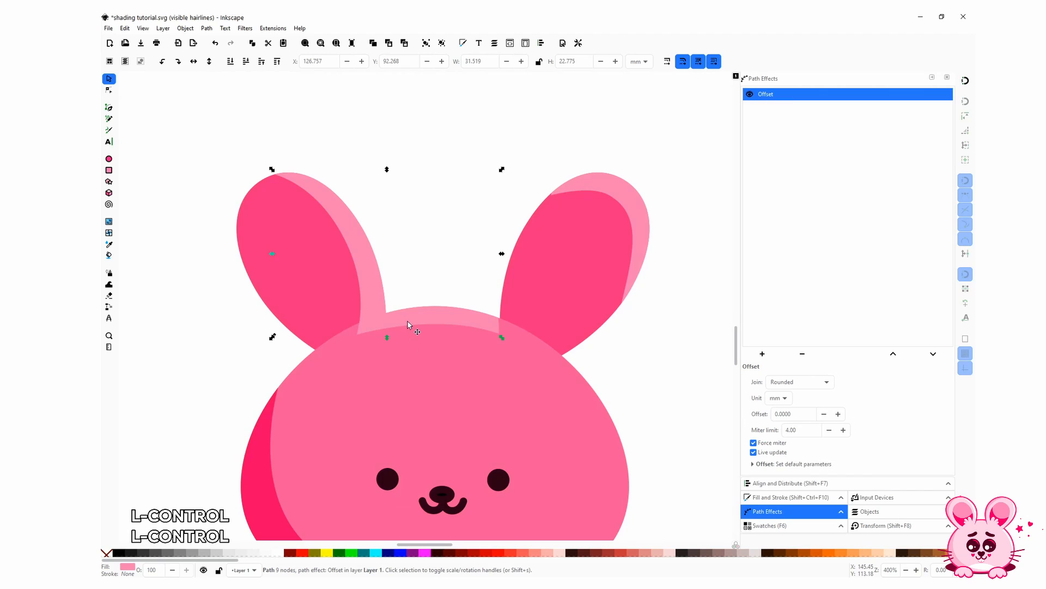
Try an offset of 0.1 mm on the light pink highlight and check its right end up close
scroll(411, 332, up, 3)
double_click(773, 414)
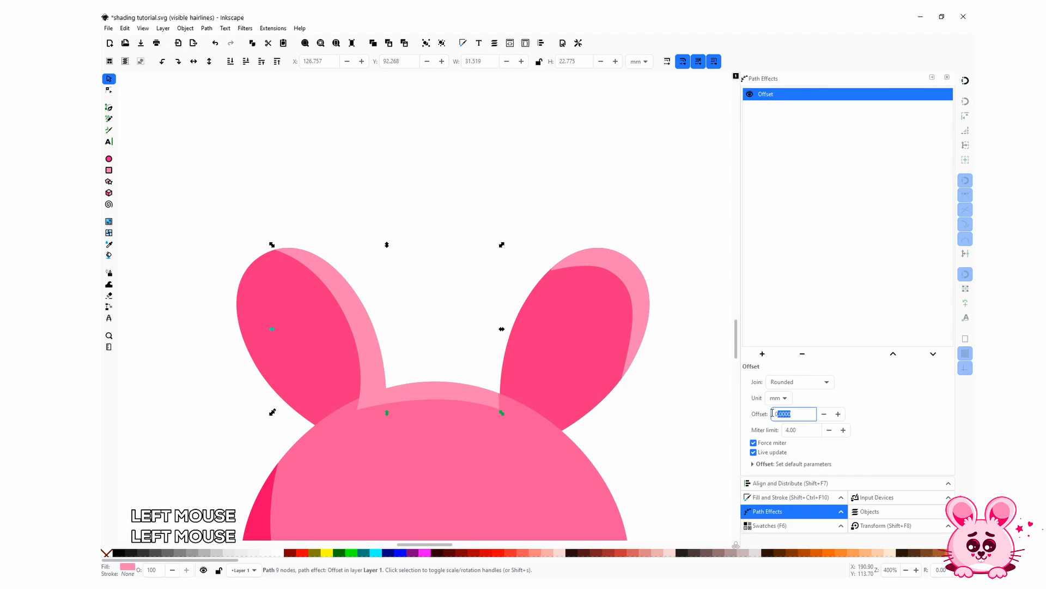
text(0.1)
key(Return)
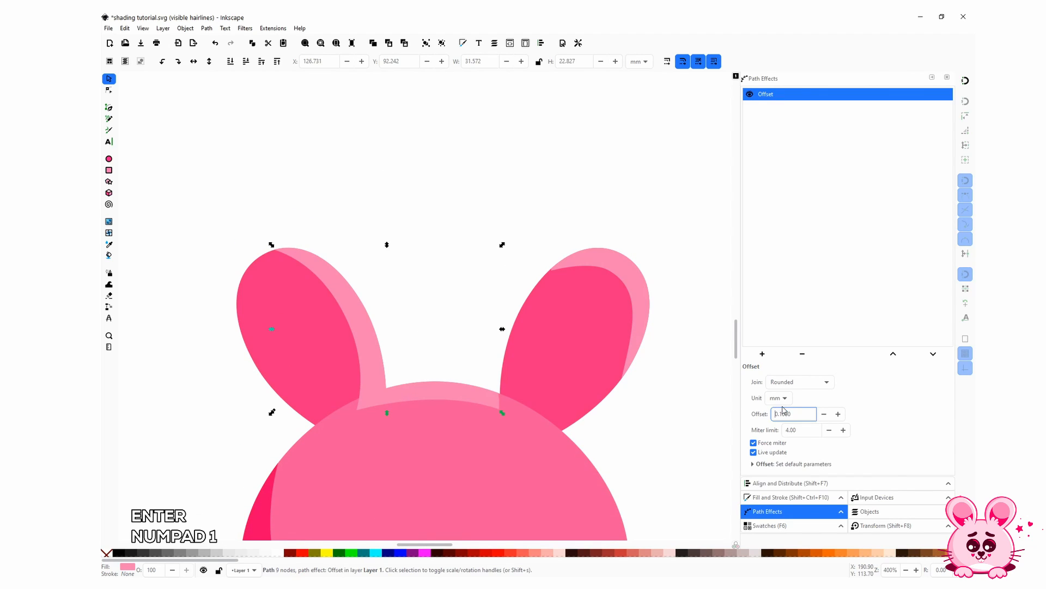
scroll(469, 489, up, 5)
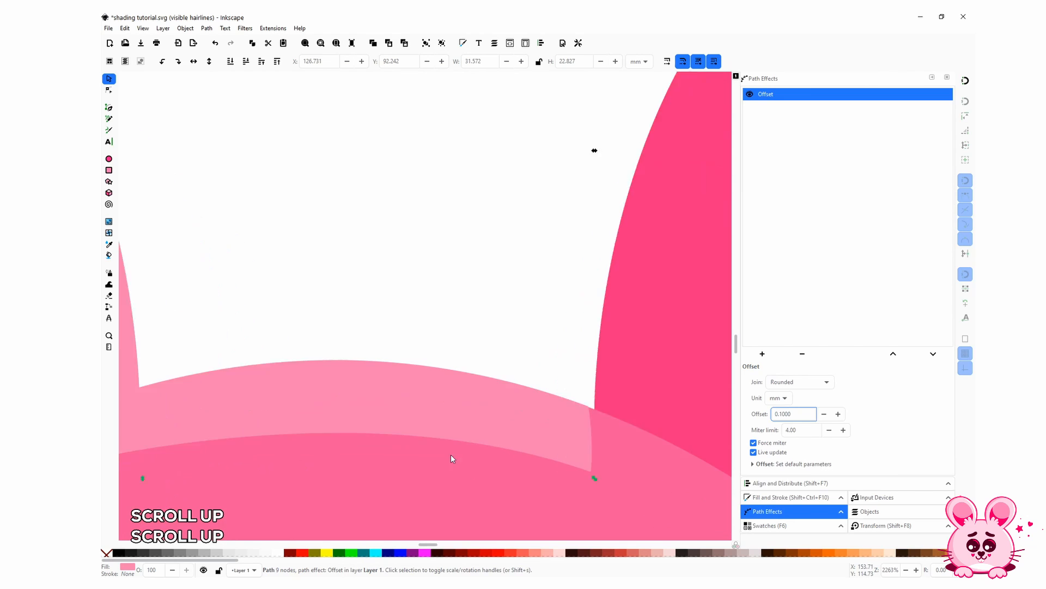
ctrl+scroll(644, 403, up, 5)
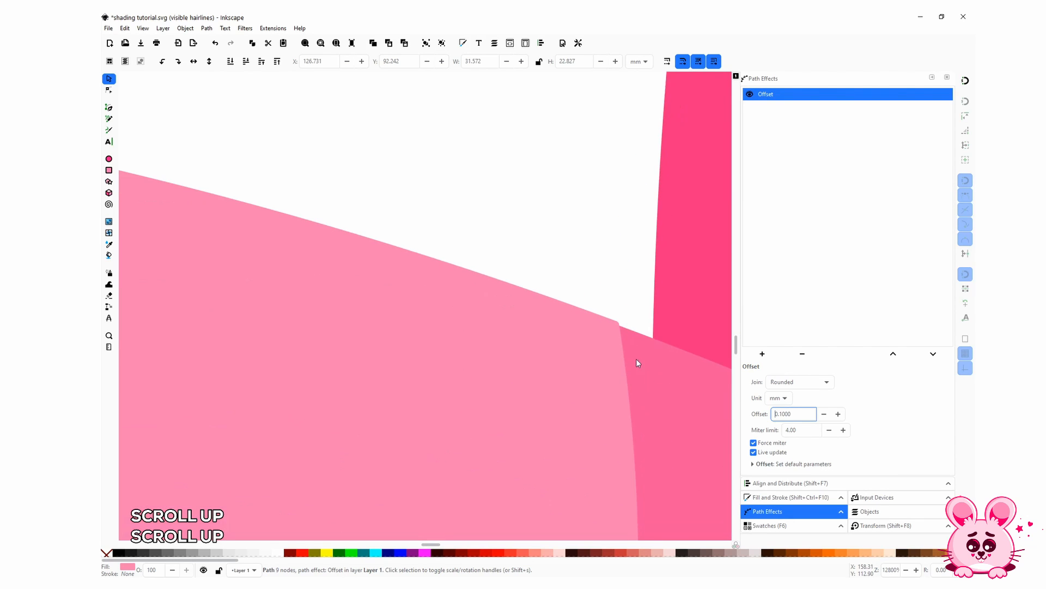
Try a smaller offset of 0.01 mm on the light pink highlight
click(785, 409)
key(Left)
key(Left)
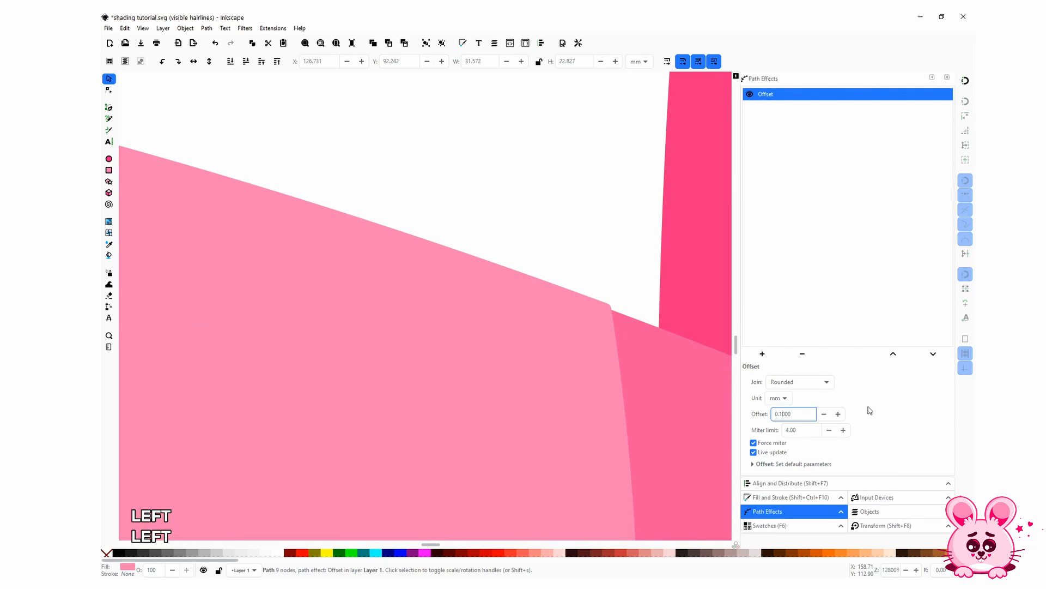
key(BackSpace)
key(Right)
key(Right)
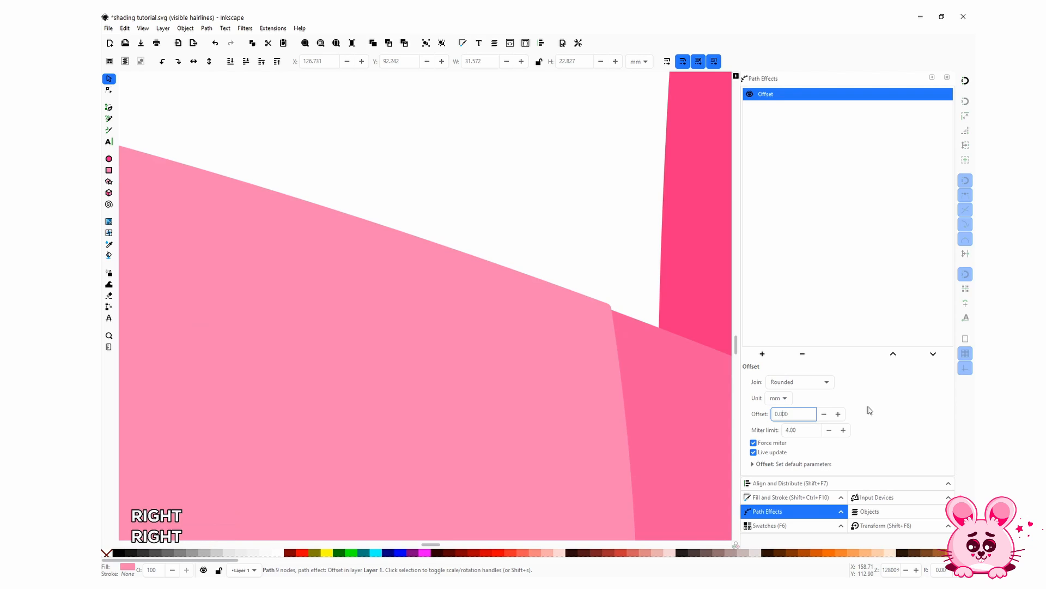
text(1)
key(Return)
key(Return)
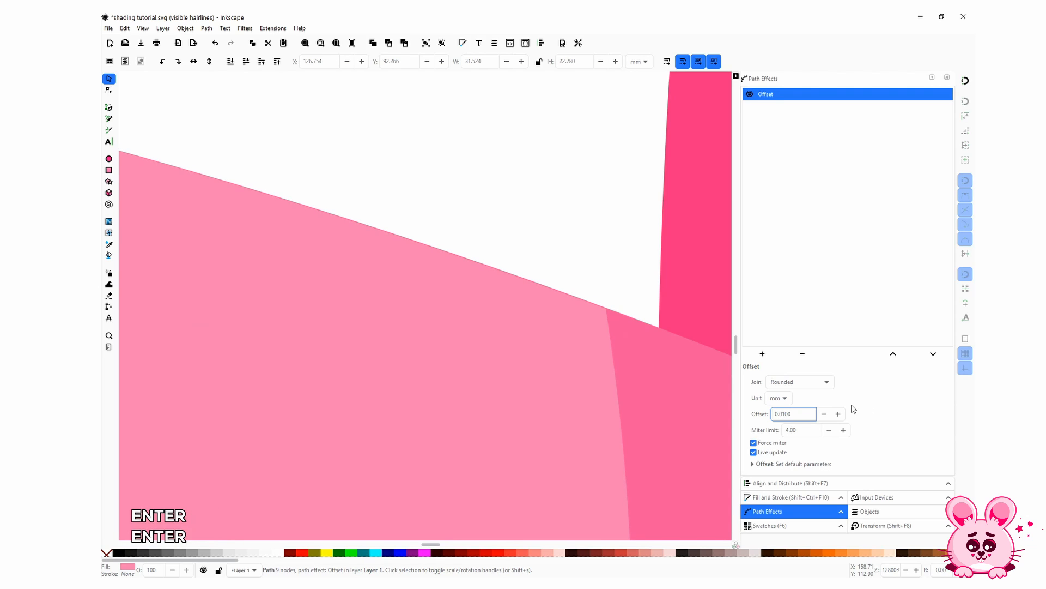
Try offsets of 0.02 mm and 0.03 mm on the highlight, checking its outer edge against the head
key(BackSpace)
text(2)
key(Return)
key(BackSpace)
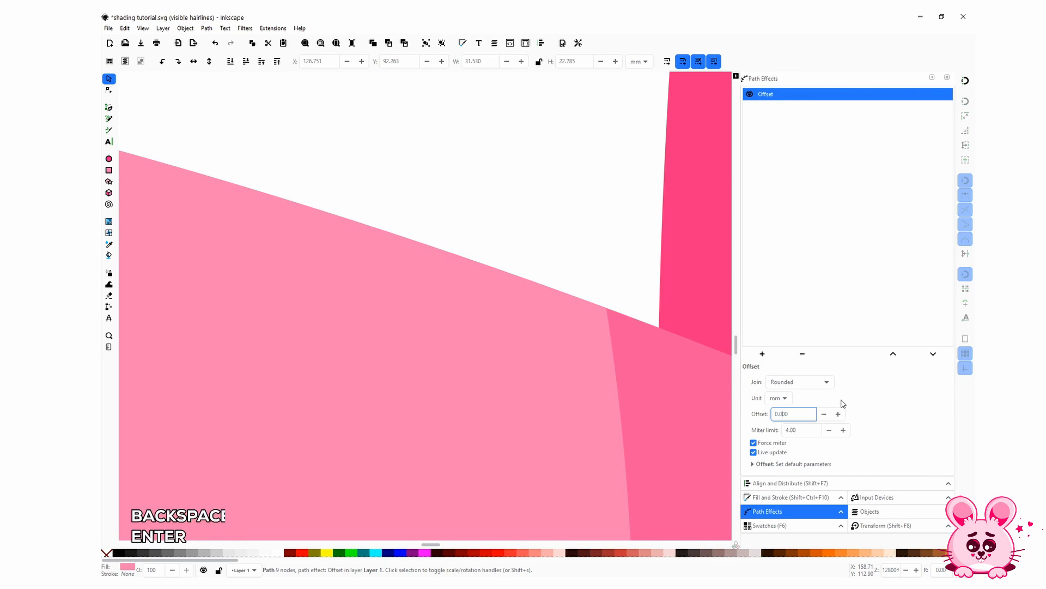
text(3)
key(Return)
click(588, 290)
ctrl+scroll(587, 289, down, 3)
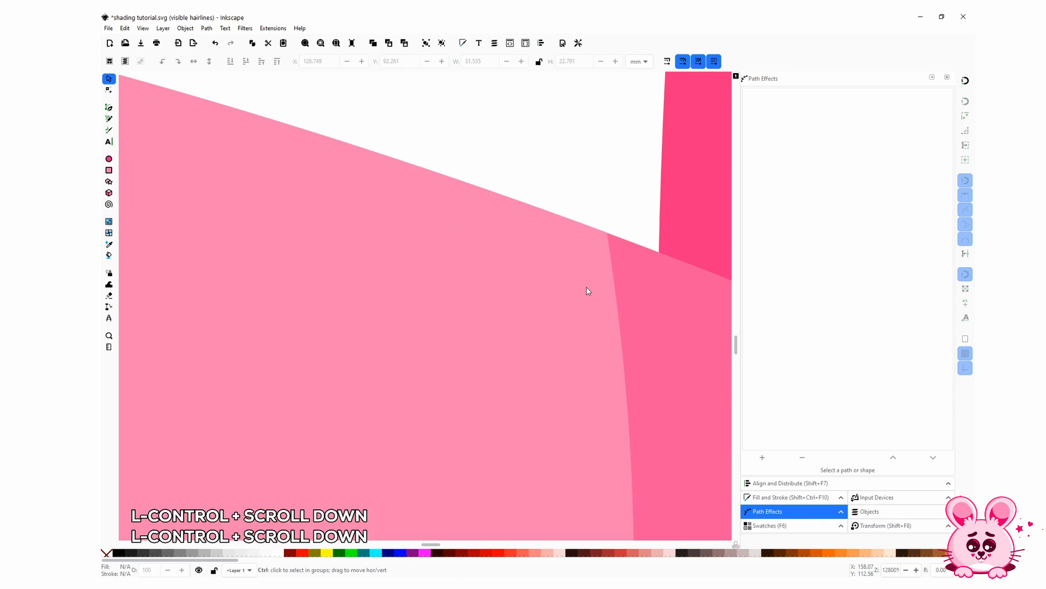
scroll(587, 289, down, 6)
ctrl+scroll(575, 309, down, 1)
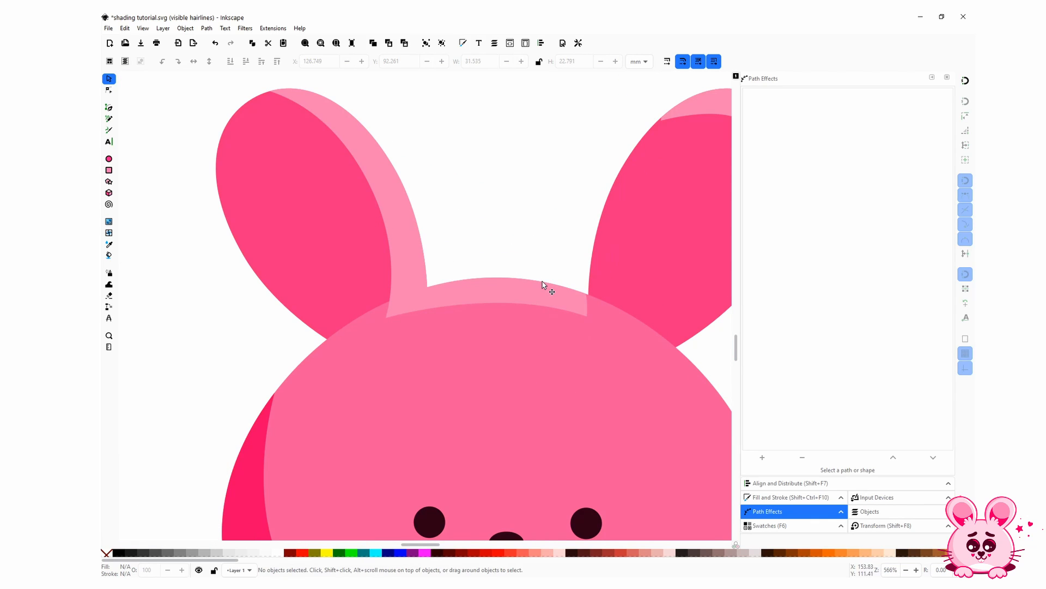
Set the light pink highlight's offset to 0.05 mm and deselect it
click(555, 307)
click(785, 414)
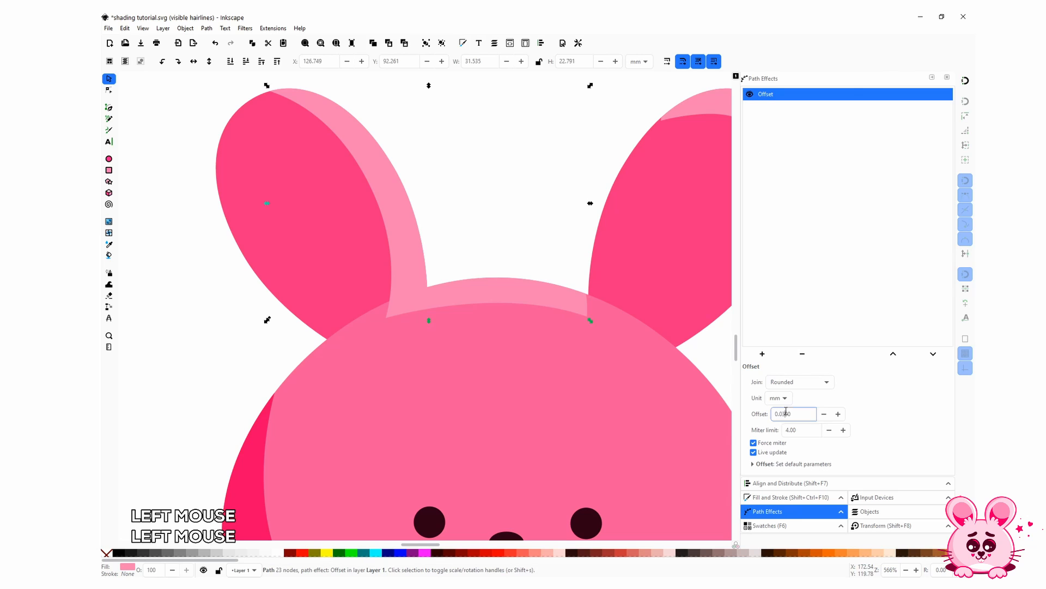
key(BackSpace)
text(5)
key(Return)
click(548, 257)
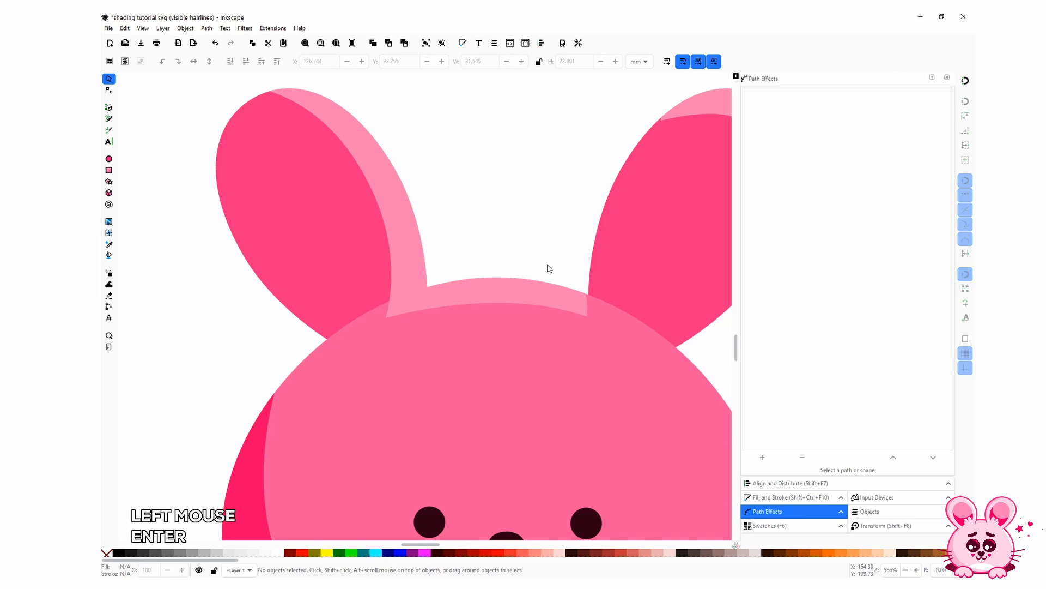
Copy the head highlight's Offset path effect and paste it onto the second bunny's dark head shading and right ear highlight
scroll(545, 262, down, 4)
key(space)
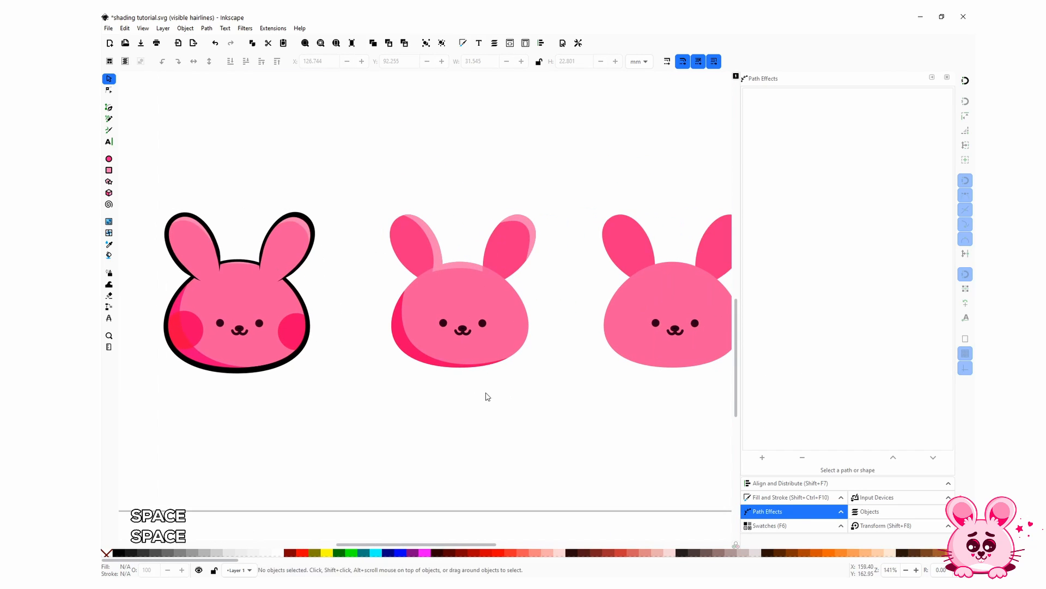
scroll(439, 390, up, 1)
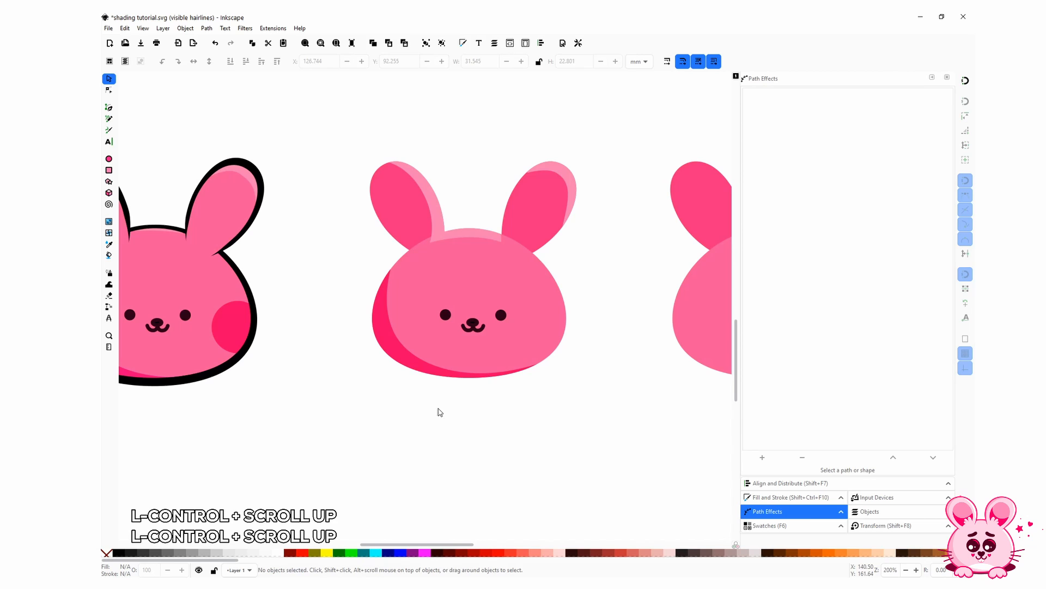
ctrl+click(453, 233)
key(ctrl+c)
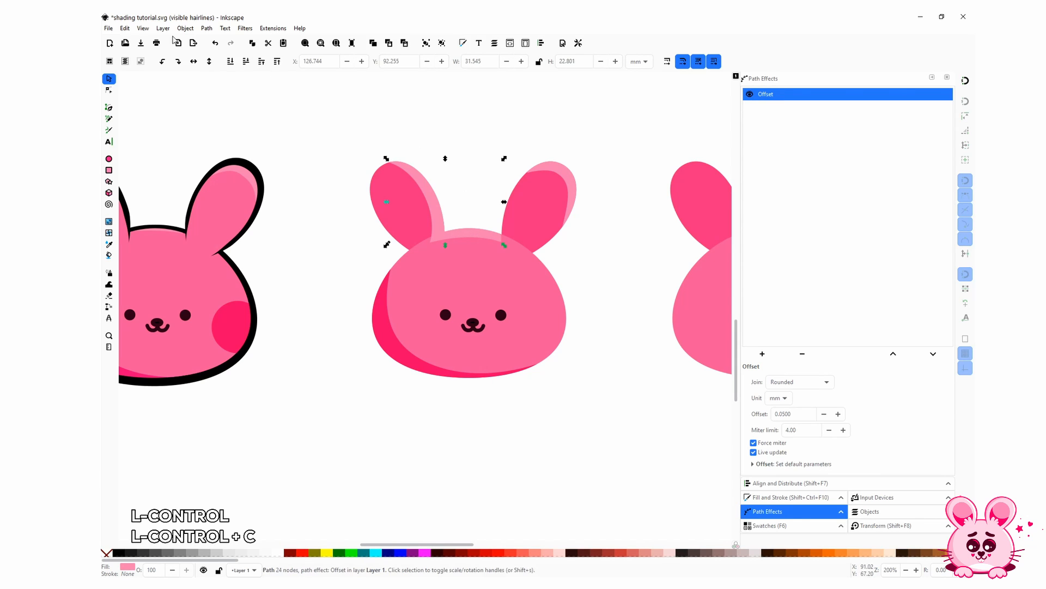
click(388, 349)
shift+click(548, 177)
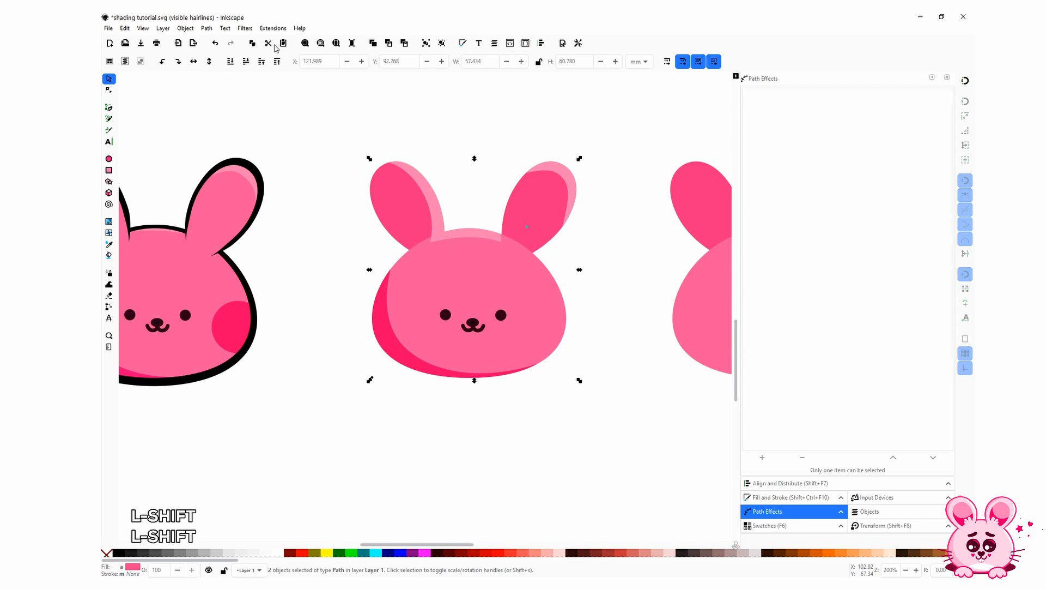
click(207, 29)
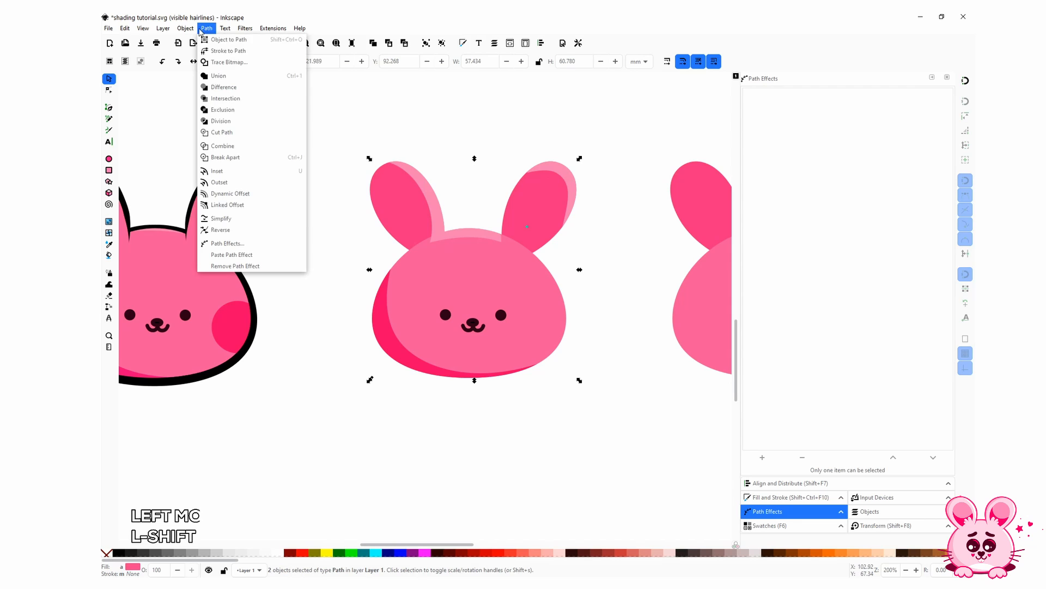
click(260, 261)
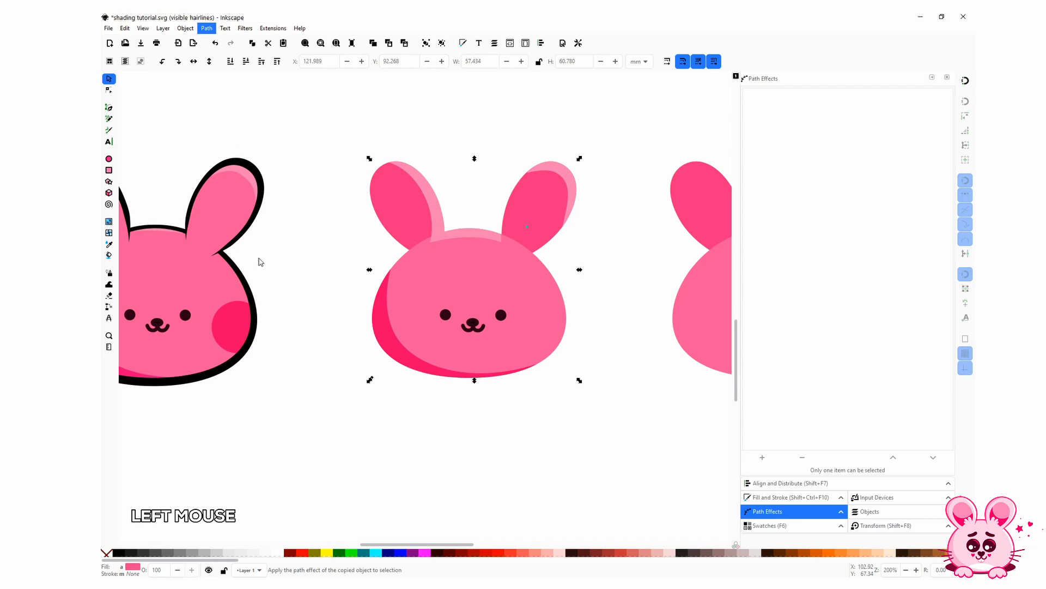
Examine the nodes and outer edge of the second bunny's dark head shading at close range
click(527, 370)
scroll(465, 405, up, 2)
click(467, 436)
scroll(467, 436, up, 8)
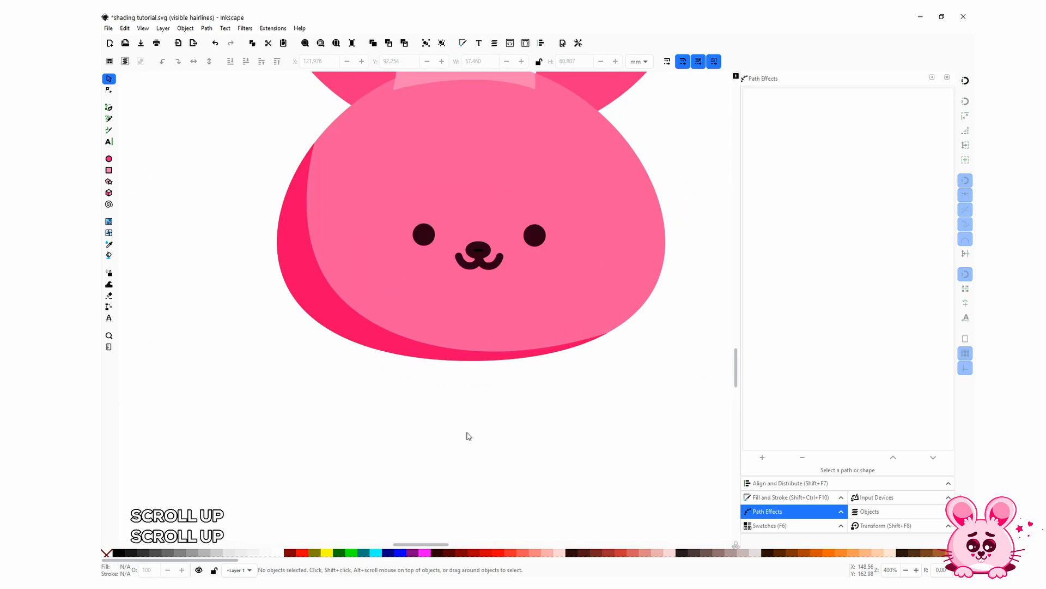
key(a)
click(469, 246)
key(space)
drag(581, 283, 294, 444)
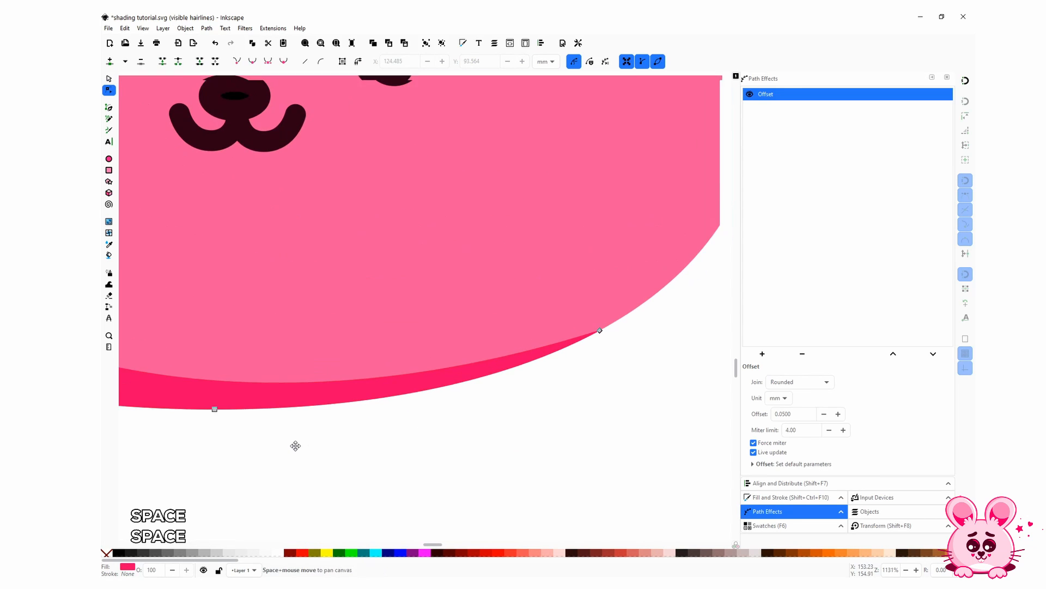
ctrl+scroll(549, 413, down, 5)
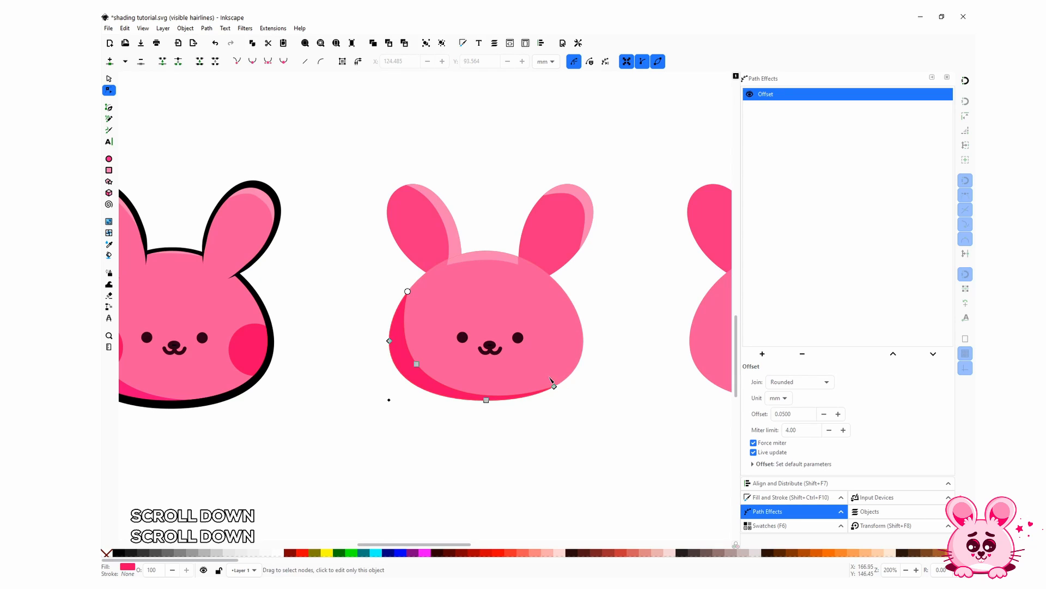
Deselect the dark shading and compare the Clip groupe, Path operations and Mask bunnies
ctrl+scroll(568, 392, down, 2)
key(space)
drag(552, 223, 469, 236)
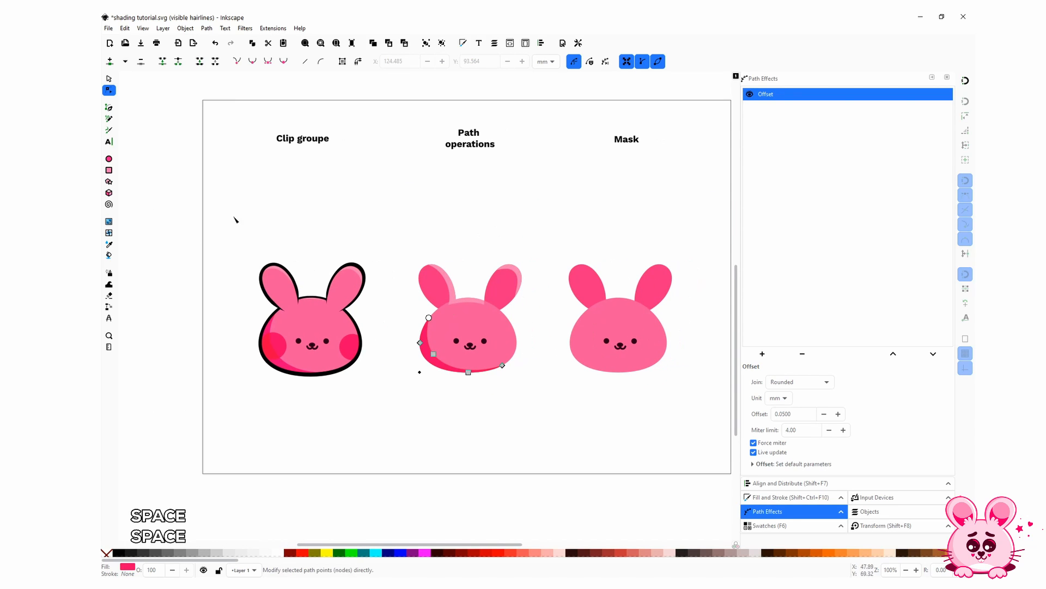
click(109, 78)
click(322, 212)
key(space)
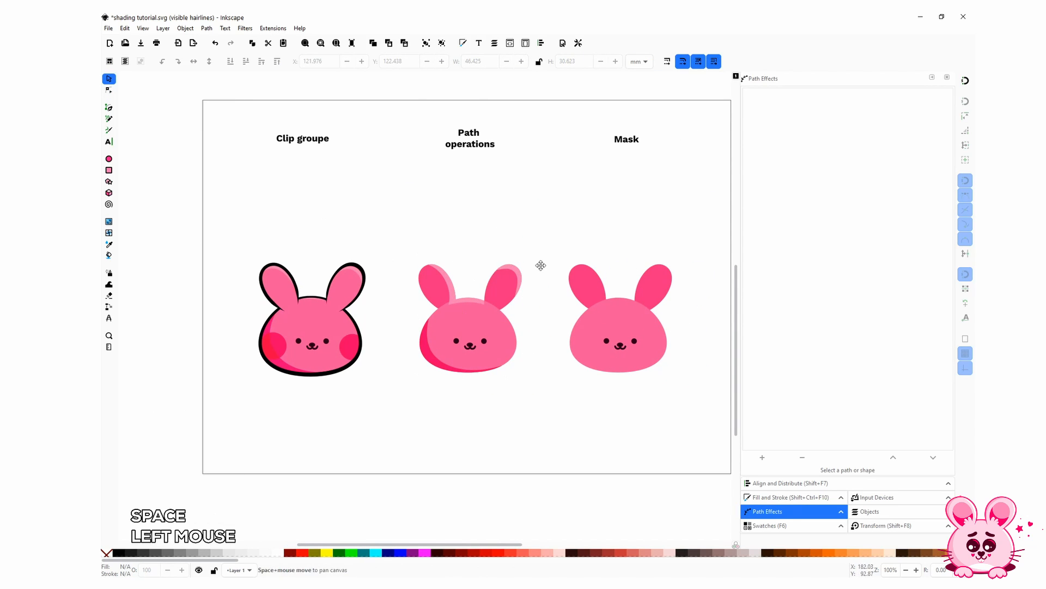
drag(542, 264, 370, 259)
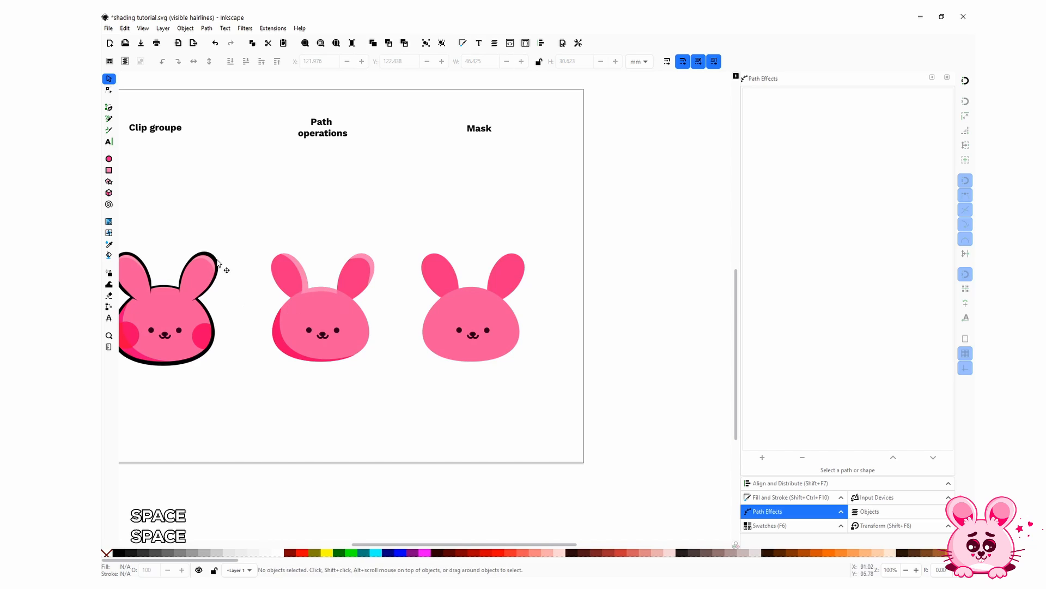
drag(216, 263, 325, 263)
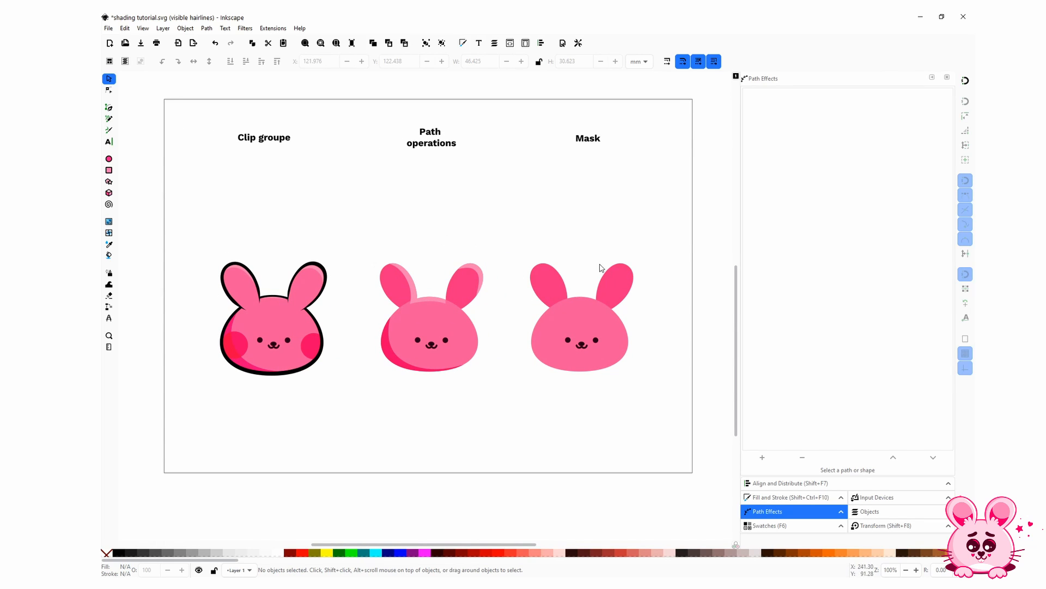
key(space)
drag(601, 267, 545, 278)
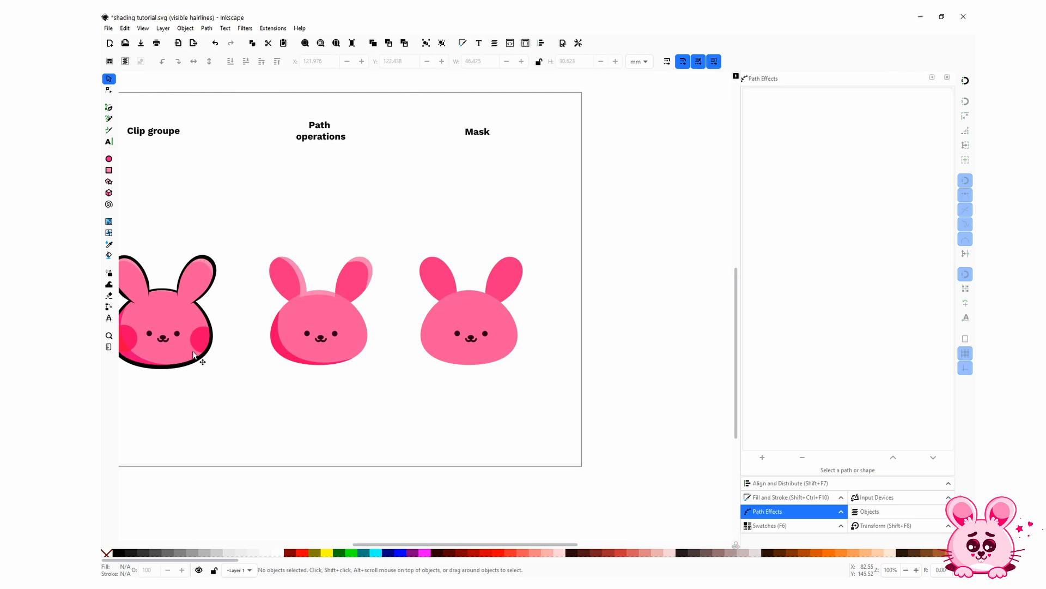
key(space)
drag(193, 351, 353, 346)
scroll(334, 339, up, 1)
scroll(322, 373, up, 2)
scroll(322, 374, up, 1)
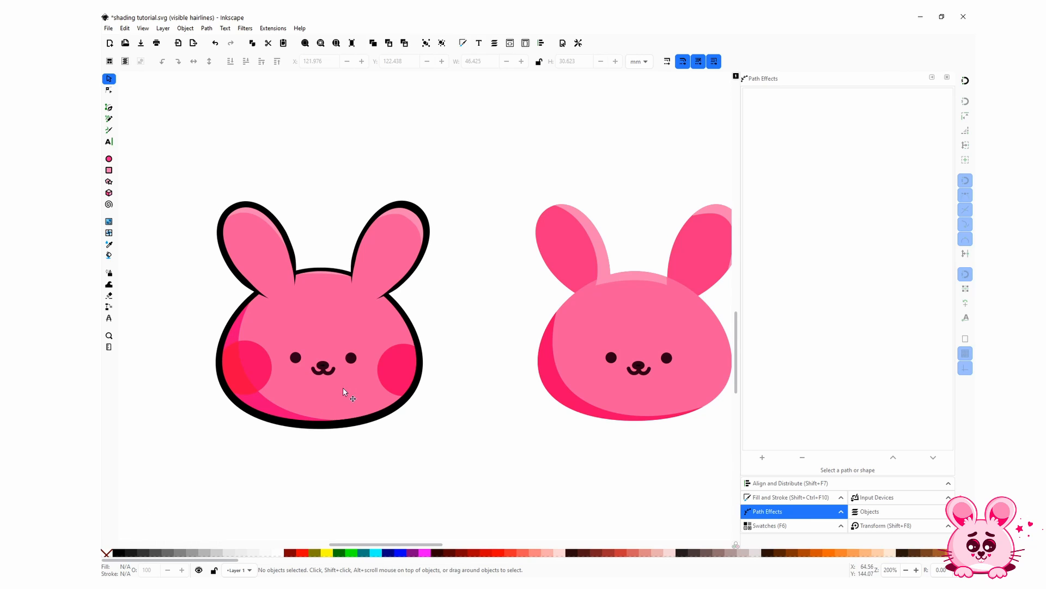
key(space)
drag(600, 406, 165, 425)
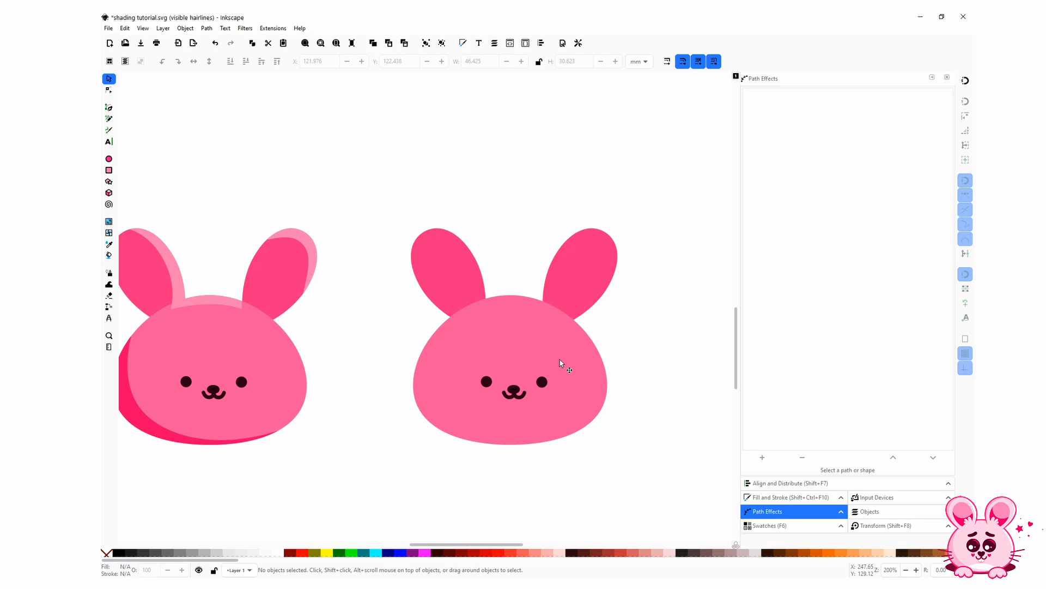
Enter the clipped group of the finished Mask example bunny above the page and copy its inner shading group
scroll(428, 364, down, 6)
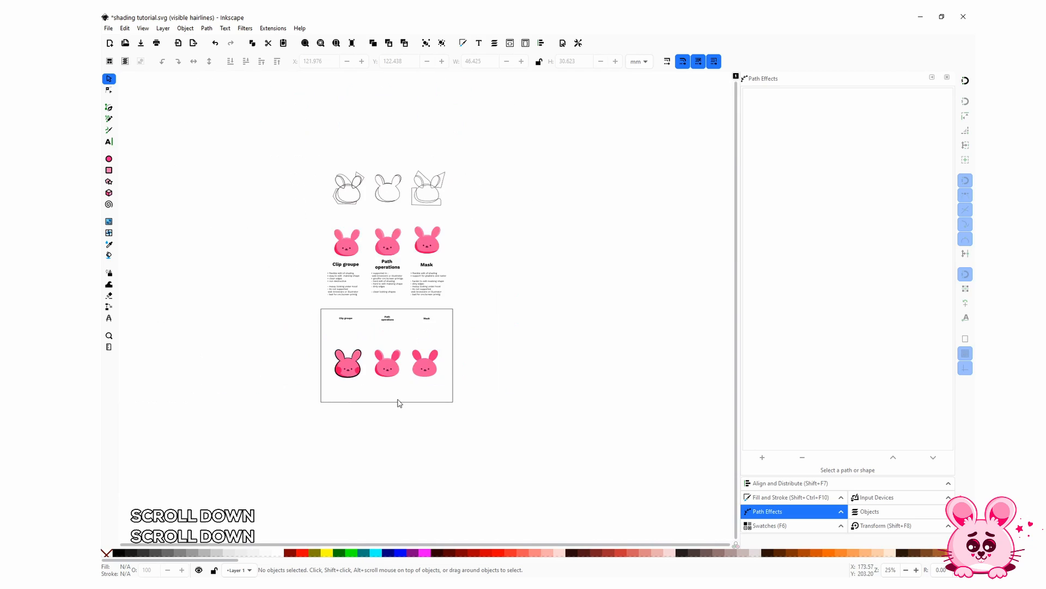
scroll(396, 396, up, 4)
key(space)
drag(406, 299, 445, 539)
scroll(417, 415, down, 1)
key(space)
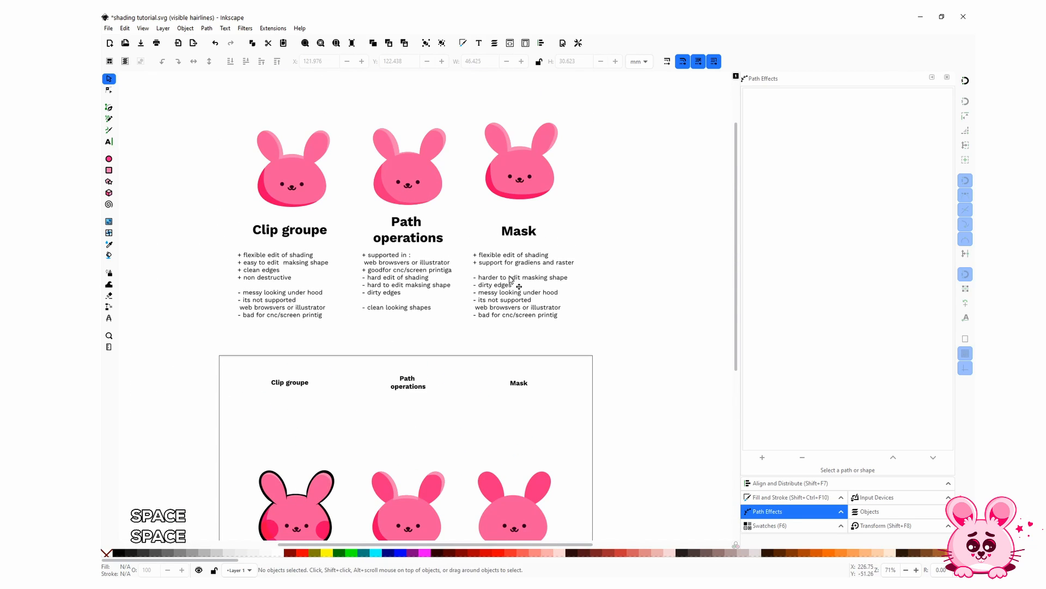
click(528, 197)
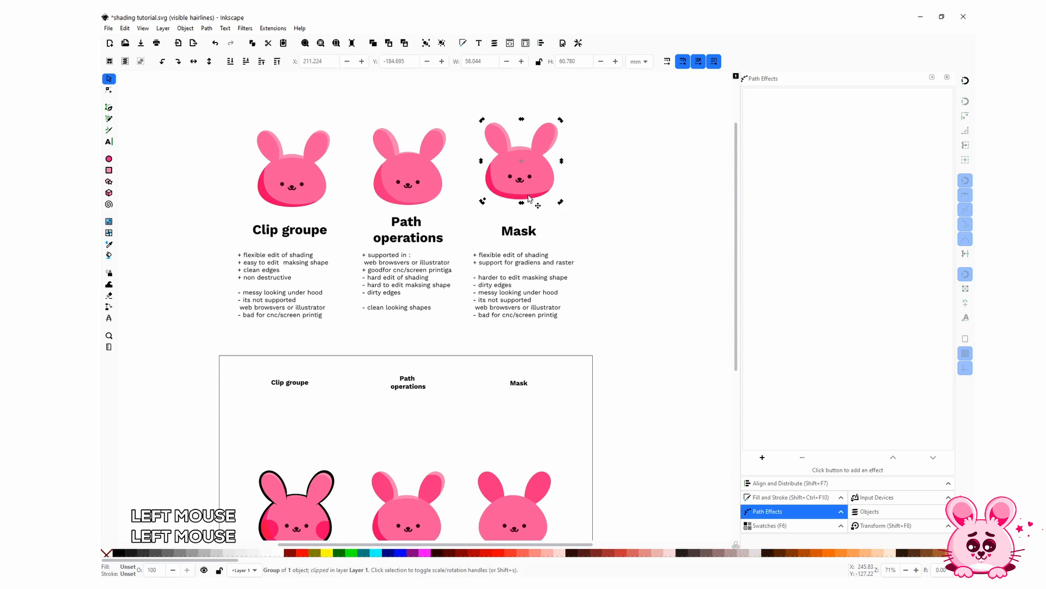
double_click(528, 199)
shift+click(529, 197)
key(ctrl+c)
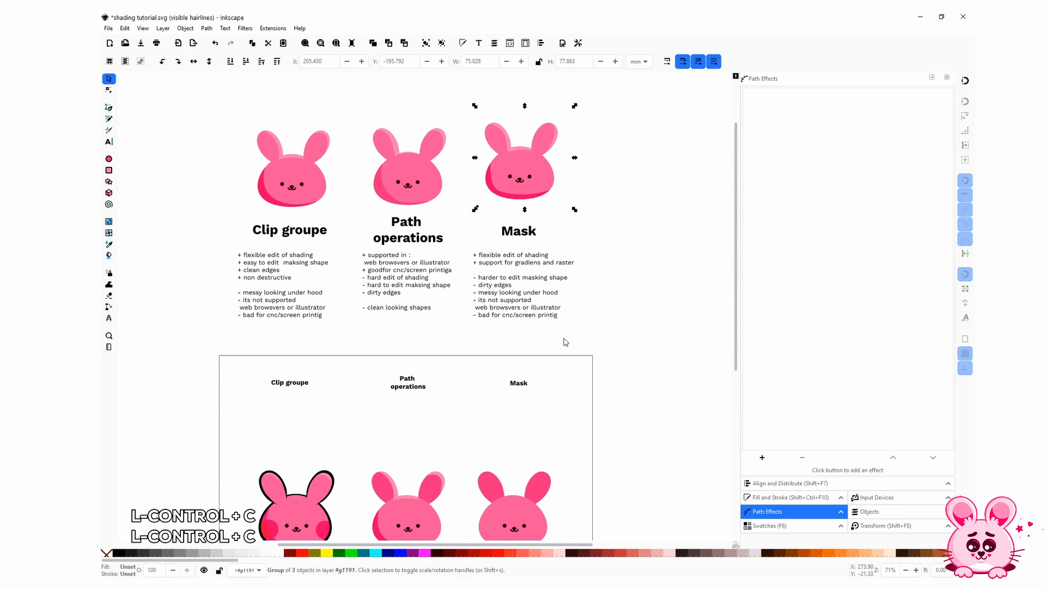
Paste the copied shading group onto the page and position it over the third bunny's head and ears
key(space)
drag(566, 418, 502, 257)
click(518, 364)
key(ctrl+v)
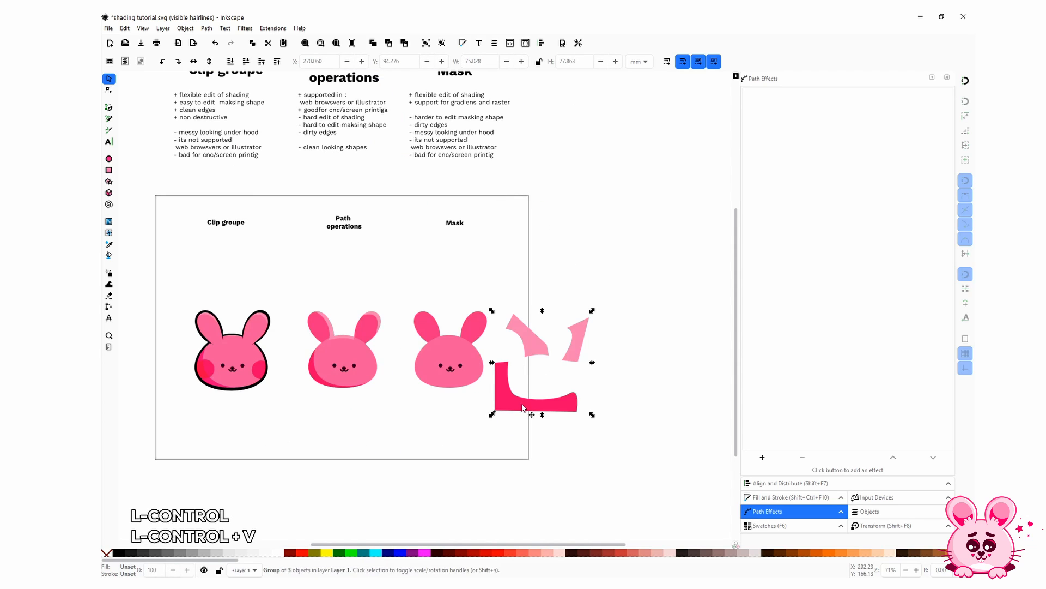
key(space)
mouse_move(477, 431)
mouse_down()
mouse_move(505, 404)
mouse_move(449, 364)
mouse_up()
scroll(463, 403, up, 3)
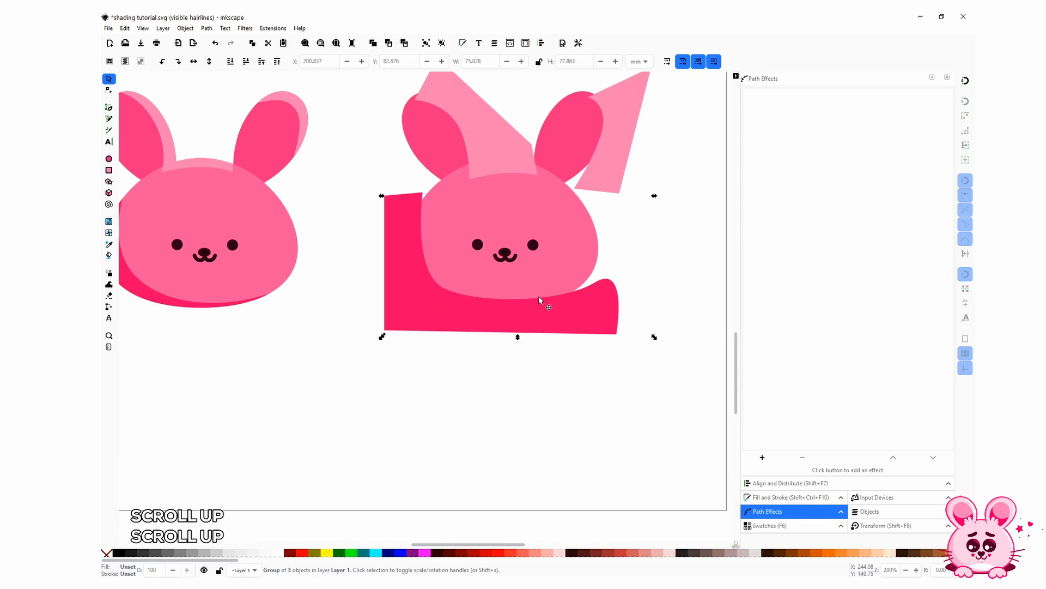
drag(546, 310, 541, 303)
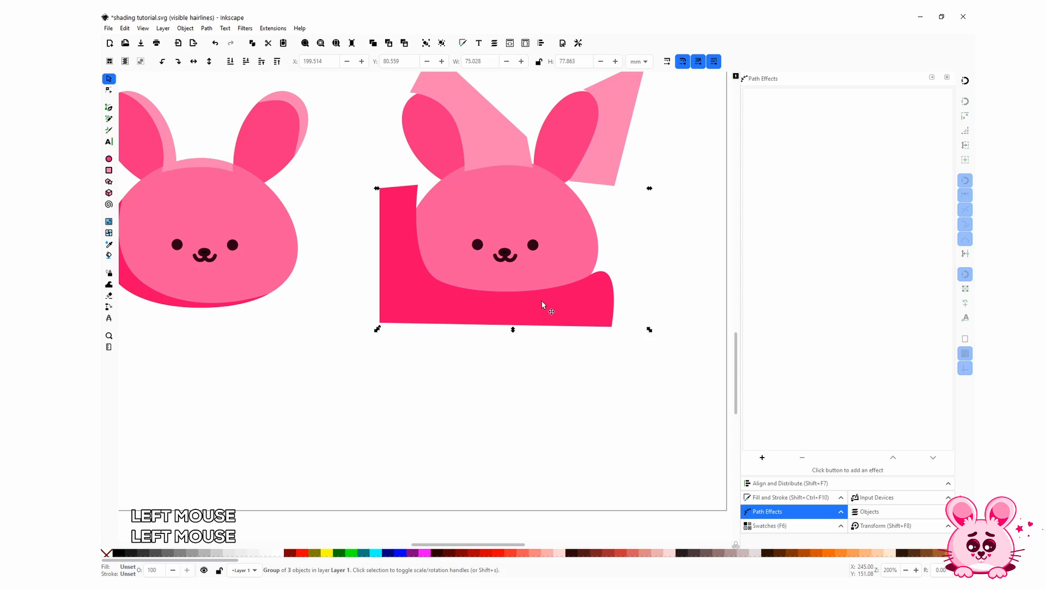
Group the third bunny's head and both ears, and paste a copy of the group in place
key(space)
click(563, 429)
click(518, 306)
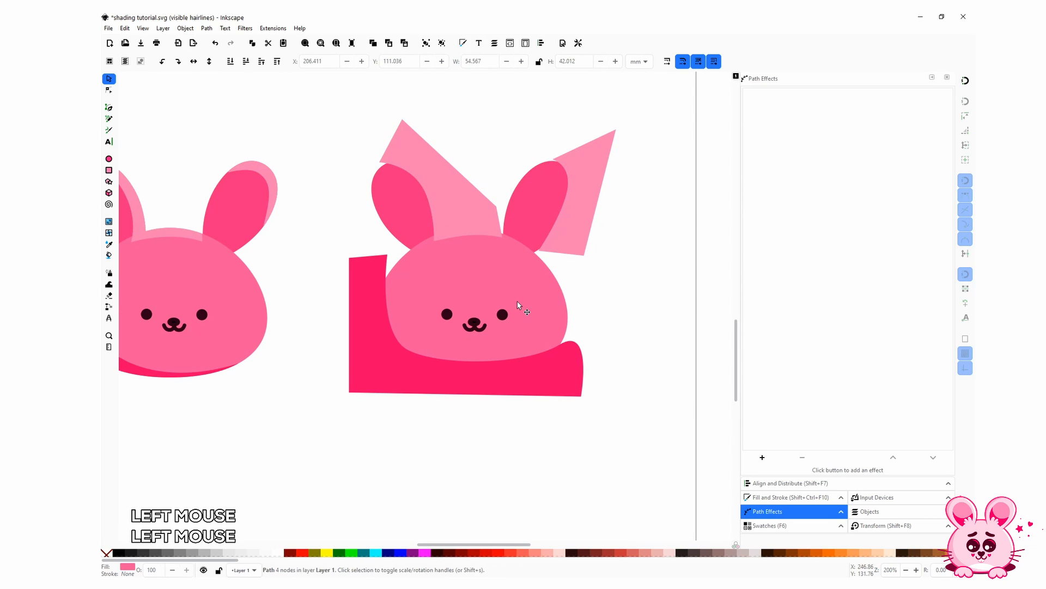
shift+click(406, 207)
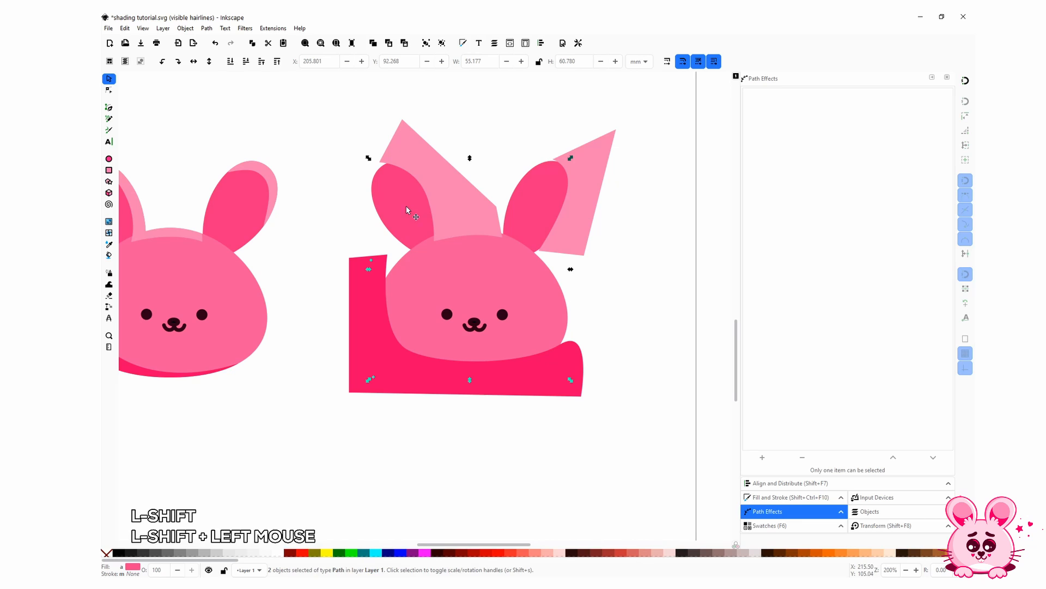
shift+click(532, 200)
key(ctrl+g)
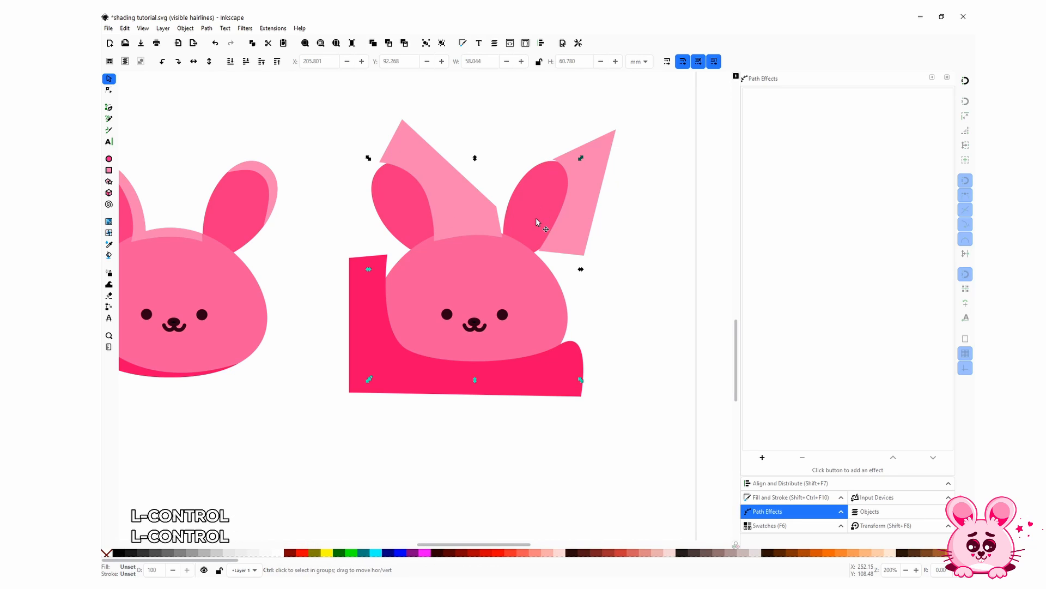
key(ctrl+c)
key(ctrl+f)
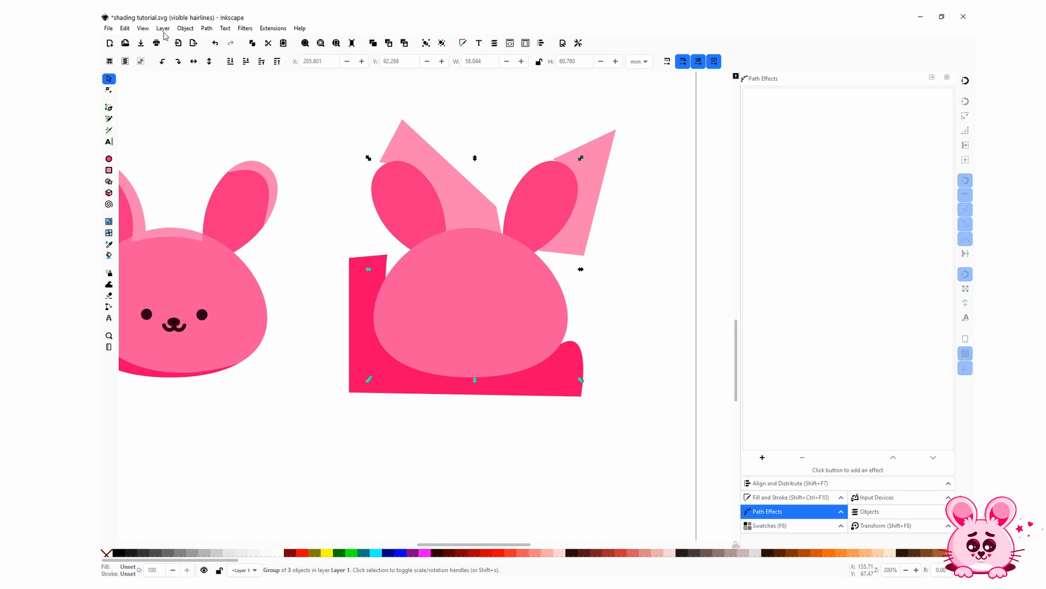
Fill the pasted copy of the head-and-ears group with white
click(125, 28)
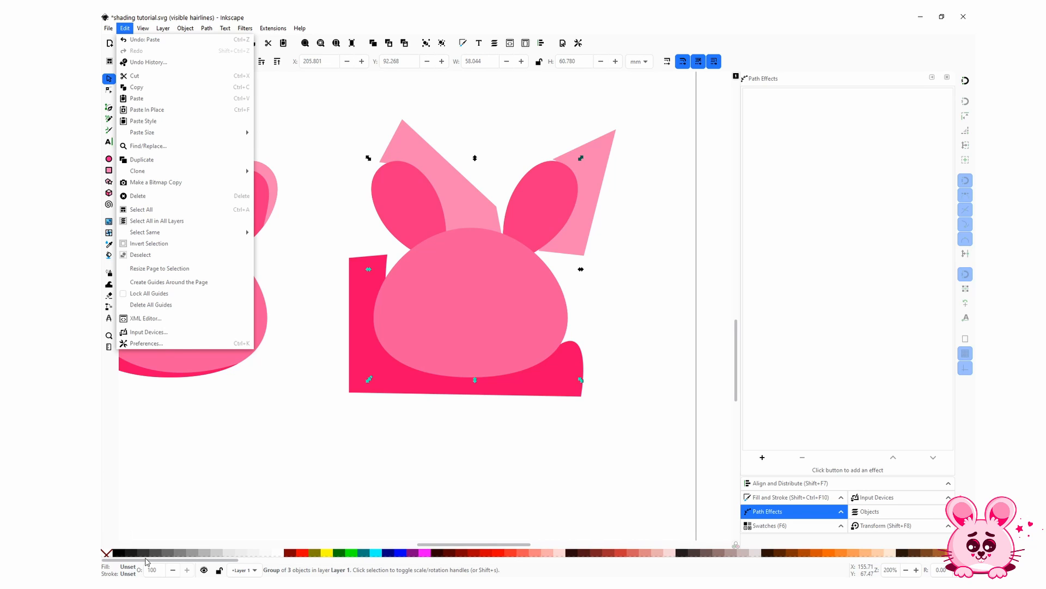
click(251, 508)
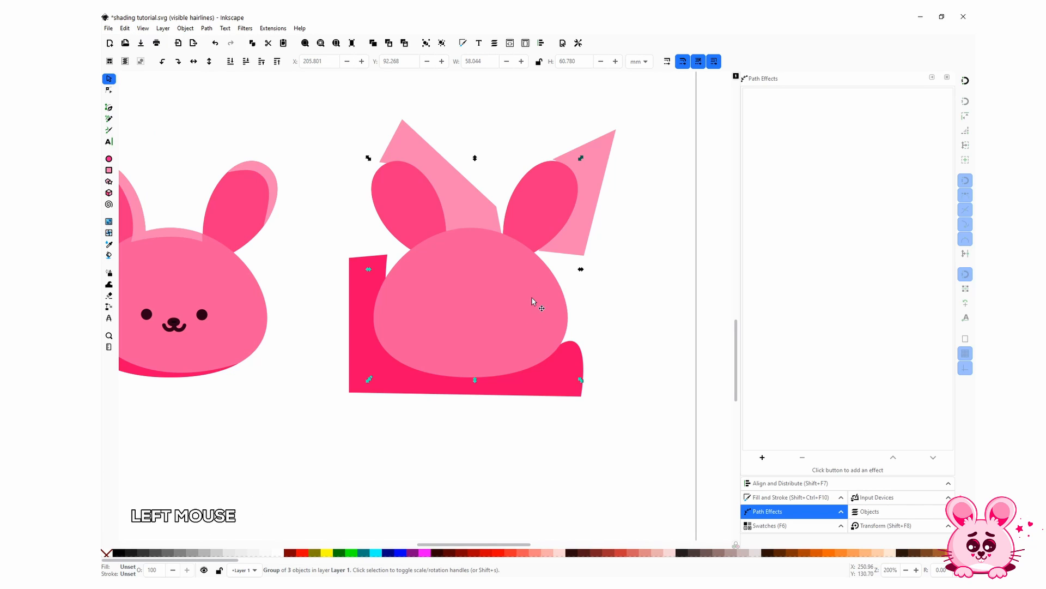
click(280, 554)
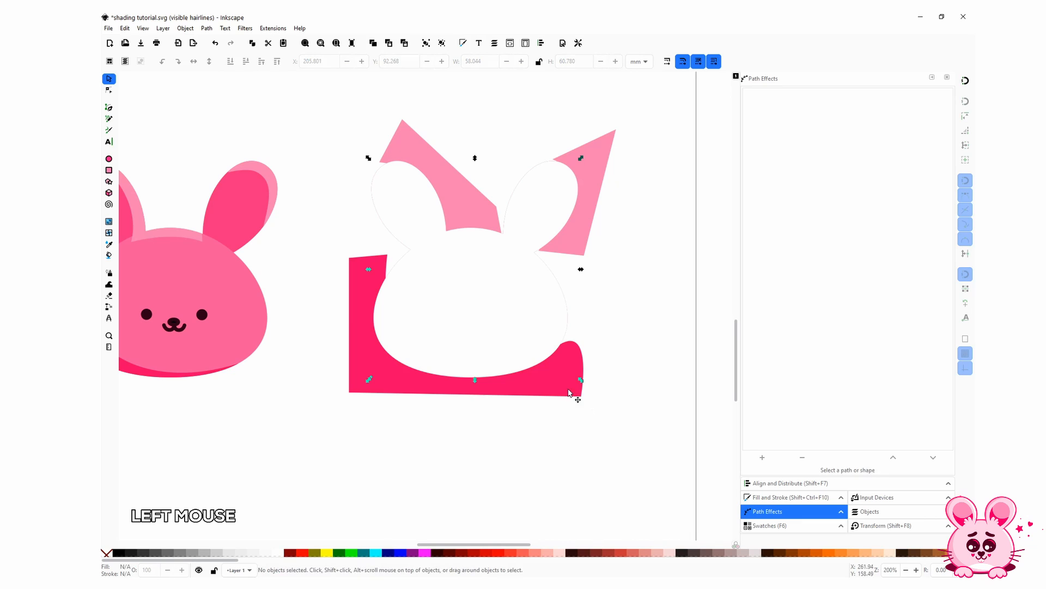
Mask the third bunny's shading group with the white head-and-ears silhouette
click(568, 387)
click(566, 386)
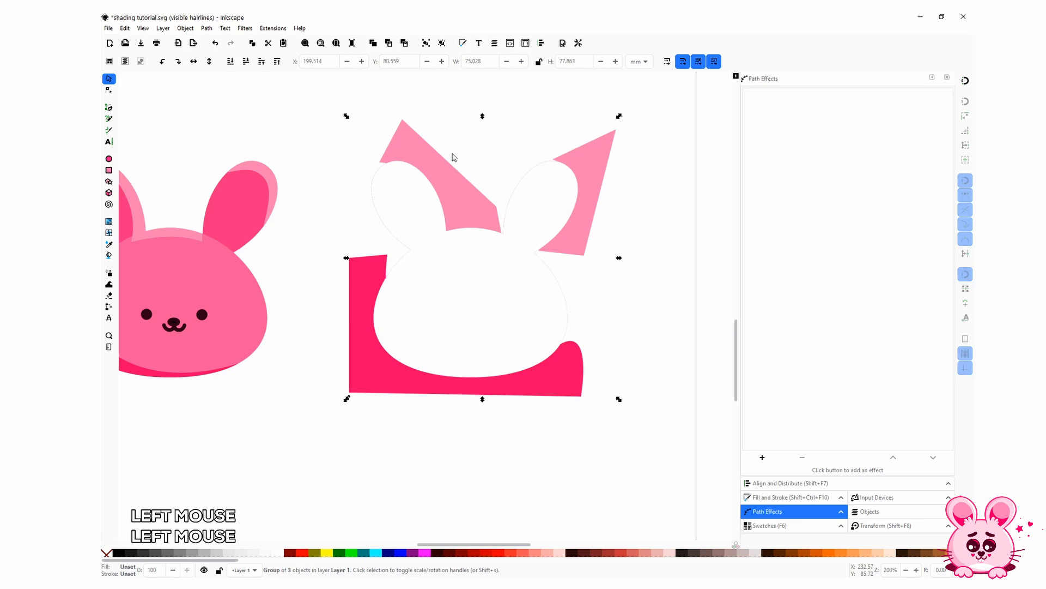
key(shift)
key(shift)
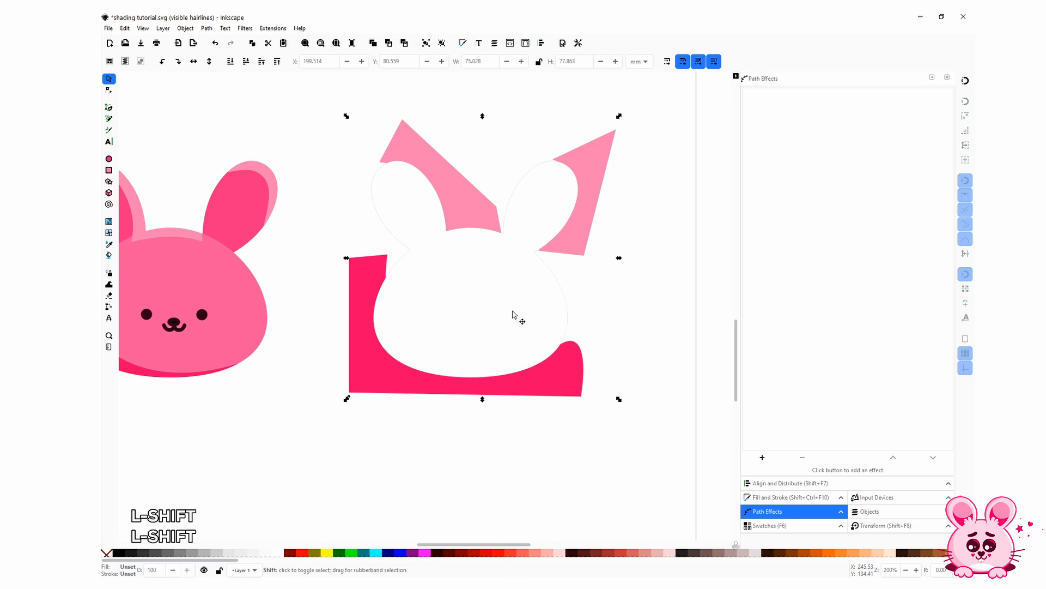
shift+click(513, 311)
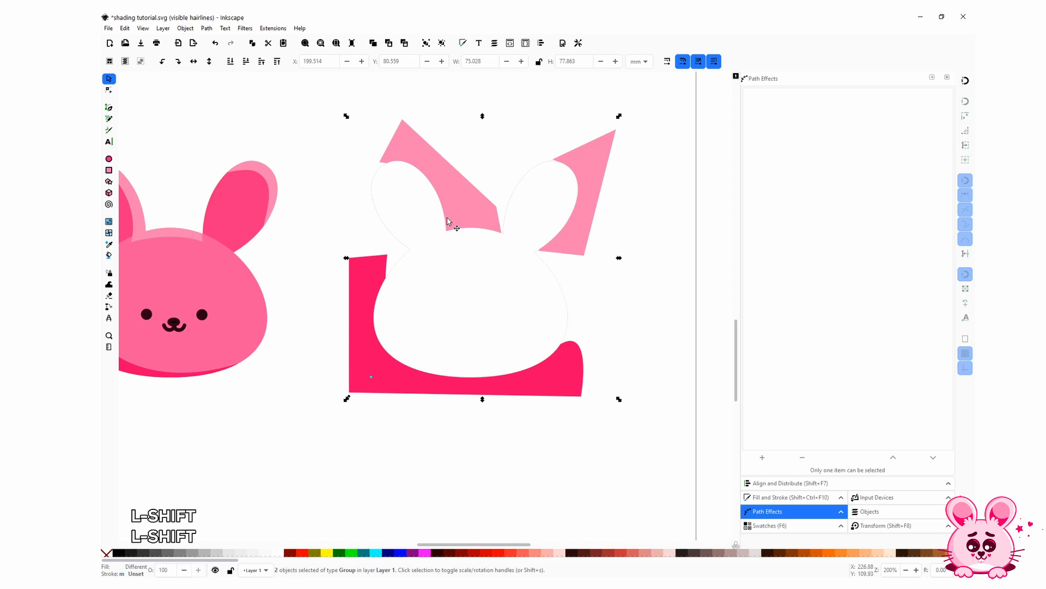
right_click(540, 260)
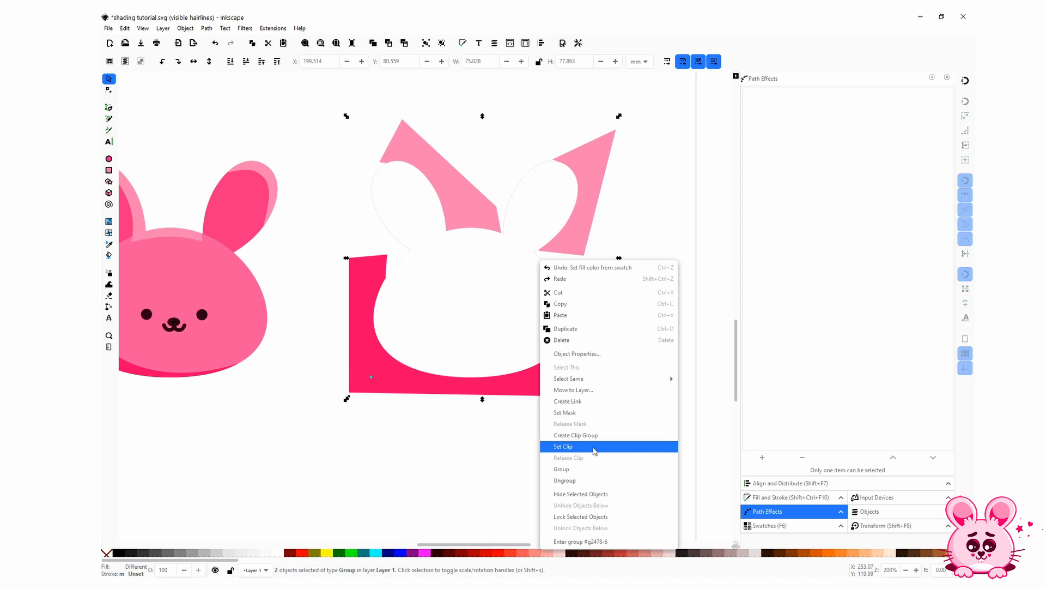
click(591, 415)
Shift the node of the third bunny's masked highlight slightly where the left ear meets the head
double_click(526, 352)
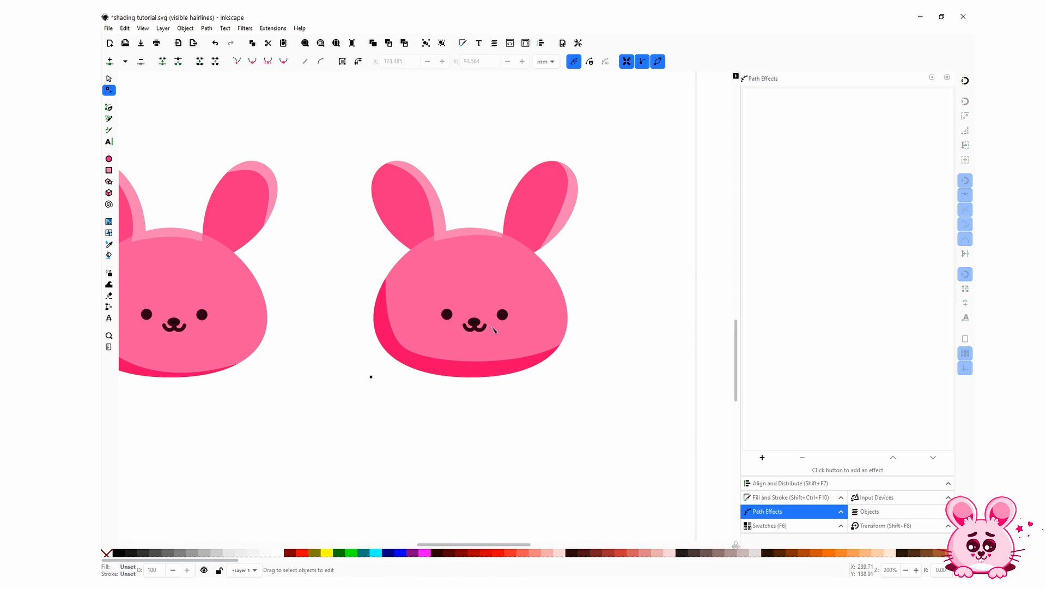
click(462, 240)
drag(435, 238, 441, 241)
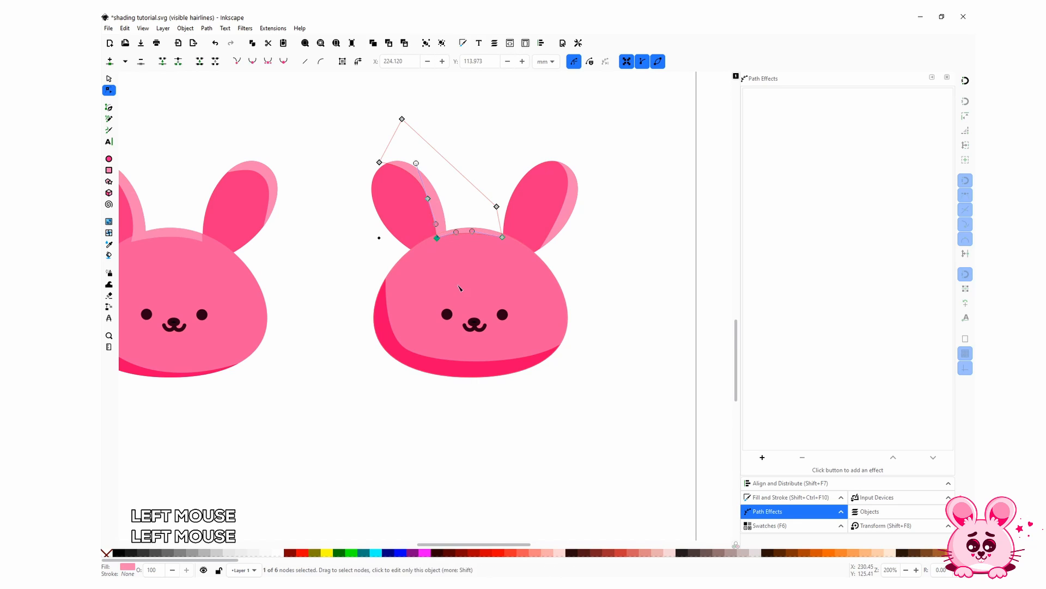
Stretch the third bunny's right ear by moving its tip node up and outward
scroll(411, 343, down, 5)
scroll(410, 343, down, 2)
drag(285, 311, 458, 392)
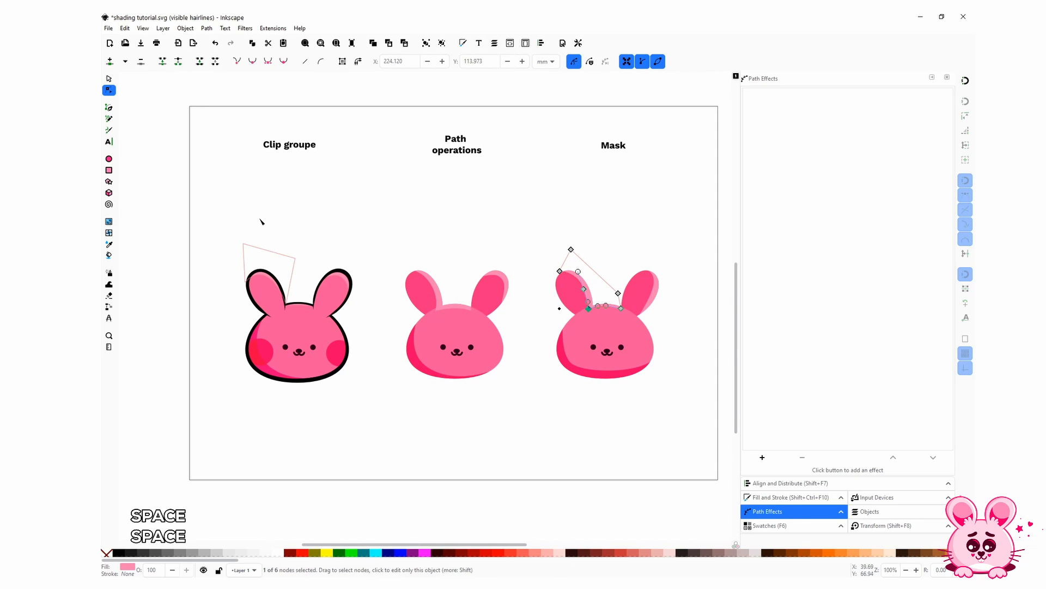
drag(578, 337, 458, 328)
scroll(528, 410, up, 3)
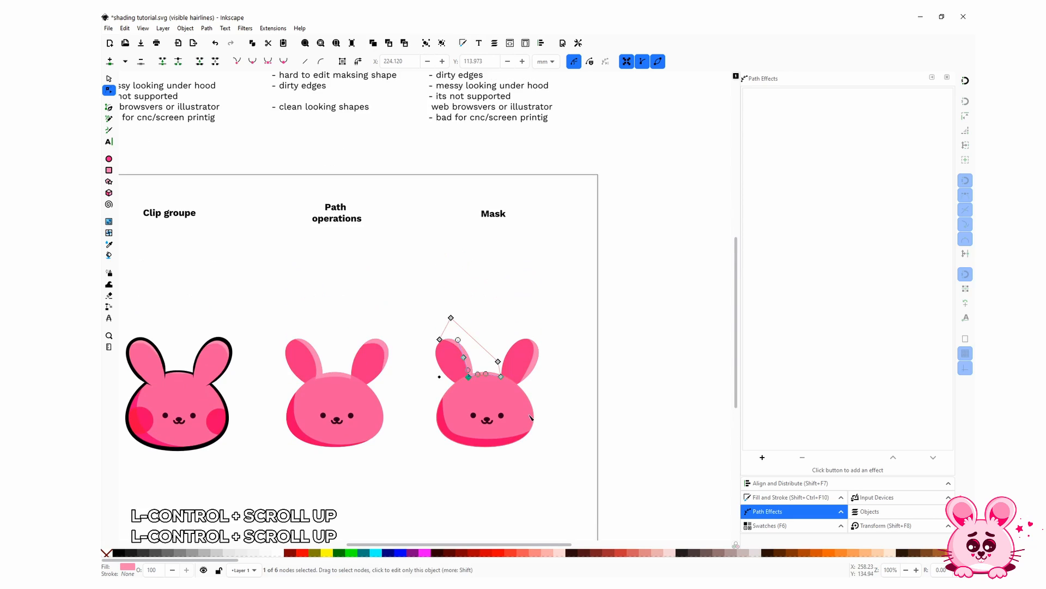
scroll(528, 411, up, 2)
click(514, 300)
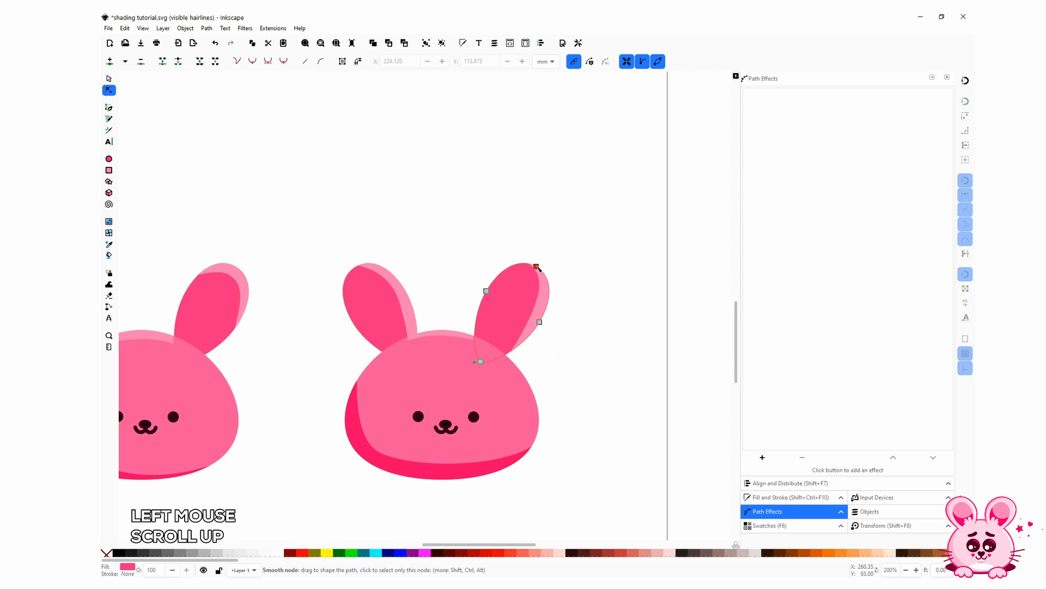
drag(537, 268, 547, 256)
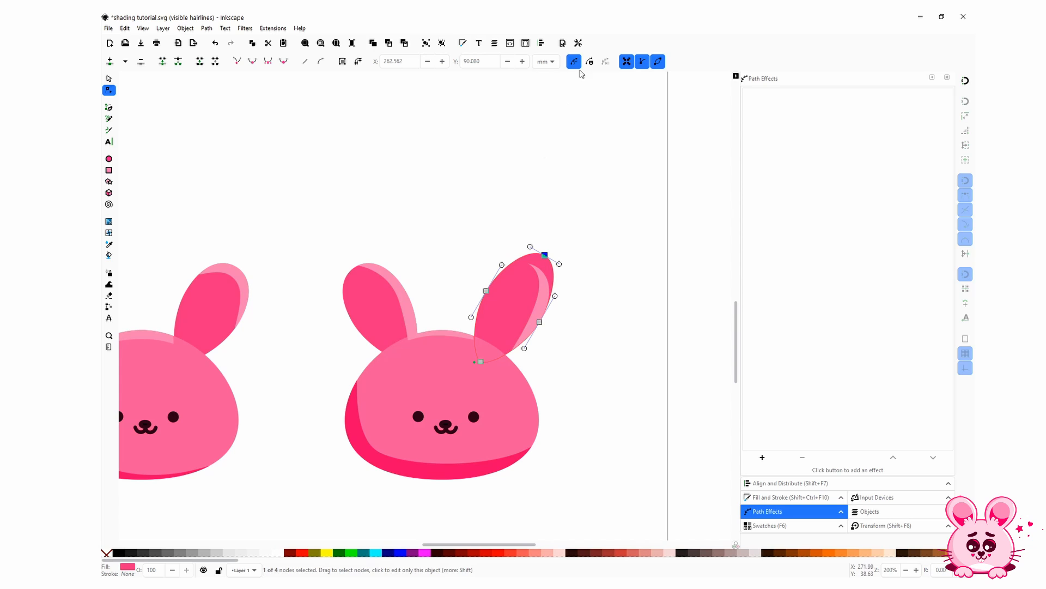
Turn on mask editing for the Node tool and switch the display to outline mode
click(587, 64)
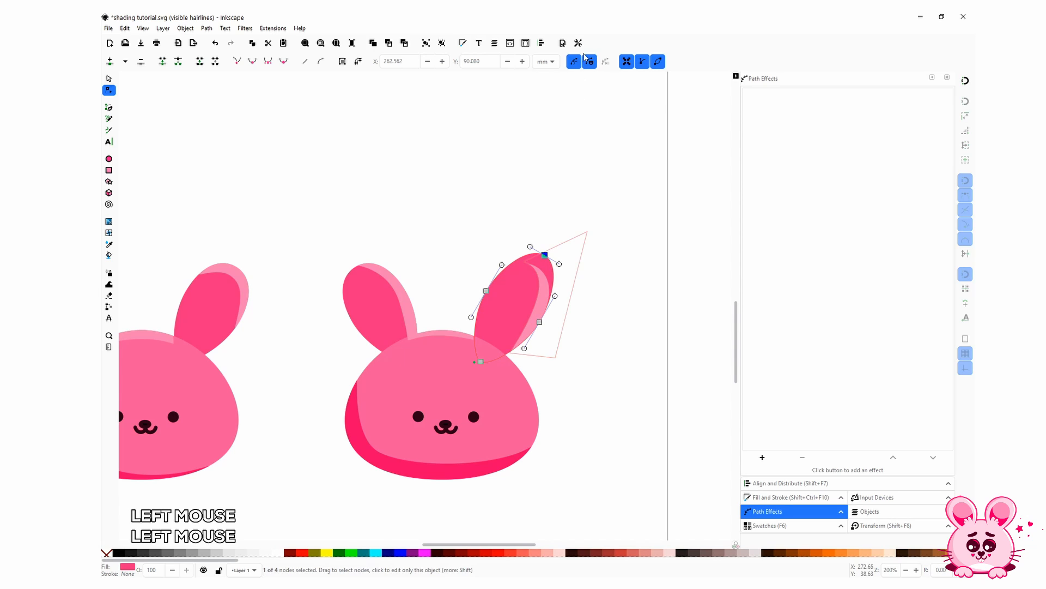
click(514, 206)
click(518, 314)
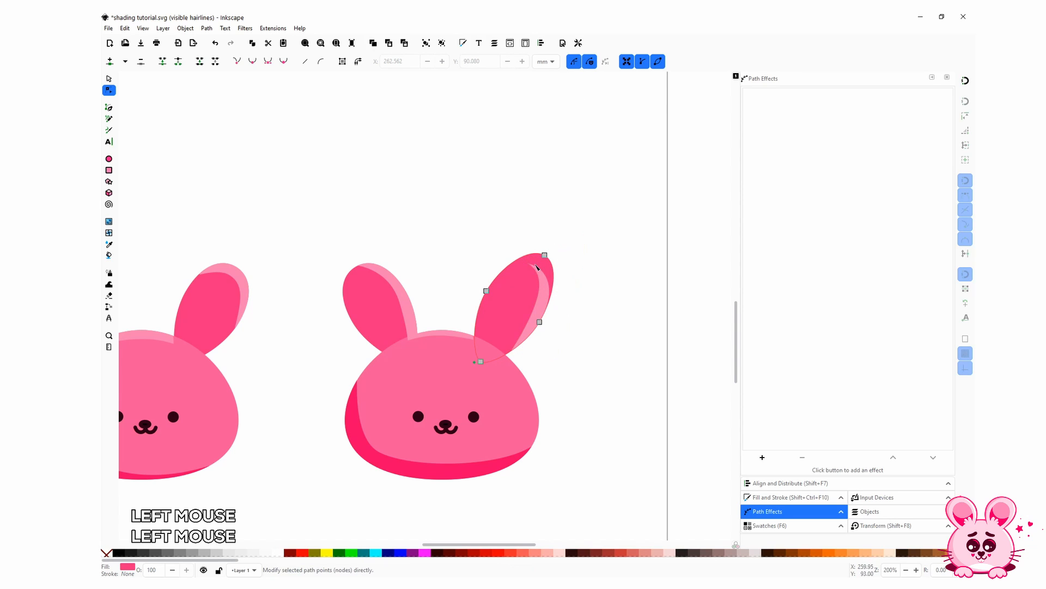
key(ctrl)
key(ctrl+KP_5)
key(ctrl+KP_5)
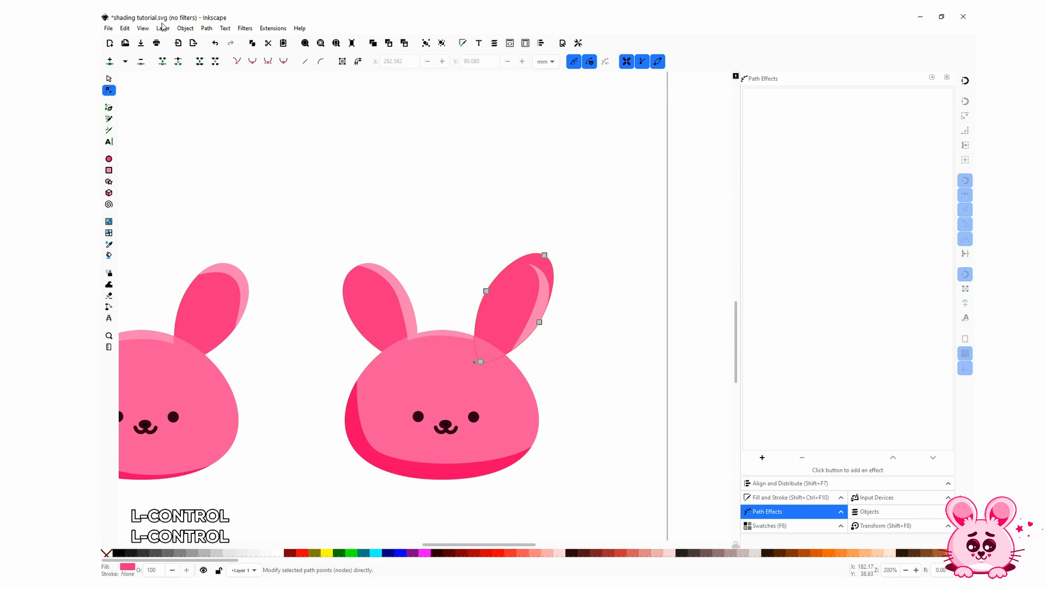
key(ctrl+KP_5)
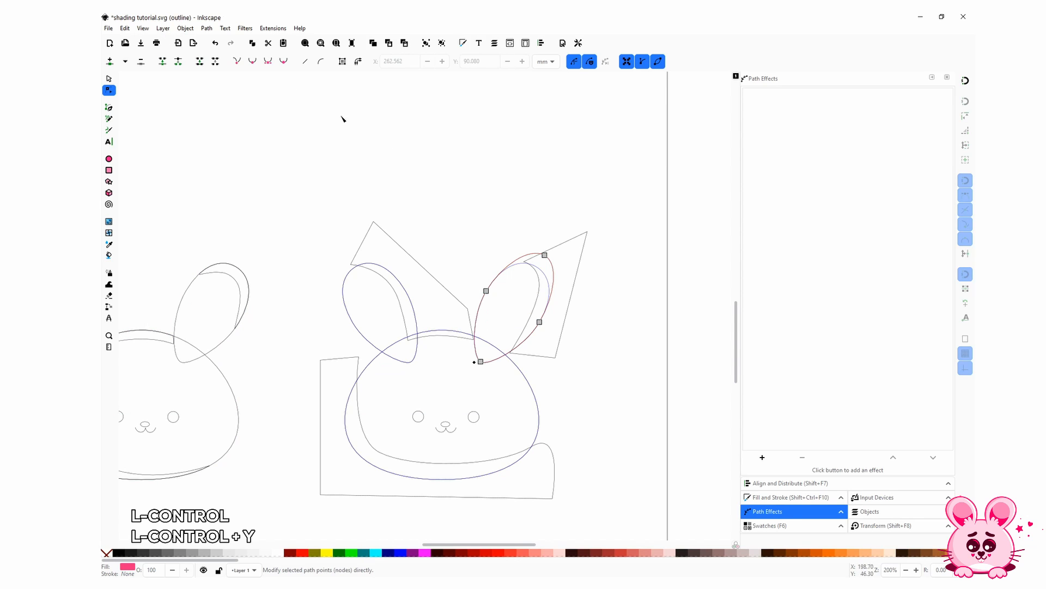
Move the right ear tip node of the third bunny's shading mask onto the stretched ear's outline, and restore the normal display
click(522, 266)
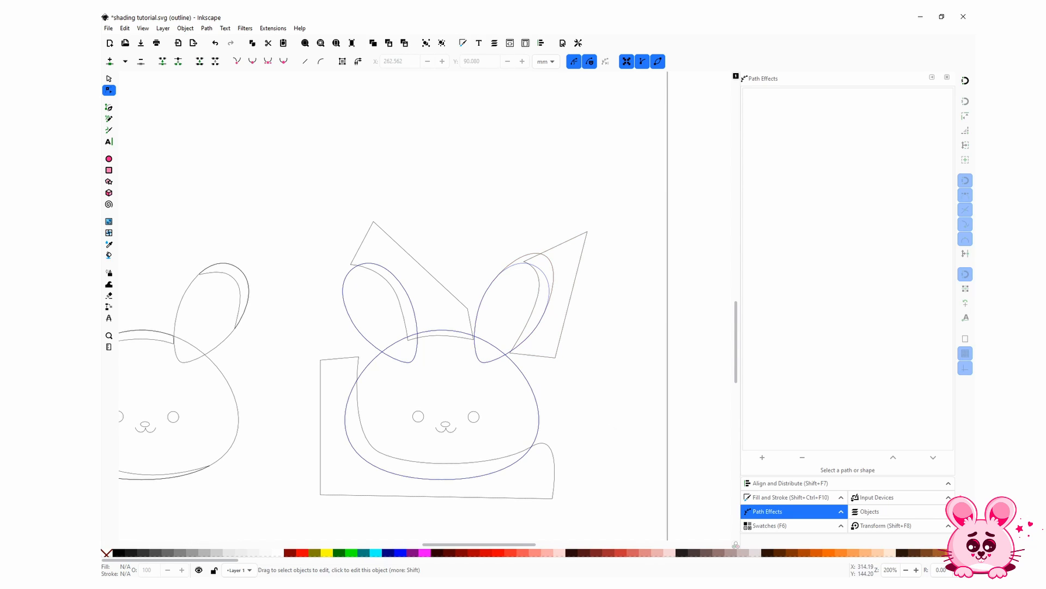
click(874, 511)
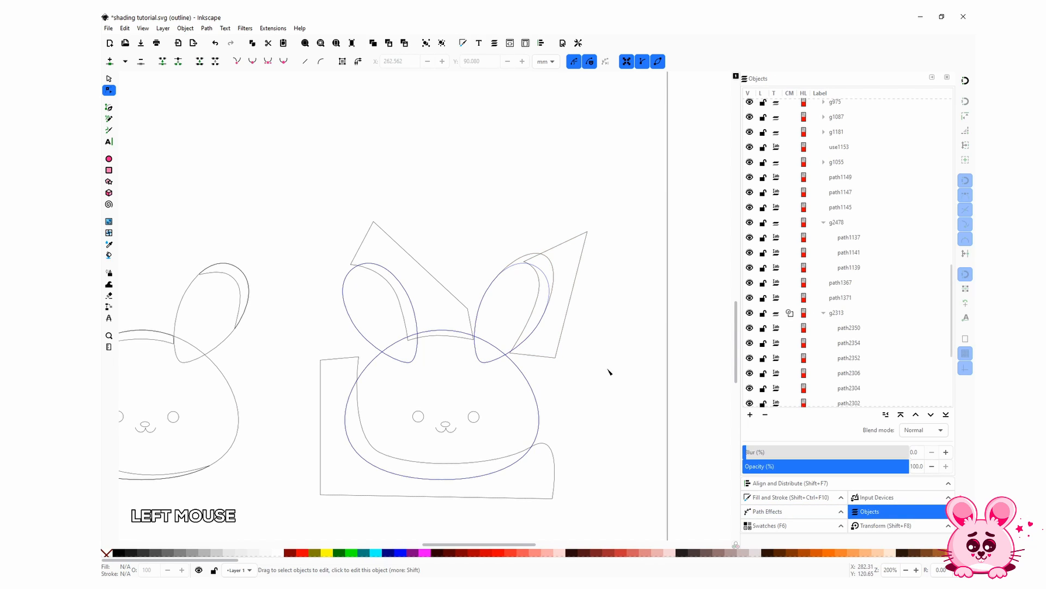
click(517, 330)
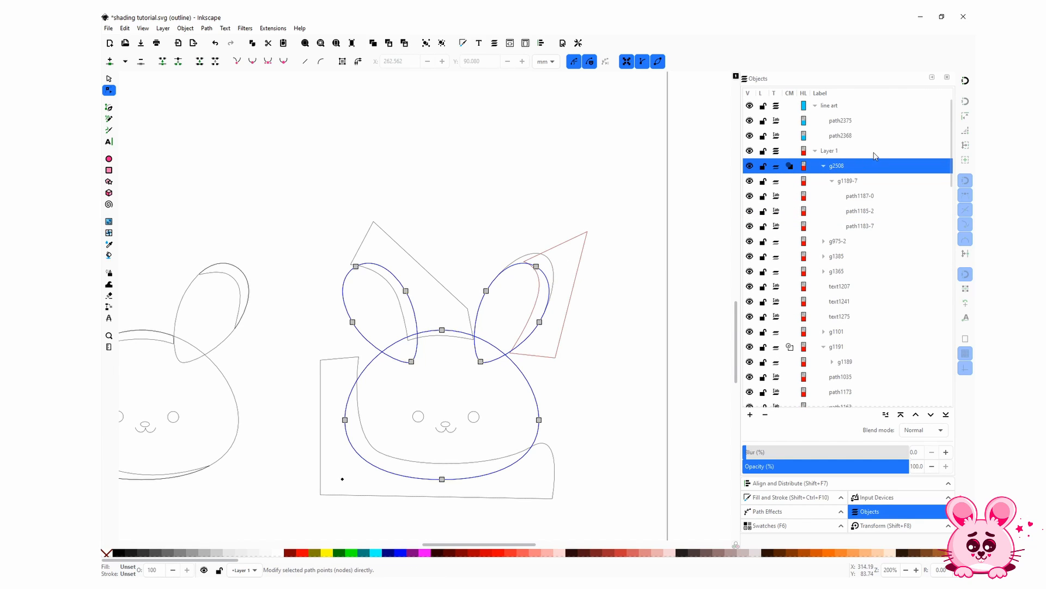
click(537, 266)
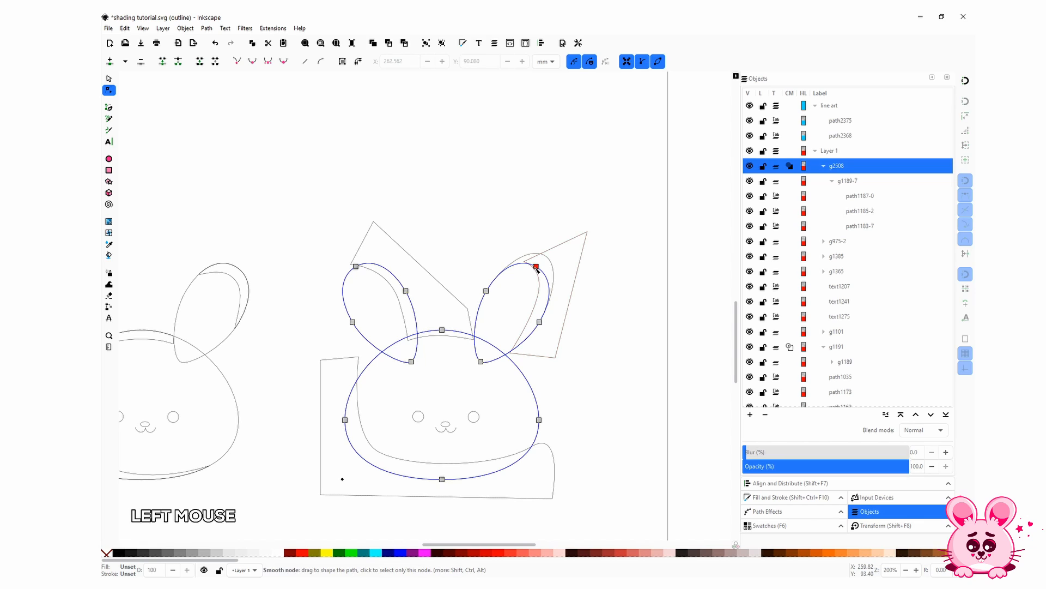
mouse_move(536, 266)
mouse_down()
mouse_move(545, 258)
mouse_move(540, 269)
mouse_up()
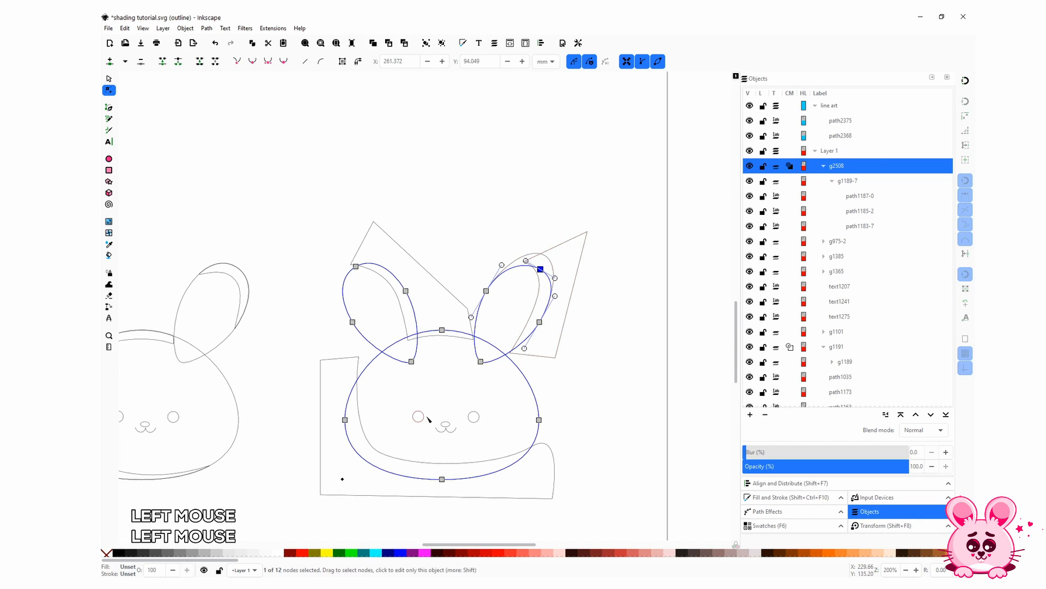
click(540, 269)
drag(540, 268, 545, 256)
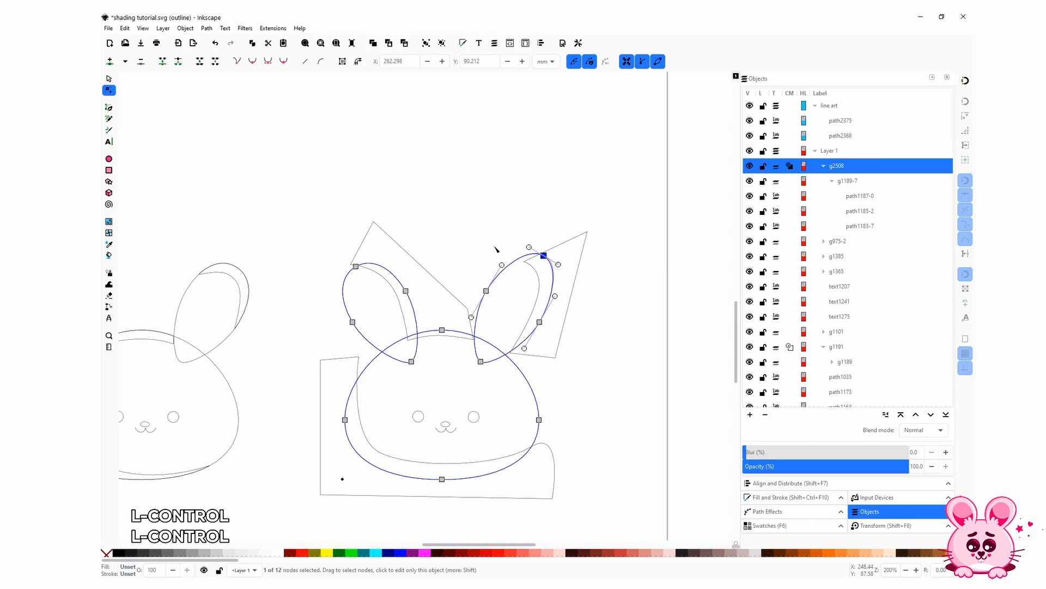
key(ctrl+KP_5)
key(ctrl+KP_5)
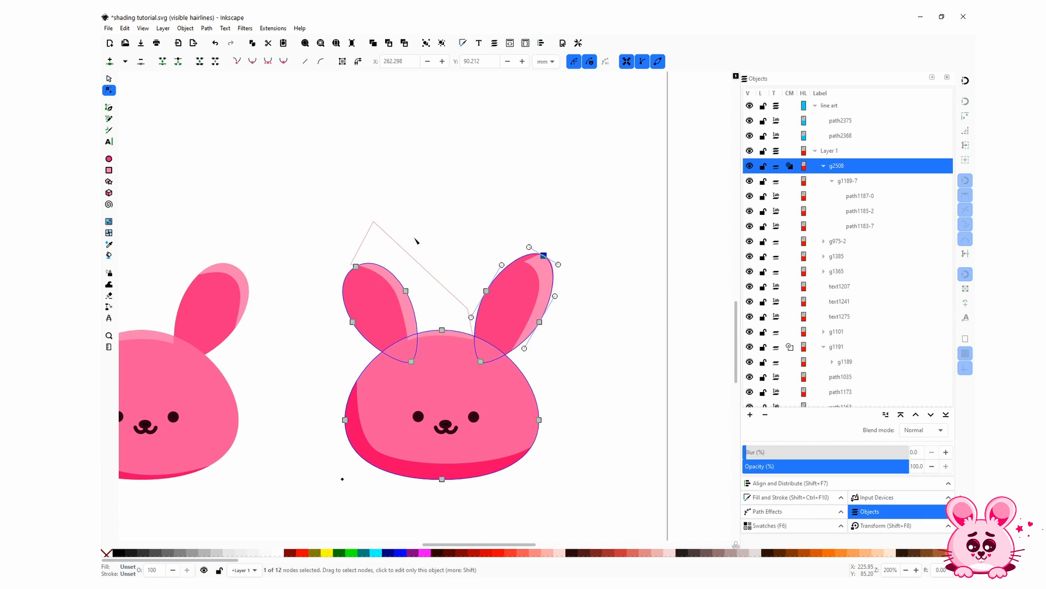
Compare the path structure of the Clip groupe, Path operations and Mask bunnies in outline mode
scroll(500, 225, down, 2)
key(space)
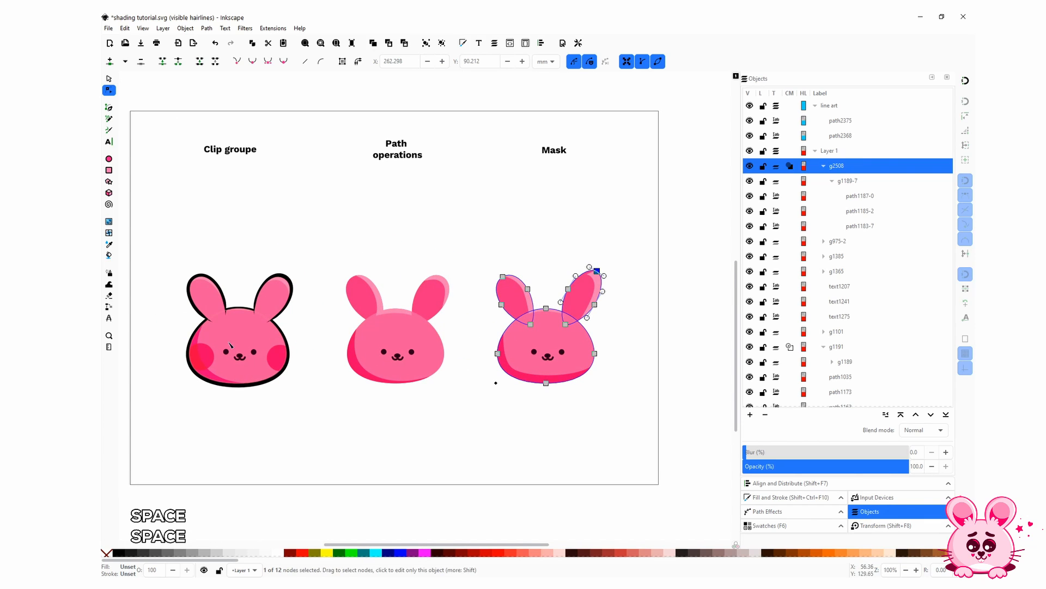
key(ctrl+5)
key(ctrl+5)
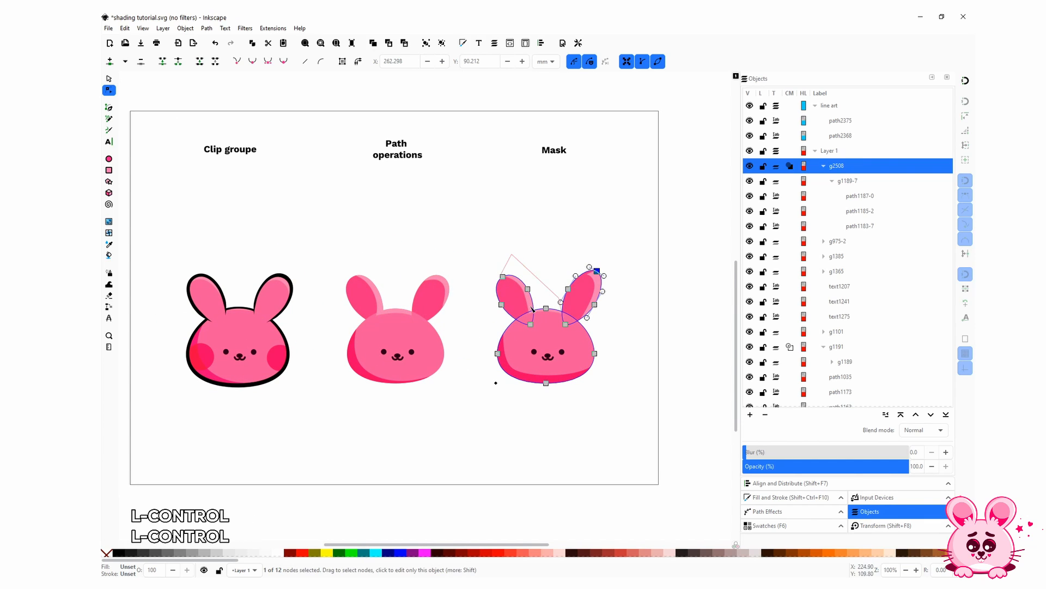
key(ctrl+5)
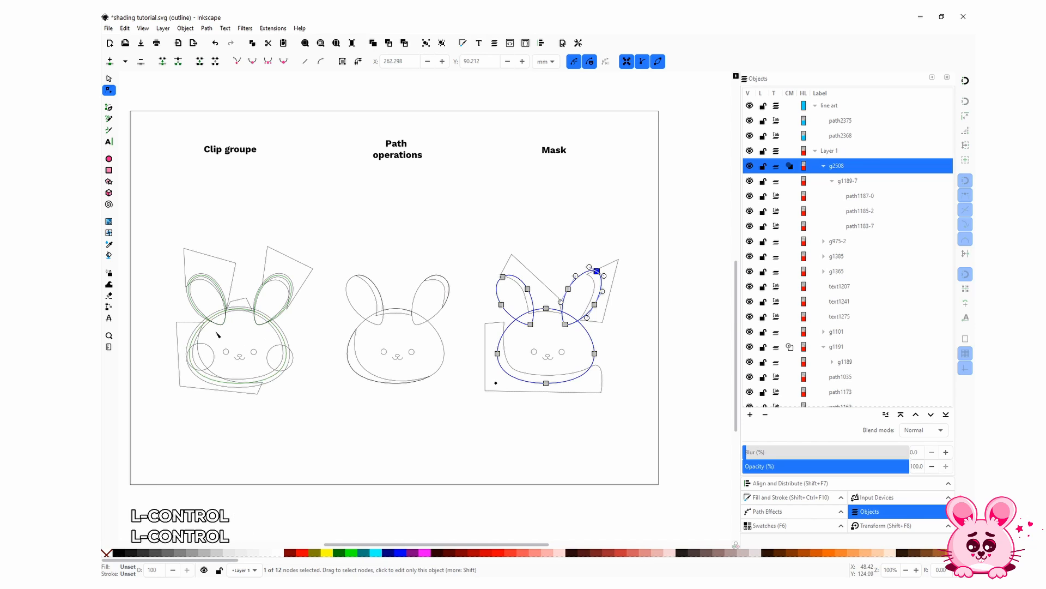
scroll(202, 327, up, 4)
scroll(240, 260, down, 3)
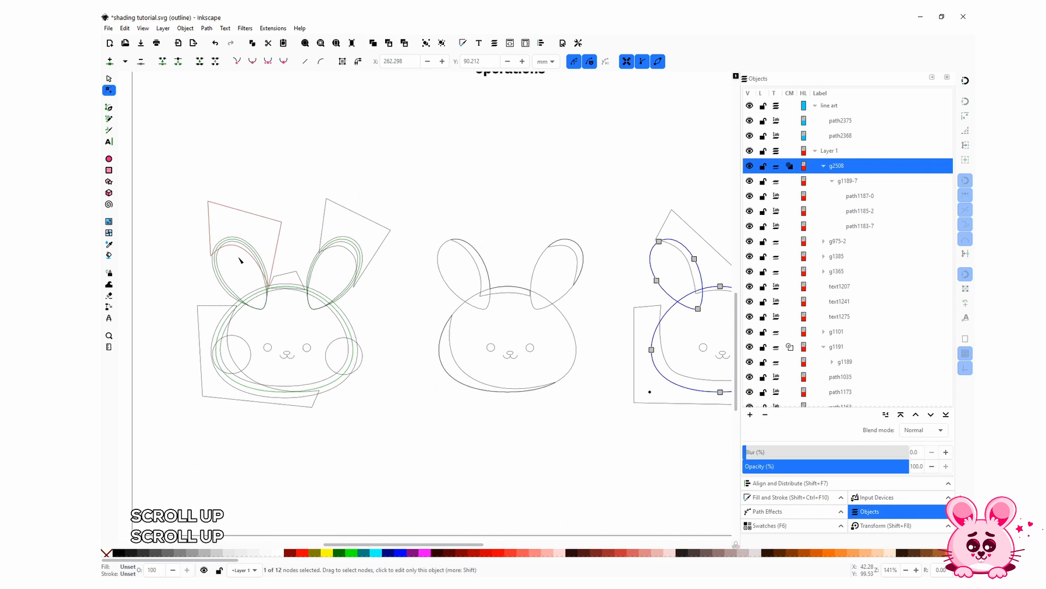
key(space)
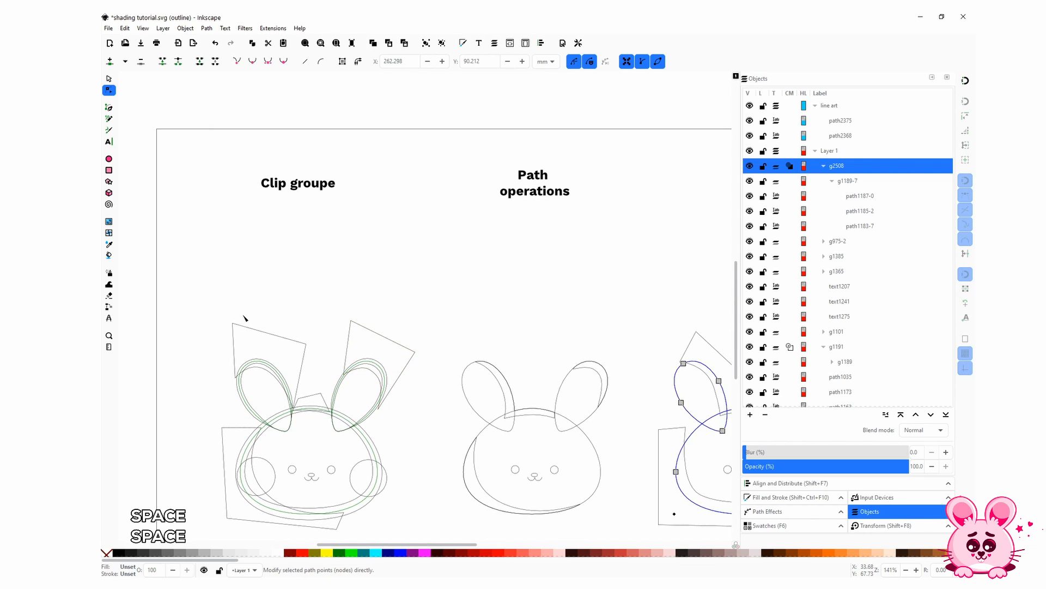
Raise the tip node of the first bunny's left ear clip path slightly, and restore the normal display
scroll(362, 280, up, 4)
click(338, 238)
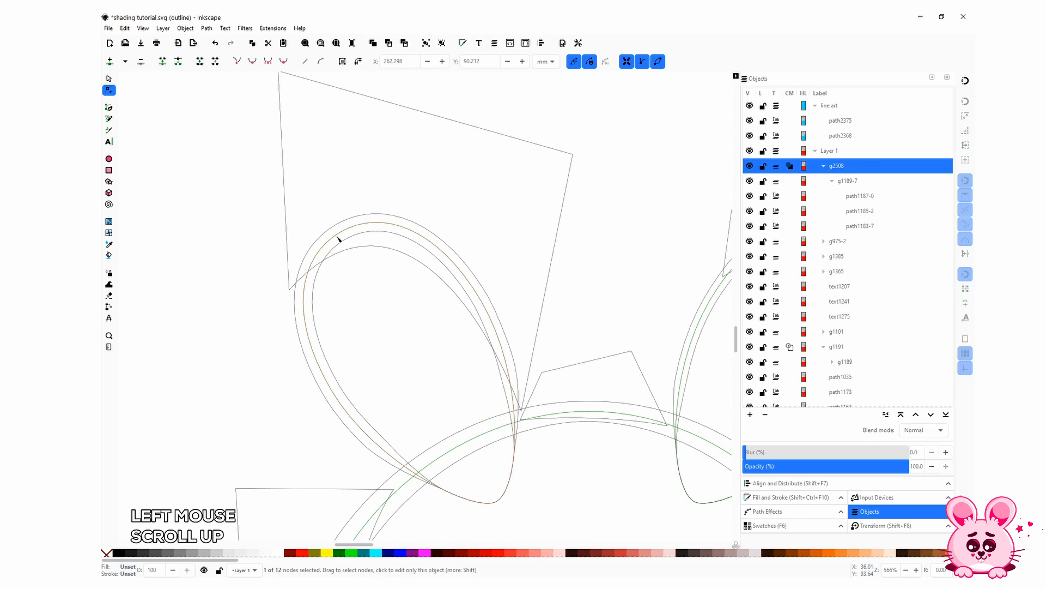
mouse_move(338, 235)
mouse_down()
mouse_move(321, 202)
mouse_move(350, 232)
mouse_move(339, 221)
mouse_up()
key(ctrl+KP_5)
scroll(431, 291, down, 2)
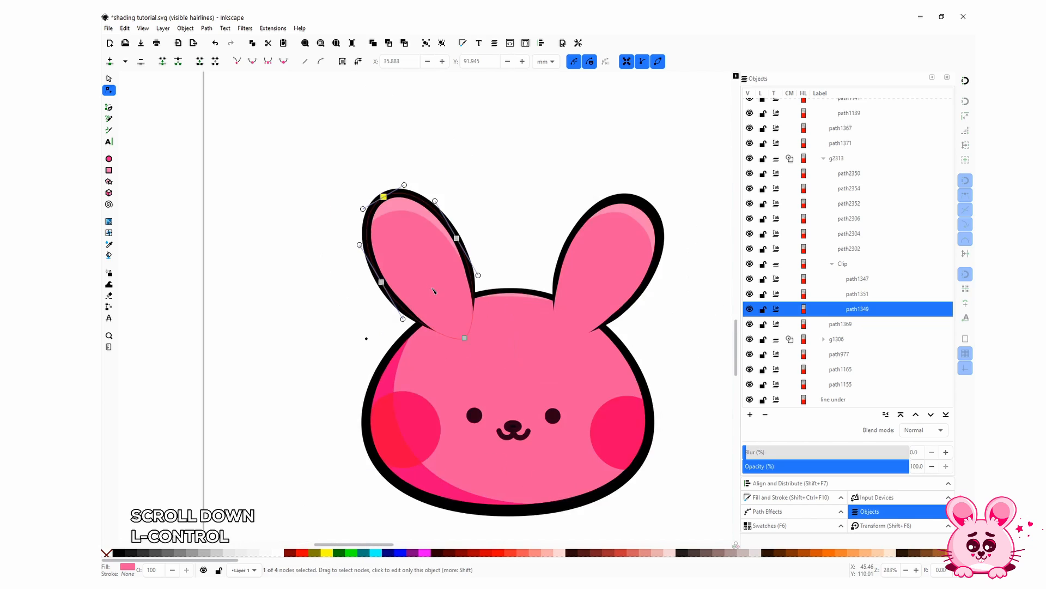
scroll(435, 291, down, 3)
drag(566, 347, 402, 358)
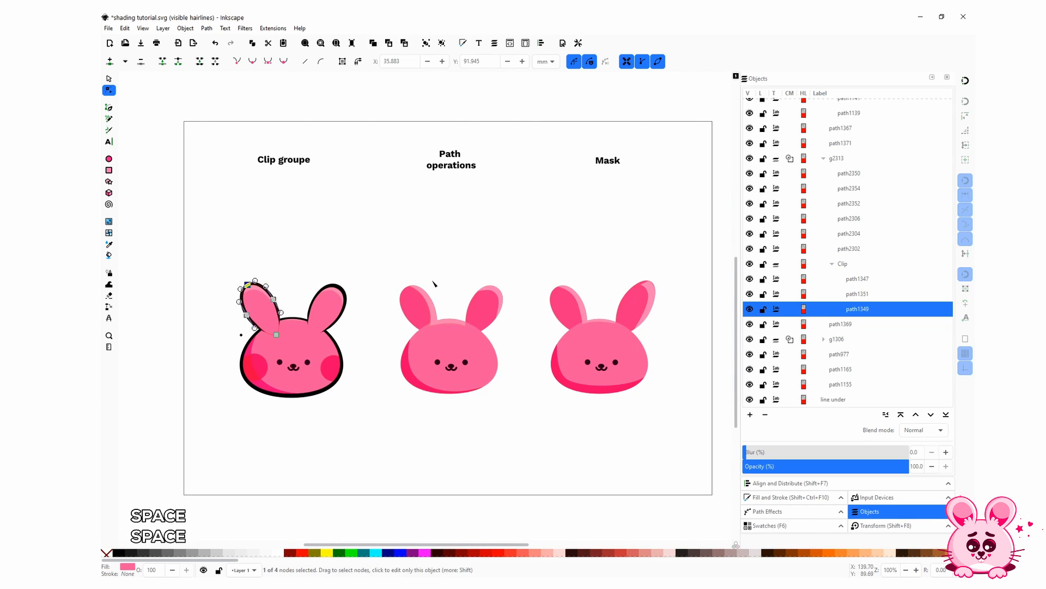